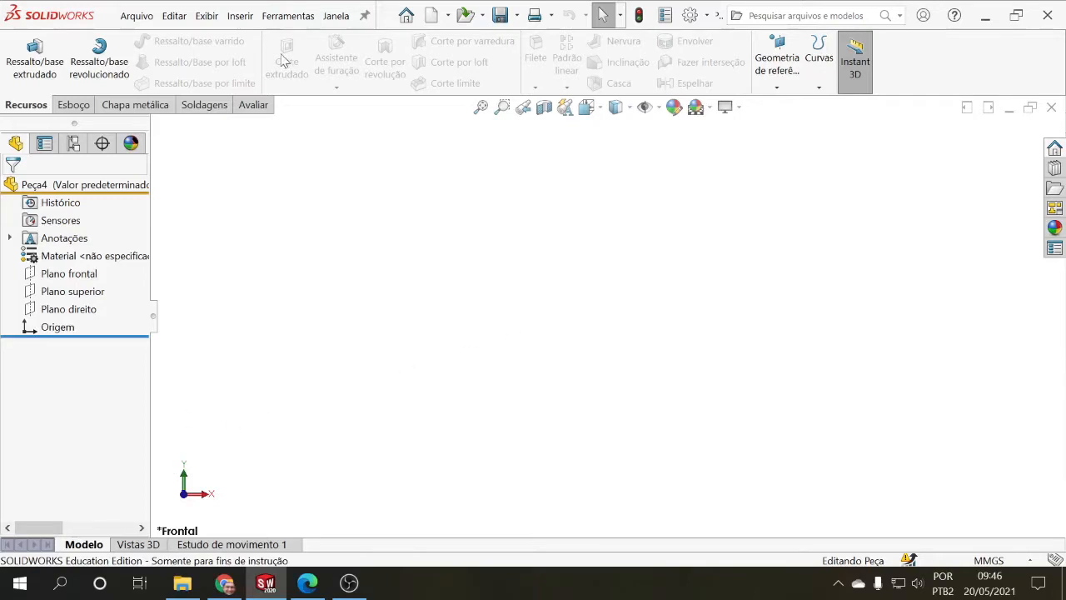
{"action": "left_click", "coordinate": [86, 106]}
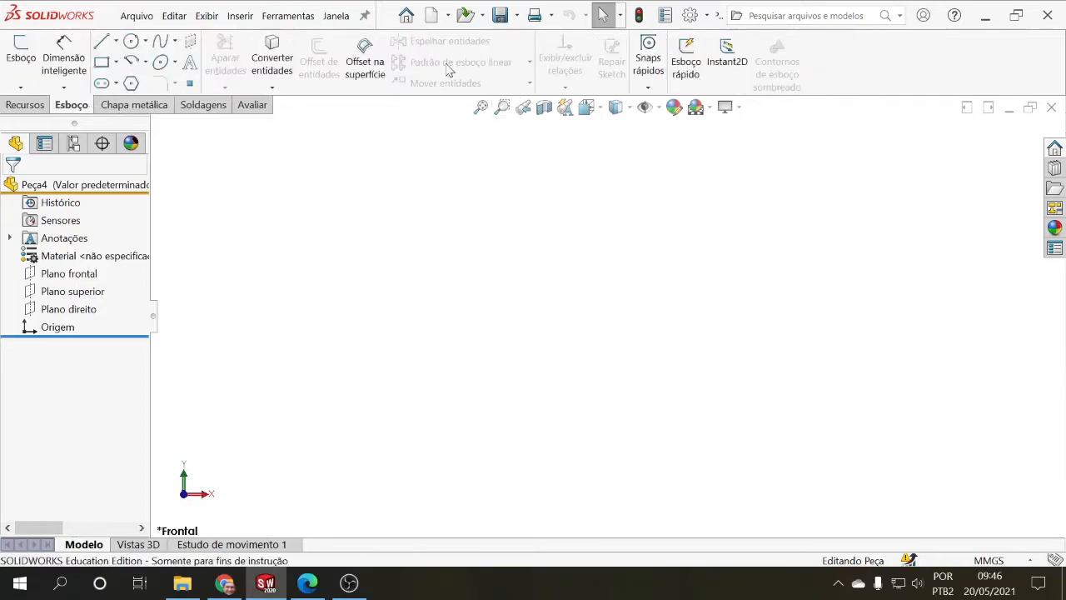
{"action": "left_click", "coordinate": [40, 106]}
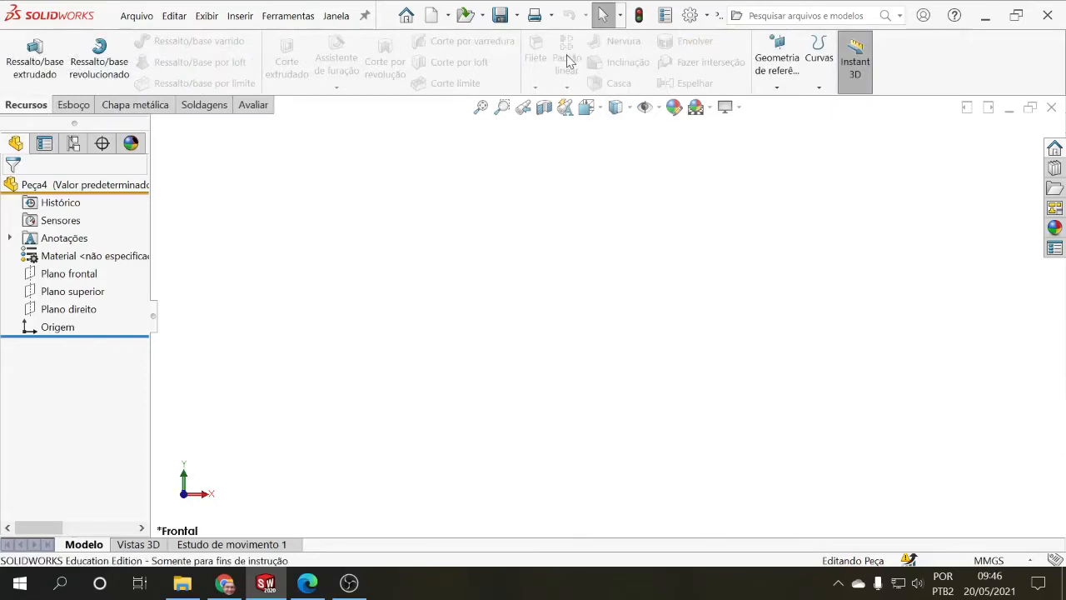
Sketch a corner rectangle about 61 mm high on the top plane, starting from the origin
{"action": "left_click", "coordinate": [75, 108]}
{"action": "left_click", "coordinate": [72, 292]}
{"action": "left_click", "coordinate": [101, 62]}
{"action": "left_click", "coordinate": [600, 316]}
{"action": "left_click", "coordinate": [922, 190]}
Dimension the rectangle 60 mm high and 150 mm wide, and extrude it into a flat plate
{"action": "left_click", "coordinate": [63, 58]}
{"action": "left_click", "coordinate": [600, 261]}
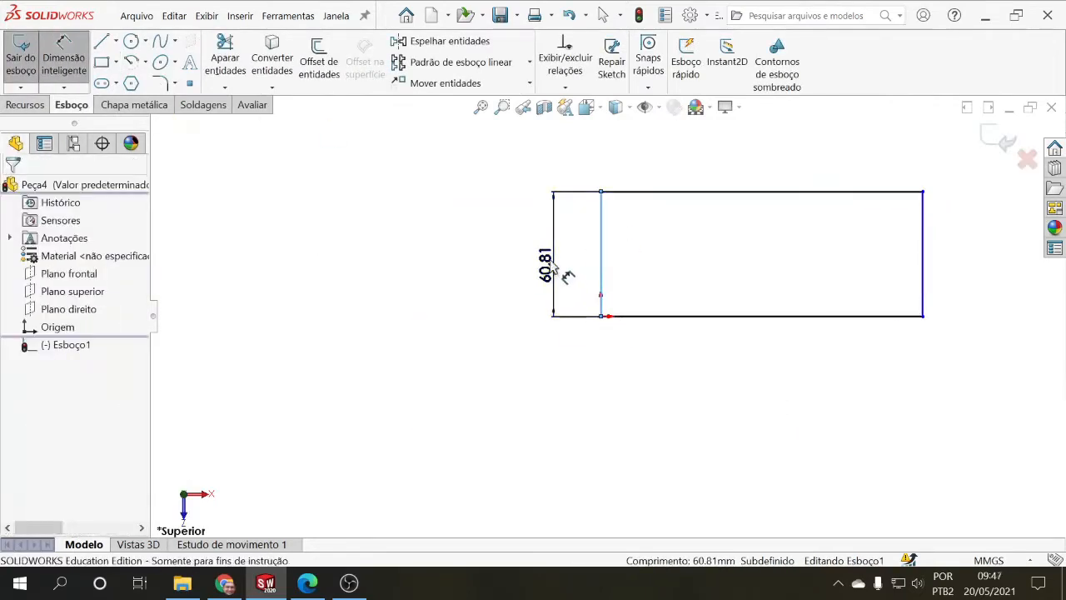
{"action": "left_click", "coordinate": [549, 265]}
{"action": "type", "text": "60"}
{"action": "key", "text": "Return"}
{"action": "left_click", "coordinate": [704, 191]}
{"action": "left_click", "coordinate": [714, 178]}
{"action": "type", "text": "150"}
{"action": "key", "text": "Return"}
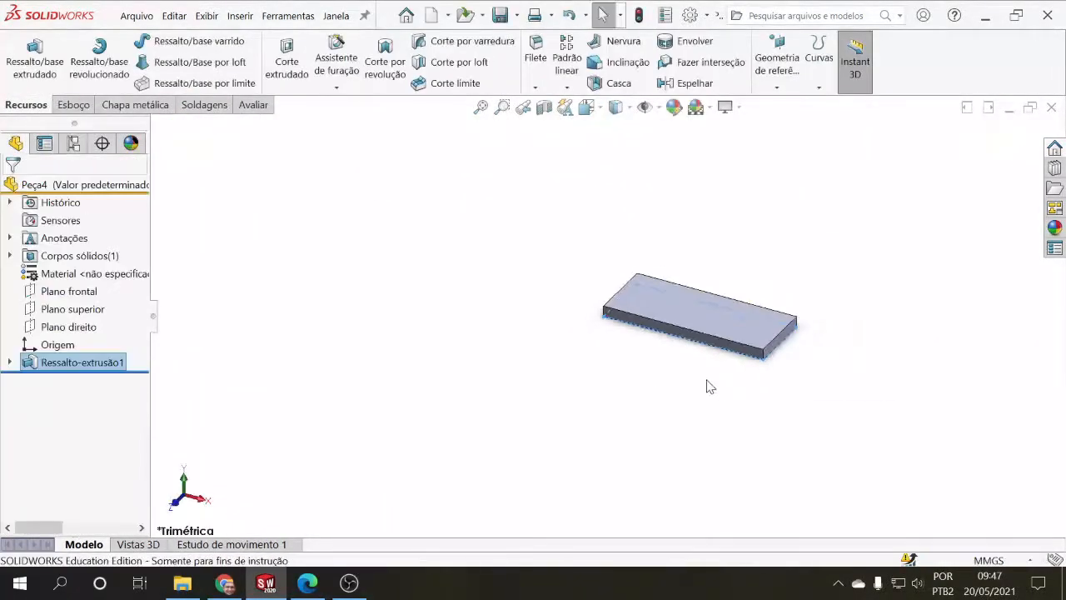
Sketch a small circle on the plate's upper face near its front-left corner
{"action": "mouse_move", "coordinate": [705, 383]}
{"action": "middle_mouse_down"}
{"action": "mouse_move", "coordinate": [747, 388]}
{"action": "mouse_move", "coordinate": [751, 370]}
{"action": "mouse_move", "coordinate": [821, 392]}
{"action": "mouse_move", "coordinate": [755, 428]}
{"action": "middle_mouse_up"}
{"action": "scroll", "coordinate": [696, 352], "scroll_direction": "down", "scroll_amount": 3}
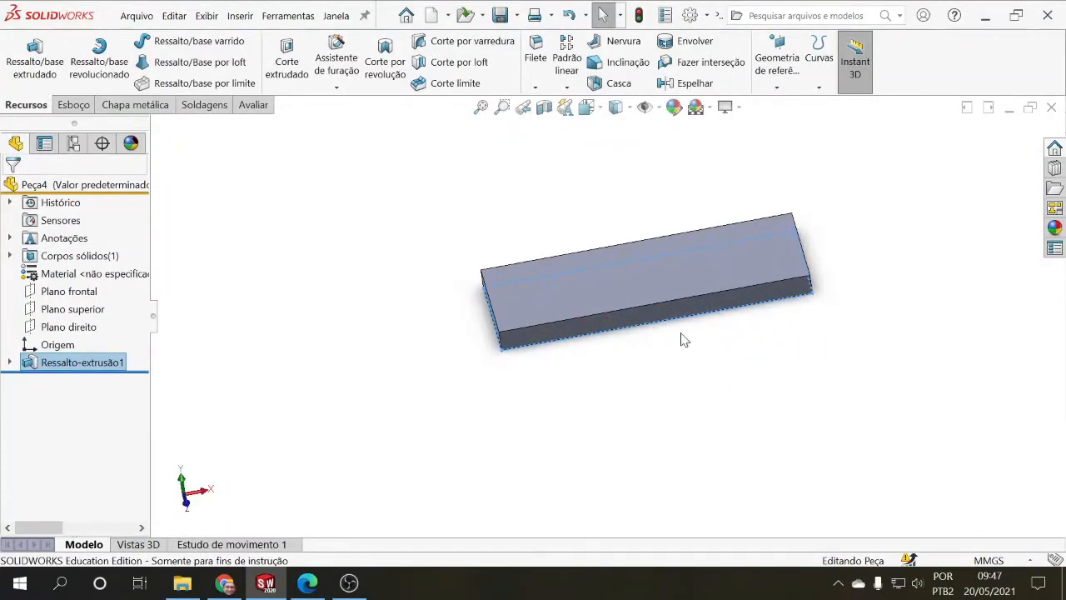
{"action": "scroll", "coordinate": [688, 326], "scroll_direction": "up", "scroll_amount": 2}
{"action": "scroll", "coordinate": [711, 288], "scroll_direction": "down", "scroll_amount": 3}
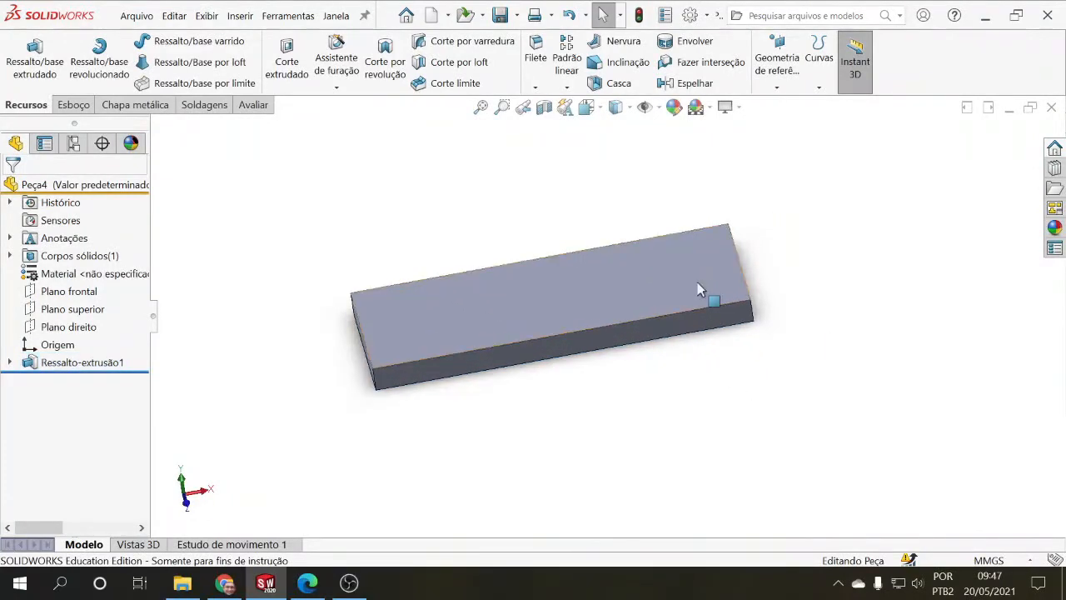
{"action": "left_click", "coordinate": [73, 105]}
{"action": "left_click", "coordinate": [131, 41]}
{"action": "left_click", "coordinate": [393, 344]}
{"action": "left_click", "coordinate": [392, 345]}
{"action": "left_click", "coordinate": [404, 350]}
{"action": "key", "text": "Escape"}
Dimension the circle's centre 10 mm from the plate's front edge and 10 mm from its left edge
{"action": "middle_click_drag", "start_coordinate": [416, 366], "coordinate": [450, 421]}
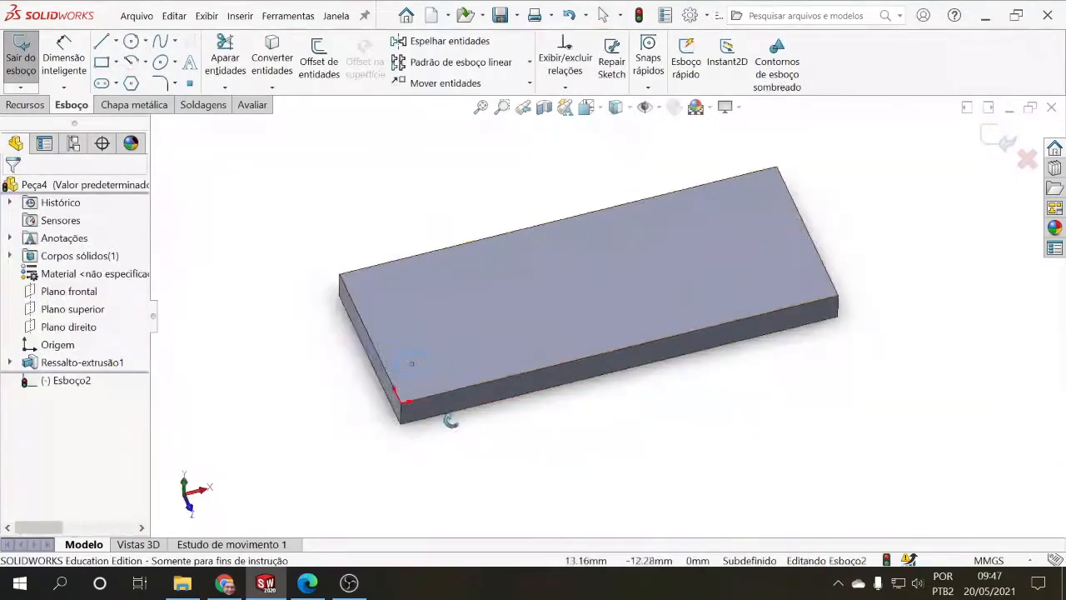
{"action": "left_click", "coordinate": [64, 59]}
{"action": "left_click", "coordinate": [430, 386]}
{"action": "left_click", "coordinate": [460, 402]}
{"action": "left_click", "coordinate": [478, 375]}
{"action": "type", "text": "20.00mm"}
{"action": "double_click", "coordinate": [463, 369]}
{"action": "type", "text": "10"}
{"action": "key", "text": "Return"}
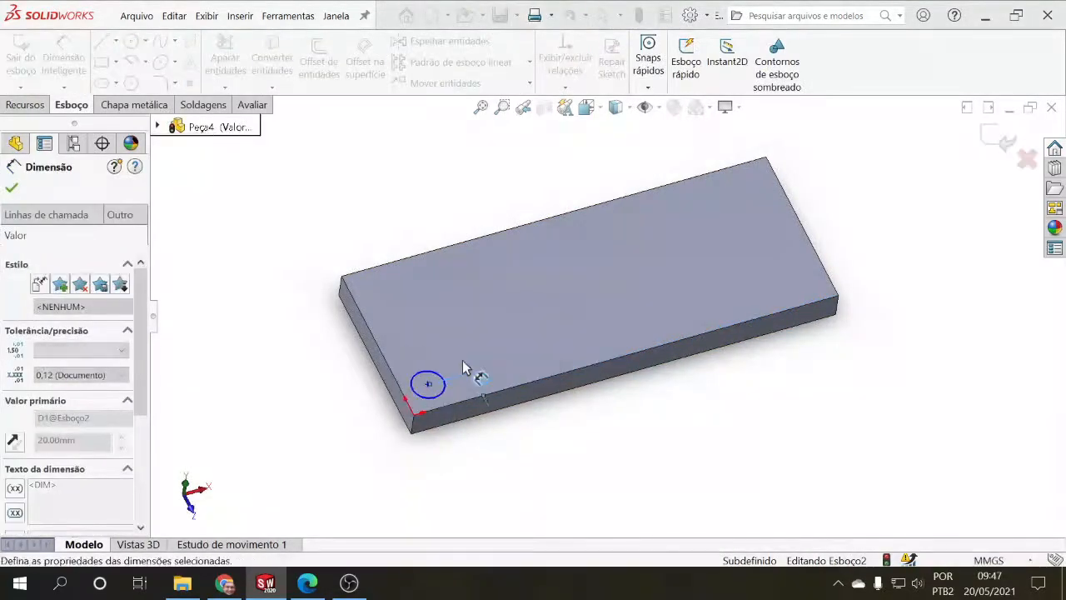
{"action": "left_click", "coordinate": [351, 405]}
{"action": "type", "text": "10"}
{"action": "key", "text": "Return"}
Set the circle's diameter to 10 mm and extrude it upward as a cylindrical boss on the plate
{"action": "left_click", "coordinate": [443, 379]}
{"action": "left_click", "coordinate": [444, 356]}
{"action": "type", "text": "10"}
{"action": "left_click", "coordinate": [25, 105]}
{"action": "left_click", "coordinate": [30, 79]}
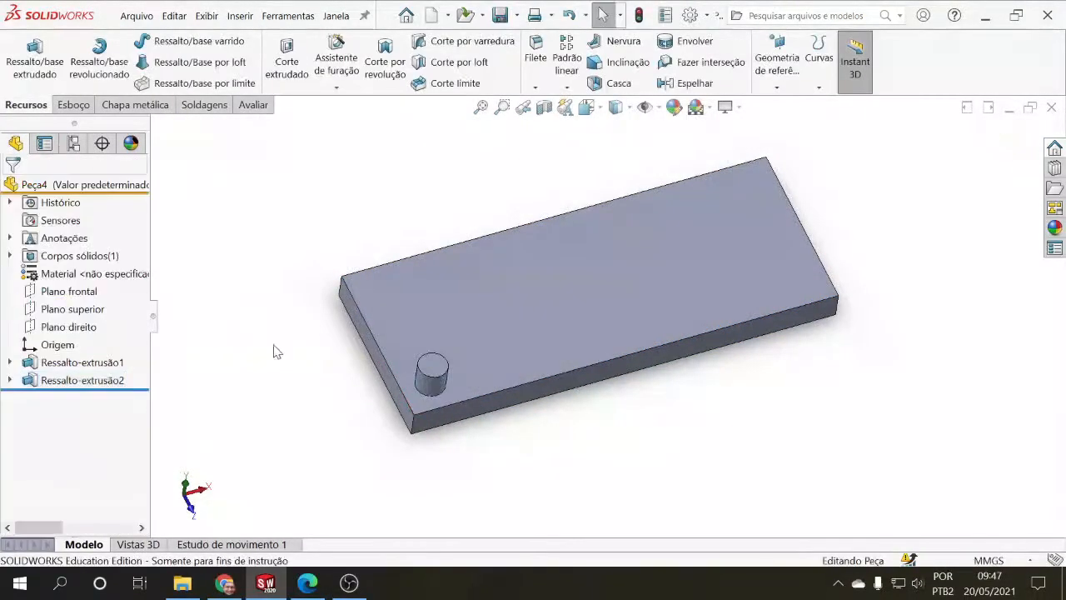
Start a linear pattern and choose the cylindrical boss as the feature to repeat
{"action": "middle_click_drag", "start_coordinate": [275, 351], "coordinate": [353, 344]}
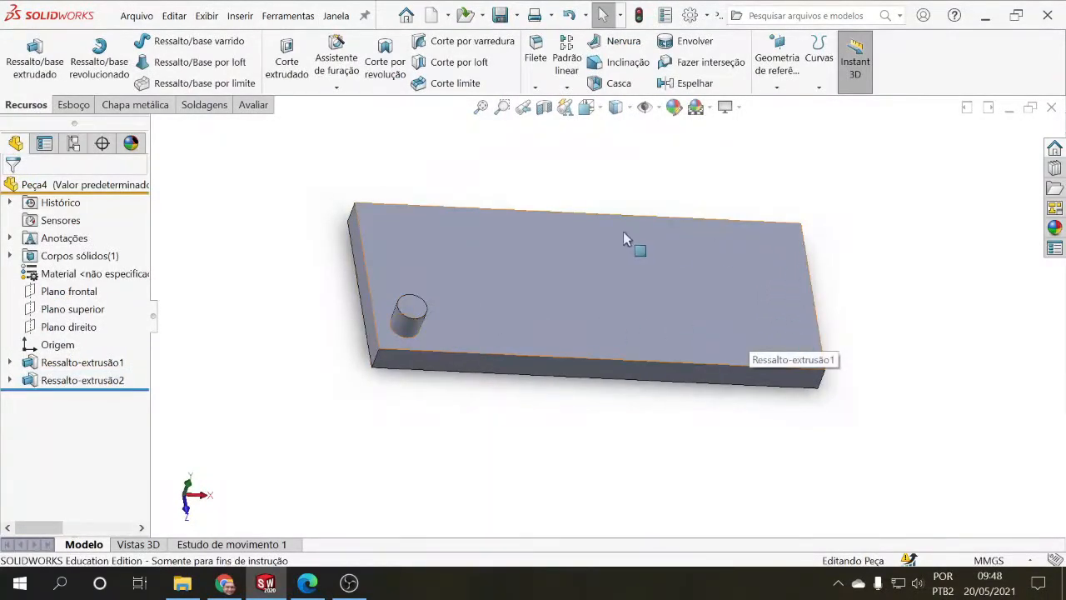
{"action": "middle_click_drag", "start_coordinate": [327, 350], "coordinate": [321, 329]}
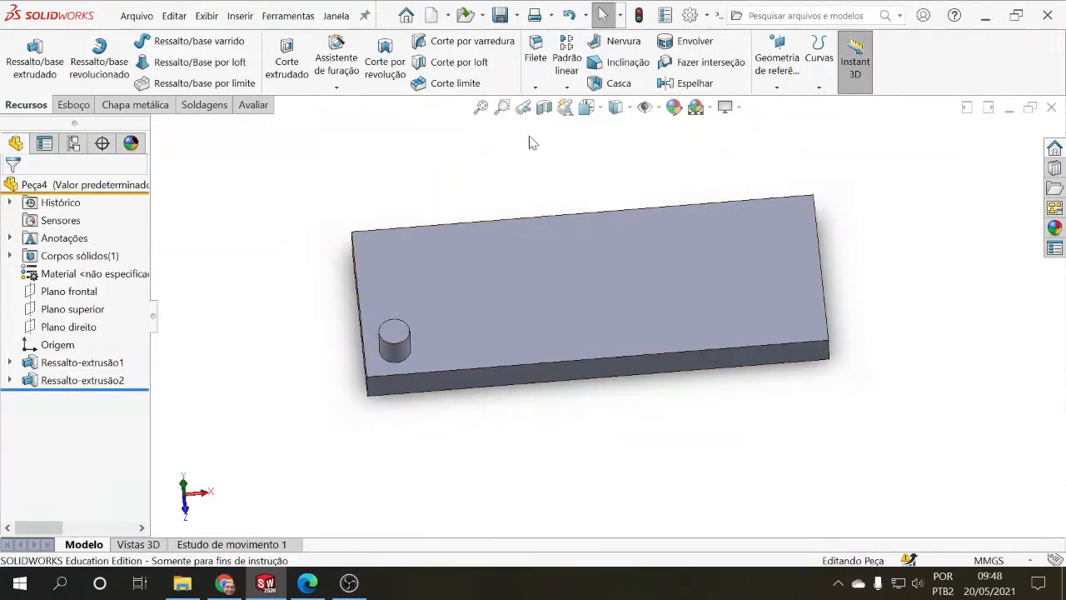
{"action": "left_click", "coordinate": [566, 58]}
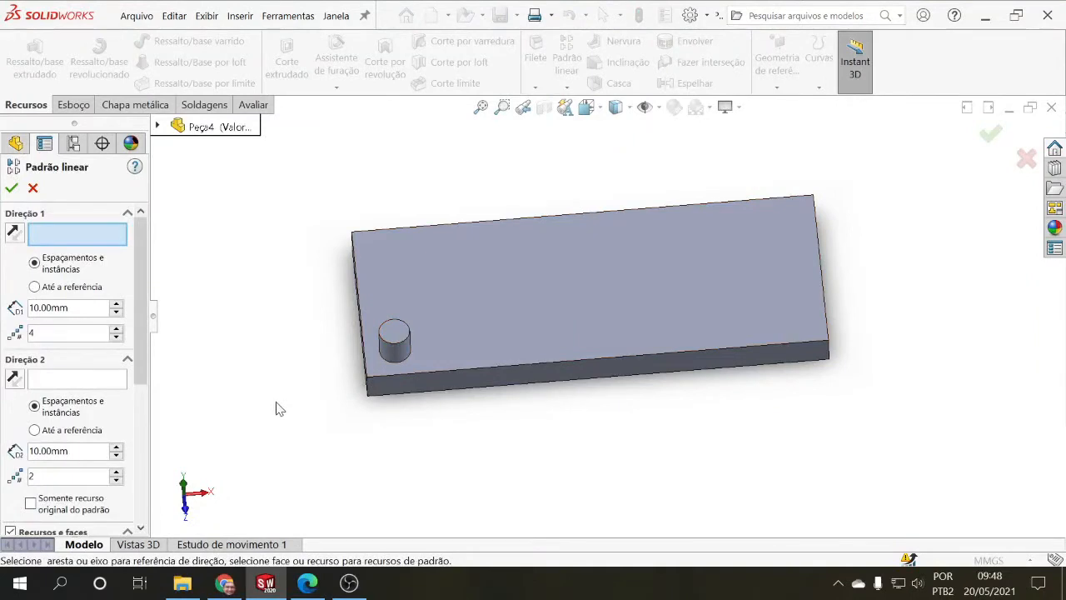
{"action": "middle_click_drag", "start_coordinate": [279, 408], "coordinate": [250, 383]}
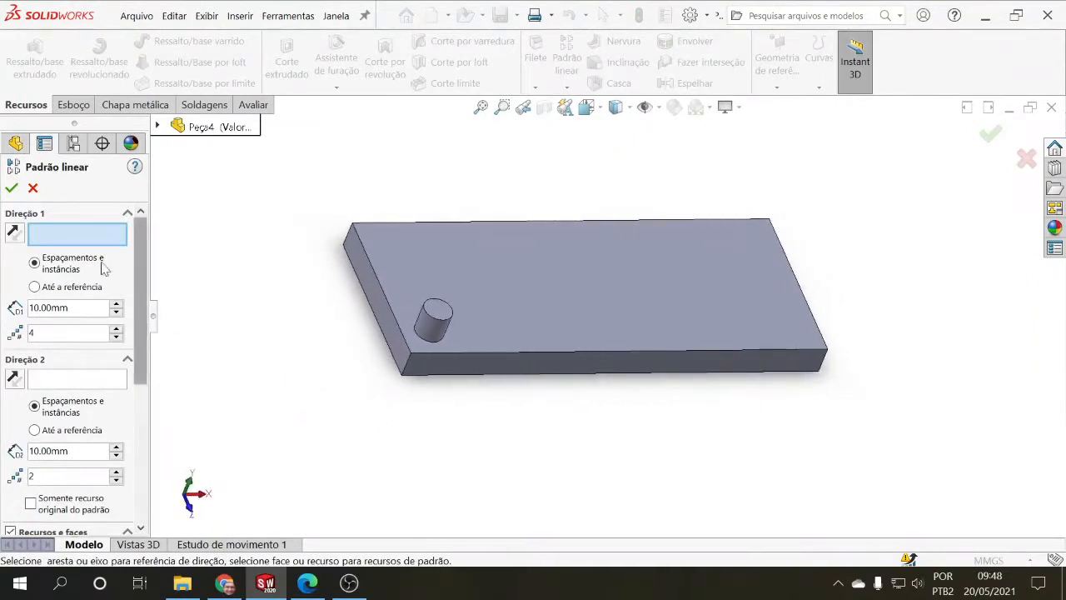
{"action": "left_click_drag", "start_coordinate": [146, 333], "coordinate": [158, 398]}
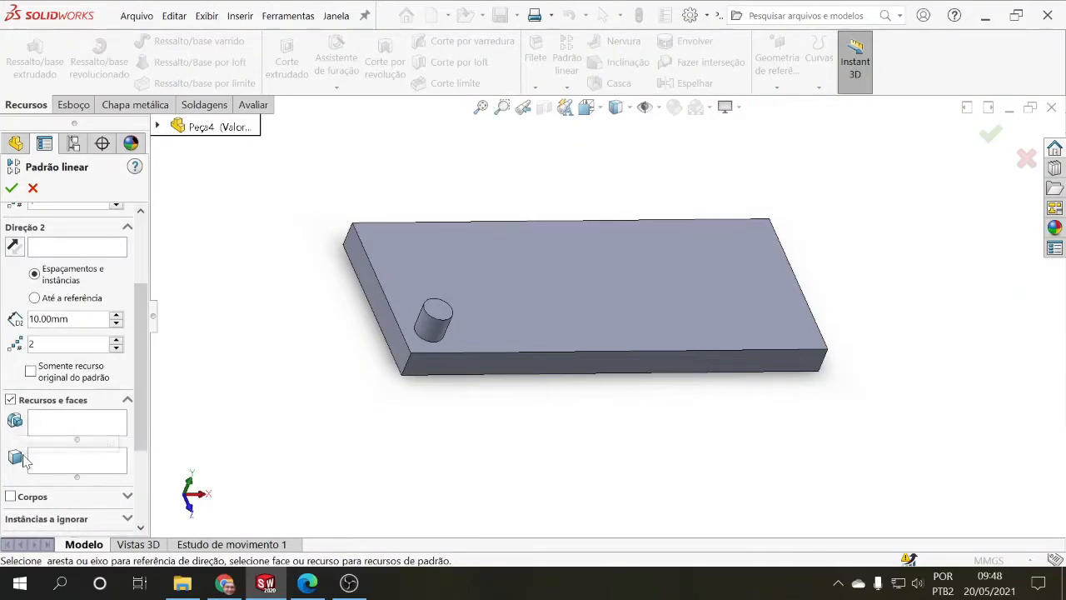
{"action": "left_click", "coordinate": [72, 433]}
{"action": "left_click", "coordinate": [158, 125]}
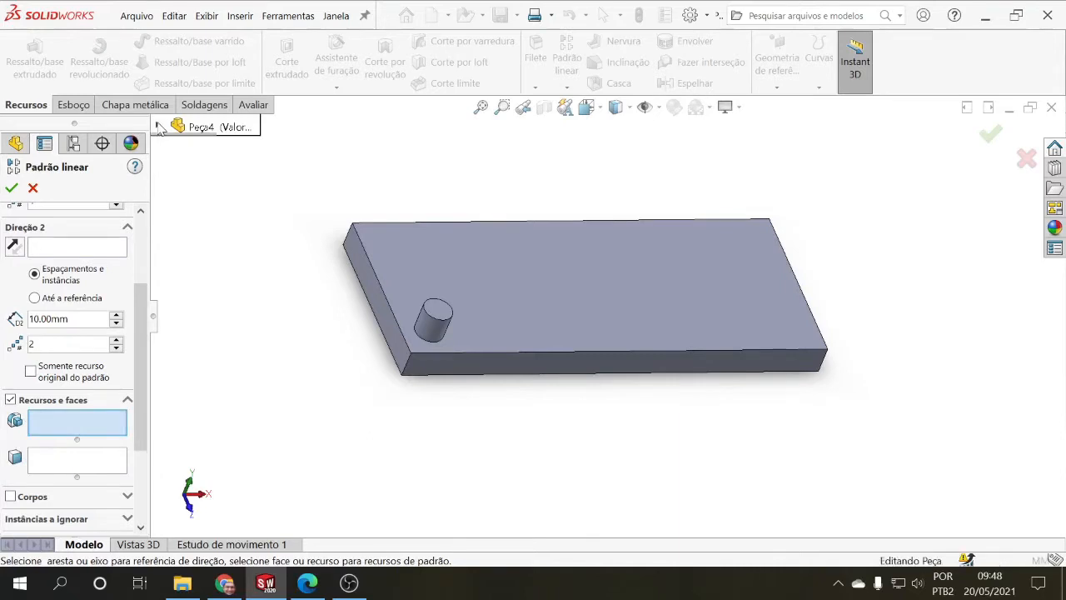
{"action": "left_click", "coordinate": [425, 330]}
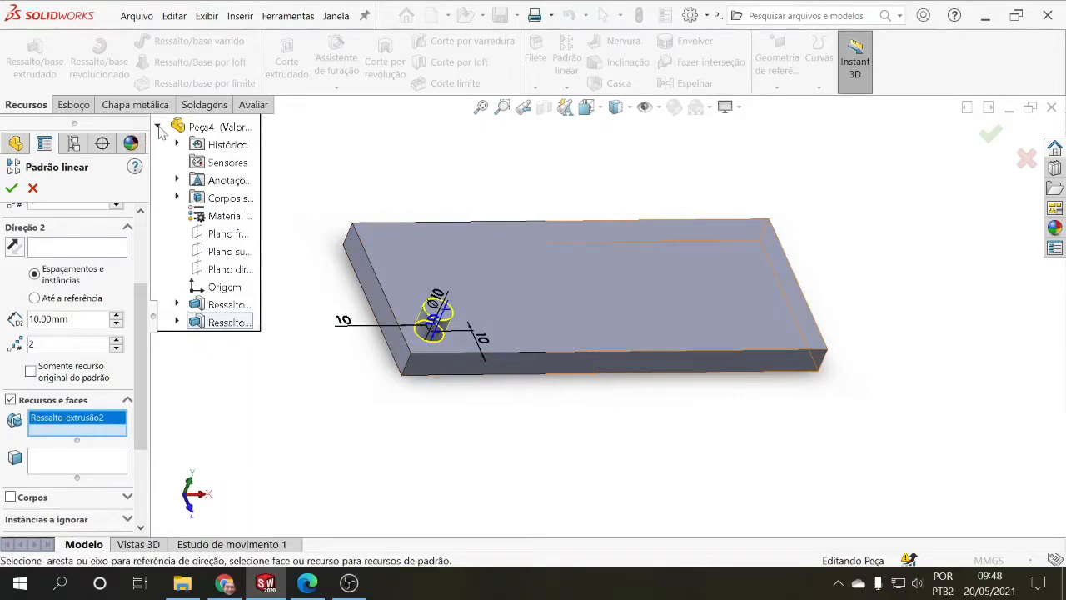
Use the plate's long front edge as Direction 1 of the pattern and set it to 10 instances
{"action": "scroll", "coordinate": [143, 250], "scroll_direction": "up", "scroll_amount": 3}
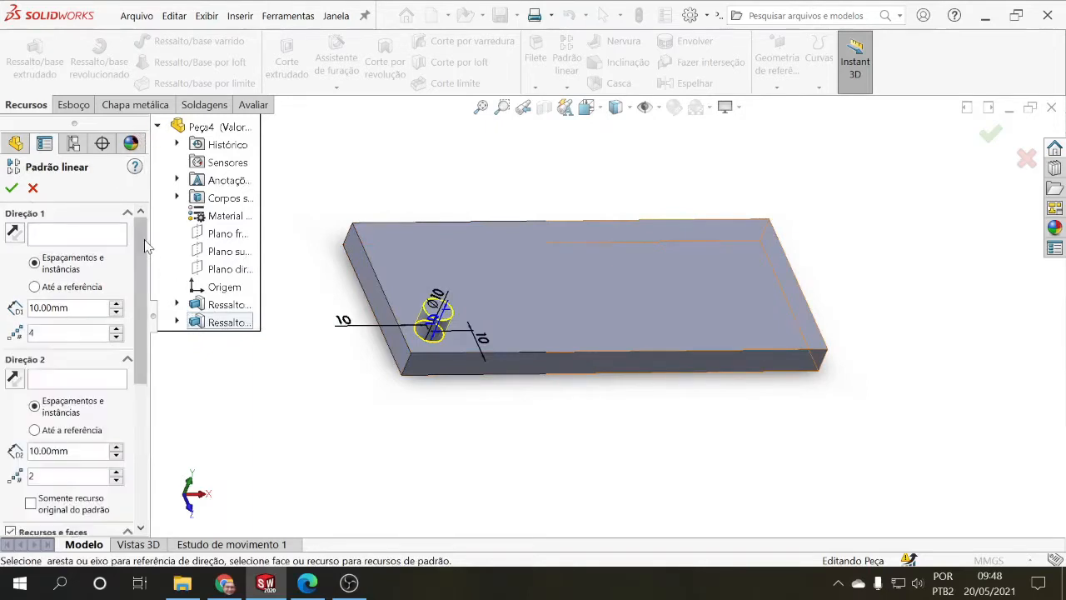
{"action": "left_click", "coordinate": [66, 237]}
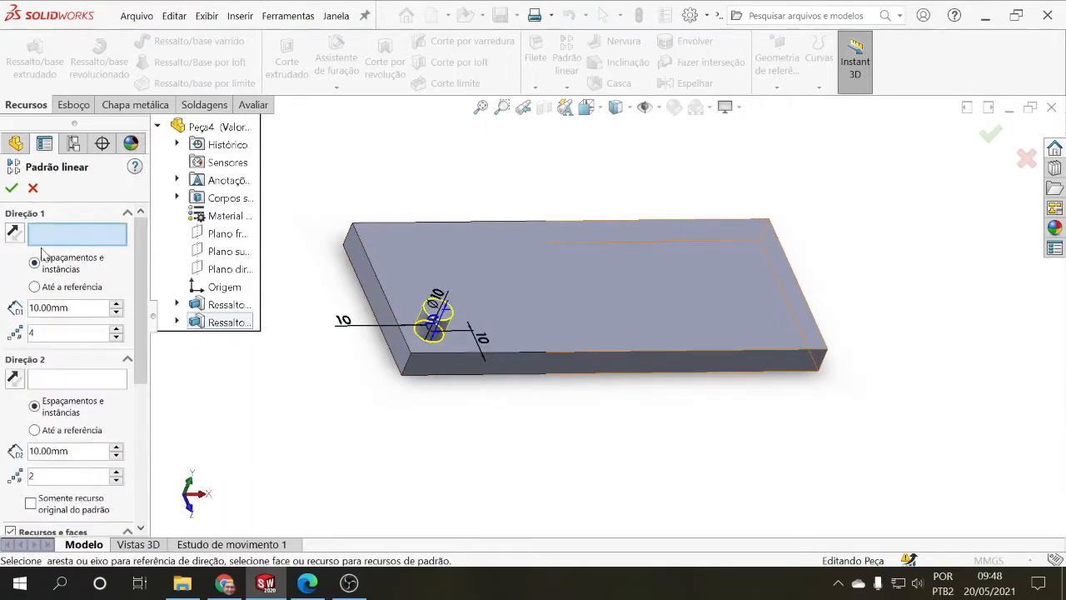
{"action": "left_click", "coordinate": [550, 358]}
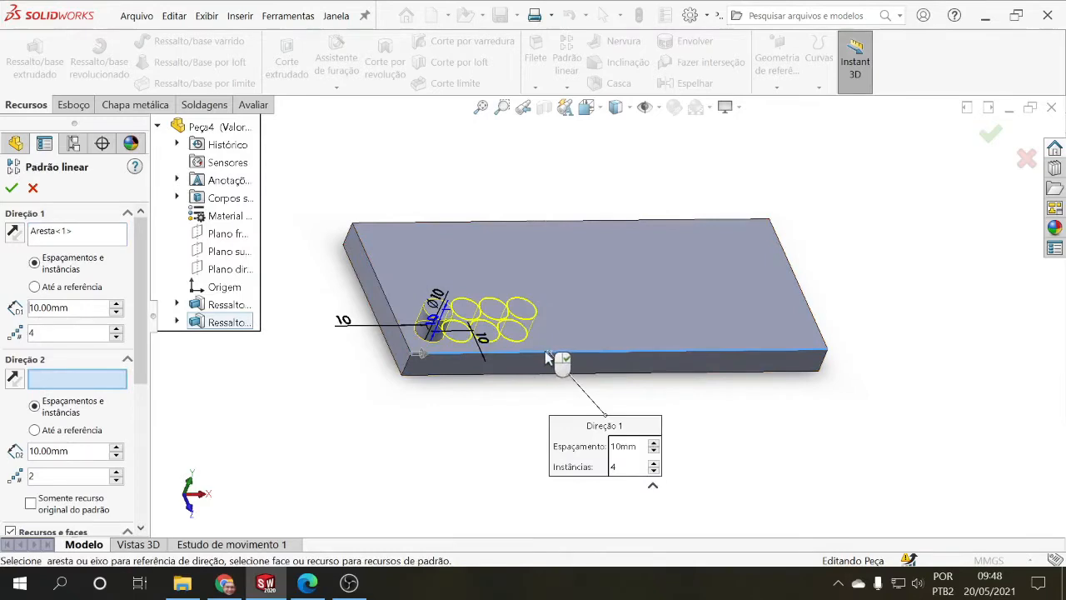
{"action": "left_click", "coordinate": [116, 328]}
{"action": "left_click", "coordinate": [117, 328]}
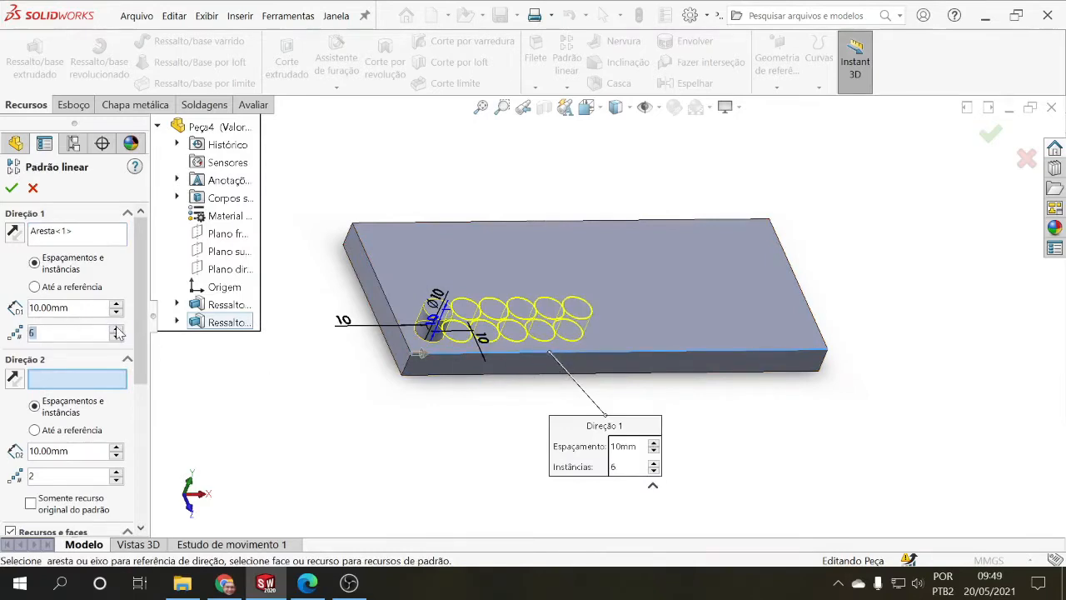
{"action": "left_click", "coordinate": [116, 328]}
{"action": "left_click", "coordinate": [117, 328]}
{"action": "left_click", "coordinate": [116, 329]}
{"action": "left_click", "coordinate": [117, 329]}
{"action": "left_click", "coordinate": [116, 328]}
{"action": "left_click", "coordinate": [117, 328]}
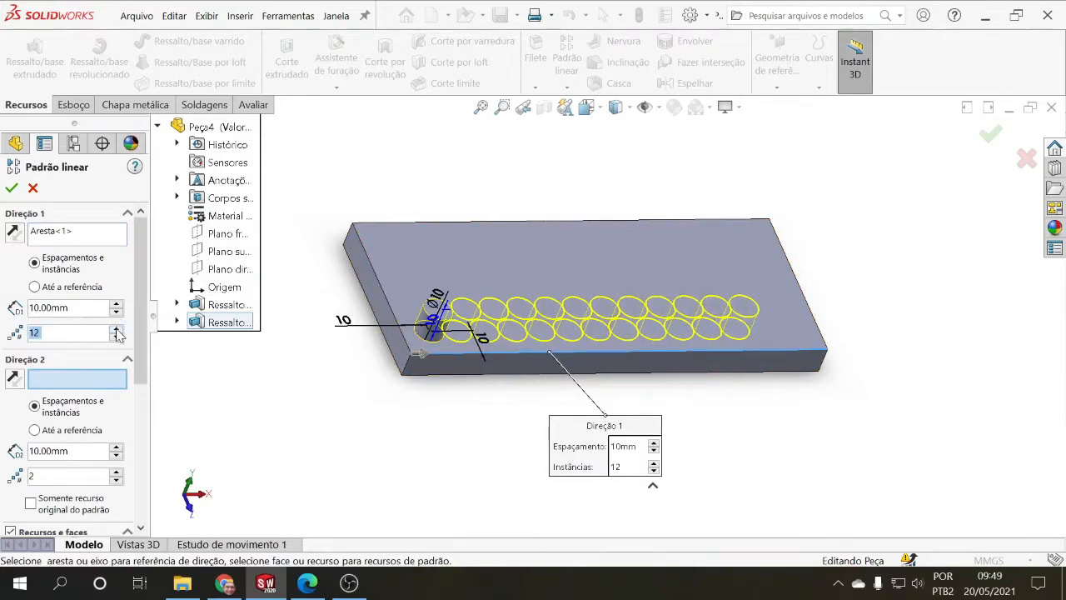
{"action": "left_click", "coordinate": [116, 336]}
{"action": "left_click", "coordinate": [116, 336]}
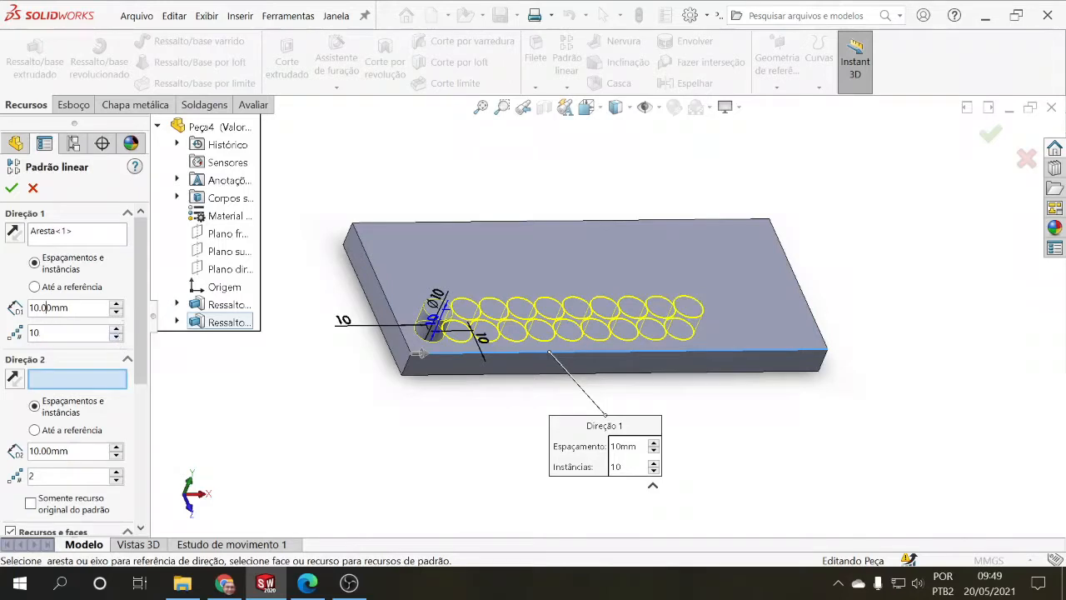
Try spacings of 12 mm and 15 mm for Direction 1 of the pattern
{"action": "double_click", "coordinate": [48, 307]}
{"action": "type", "text": "12"}
{"action": "key", "text": "Return"}
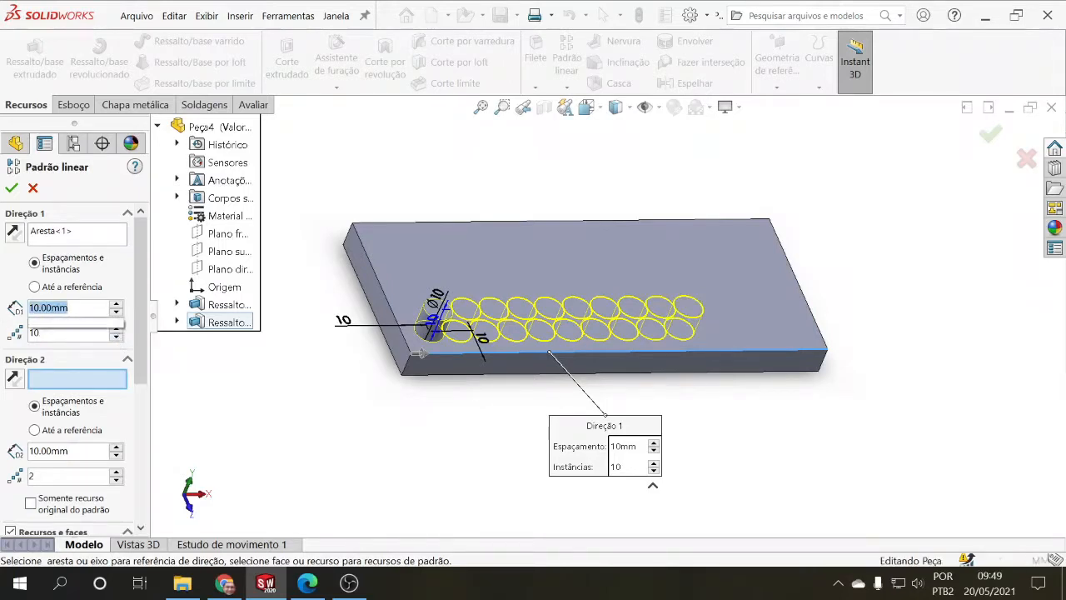
{"action": "type", "text": "15"}
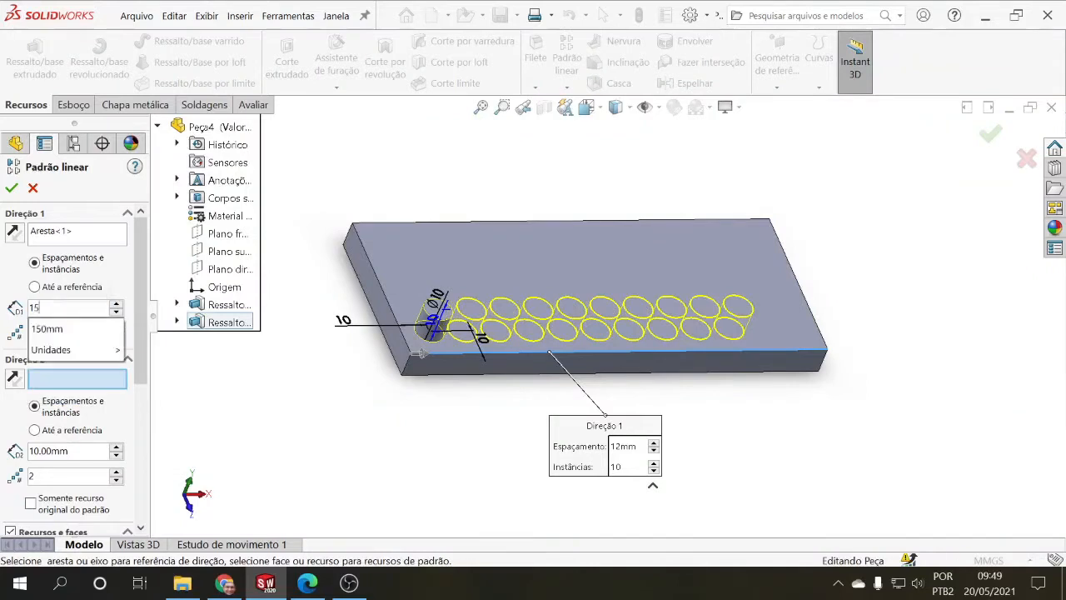
{"action": "key", "text": "Return"}
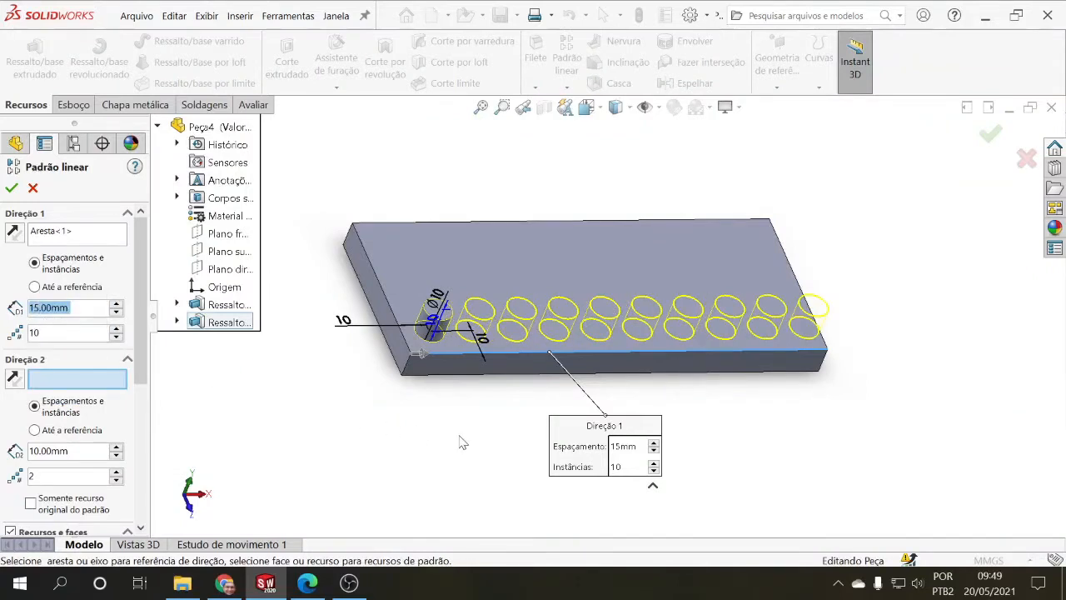
{"action": "middle_click_drag", "start_coordinate": [462, 442], "coordinate": [421, 433]}
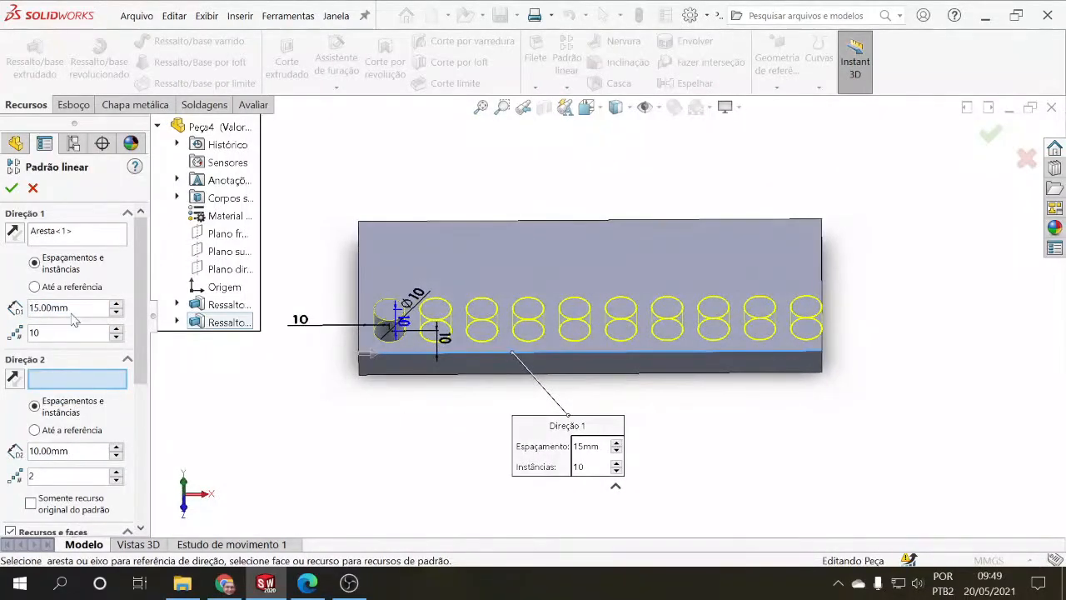
Set the Direction 1 spacing of the linear pattern to 14 mm
{"action": "left_click_drag", "start_coordinate": [68, 308], "coordinate": [29, 307]}
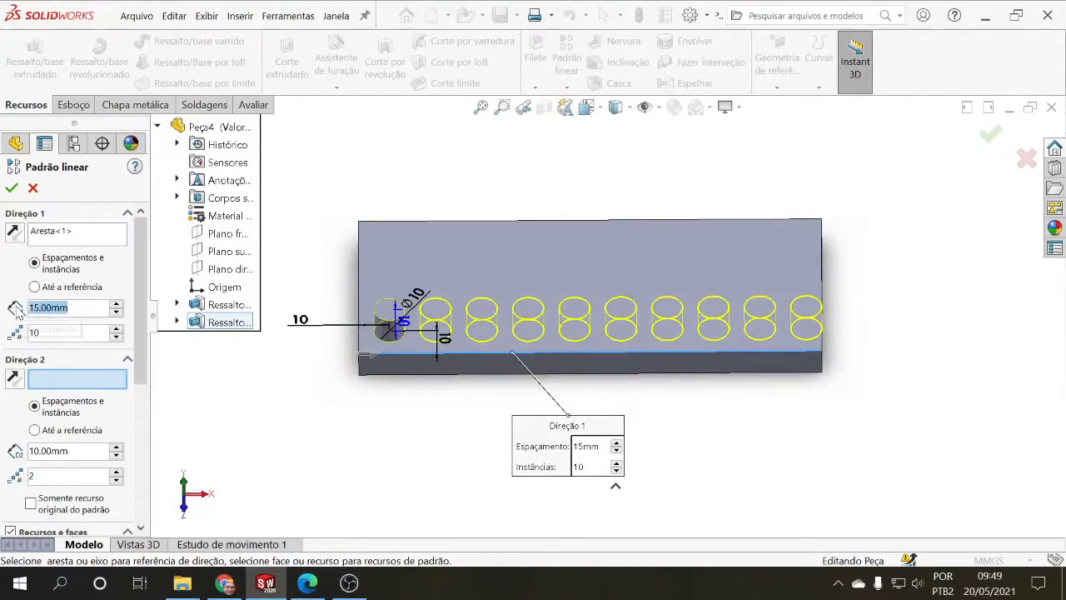
{"action": "type", "text": "14"}
{"action": "key", "text": "Return"}
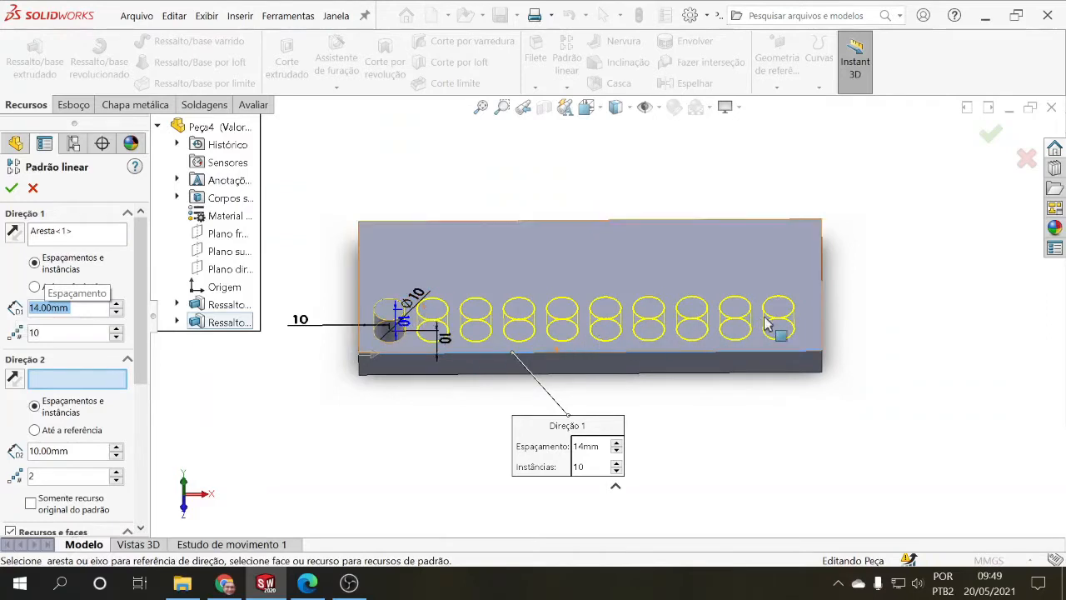
Use the plate's short left edge as Direction 2 of the pattern and set it to 4 instances
{"action": "left_click", "coordinate": [112, 384]}
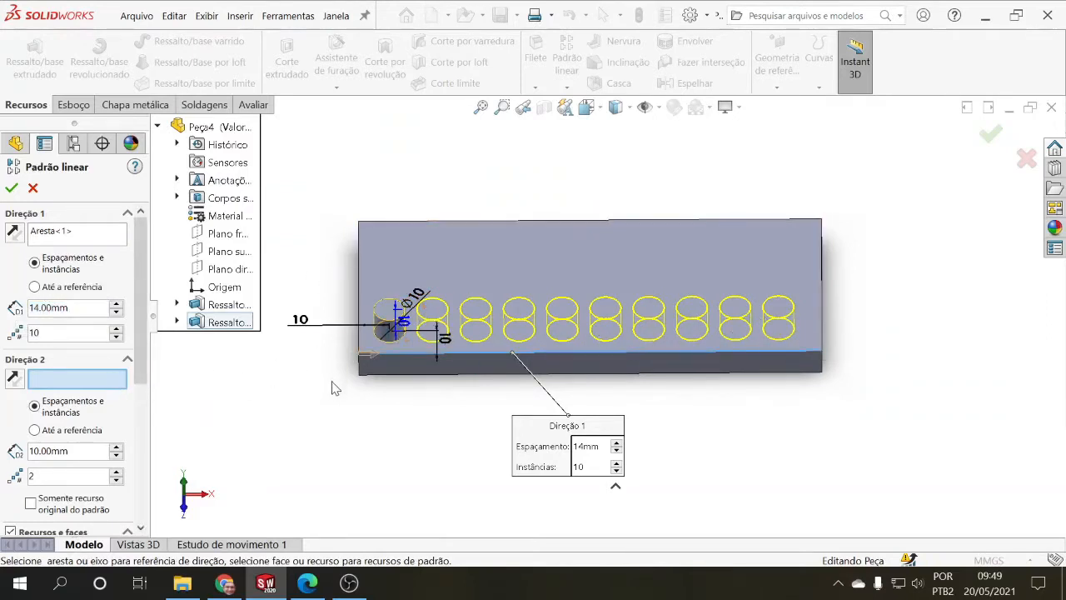
{"action": "middle_click_drag", "start_coordinate": [332, 388], "coordinate": [352, 405]}
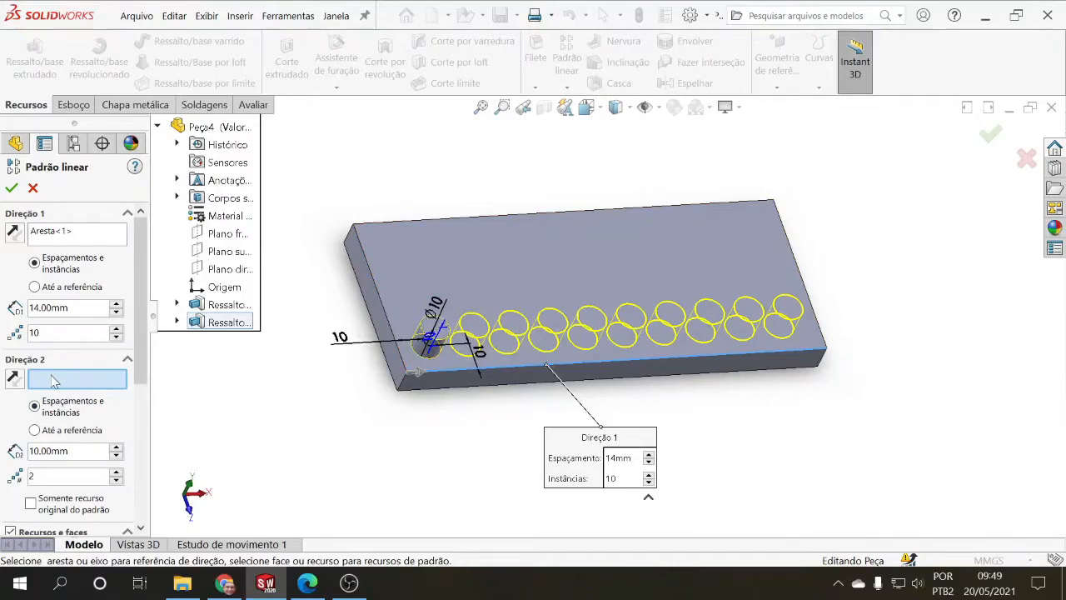
{"action": "left_click", "coordinate": [386, 318]}
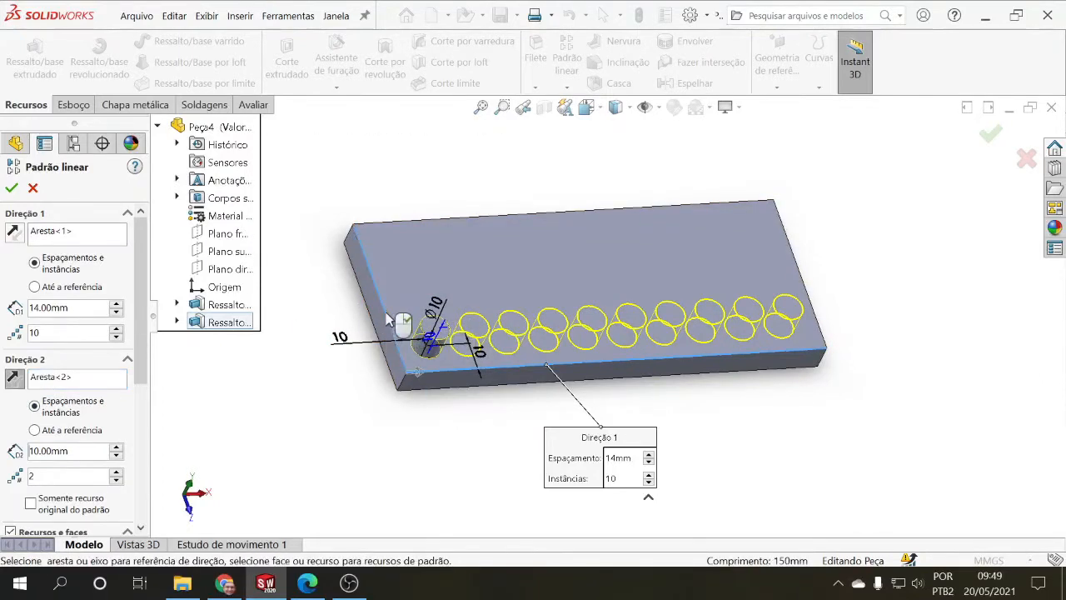
{"action": "left_click", "coordinate": [117, 472]}
{"action": "left_click", "coordinate": [117, 472]}
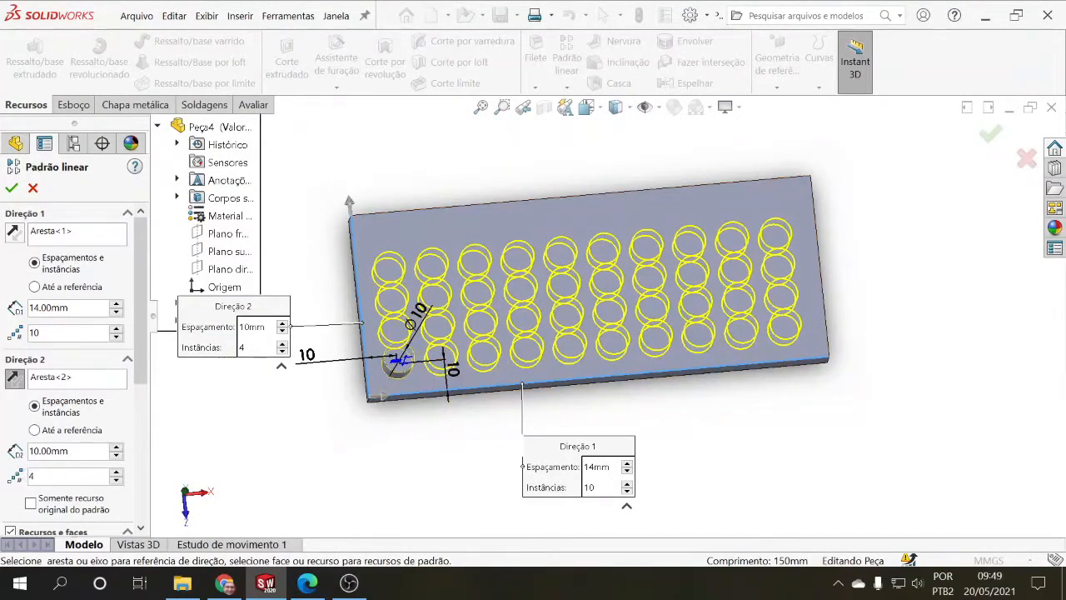
Set the Direction 2 spacing of the linear pattern to 14 mm
{"action": "left_click_drag", "start_coordinate": [40, 450], "coordinate": [35, 451]}
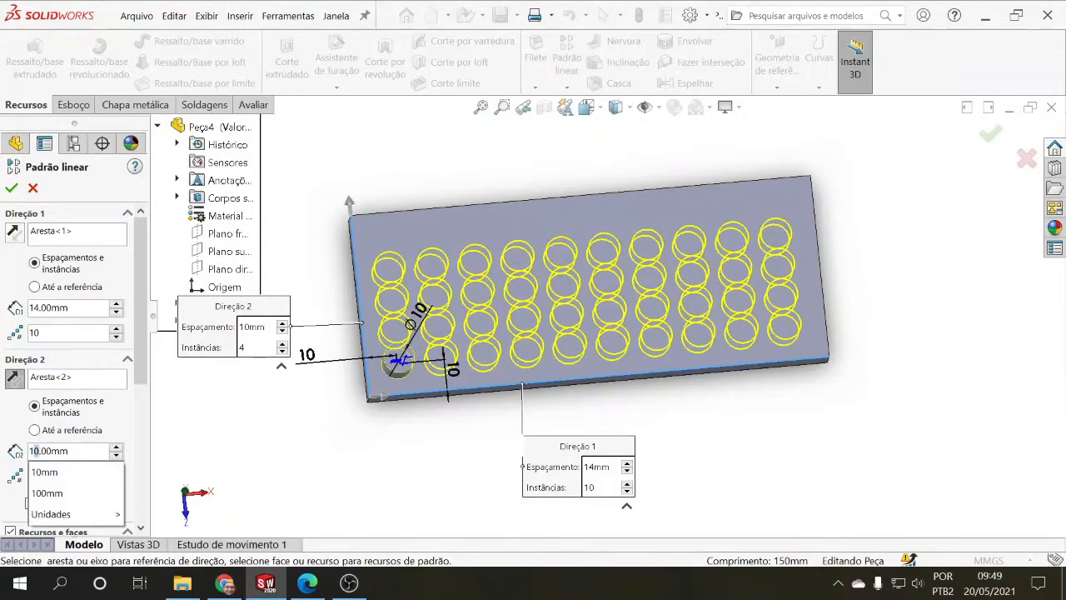
{"action": "type", "text": "4"}
{"action": "key", "text": "Return"}
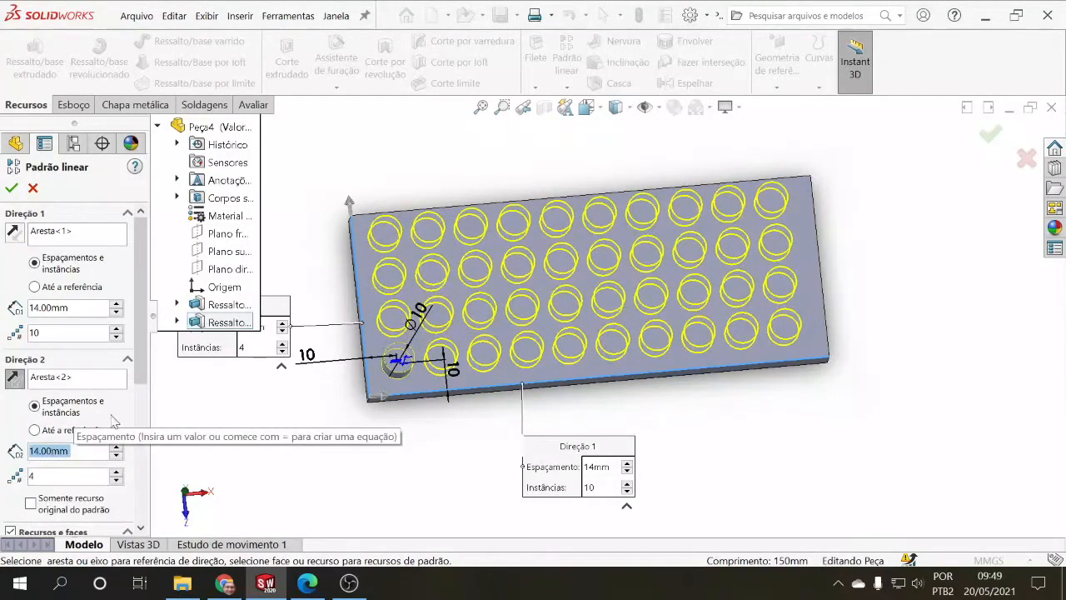
Set the Direction 2 spacing of the linear pattern to 13 mm and accept the pattern
{"action": "left_click", "coordinate": [45, 451]}
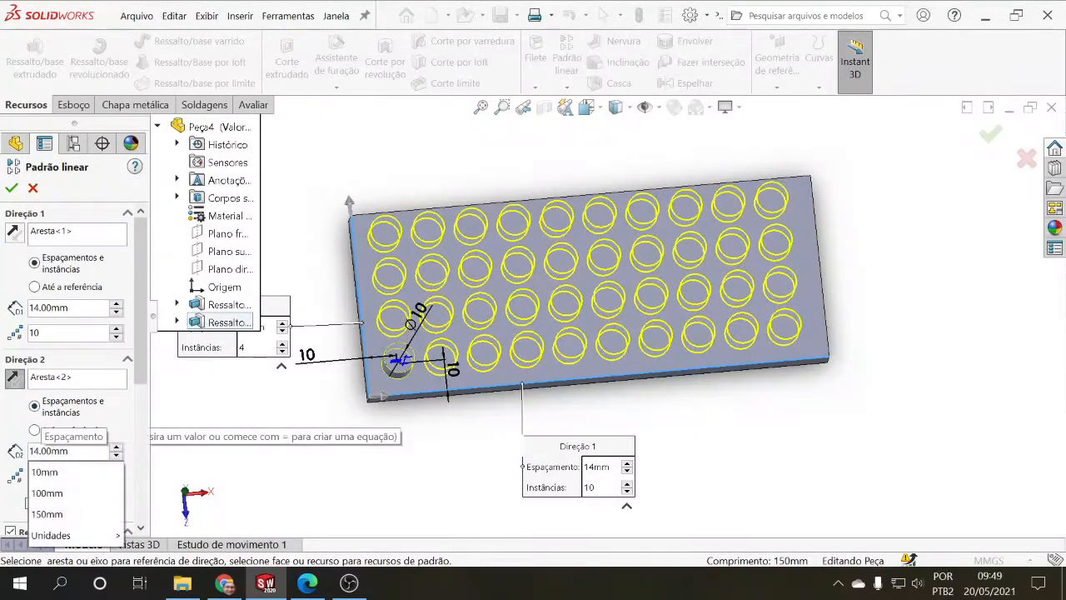
{"action": "type", "text": "3"}
{"action": "key", "text": "Return"}
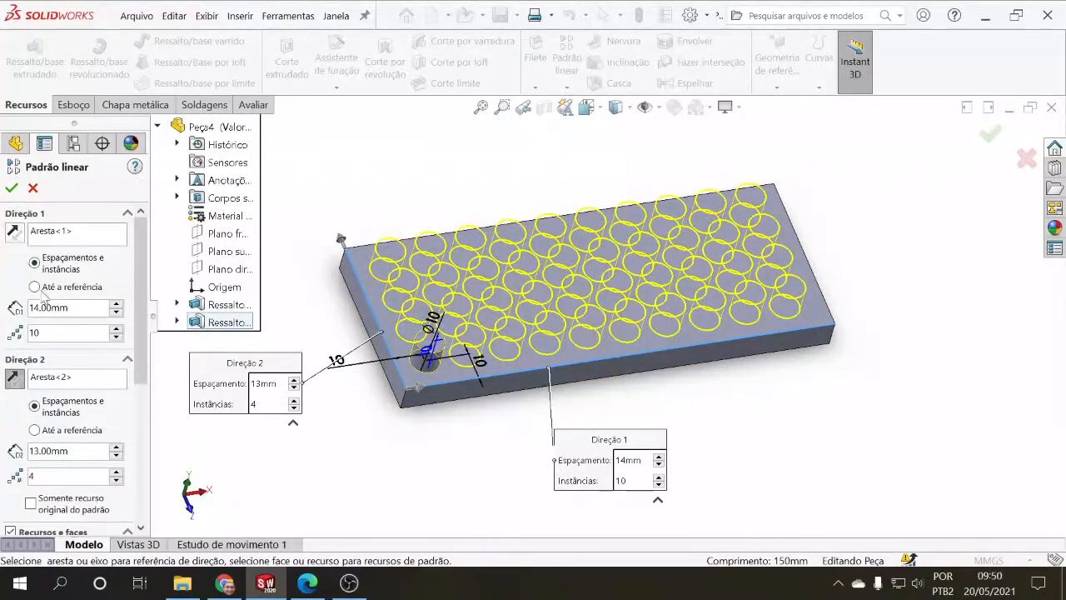
{"action": "left_click", "coordinate": [12, 189]}
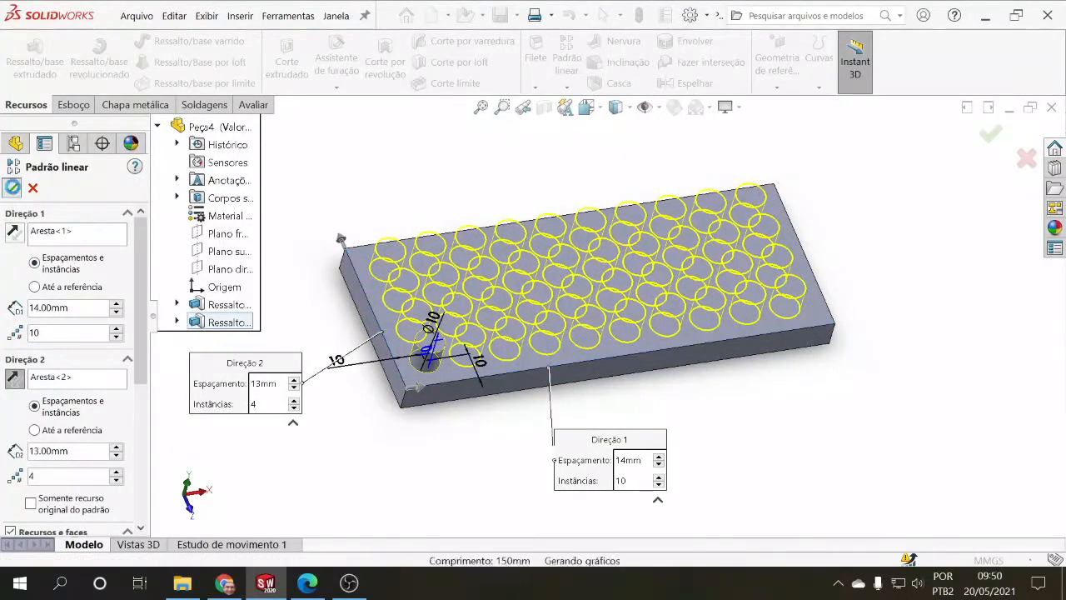
{"action": "scroll", "coordinate": [654, 327], "scroll_direction": "down", "scroll_amount": 2}
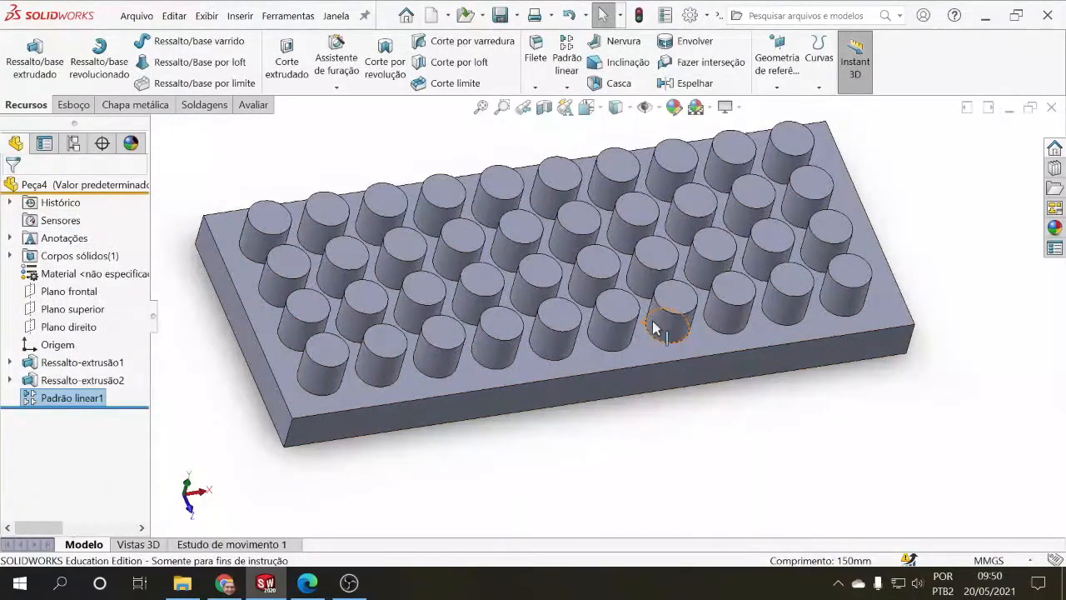
{"action": "scroll", "coordinate": [654, 327], "scroll_direction": "up", "scroll_amount": 2}
Edit the linear pattern to skip instances (4, 2), (6, 3) and (9, 4), and apply the change
{"action": "mouse_move", "coordinate": [47, 399]}
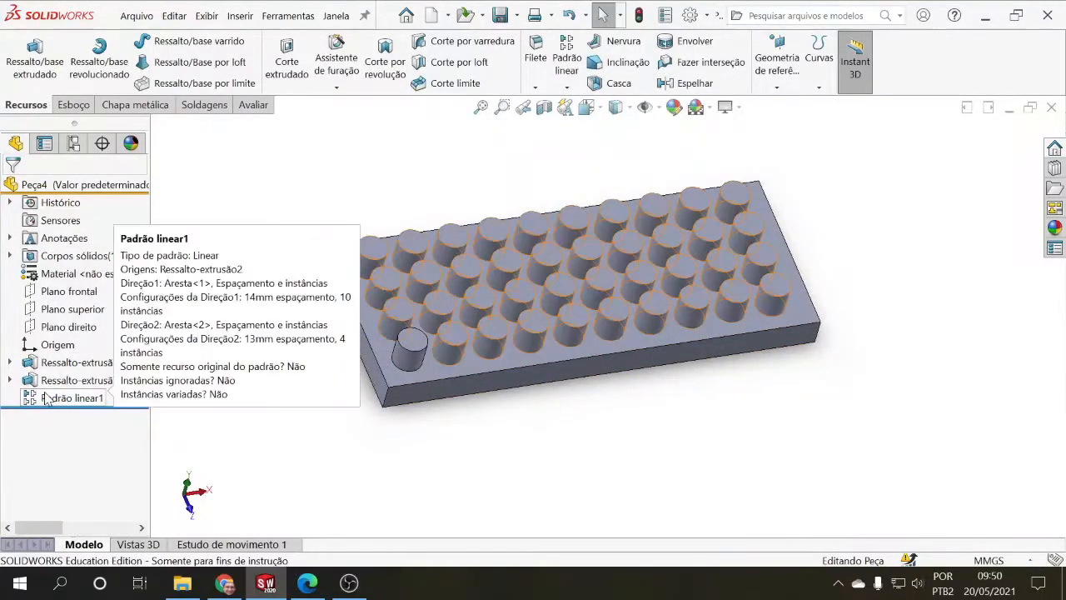
{"action": "left_click", "coordinate": [73, 398]}
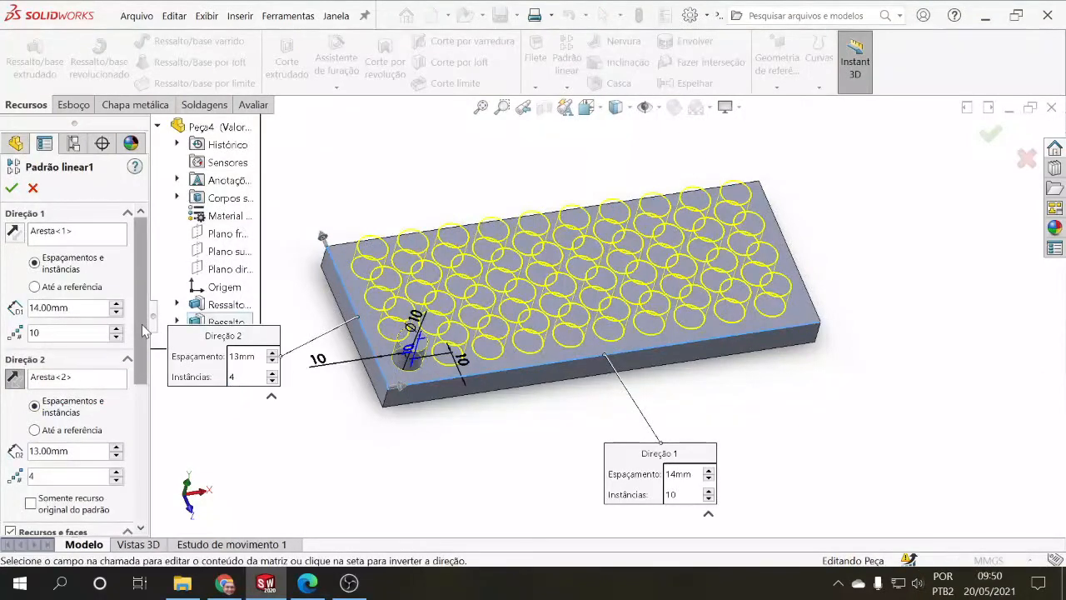
{"action": "left_click_drag", "start_coordinate": [142, 324], "coordinate": [140, 477]}
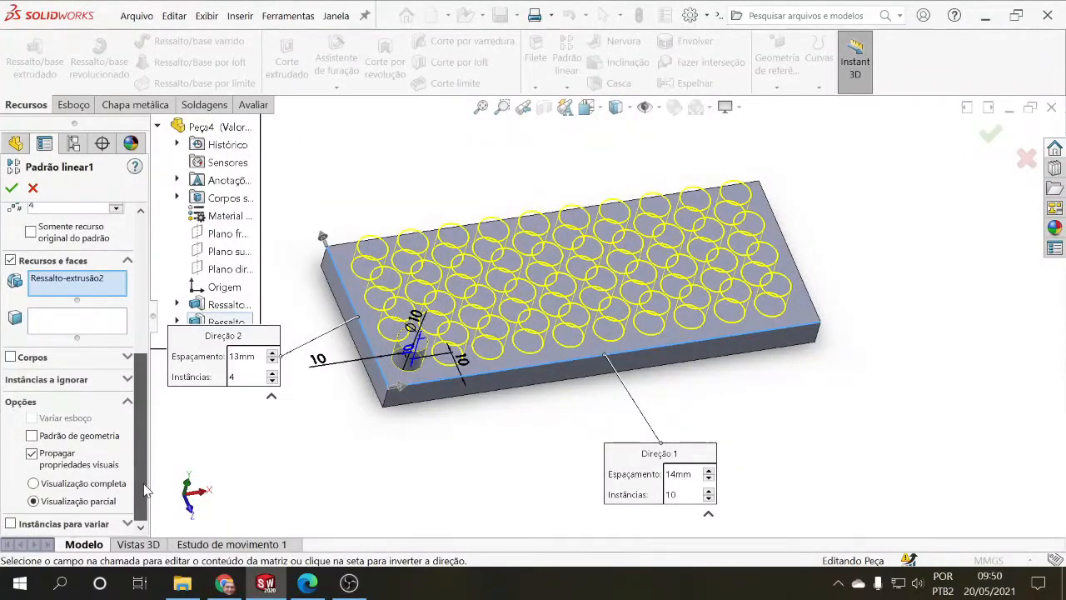
{"action": "scroll", "coordinate": [143, 491], "scroll_direction": "up", "scroll_amount": 5}
{"action": "scroll", "coordinate": [142, 495], "scroll_direction": "down", "scroll_amount": 5}
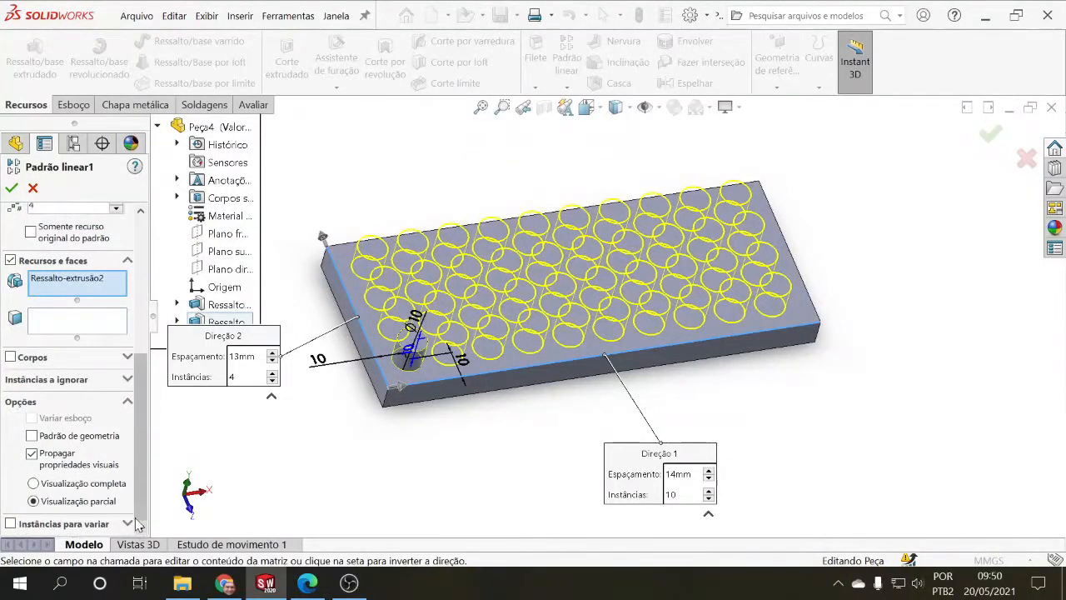
{"action": "left_click_drag", "start_coordinate": [140, 499], "coordinate": [146, 559]}
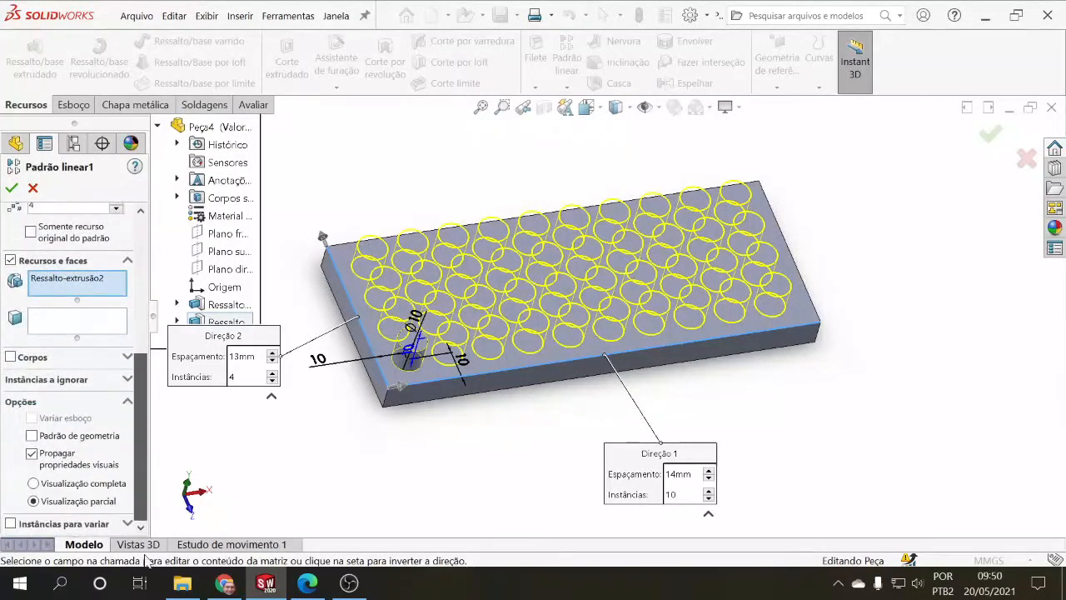
{"action": "left_click", "coordinate": [128, 379]}
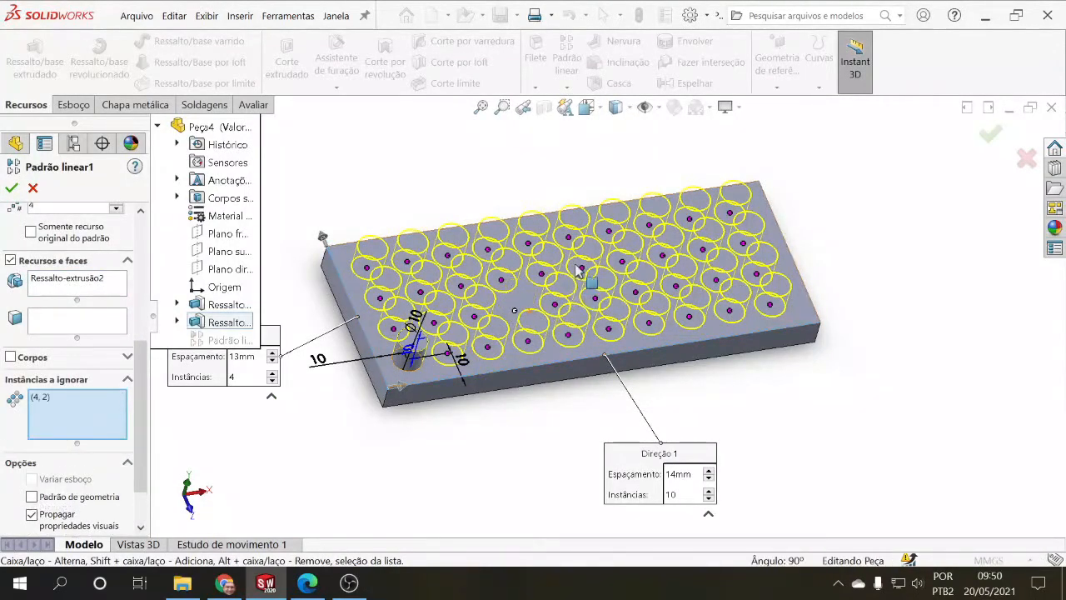
{"action": "left_click", "coordinate": [700, 243]}
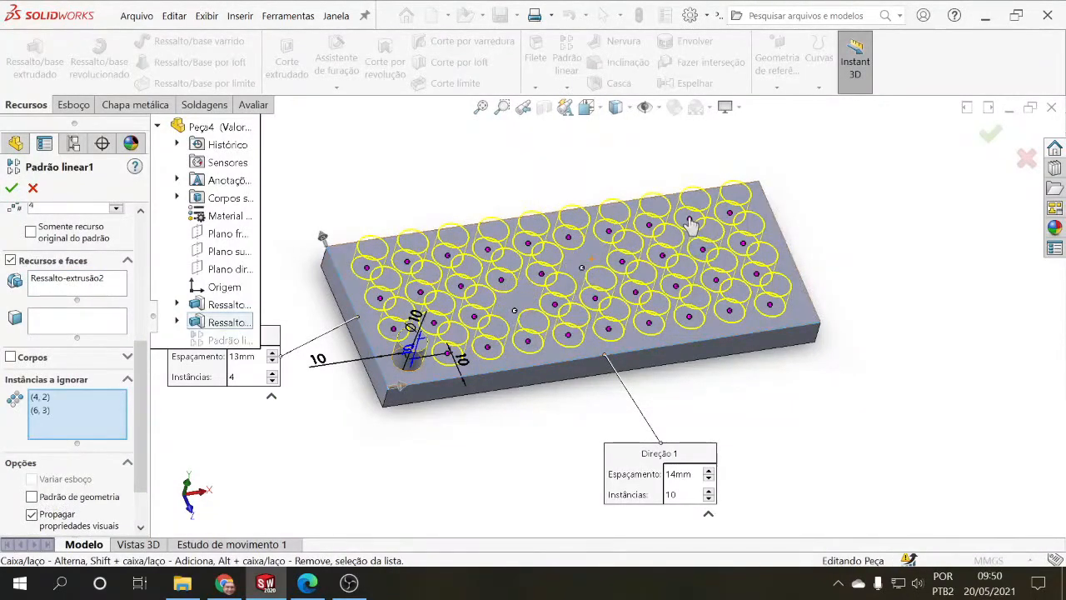
{"action": "left_click", "coordinate": [690, 222]}
{"action": "middle_click_drag", "start_coordinate": [782, 410], "coordinate": [732, 399]}
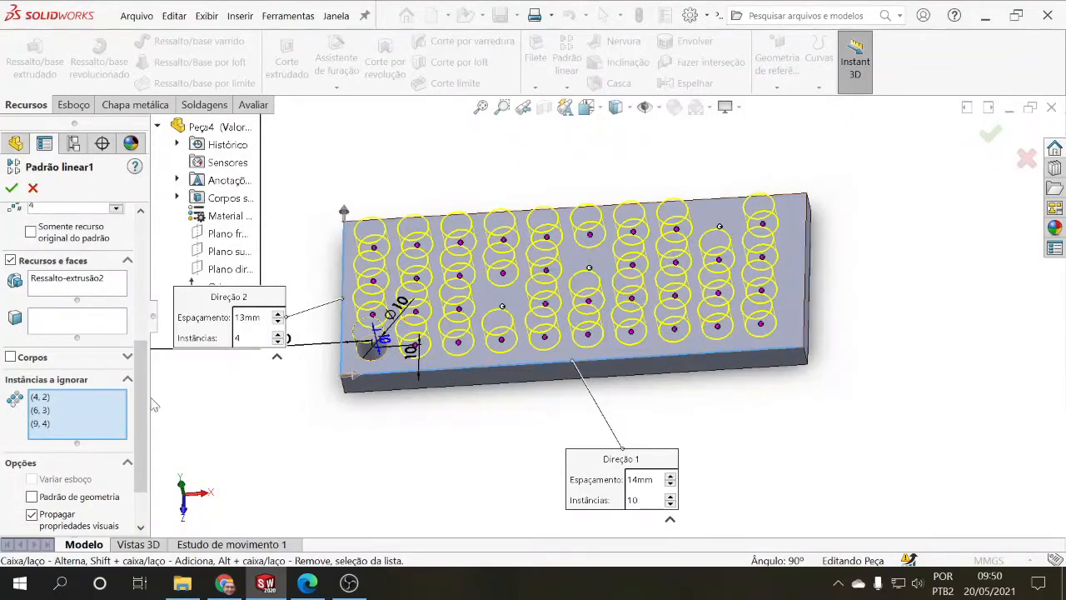
{"action": "scroll", "coordinate": [146, 452], "scroll_direction": "down", "scroll_amount": 2}
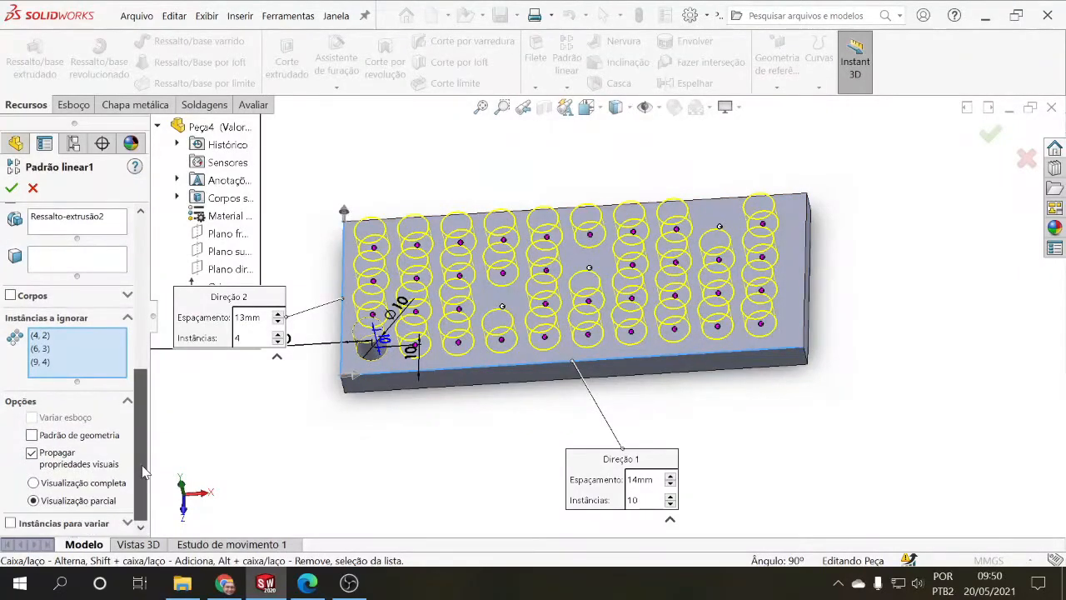
{"action": "scroll", "coordinate": [143, 467], "scroll_direction": "up", "scroll_amount": 10}
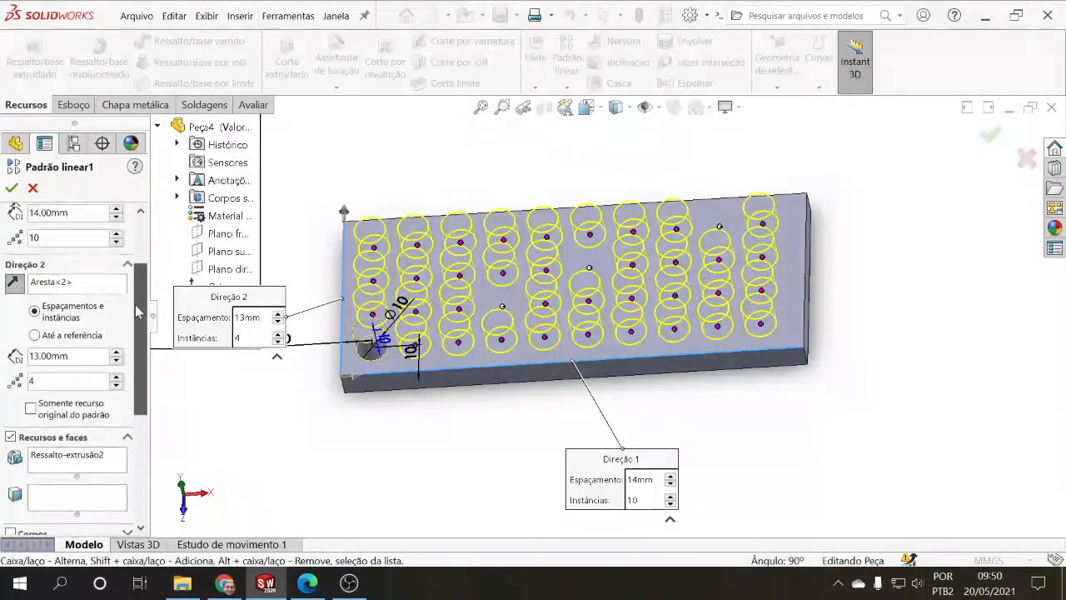
{"action": "left_click", "coordinate": [11, 187]}
{"action": "middle_click_drag", "start_coordinate": [457, 471], "coordinate": [481, 502]}
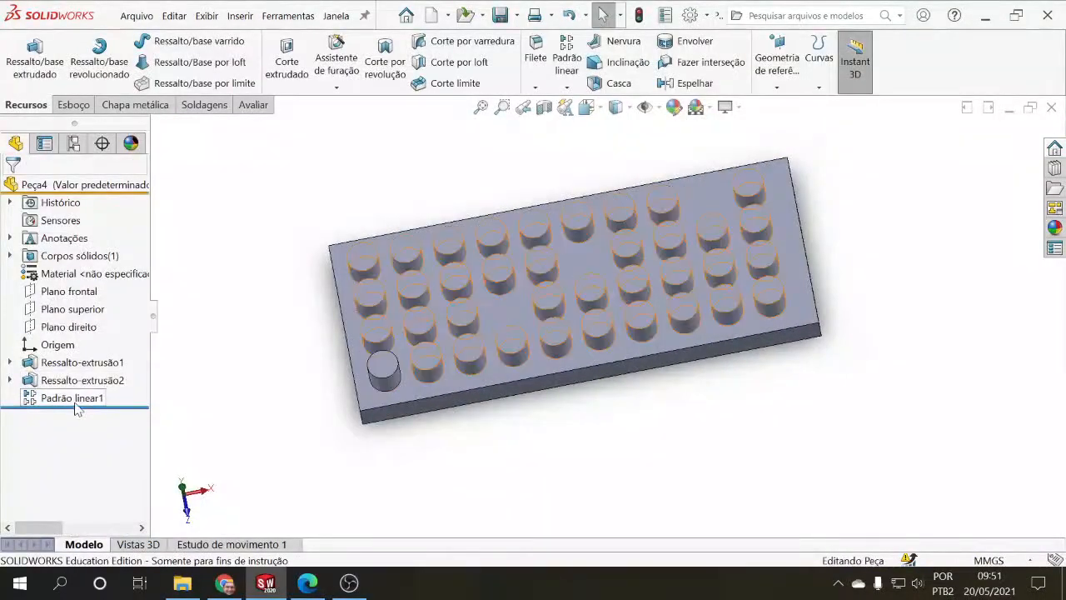
{"action": "mouse_move", "coordinate": [81, 400]}
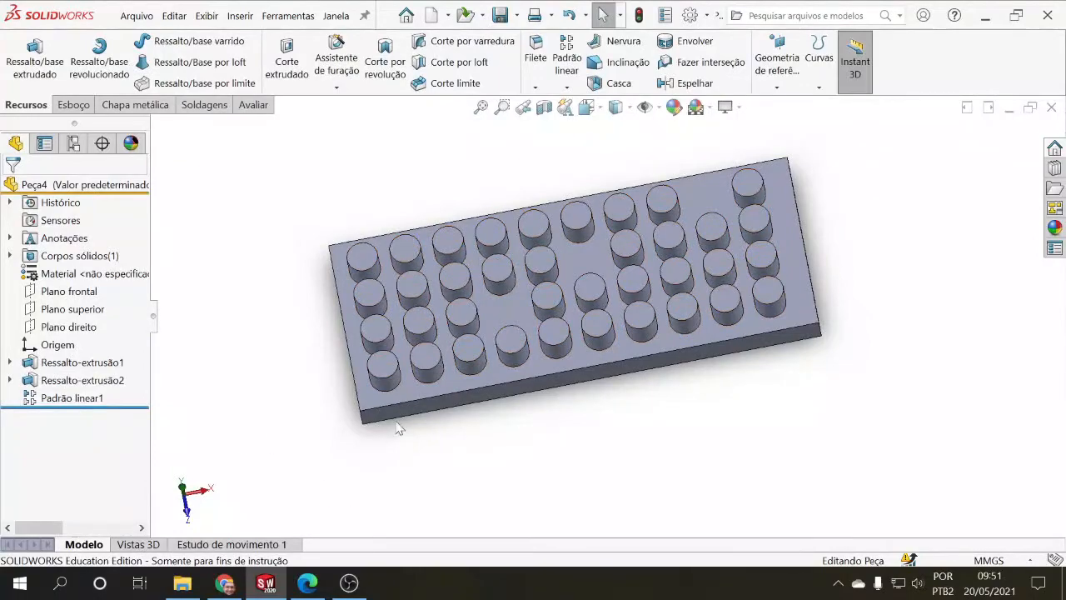
{"action": "mouse_move", "coordinate": [398, 428]}
{"action": "middle_mouse_down"}
{"action": "mouse_move", "coordinate": [396, 445]}
{"action": "mouse_move", "coordinate": [392, 388]}
{"action": "mouse_move", "coordinate": [352, 405]}
{"action": "mouse_move", "coordinate": [333, 469]}
{"action": "mouse_move", "coordinate": [359, 476]}
{"action": "mouse_move", "coordinate": [426, 381]}
{"action": "mouse_move", "coordinate": [394, 411]}
{"action": "middle_mouse_up"}
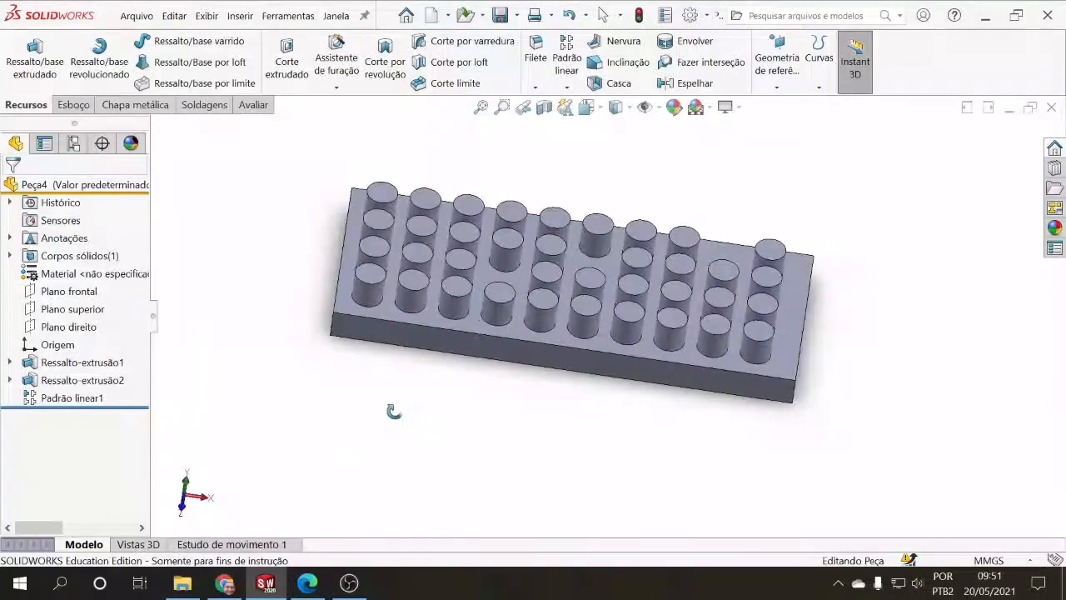
{"action": "key", "text": "Escape"}
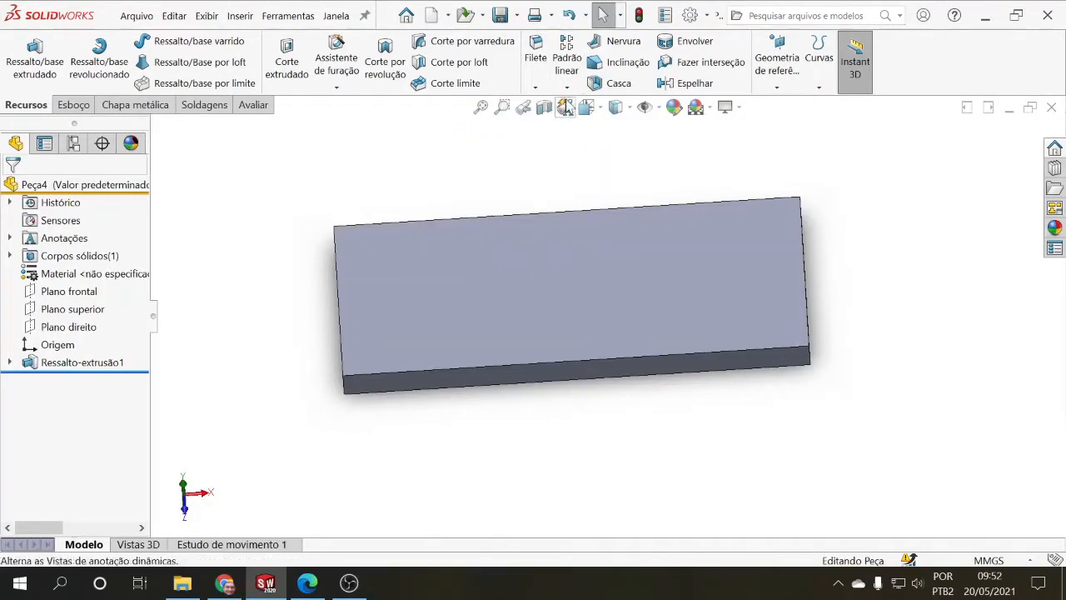
Sketch a circle with a radius of about 7.4 mm near the middle of the plate's top face
{"action": "left_click", "coordinate": [75, 104]}
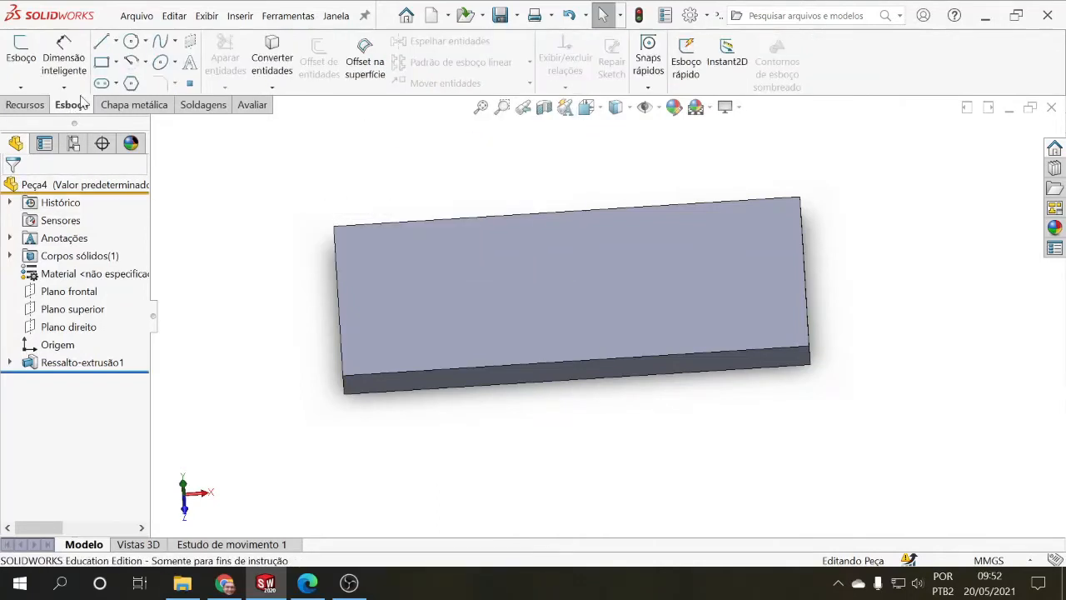
{"action": "left_click", "coordinate": [129, 42]}
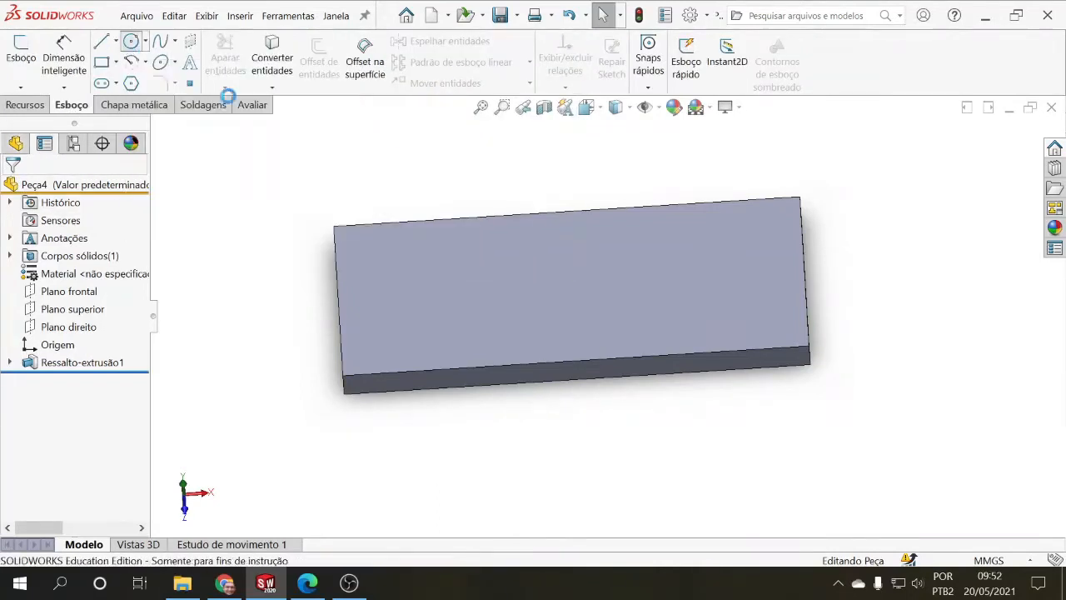
{"action": "left_click", "coordinate": [535, 282]}
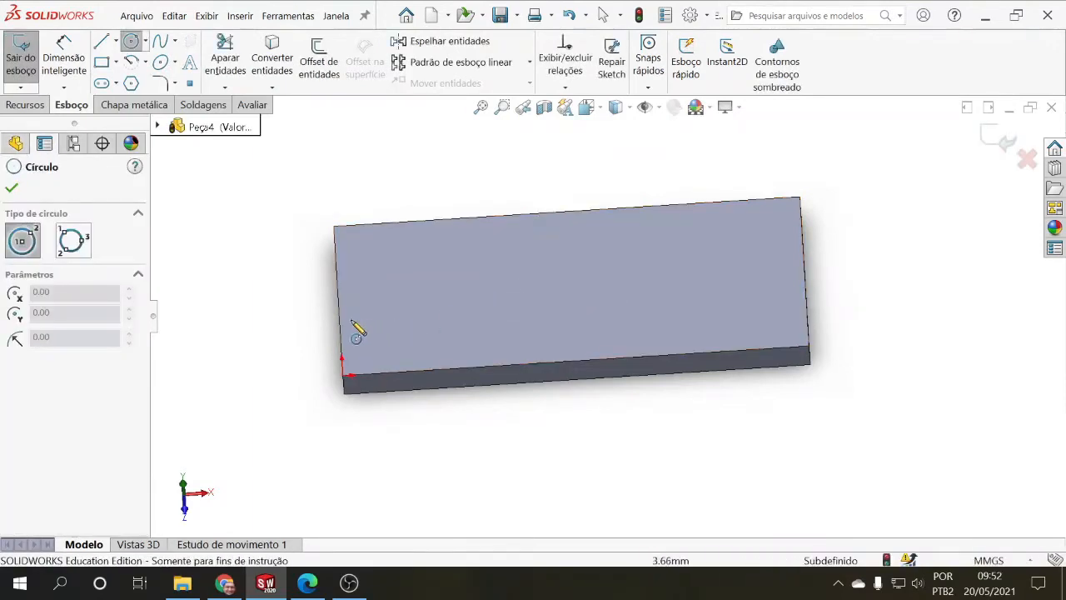
{"action": "left_click", "coordinate": [567, 277]}
{"action": "left_click", "coordinate": [583, 297]}
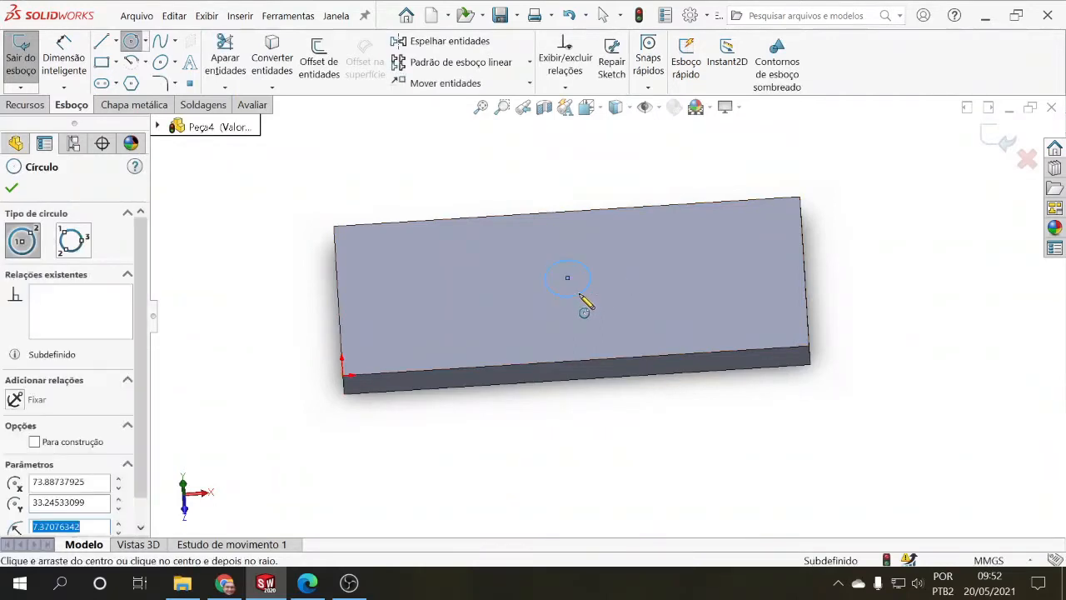
{"action": "key", "text": "Escape"}
Centre the circle on the plate by aligning its centre with the plate's edge midpoints
{"action": "middle_click_drag", "start_coordinate": [591, 284], "coordinate": [590, 335]}
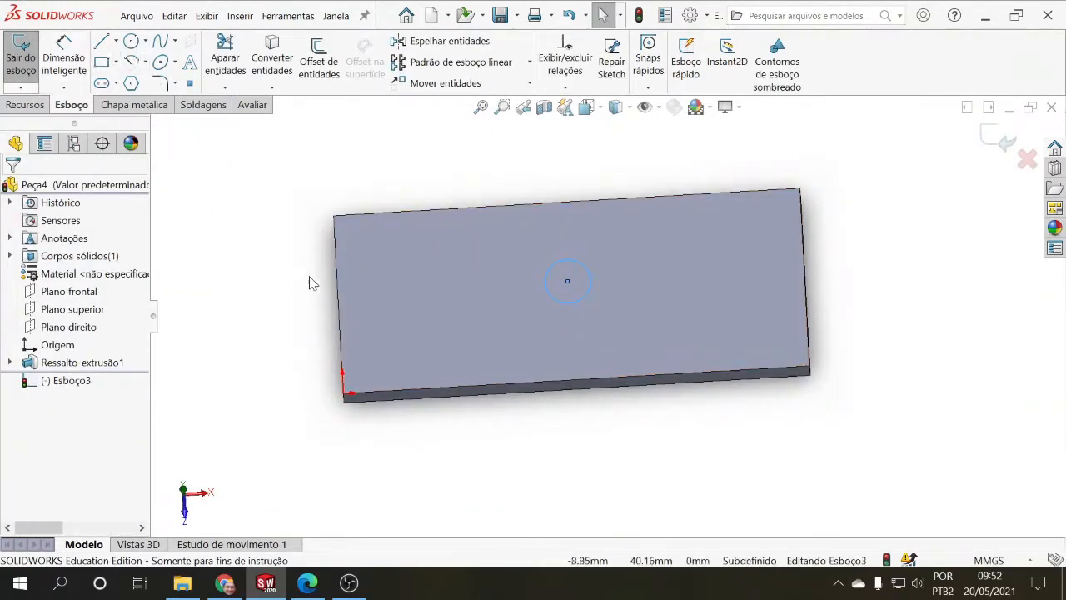
{"action": "key", "text": "space"}
{"action": "left_click", "coordinate": [500, 367]}
{"action": "left_click", "coordinate": [553, 189], "text": "ctrl"}
{"action": "left_click", "coordinate": [42, 402]}
{"action": "left_click", "coordinate": [397, 364]}
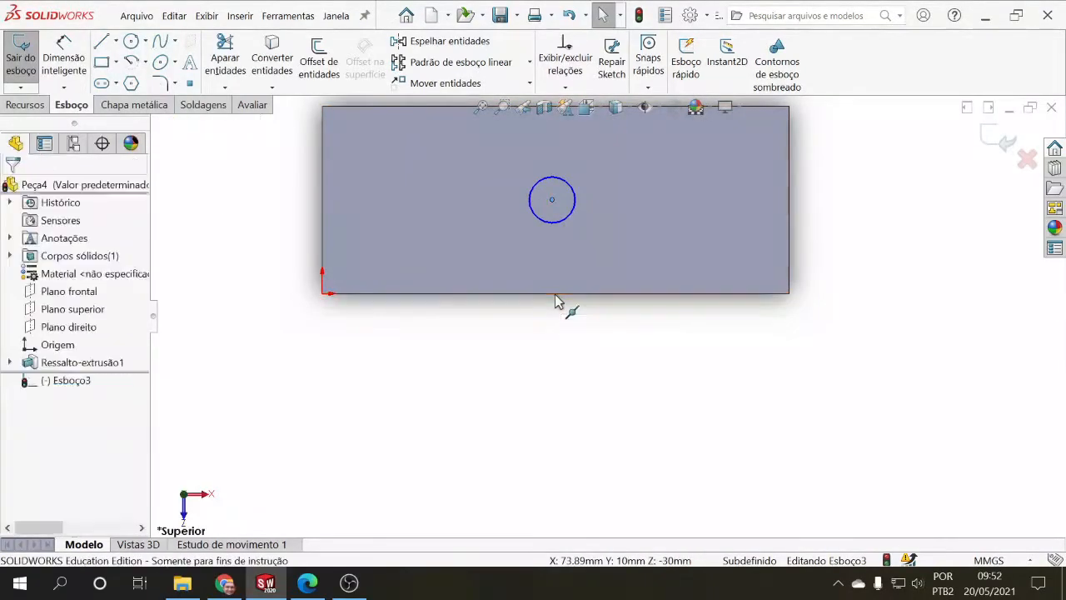
Dimension the central circle's diameter to 15 mm
{"action": "left_click", "coordinate": [65, 55]}
{"action": "left_click", "coordinate": [545, 220]}
{"action": "type", "text": "15"}
{"action": "key", "text": "Return"}
Cut-extrude the 15 mm circle through the plate
{"action": "scroll", "coordinate": [649, 276], "scroll_direction": "up", "scroll_amount": 3}
{"action": "middle_click_drag", "start_coordinate": [649, 276], "coordinate": [647, 265]}
{"action": "left_click", "coordinate": [25, 105]}
{"action": "left_click", "coordinate": [286, 60]}
{"action": "left_click", "coordinate": [12, 188]}
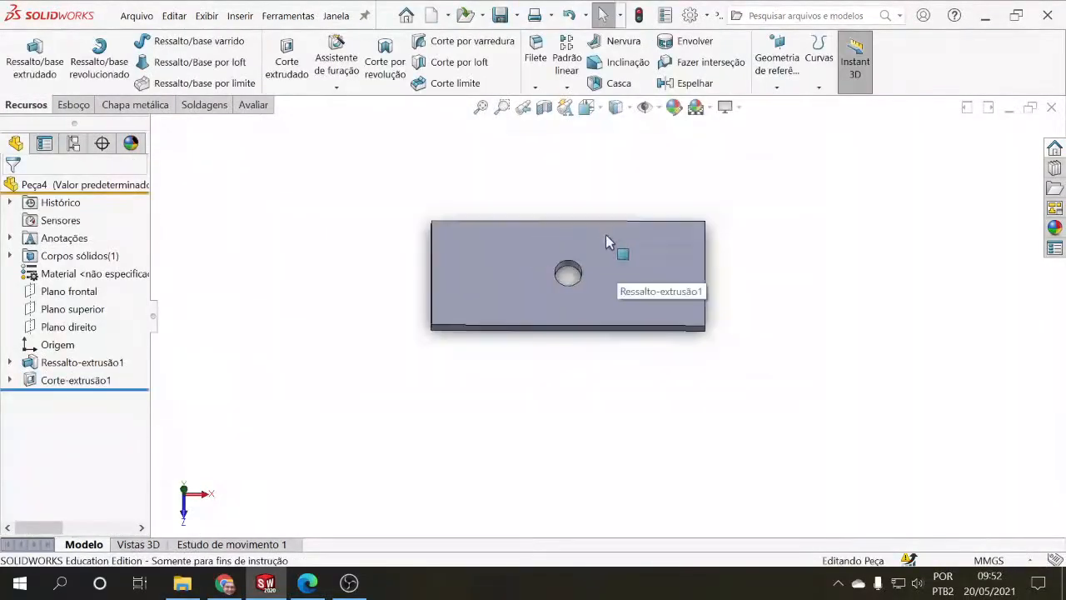
Sketch a small circle on the plate's top face, about 16.5 mm to the right of the central hole's centre
{"action": "scroll", "coordinate": [601, 245], "scroll_direction": "down", "scroll_amount": 5}
{"action": "left_click", "coordinate": [71, 105]}
{"action": "left_click", "coordinate": [131, 41]}
{"action": "left_click", "coordinate": [597, 307]}
{"action": "left_click", "coordinate": [603, 316]}
{"action": "key", "text": "Escape"}
{"action": "key", "text": "space"}
{"action": "left_click", "coordinate": [590, 317]}
{"action": "left_click", "coordinate": [597, 314]}
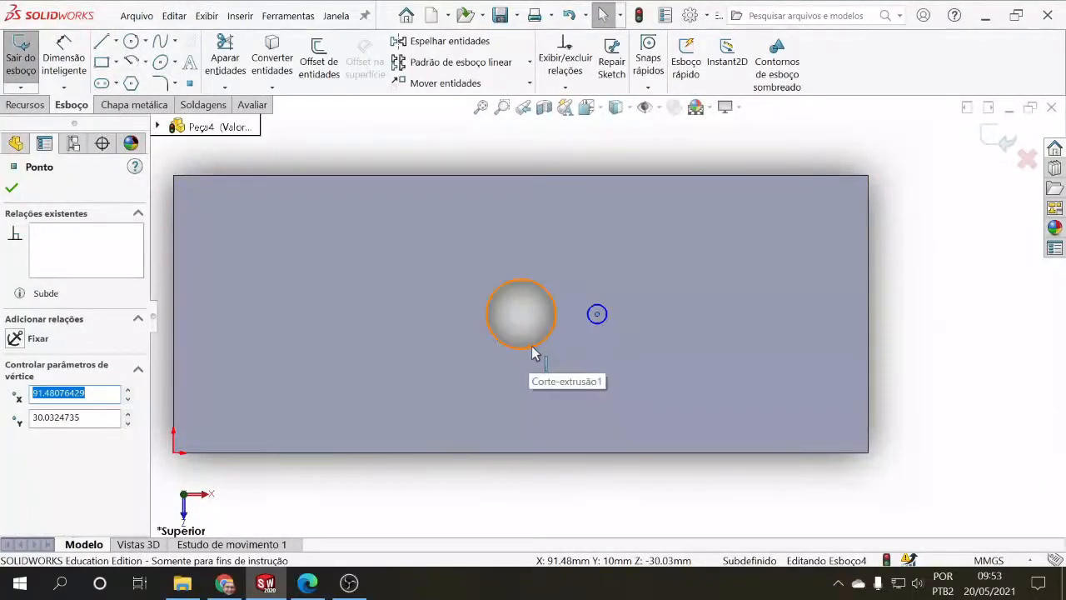
Draw a construction centerline from the central hole's centre to the small circle's centre and make it horizontal
{"action": "key", "text": "Escape"}
{"action": "left_click", "coordinate": [116, 41]}
{"action": "left_click", "coordinate": [150, 83]}
{"action": "left_click", "coordinate": [521, 314]}
{"action": "left_click", "coordinate": [597, 314]}
{"action": "left_click", "coordinate": [52, 340]}
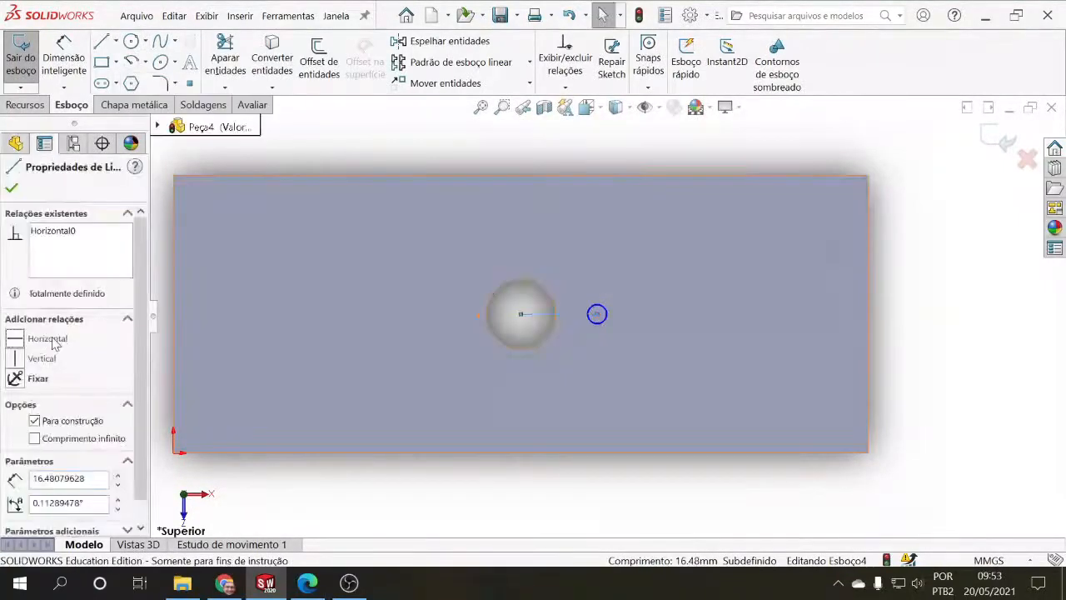
{"action": "left_click", "coordinate": [659, 107]}
Dimension the small circle's diameter to 5 mm
{"action": "left_click", "coordinate": [64, 55]}
{"action": "left_click", "coordinate": [606, 317]}
{"action": "left_click", "coordinate": [658, 255]}
{"action": "type", "text": "5"}
{"action": "key", "text": "Return"}
Dimension the centerline between the hole and the small circle to 15 mm
{"action": "left_click", "coordinate": [67, 60]}
{"action": "left_click", "coordinate": [571, 314]}
{"action": "left_click", "coordinate": [566, 393]}
{"action": "type", "text": "15"}
{"action": "key", "text": "Return"}
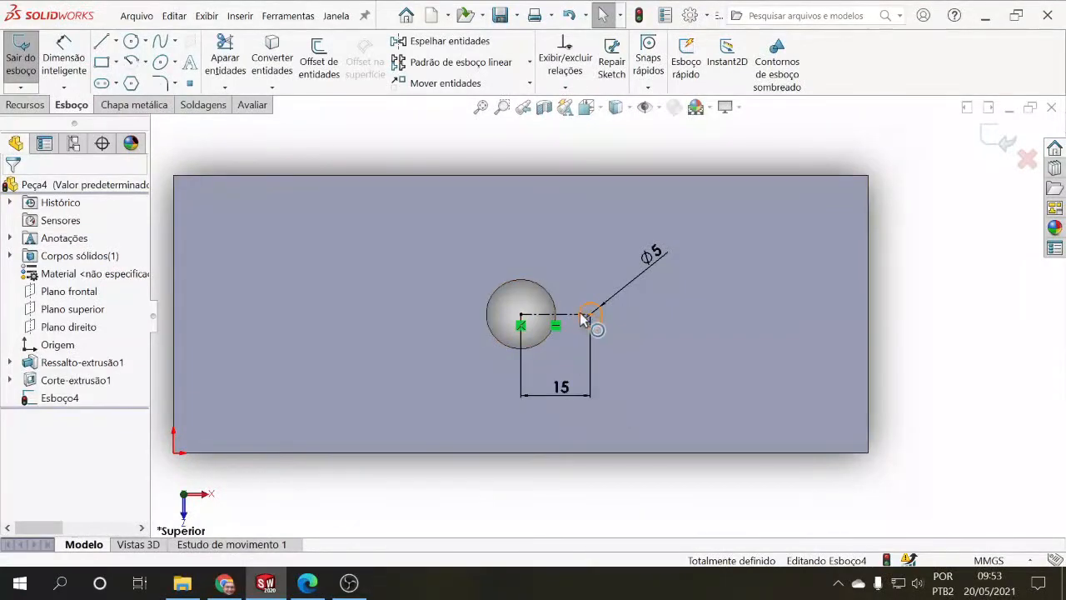
Cut-extrude the 5 mm circle through the plate with the Passante end condition
{"action": "left_click", "coordinate": [15, 104]}
{"action": "left_click", "coordinate": [287, 64]}
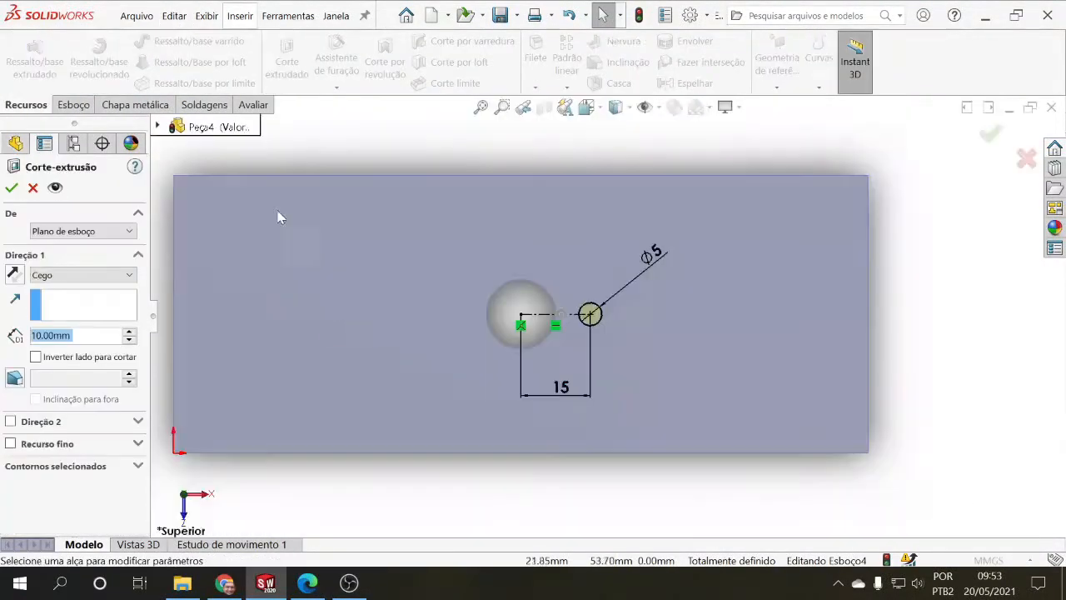
{"action": "left_click", "coordinate": [46, 275]}
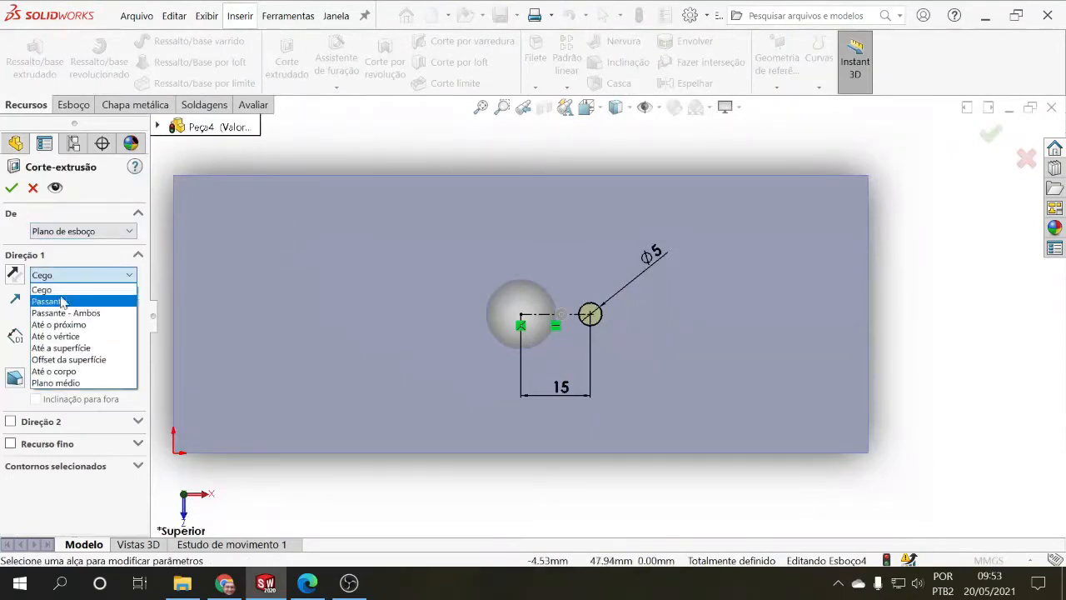
{"action": "left_click", "coordinate": [61, 302]}
{"action": "left_click", "coordinate": [11, 187]}
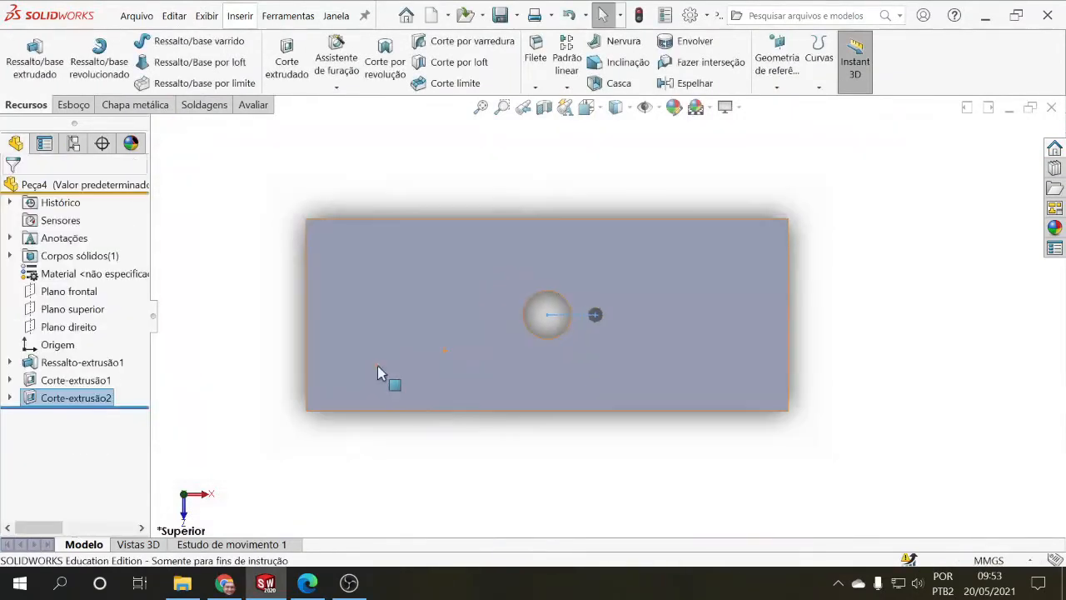
{"action": "middle_click_drag", "start_coordinate": [492, 442], "coordinate": [633, 147]}
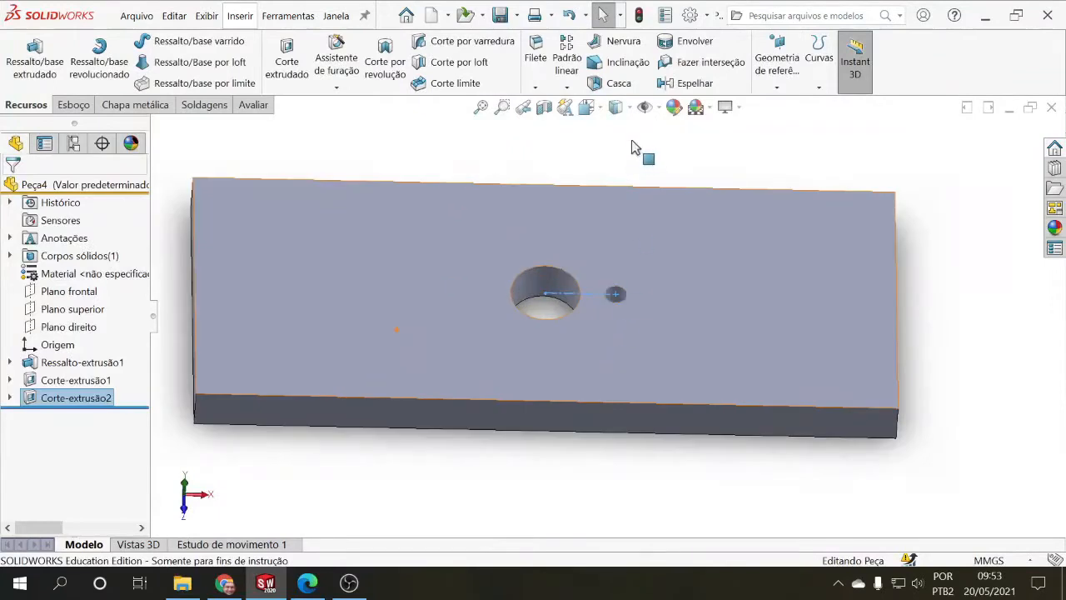
{"action": "left_click", "coordinate": [633, 147]}
Start a circular pattern of the 5 mm hole cut, using the central hole's cylindrical face as the rotation reference
{"action": "middle_click_drag", "start_coordinate": [618, 302], "coordinate": [619, 348]}
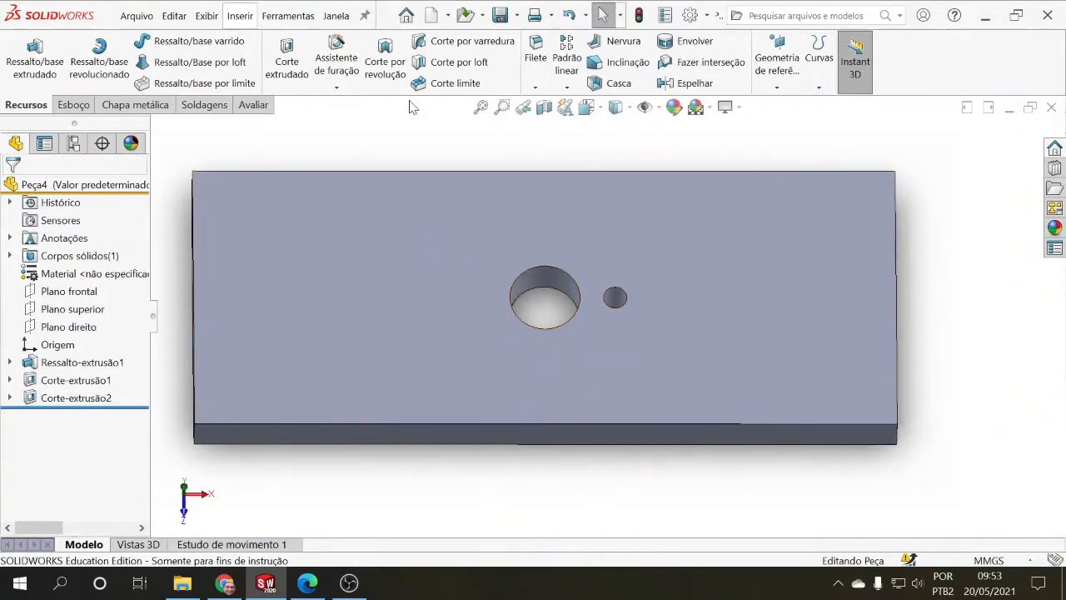
{"action": "left_click", "coordinate": [578, 89]}
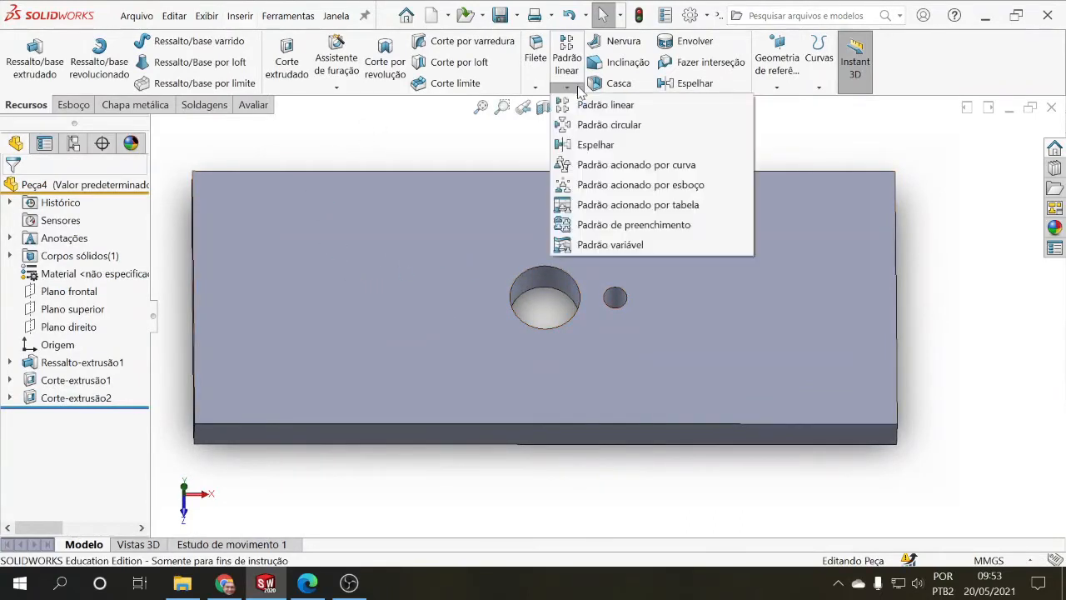
{"action": "left_click", "coordinate": [613, 126]}
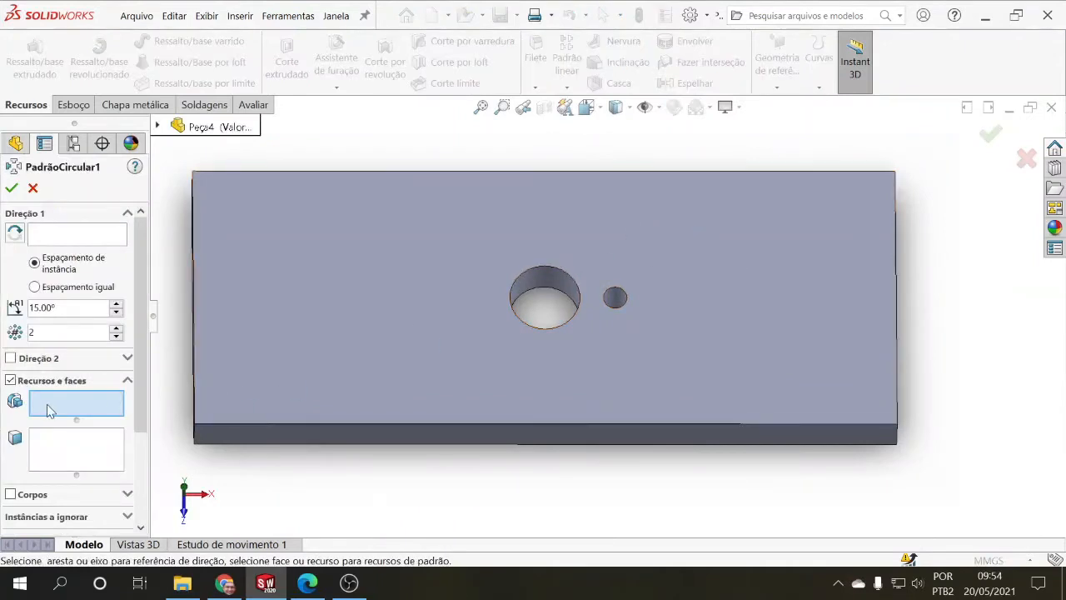
{"action": "left_click", "coordinate": [618, 299]}
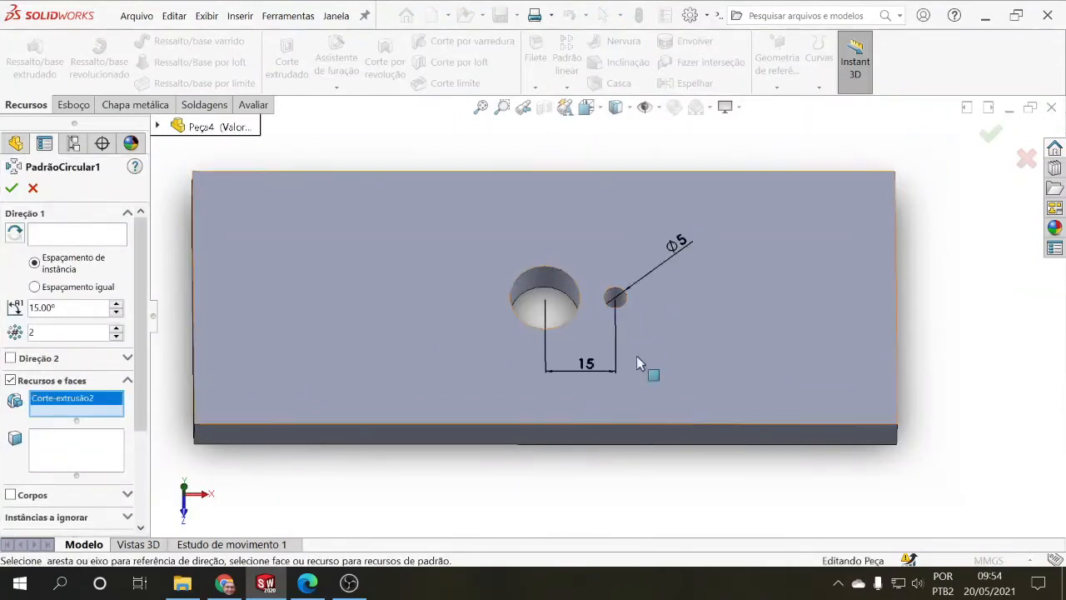
{"action": "left_click", "coordinate": [156, 126]}
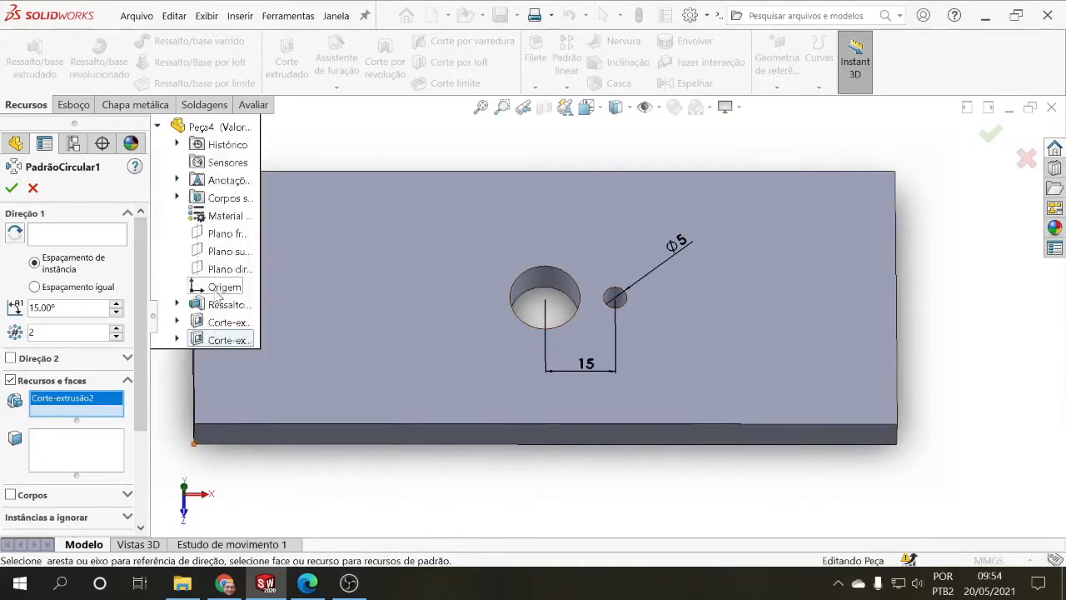
{"action": "left_click", "coordinate": [157, 127]}
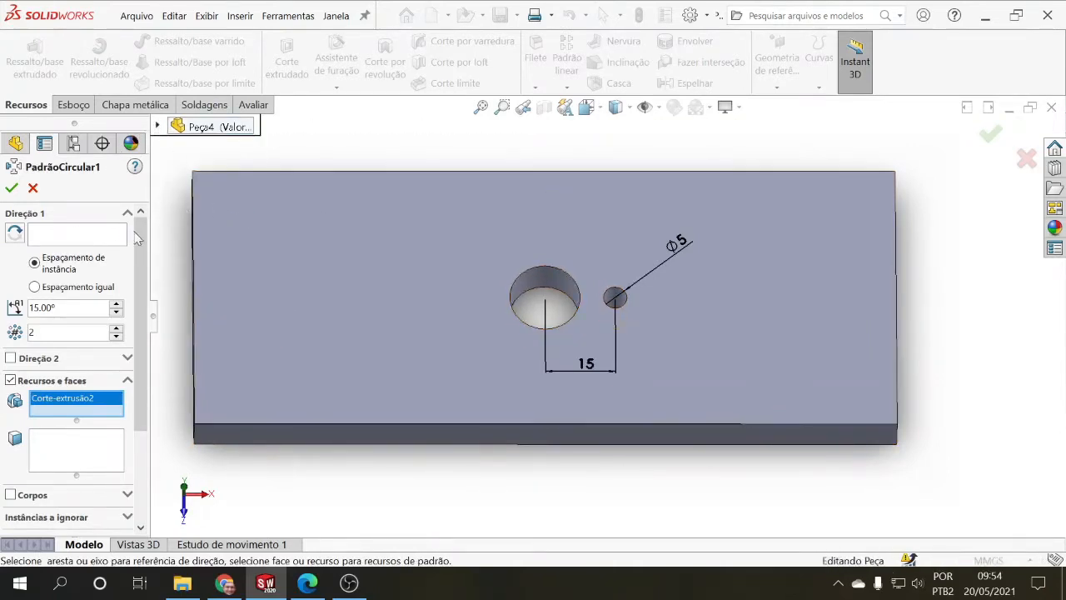
{"action": "left_click", "coordinate": [72, 240]}
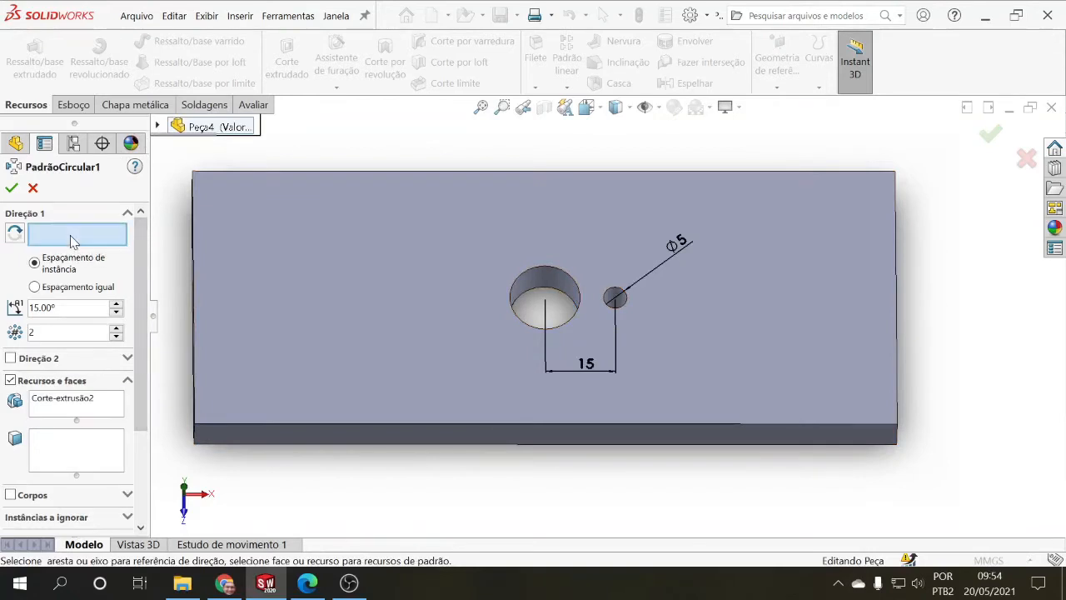
{"action": "left_click", "coordinate": [558, 284]}
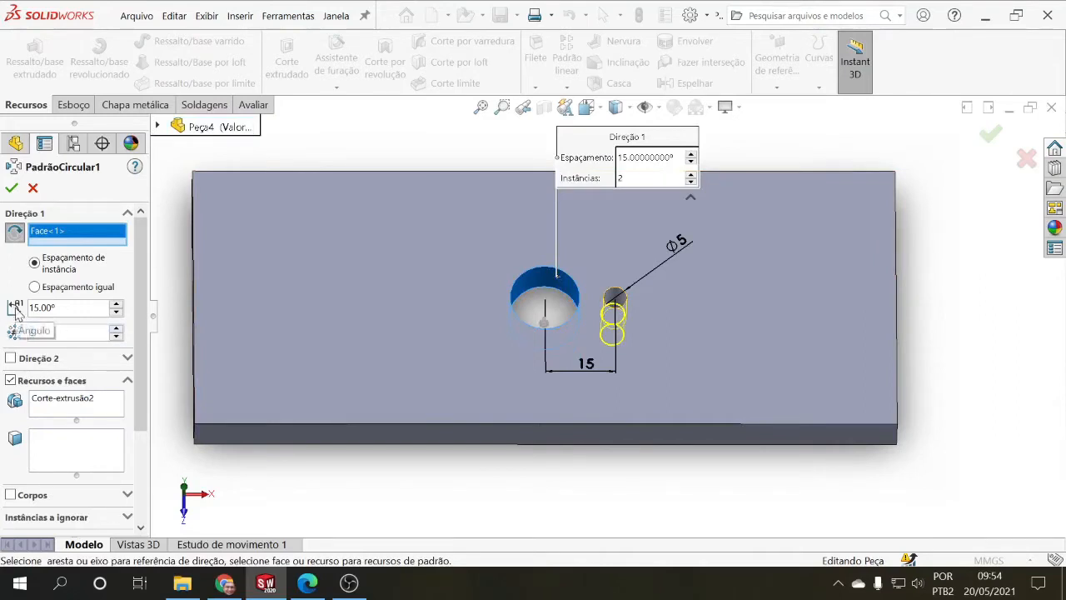
Set the circular pattern to 8 instances and try an instance spacing of 52°
{"action": "type", "text": "8"}
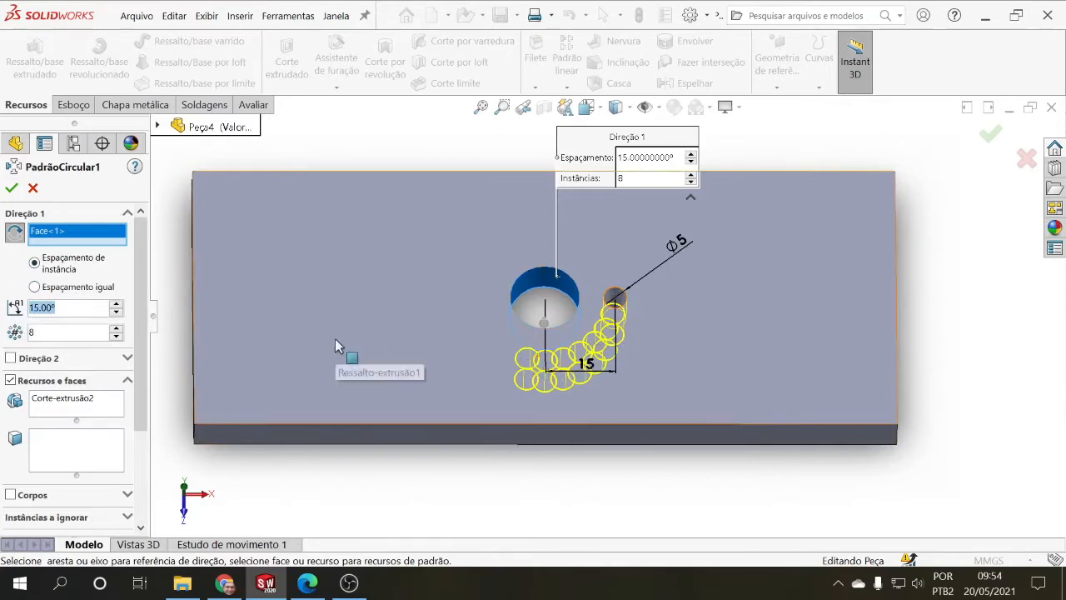
{"action": "type", "text": "5"}
{"action": "left_click", "coordinate": [116, 305]}
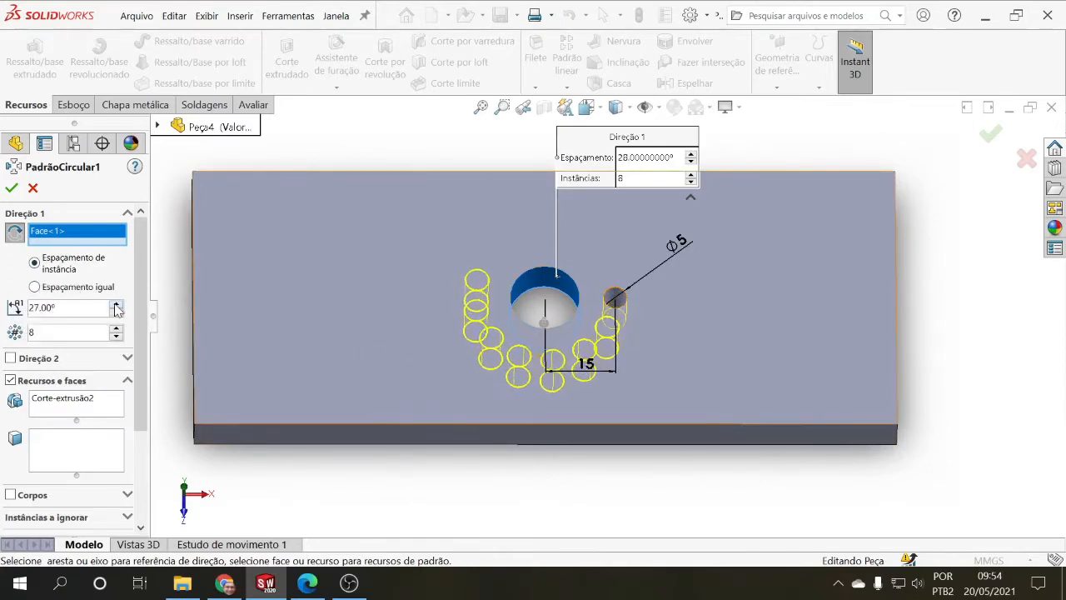
{"action": "left_click_drag", "start_coordinate": [116, 305], "coordinate": [116, 316]}
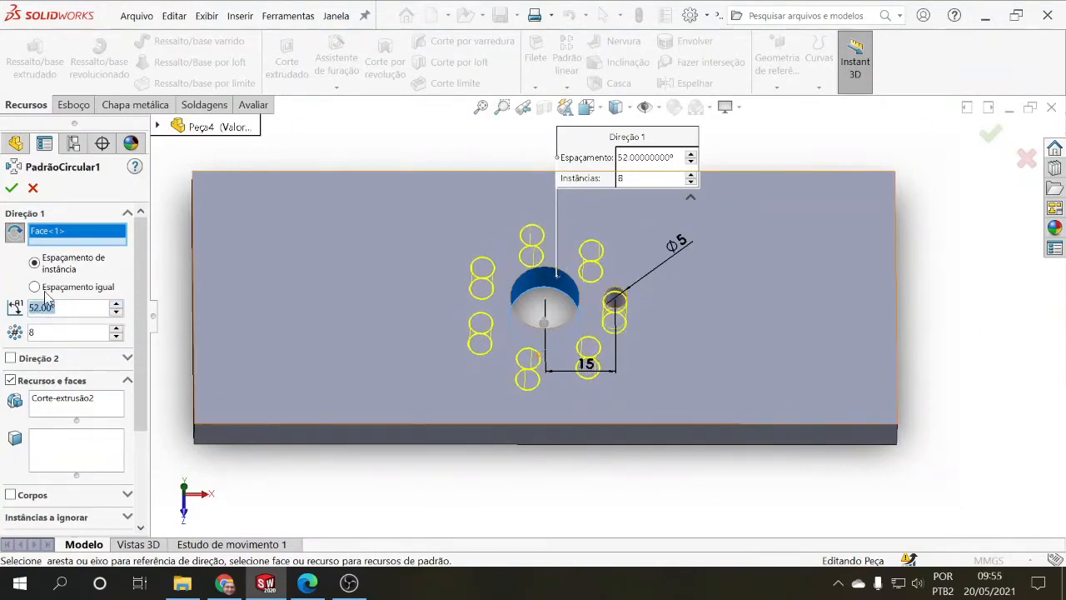
Switch the circular pattern to equal spacing over 360° with 12 instances and apply it
{"action": "left_click", "coordinate": [43, 288]}
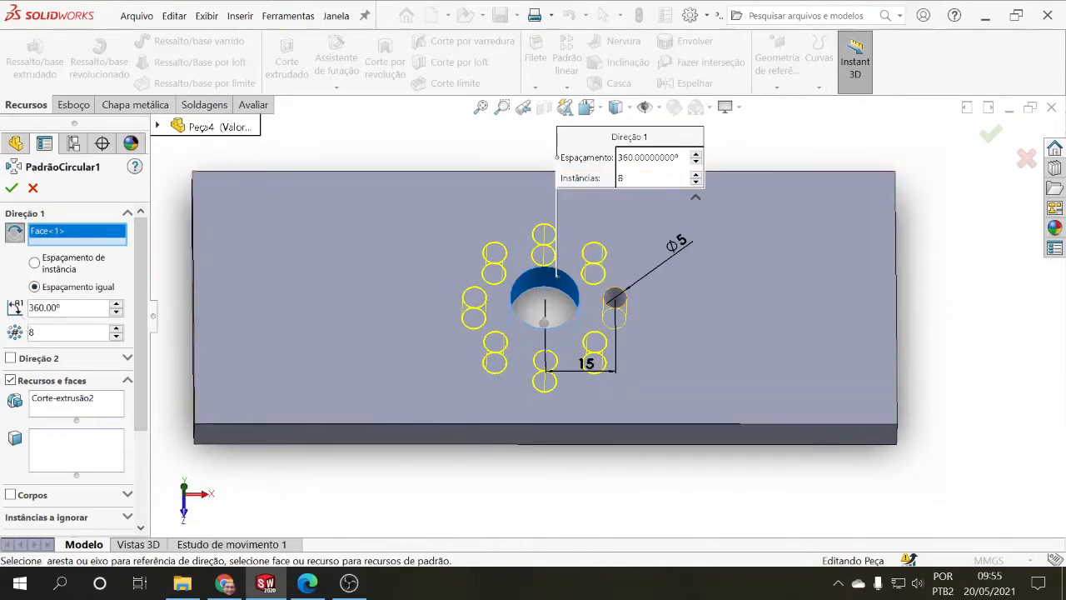
{"action": "left_click", "coordinate": [116, 329]}
{"action": "left_click", "coordinate": [116, 329]}
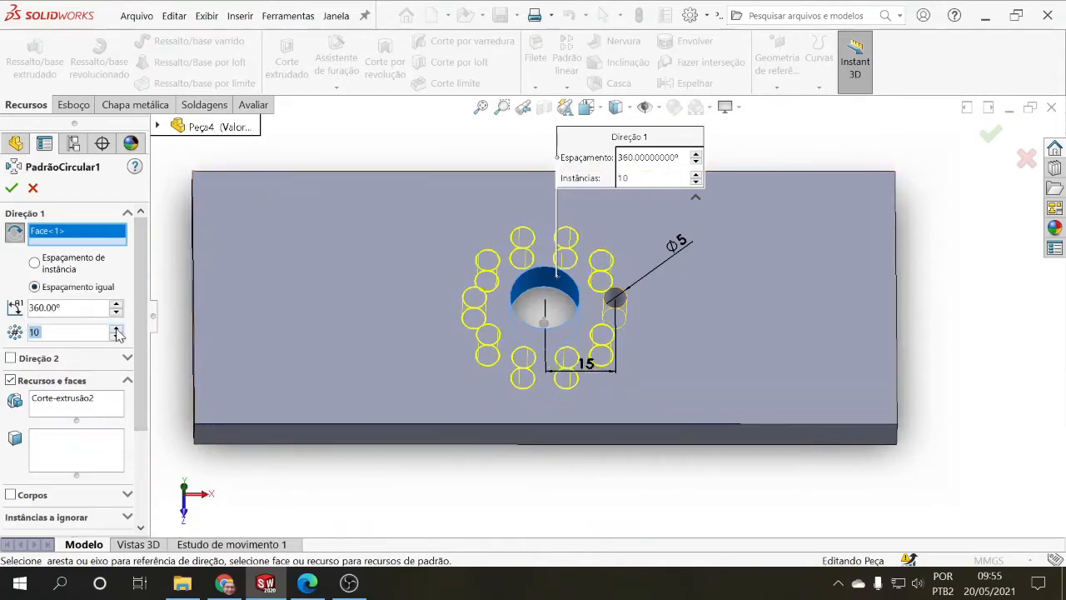
{"action": "left_click", "coordinate": [116, 328]}
{"action": "left_click", "coordinate": [117, 329]}
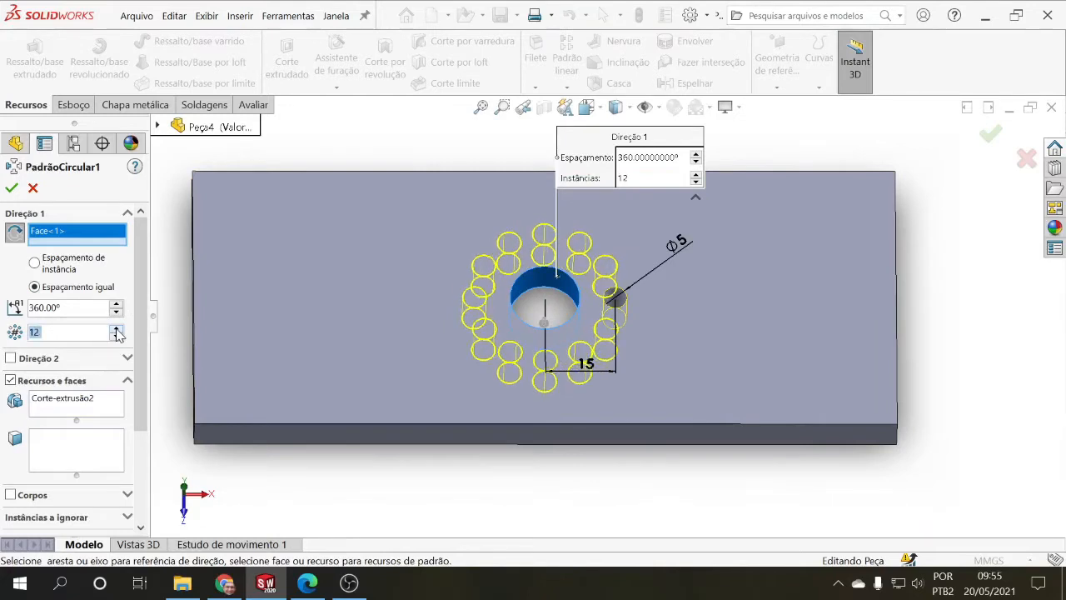
{"action": "left_click", "coordinate": [12, 189]}
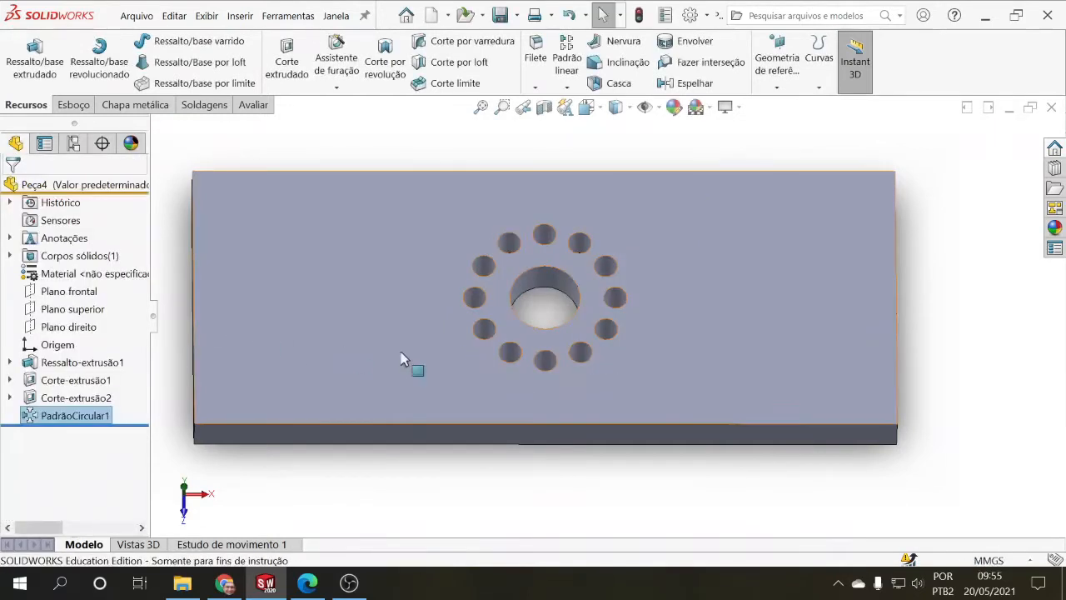
Edit the circular pattern of small holes and set its total angle to 180°
{"action": "mouse_move", "coordinate": [345, 376]}
{"action": "middle_mouse_down"}
{"action": "mouse_move", "coordinate": [346, 428]}
{"action": "mouse_move", "coordinate": [339, 378]}
{"action": "middle_mouse_up"}
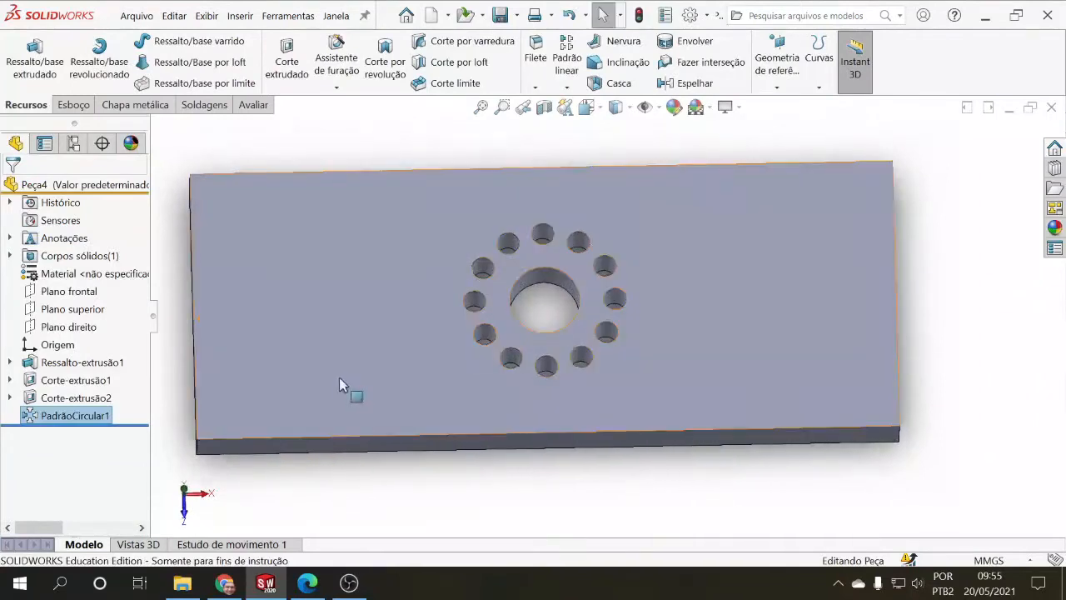
{"action": "left_click", "coordinate": [75, 416]}
{"action": "left_click", "coordinate": [62, 380]}
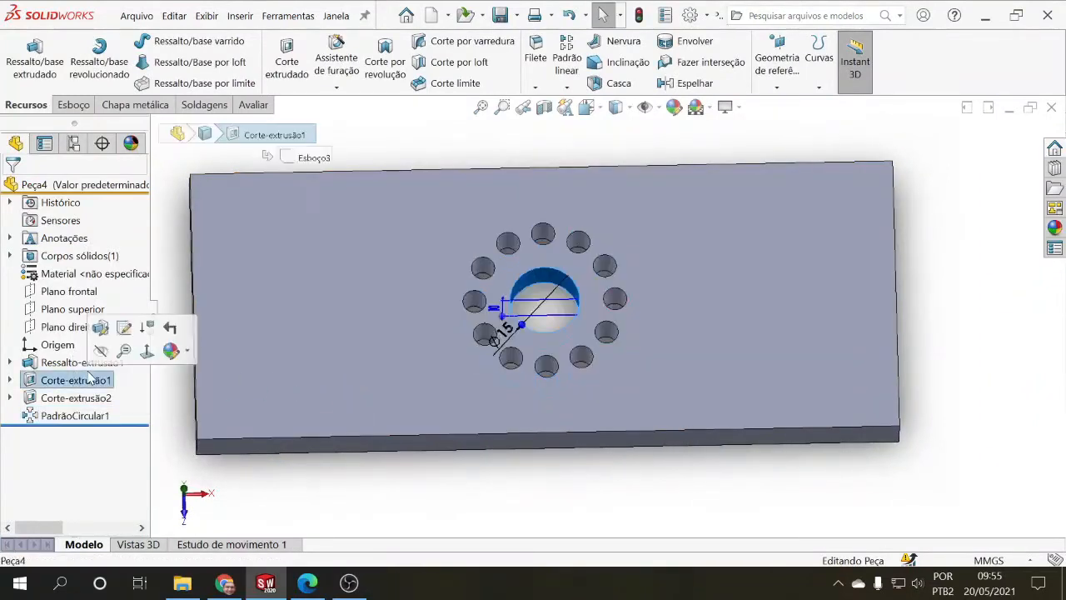
{"action": "left_click", "coordinate": [76, 414]}
{"action": "left_click", "coordinate": [87, 367]}
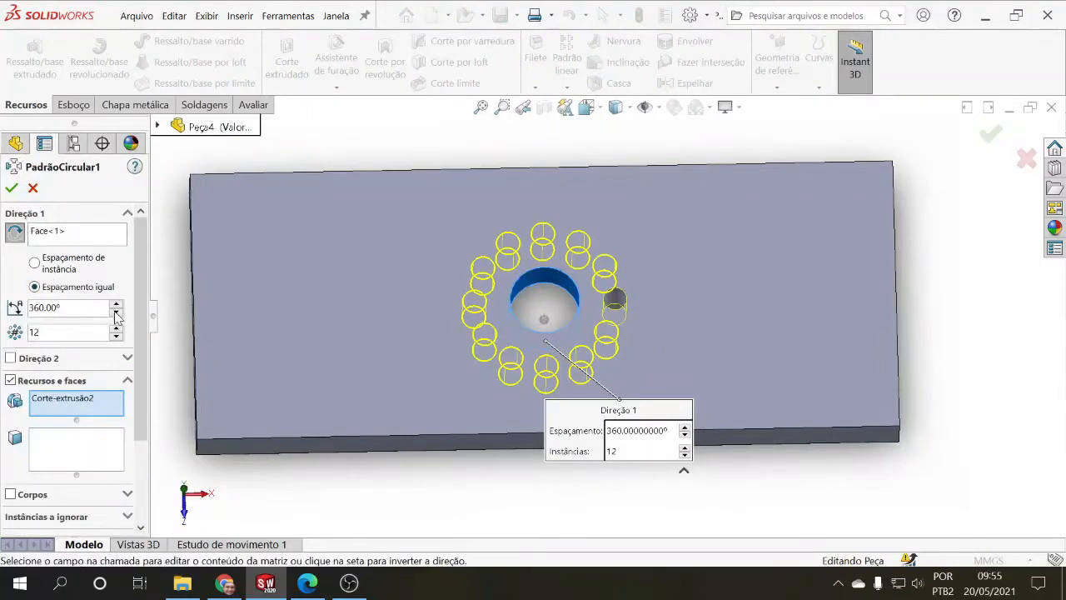
{"action": "left_click", "coordinate": [115, 313]}
{"action": "left_click", "coordinate": [115, 312]}
{"action": "left_click", "coordinate": [116, 312]}
{"action": "left_click", "coordinate": [116, 312]}
{"action": "left_click", "coordinate": [115, 312]}
{"action": "left_click", "coordinate": [116, 312]}
{"action": "left_click", "coordinate": [88, 311]}
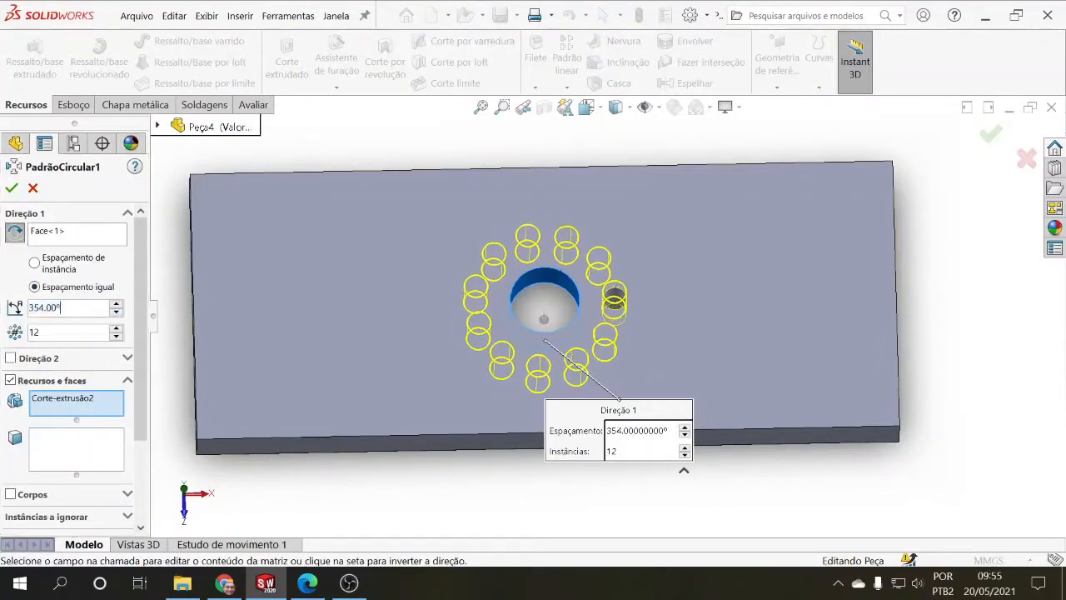
{"action": "type", "text": "180"}
{"action": "key", "text": "Return"}
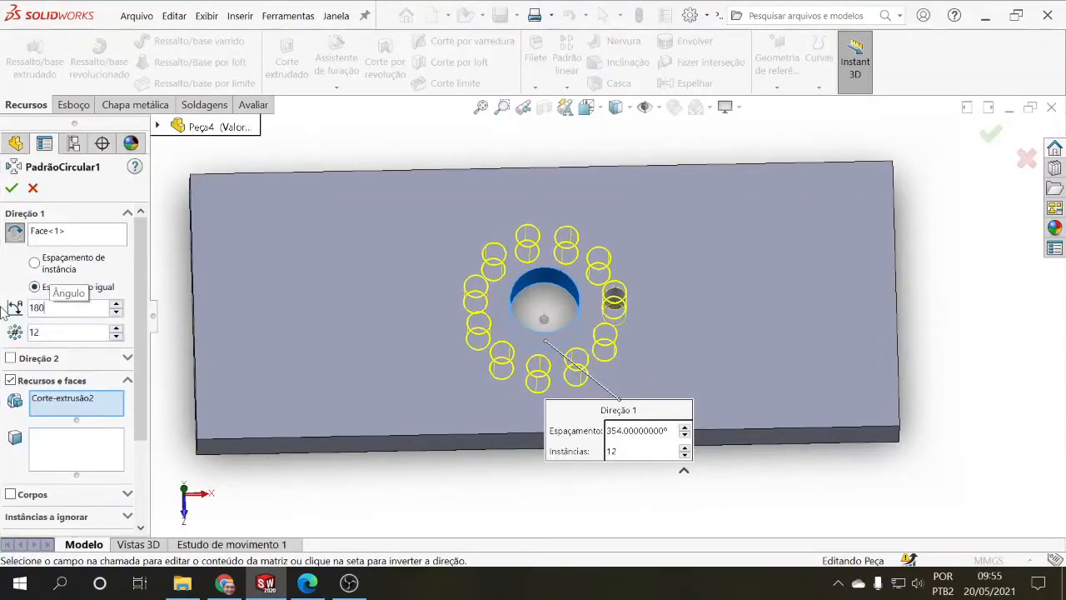
Set the circular pattern's number of instances to 8 and apply the edit
{"action": "left_click", "coordinate": [30, 332]}
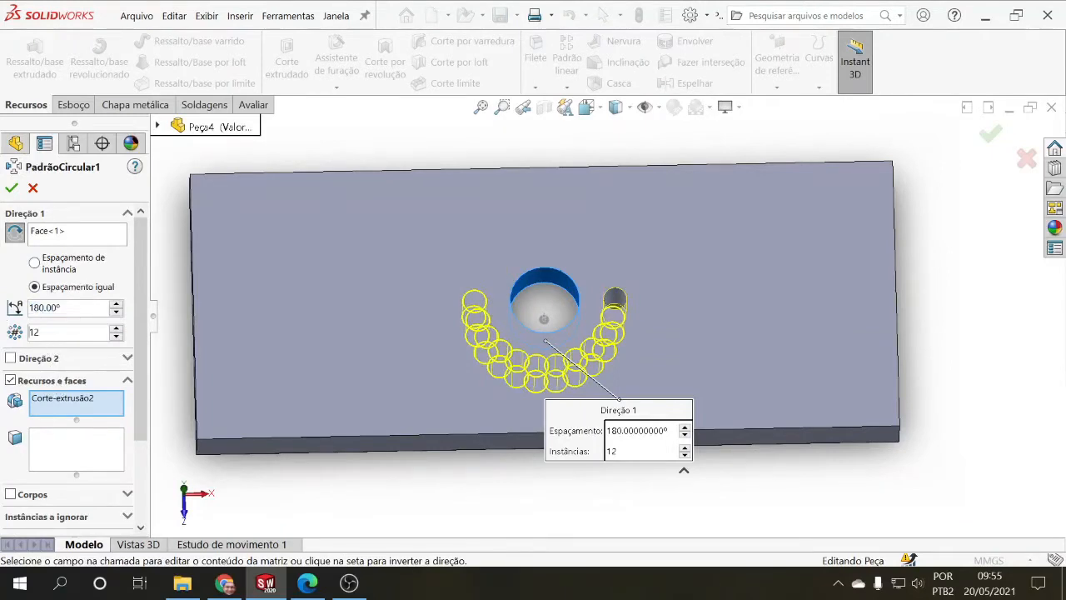
{"action": "type", "text": "8"}
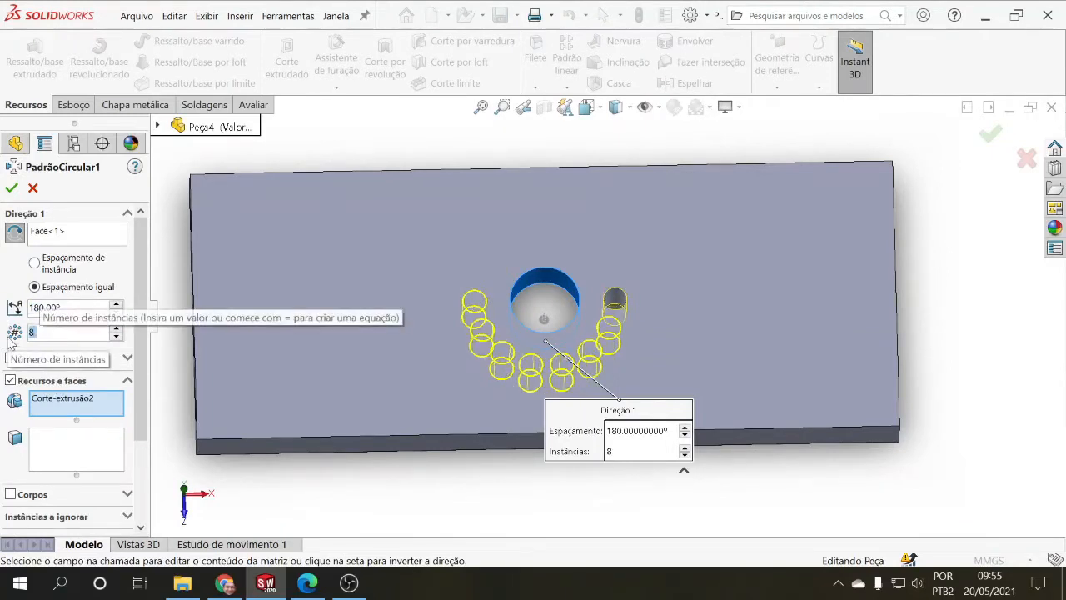
{"action": "left_click", "coordinate": [11, 188]}
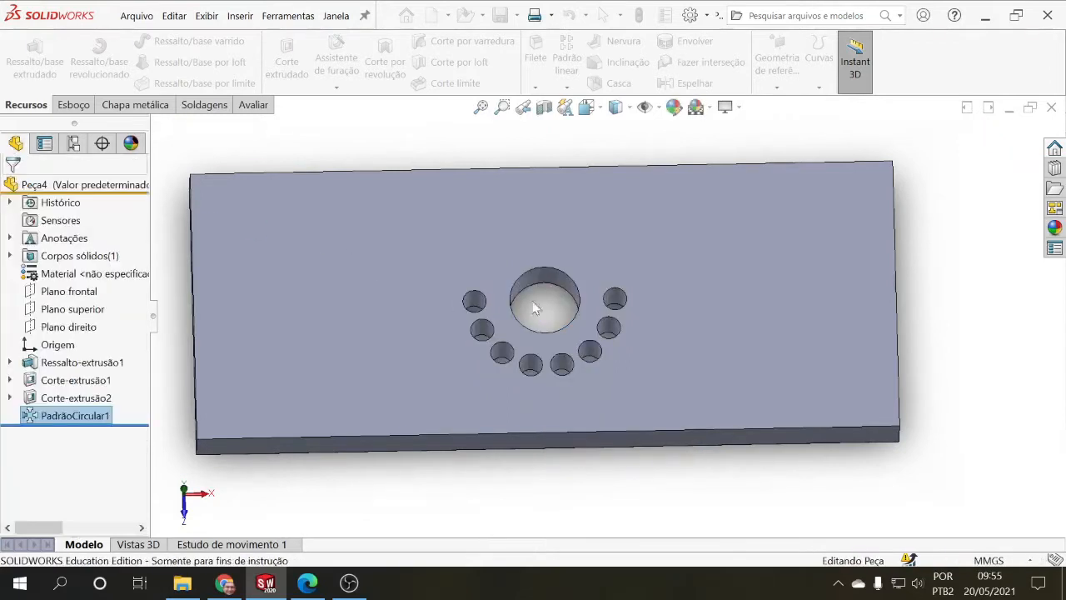
Edit the circular pattern again and enable Direction 2 with equal spacing, moving its callout clear of the holes
{"action": "mouse_move", "coordinate": [392, 379]}
{"action": "middle_mouse_down"}
{"action": "mouse_move", "coordinate": [388, 439]}
{"action": "mouse_move", "coordinate": [389, 386]}
{"action": "middle_mouse_up"}
{"action": "left_click", "coordinate": [76, 419]}
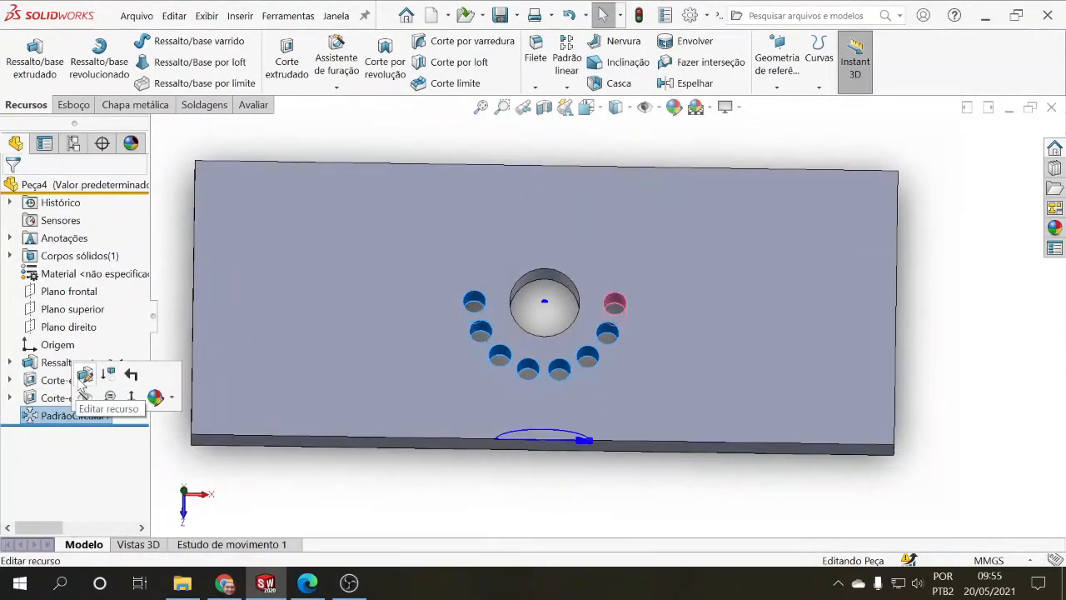
{"action": "left_click", "coordinate": [84, 377]}
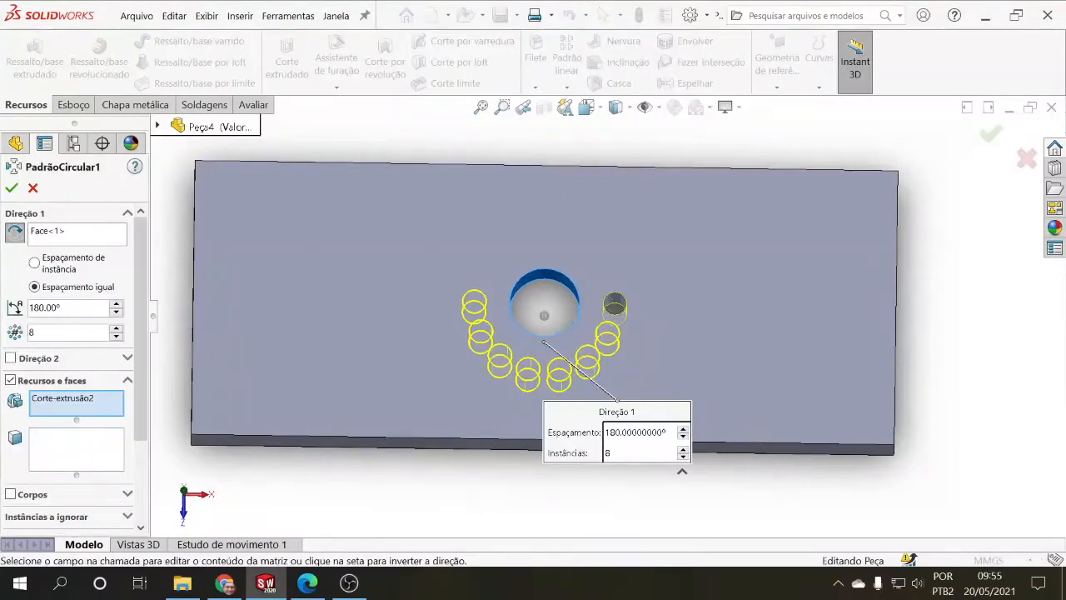
{"action": "left_click", "coordinate": [37, 359]}
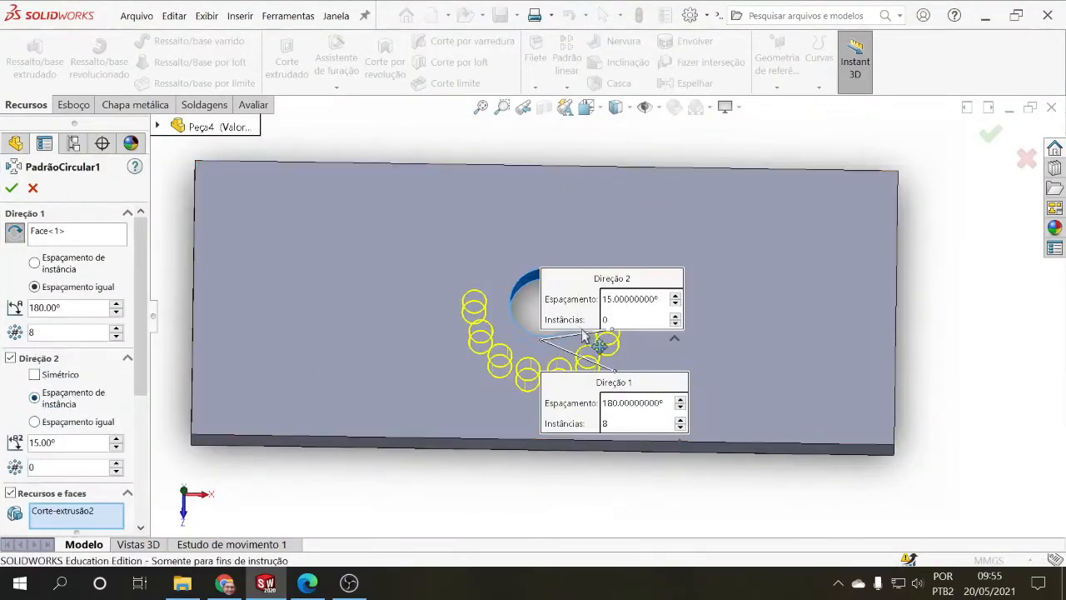
{"action": "left_click_drag", "start_coordinate": [602, 281], "coordinate": [498, 190]}
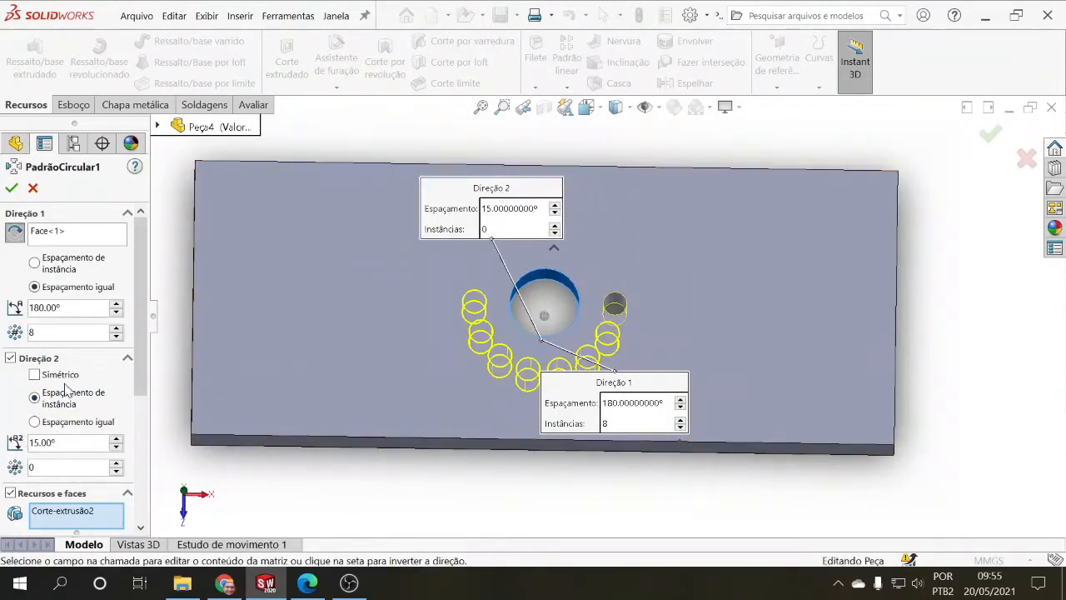
{"action": "left_click", "coordinate": [35, 421]}
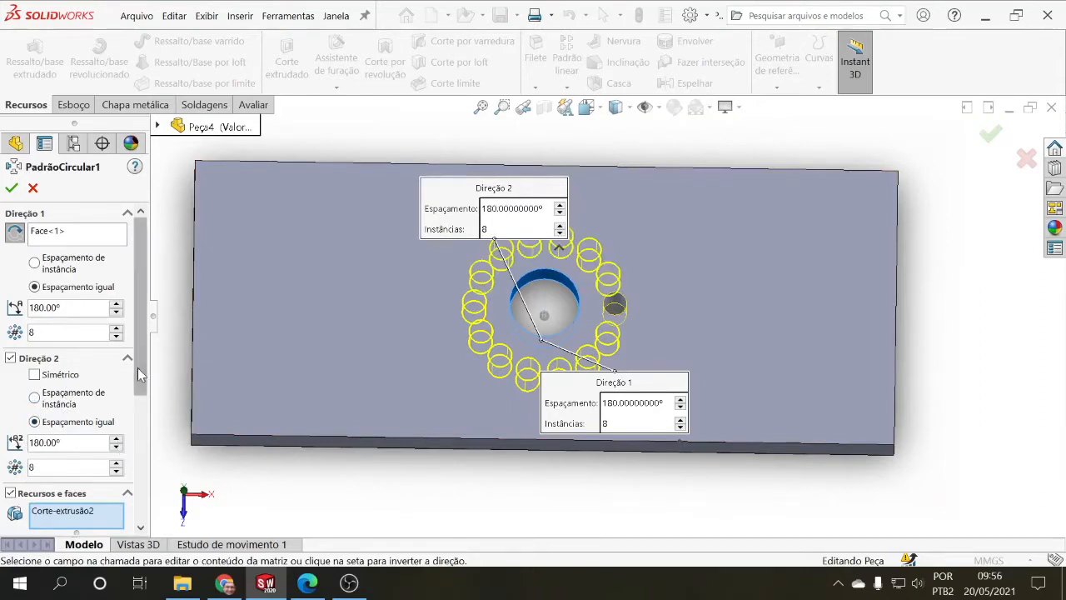
Set Direction 2 of the circular pattern to a 45° total angle with 3 instances and apply the edit
{"action": "left_click_drag", "start_coordinate": [140, 373], "coordinate": [142, 398]}
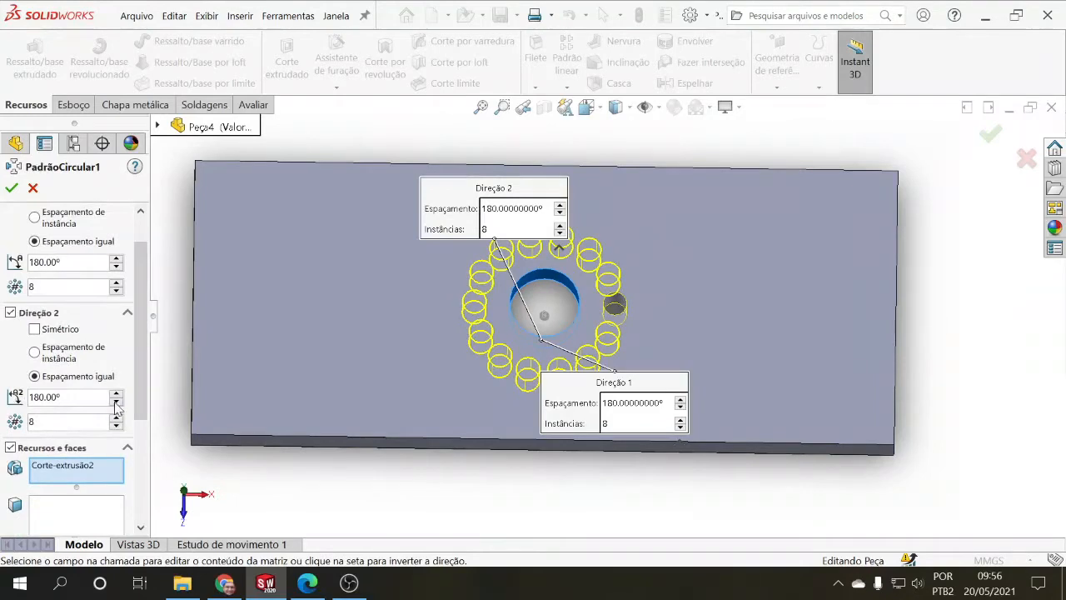
{"action": "left_click", "coordinate": [115, 402]}
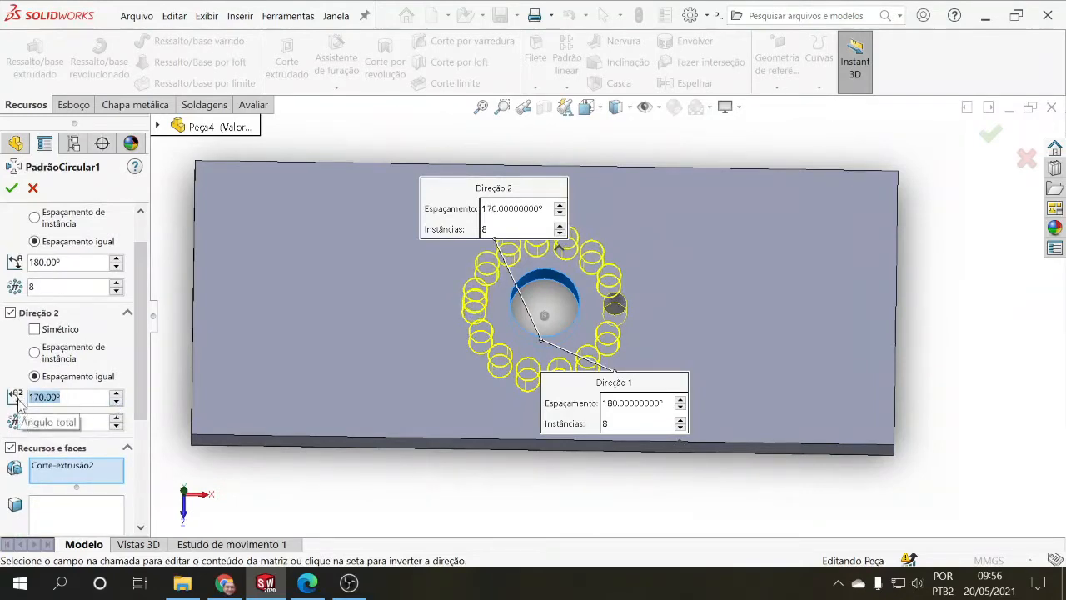
{"action": "type", "text": "45"}
{"action": "key", "text": "Return"}
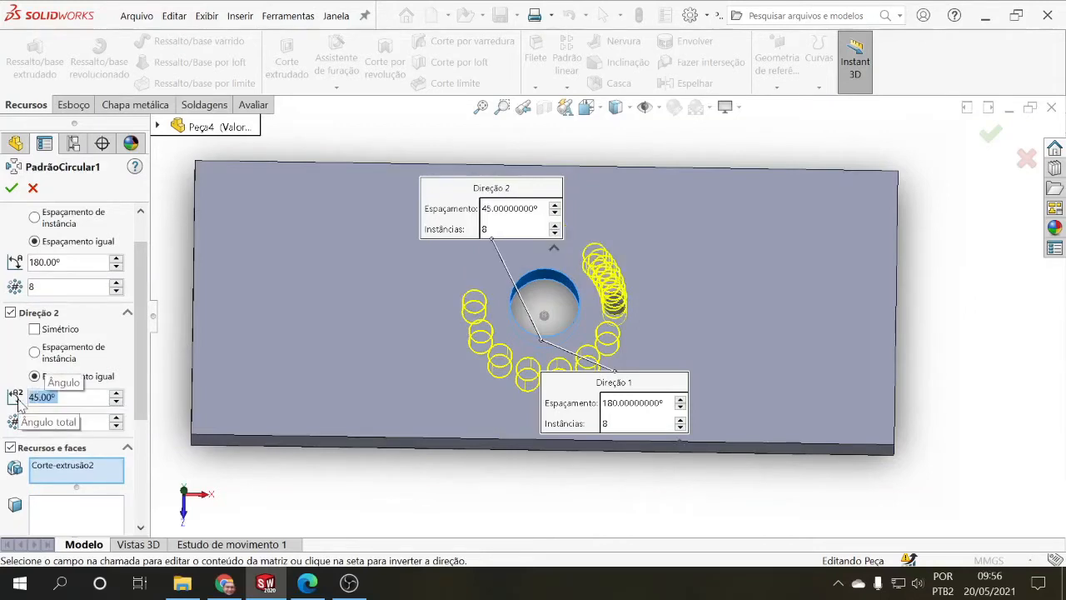
{"action": "key", "text": "Tab"}
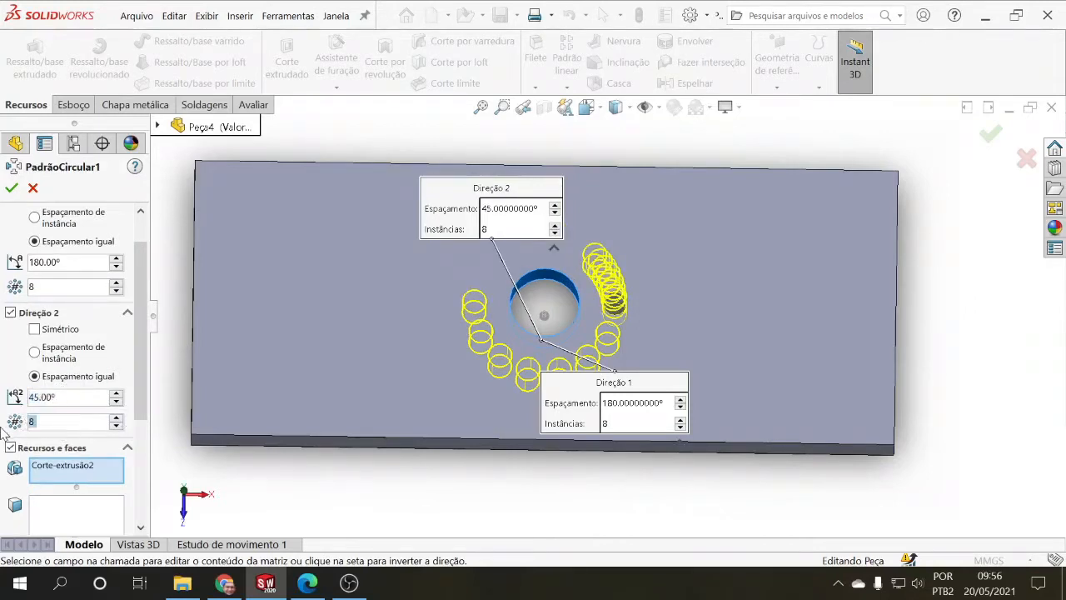
{"action": "type", "text": "3"}
{"action": "key", "text": "Return"}
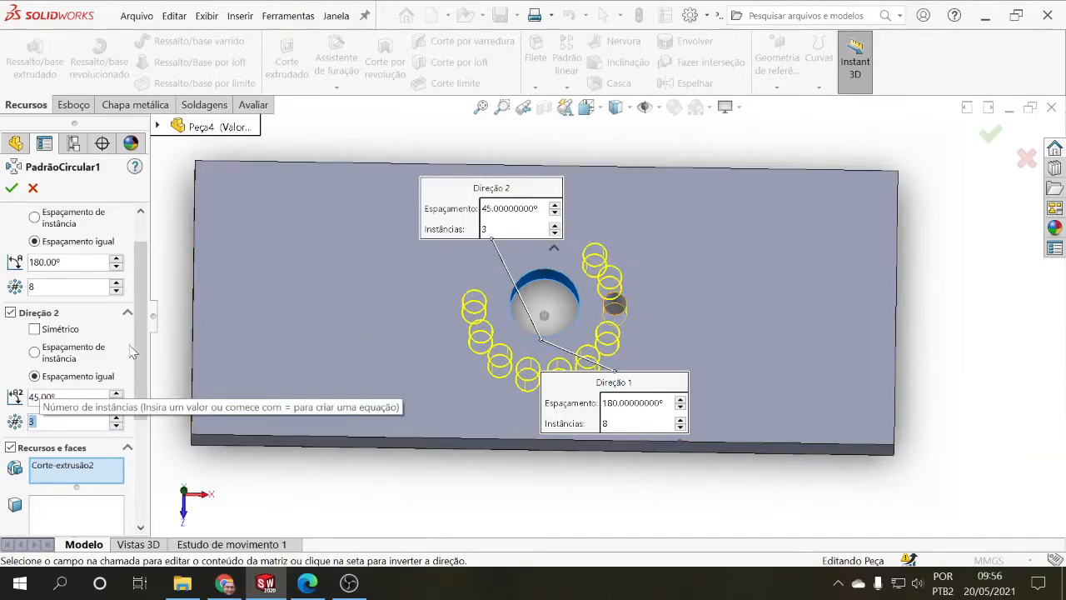
{"action": "left_click", "coordinate": [11, 187]}
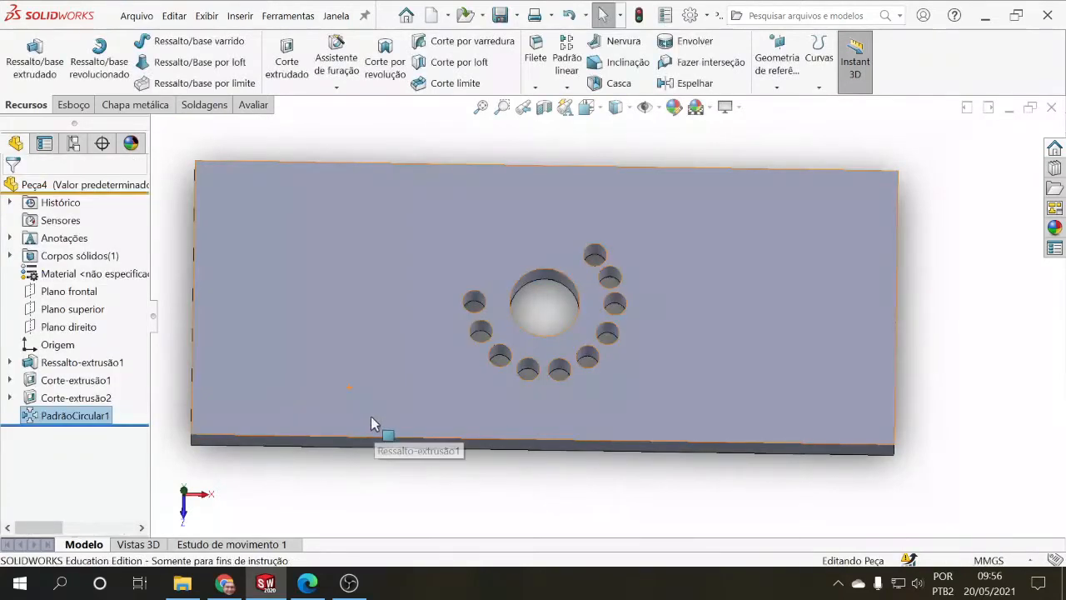
Reopen the circular pattern of small holes, review its direction and feature settings, and close it
{"action": "left_click", "coordinate": [73, 414]}
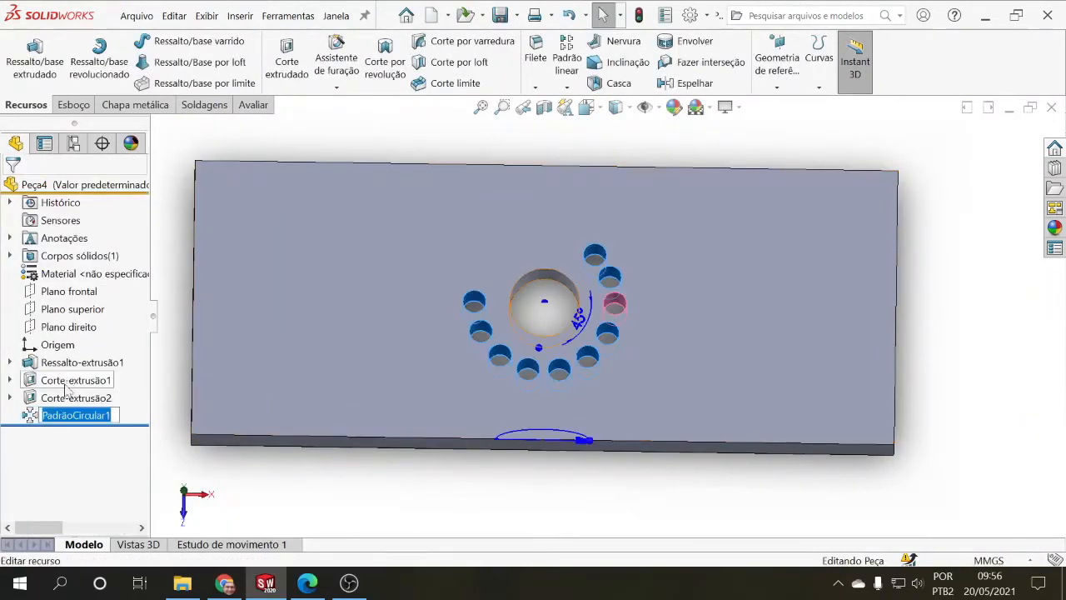
{"action": "left_click", "coordinate": [32, 417]}
{"action": "left_click", "coordinate": [46, 376]}
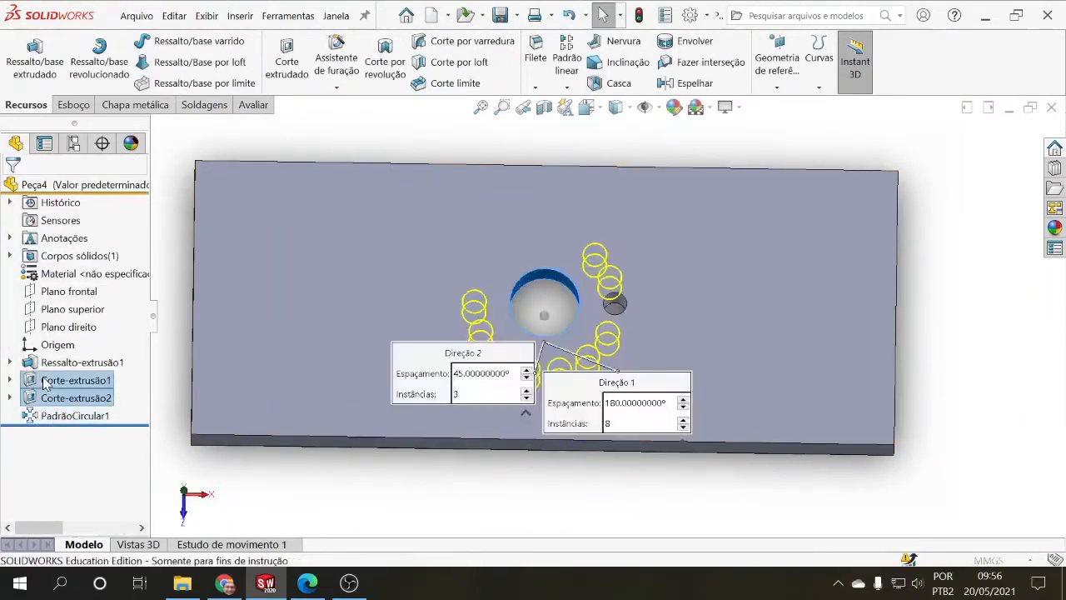
{"action": "left_click_drag", "start_coordinate": [142, 356], "coordinate": [159, 487]}
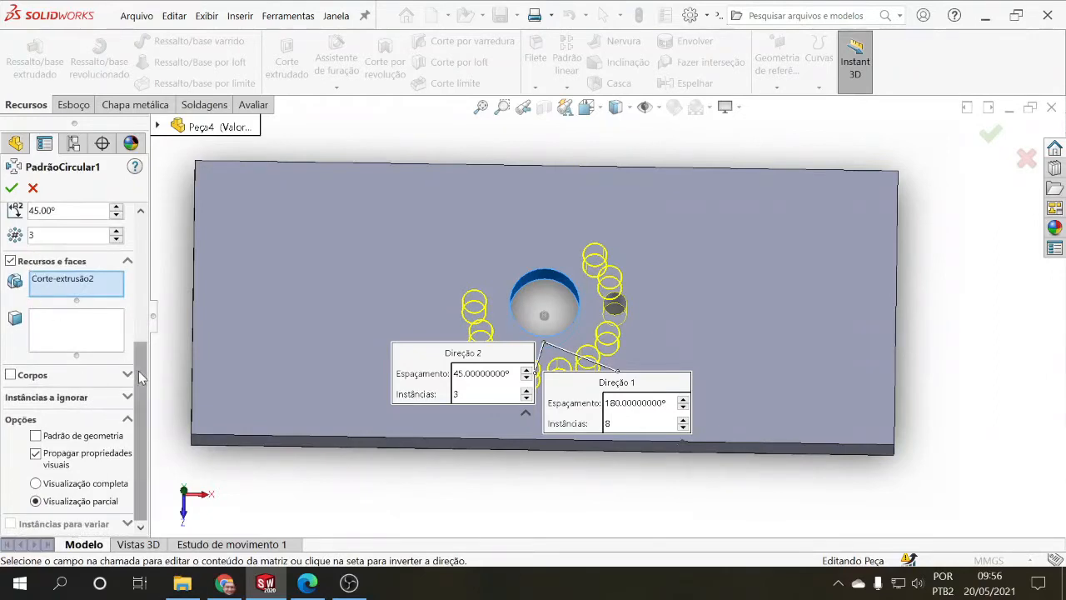
{"action": "left_click_drag", "start_coordinate": [142, 354], "coordinate": [141, 231]}
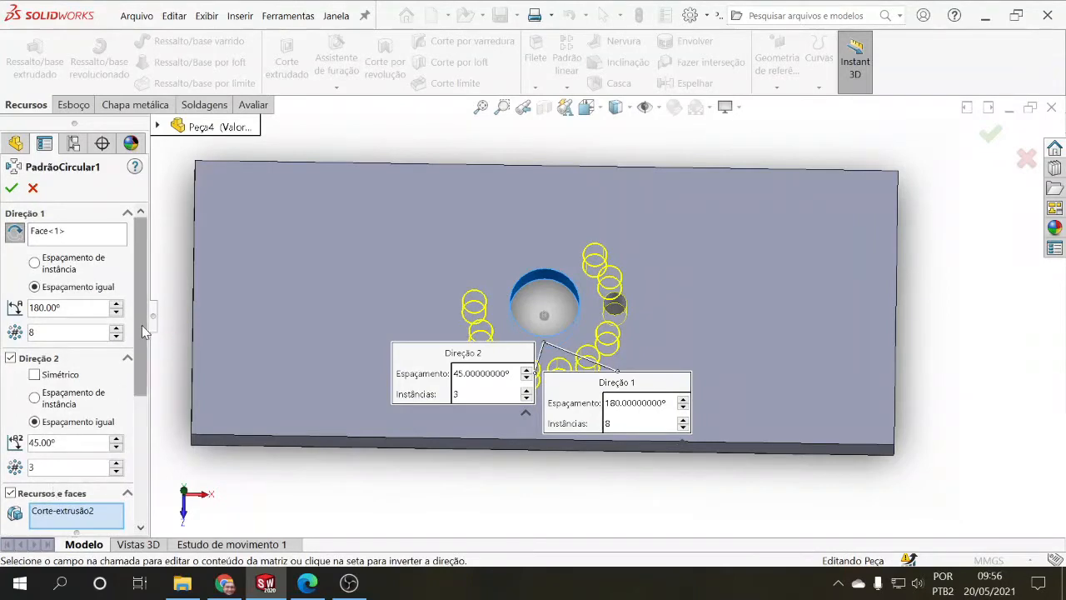
{"action": "left_click", "coordinate": [9, 190]}
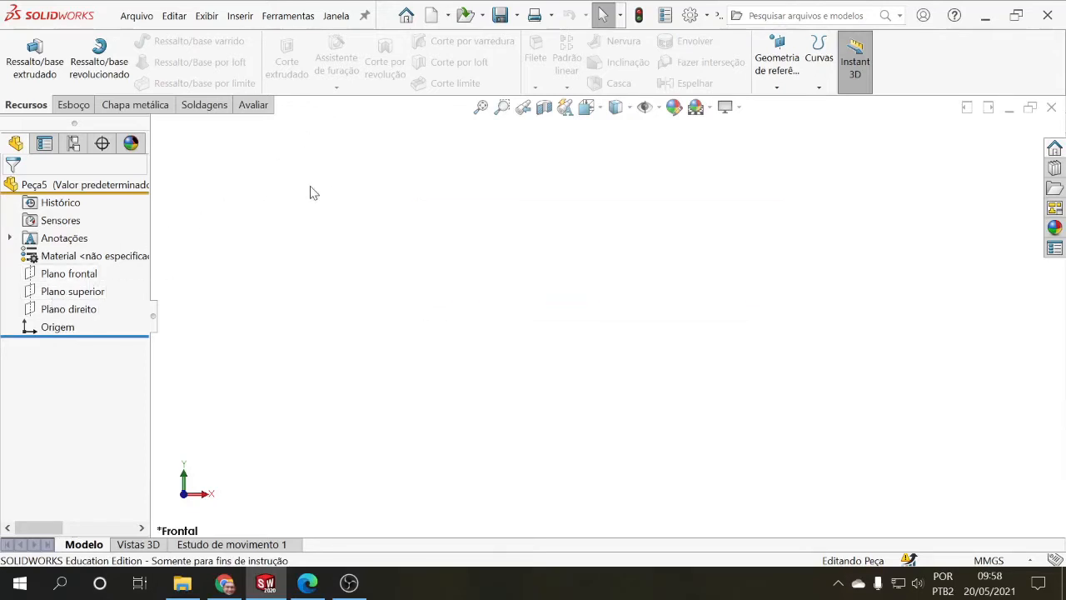
Sketch a corner rectangle on the front plane in the new part, starting from the origin
{"action": "left_click", "coordinate": [64, 280]}
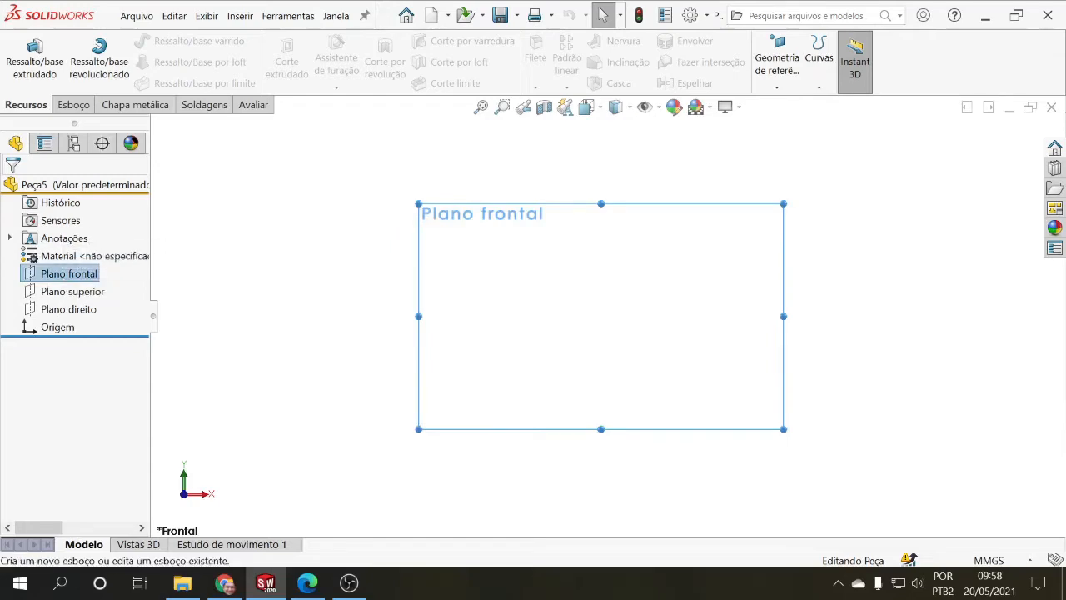
{"action": "left_click", "coordinate": [72, 106]}
{"action": "left_click", "coordinate": [102, 62]}
{"action": "left_click", "coordinate": [601, 316]}
{"action": "left_click", "coordinate": [847, 175]}
{"action": "key", "text": "Escape"}
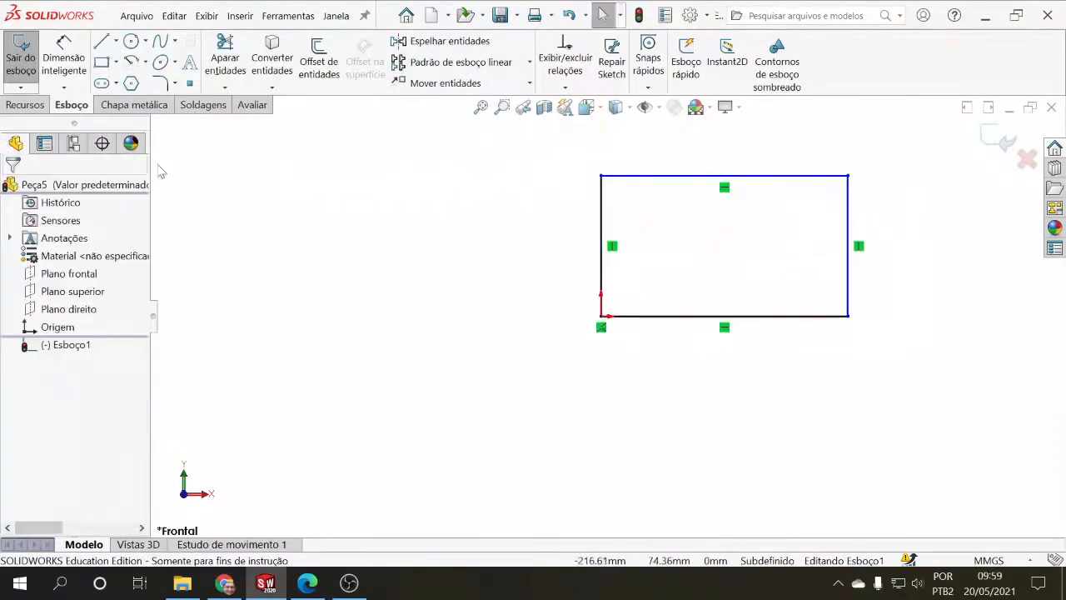
Dimension the rectangle's vertical side as 60 mm and its horizontal side as 100 mm
{"action": "left_click", "coordinate": [64, 58]}
{"action": "left_click", "coordinate": [601, 238]}
{"action": "left_click", "coordinate": [564, 227]}
{"action": "type", "text": "60"}
{"action": "key", "text": "Return"}
{"action": "left_click", "coordinate": [647, 175]}
{"action": "left_click", "coordinate": [654, 162]}
{"action": "type", "text": "100"}
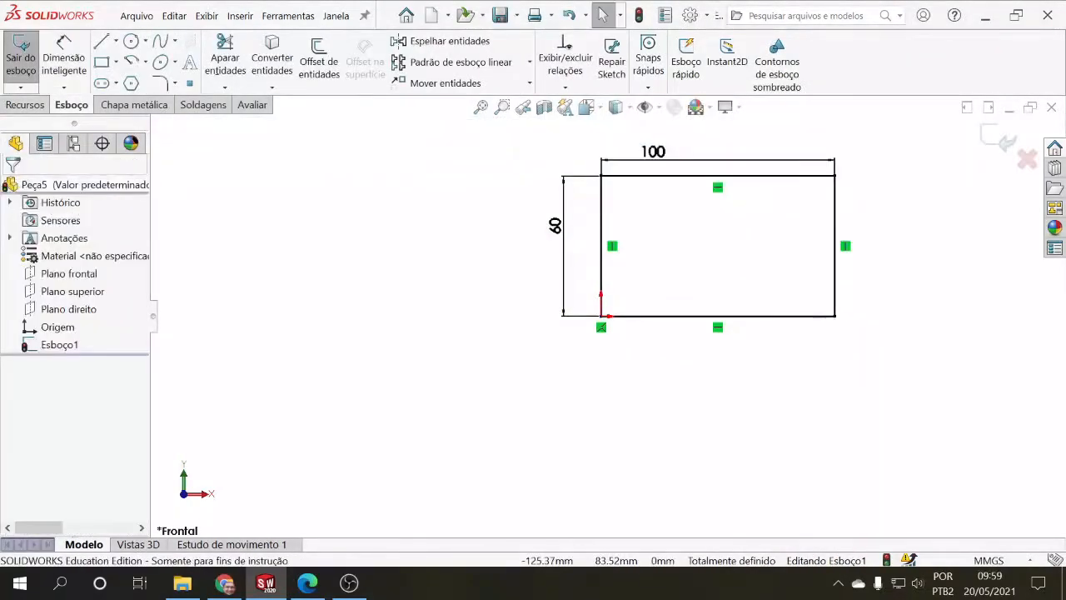
Extrude the rectangle into a solid block, increasing the default depth by two increments
{"action": "left_click", "coordinate": [25, 105]}
{"action": "left_click", "coordinate": [35, 58]}
{"action": "left_click", "coordinate": [129, 331]}
{"action": "left_click", "coordinate": [129, 332]}
{"action": "left_click", "coordinate": [12, 188]}
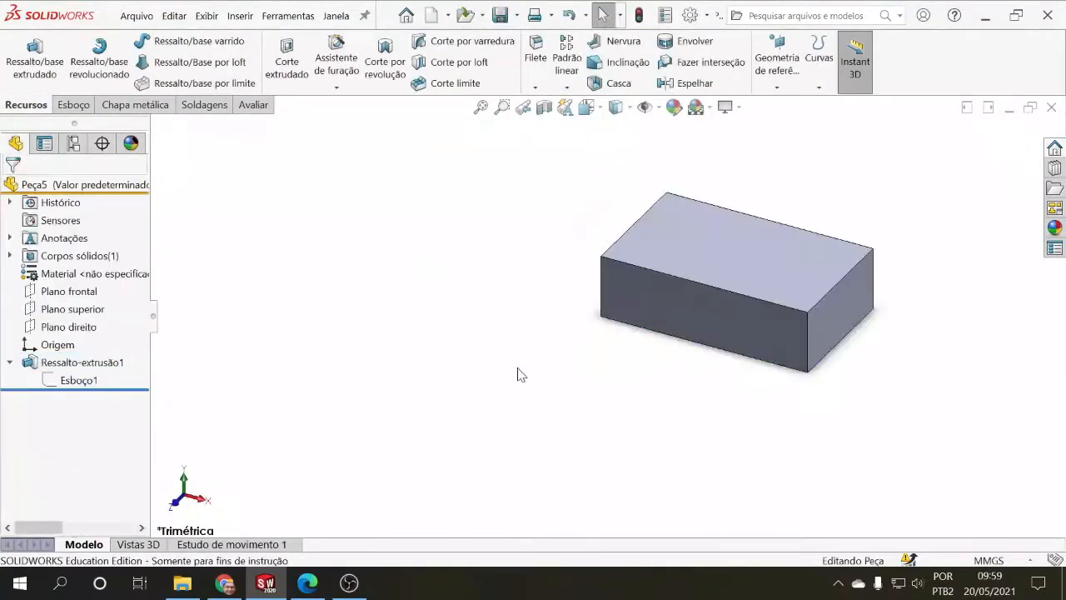
Start the Hole Wizard for the block and widen its settings pane so the option names can be read
{"action": "scroll", "coordinate": [612, 321], "scroll_direction": "up", "scroll_amount": 3}
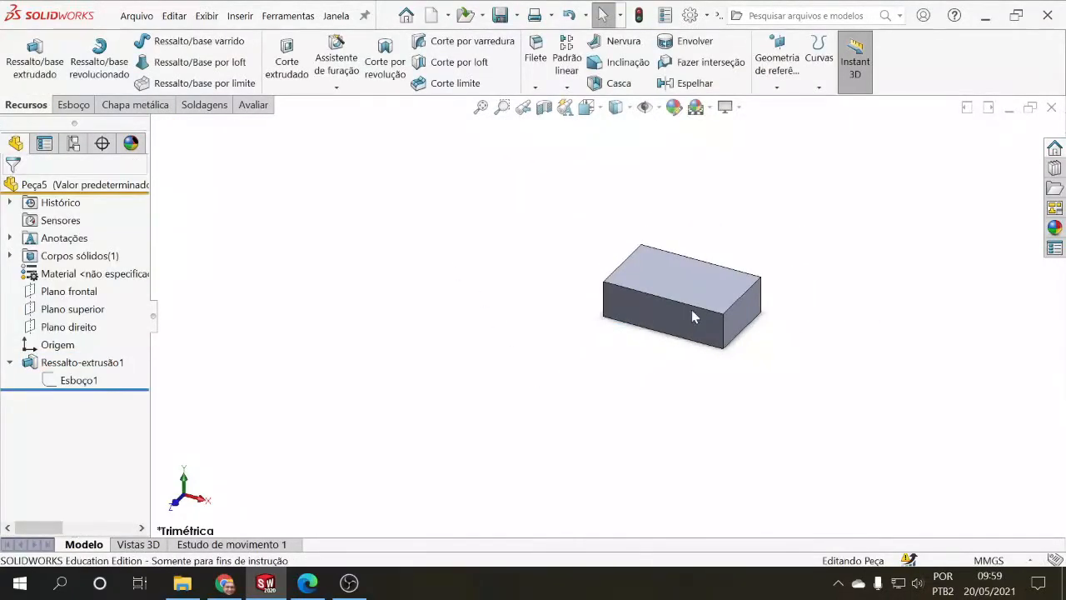
{"action": "scroll", "coordinate": [693, 308], "scroll_direction": "down", "scroll_amount": 3}
{"action": "scroll", "coordinate": [492, 300], "scroll_direction": "down", "scroll_amount": 4}
{"action": "scroll", "coordinate": [638, 361], "scroll_direction": "up", "scroll_amount": 3}
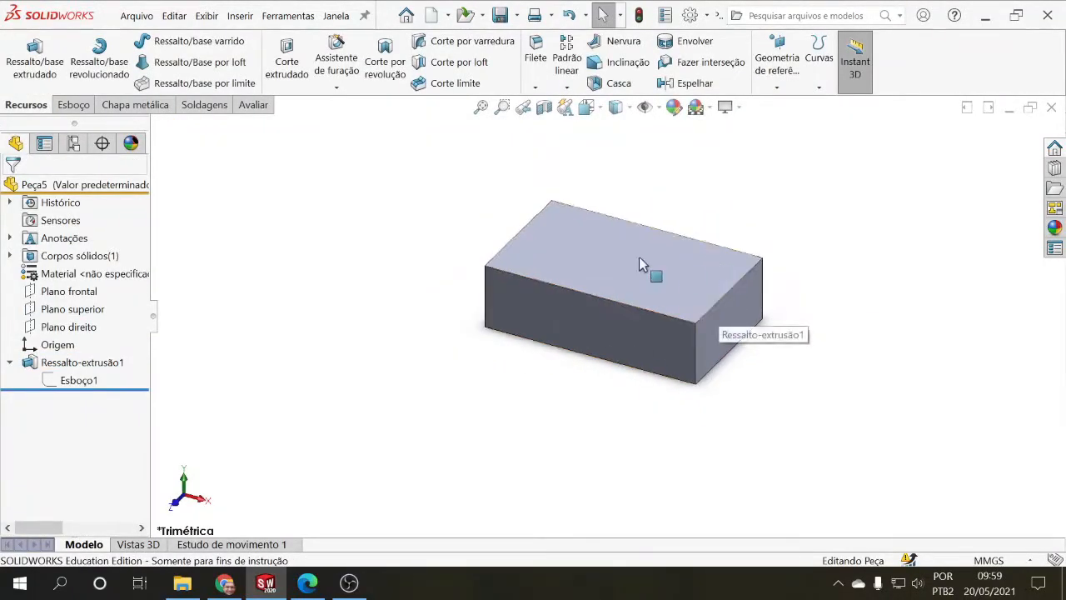
{"action": "scroll", "coordinate": [632, 250], "scroll_direction": "up", "scroll_amount": 2}
{"action": "scroll", "coordinate": [610, 230], "scroll_direction": "down", "scroll_amount": 2}
{"action": "left_click", "coordinate": [337, 86]}
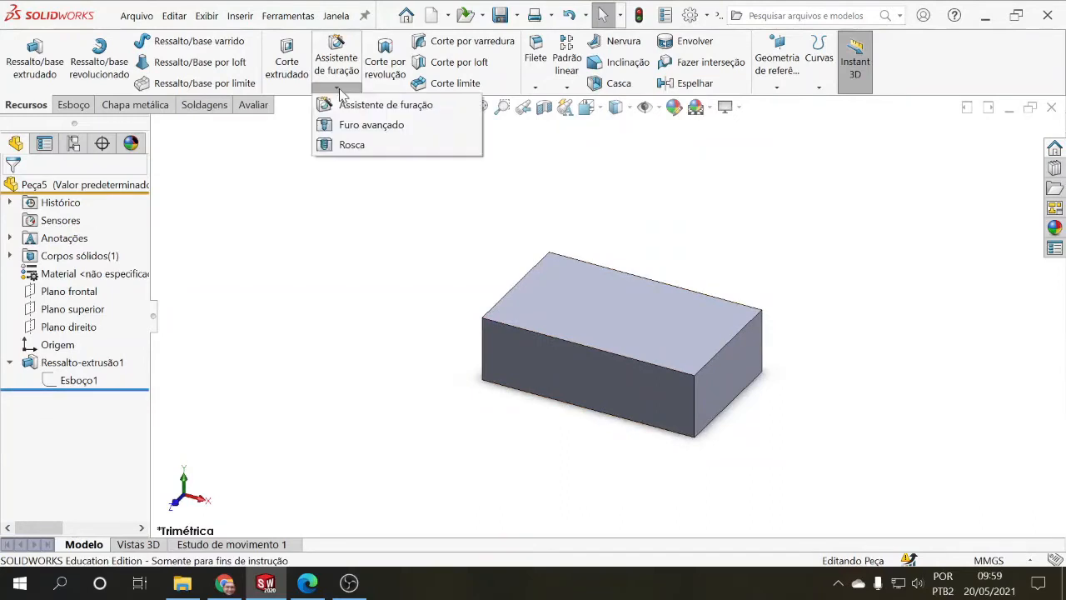
{"action": "left_click", "coordinate": [336, 88]}
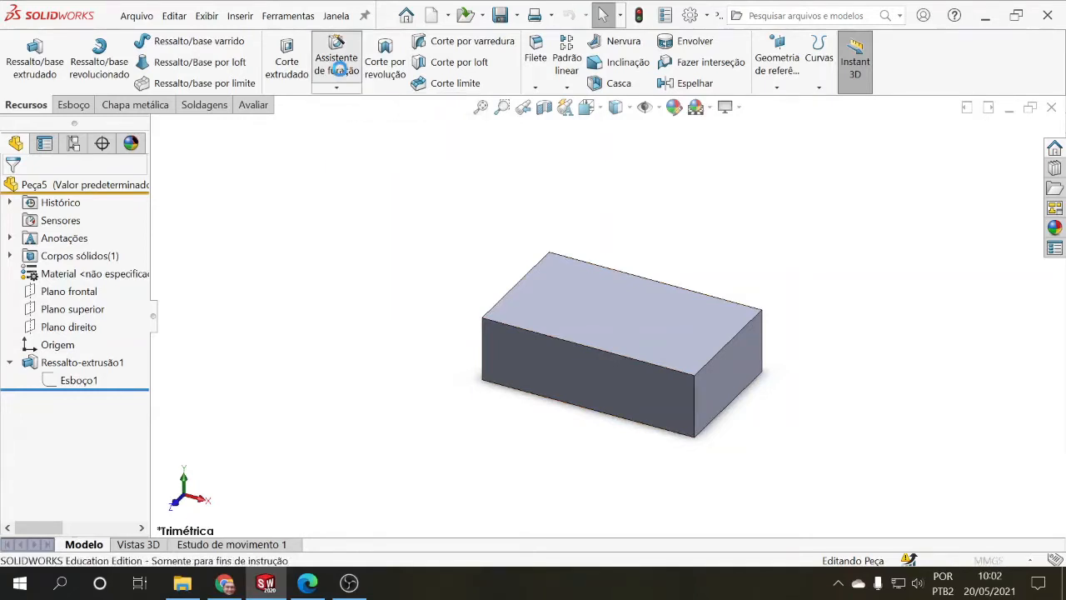
{"action": "left_click", "coordinate": [339, 70]}
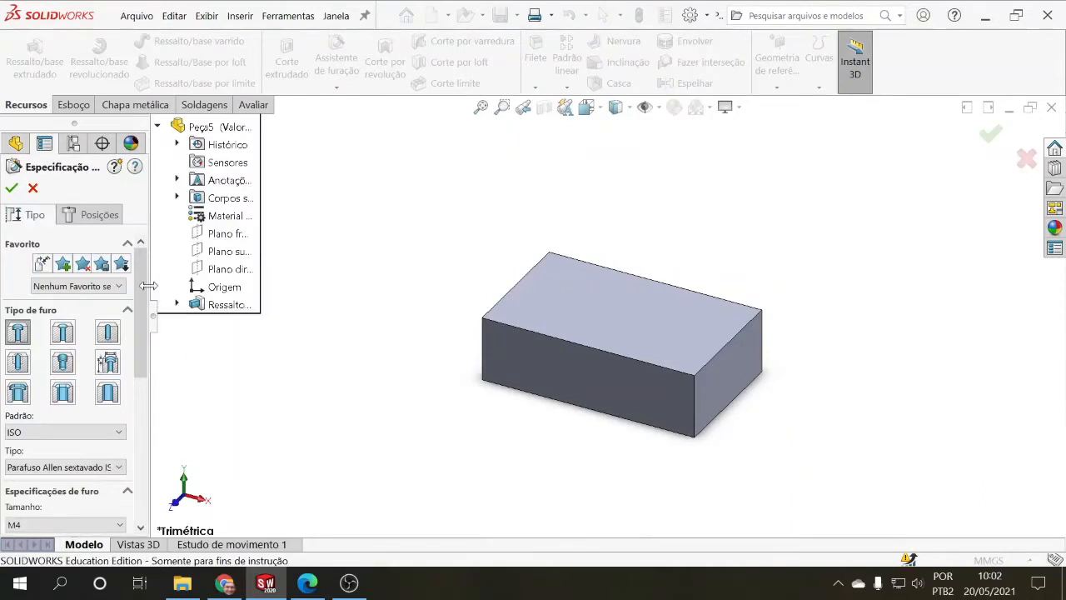
{"action": "left_click_drag", "start_coordinate": [151, 287], "coordinate": [206, 287]}
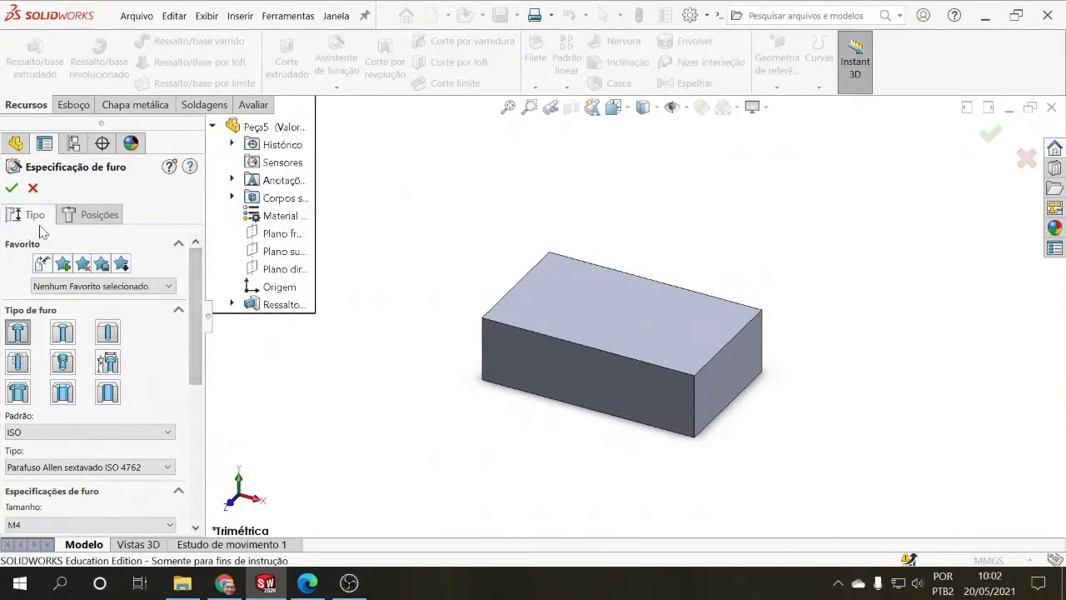
Look over the hole type and positions settings and choose the counterbore hole type (Furo com rebaixo)
{"action": "left_click", "coordinate": [72, 218]}
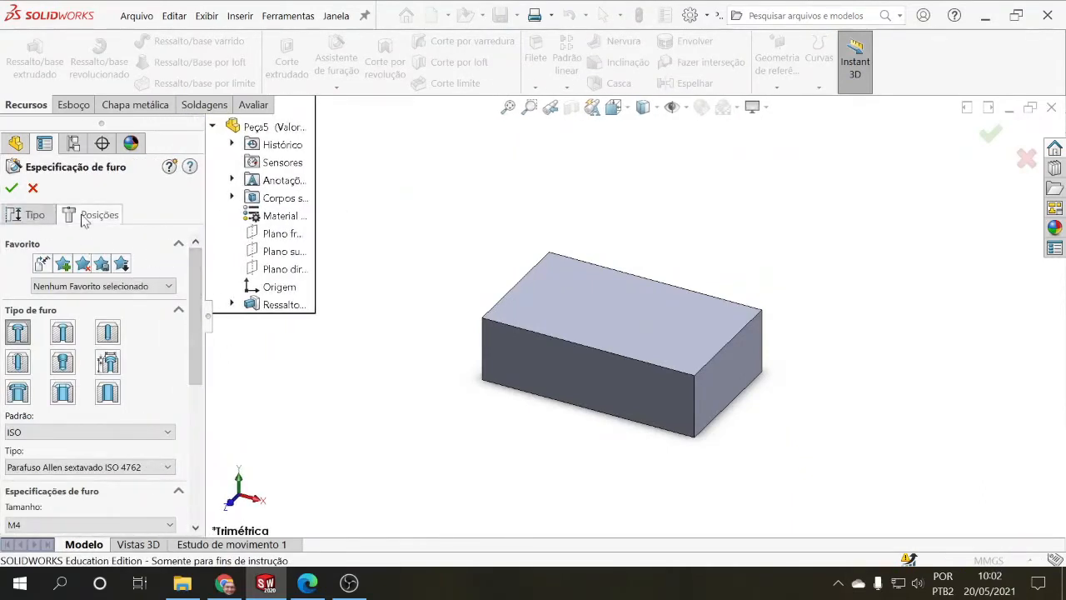
{"action": "left_click", "coordinate": [38, 218]}
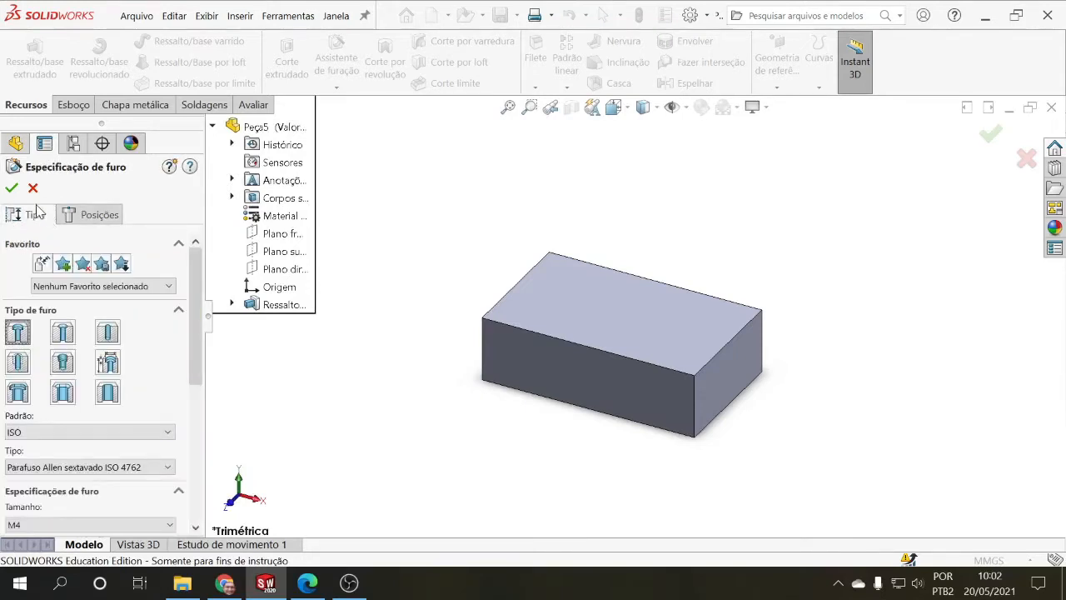
{"action": "left_click", "coordinate": [69, 220]}
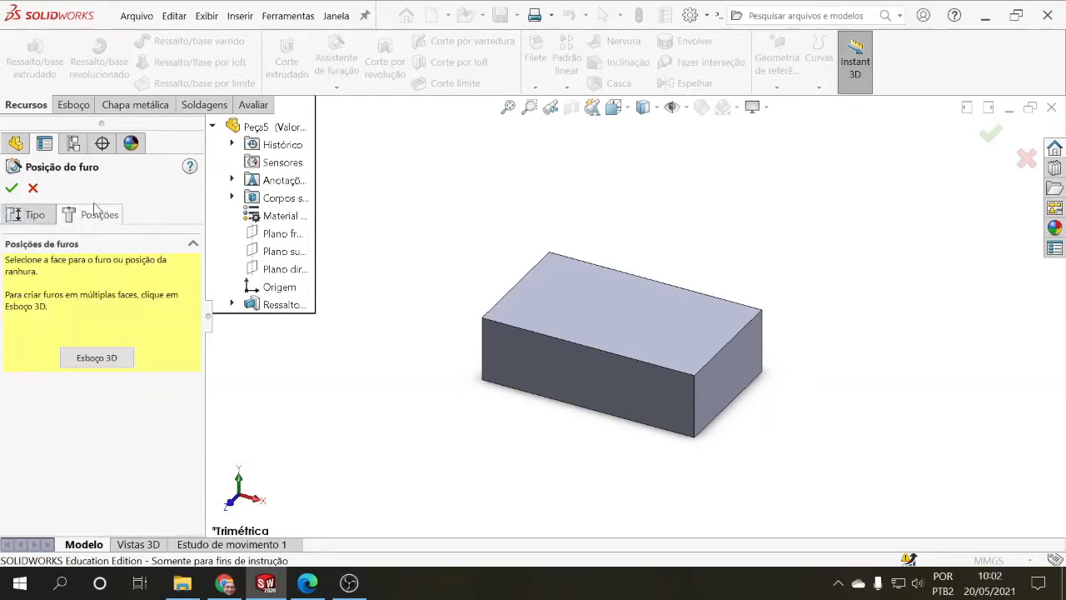
{"action": "left_click", "coordinate": [36, 216]}
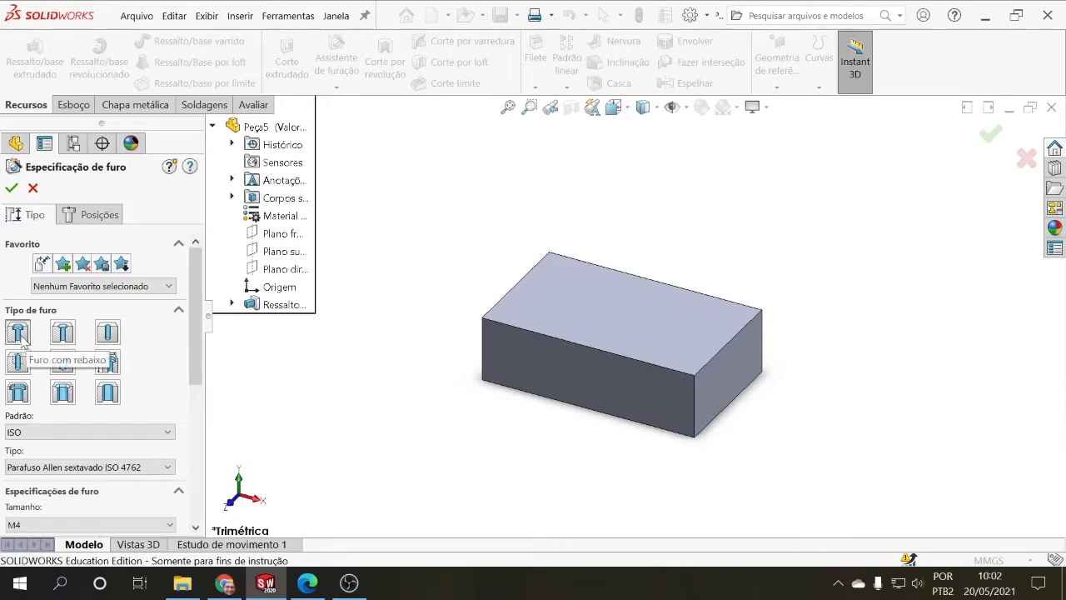
{"action": "left_click", "coordinate": [63, 333]}
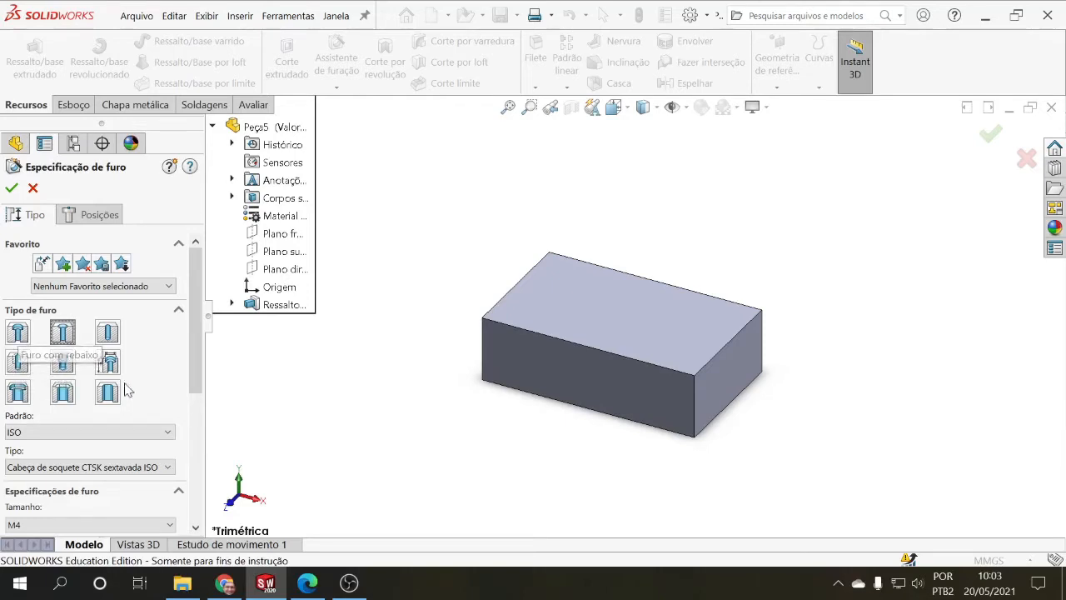
{"action": "left_click_drag", "start_coordinate": [199, 352], "coordinate": [198, 379]}
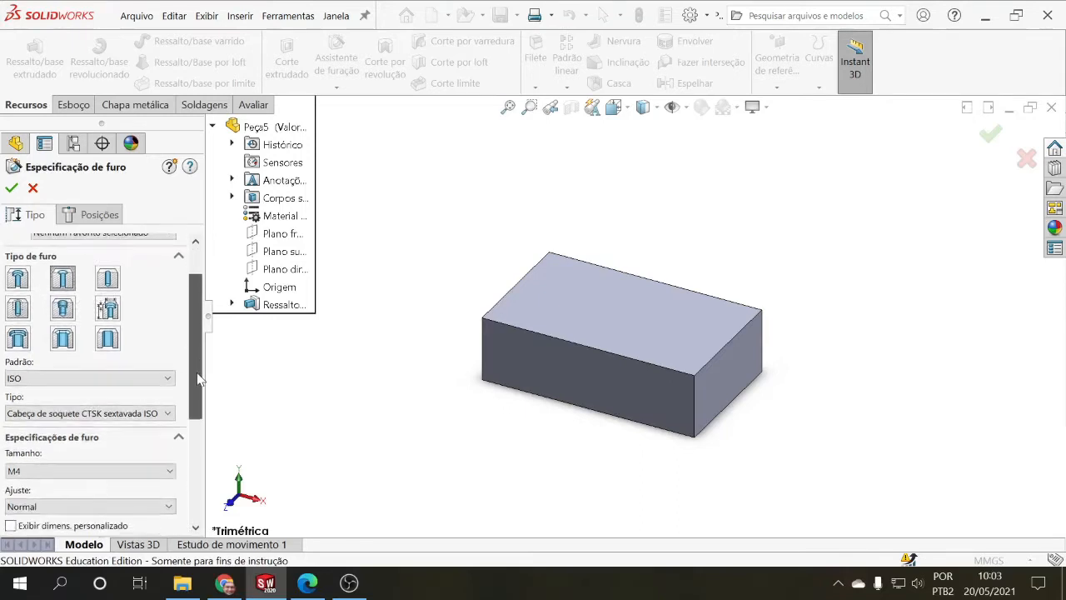
{"action": "left_click", "coordinate": [20, 281]}
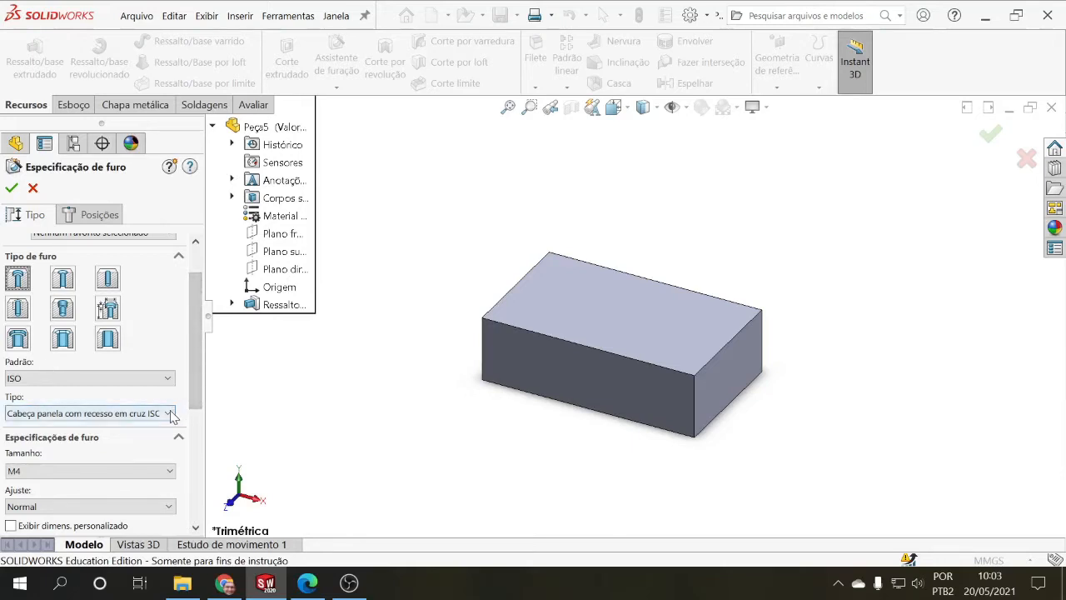
Keep ISO as the hole standard and set the fastener type to Parafuso Allen sextavado ISO 4762
{"action": "left_click", "coordinate": [168, 384]}
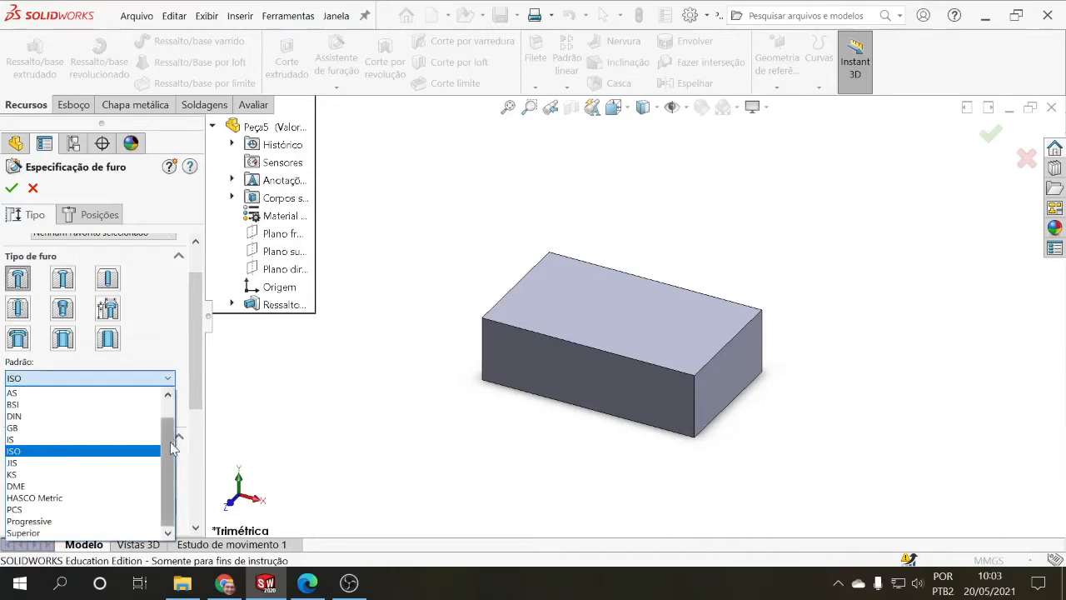
{"action": "scroll", "coordinate": [169, 454], "scroll_direction": "up", "scroll_amount": 1}
{"action": "scroll", "coordinate": [170, 464], "scroll_direction": "down", "scroll_amount": 1}
{"action": "scroll", "coordinate": [173, 437], "scroll_direction": "up", "scroll_amount": 1}
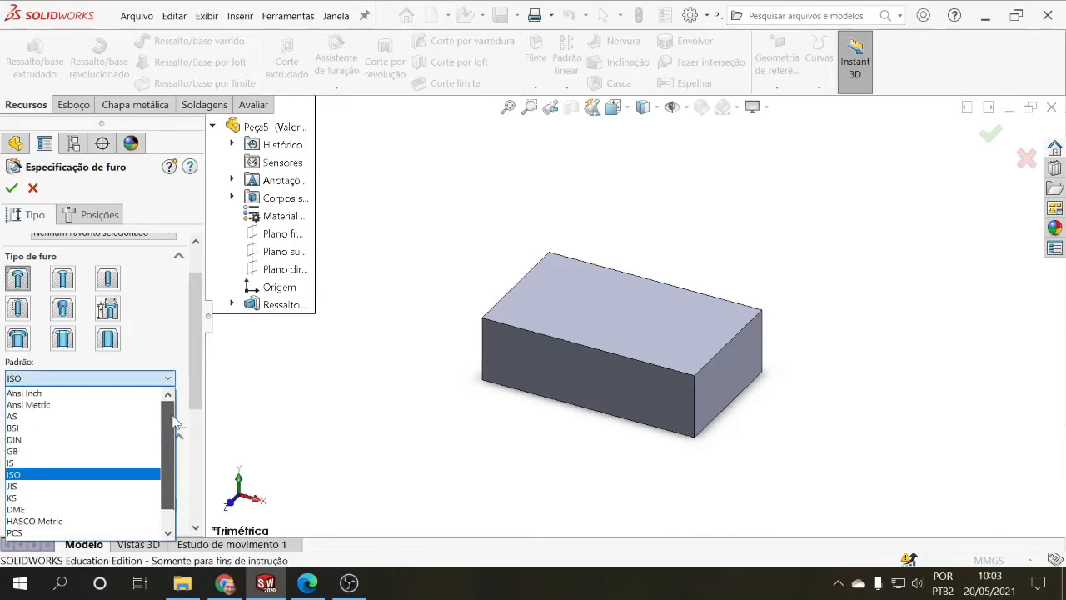
{"action": "scroll", "coordinate": [175, 425], "scroll_direction": "down", "scroll_amount": 2}
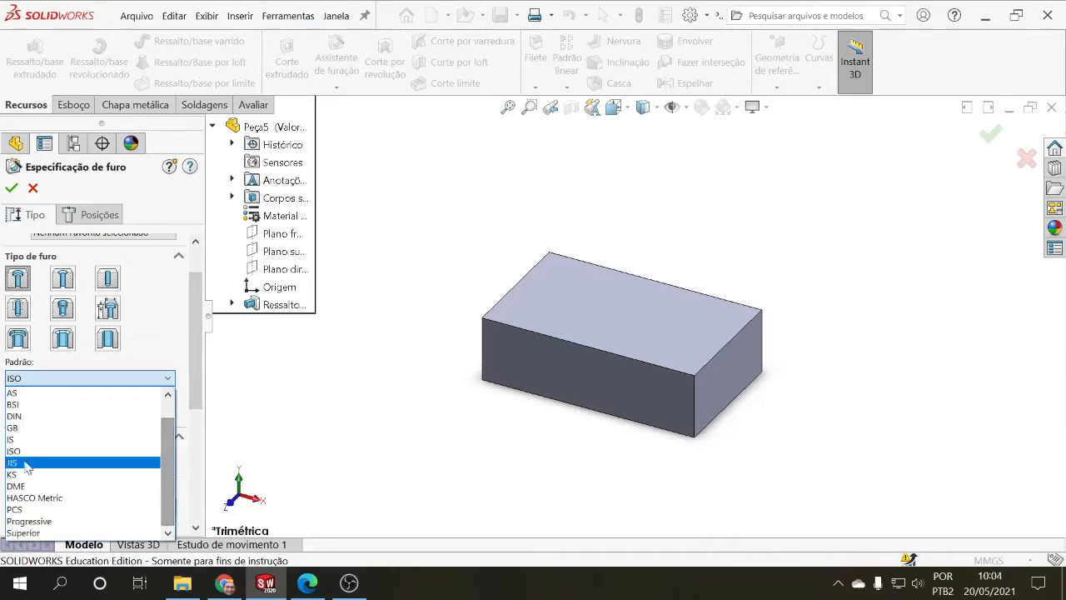
{"action": "left_click", "coordinate": [25, 454]}
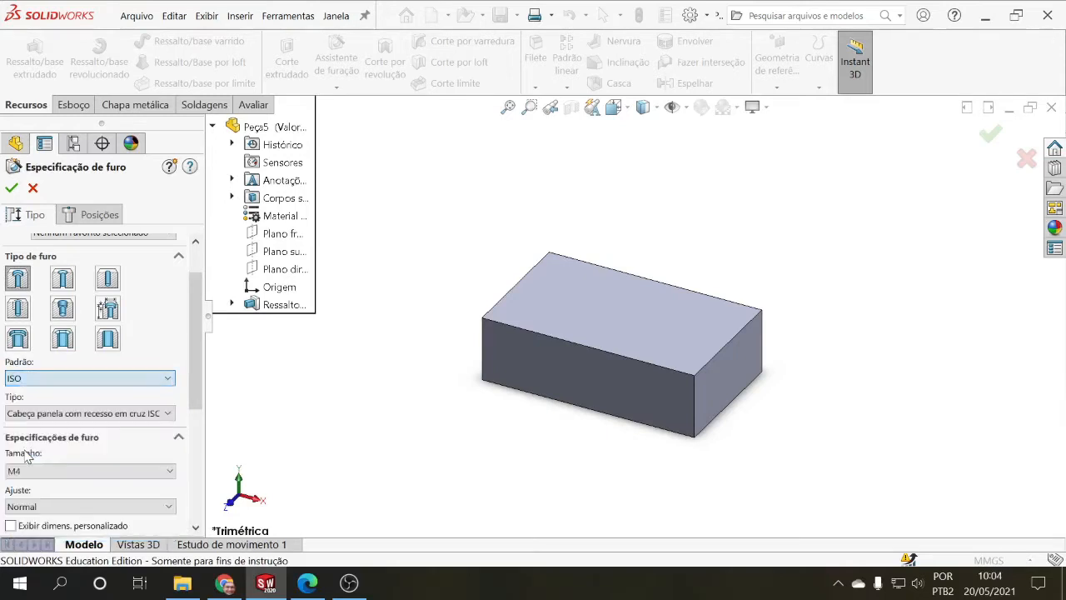
{"action": "left_click", "coordinate": [170, 414]}
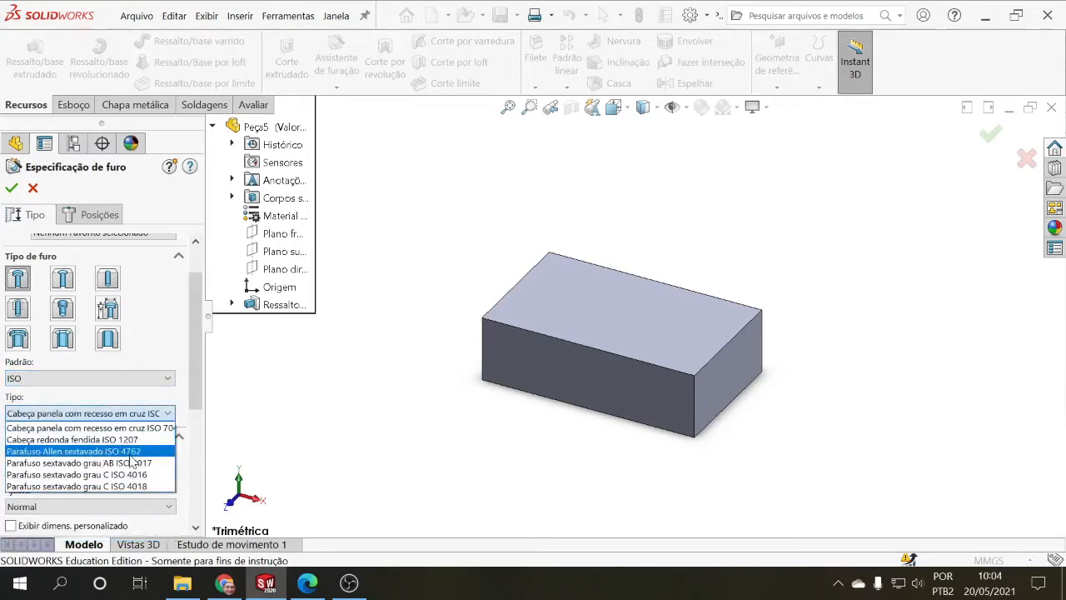
{"action": "left_click", "coordinate": [140, 452]}
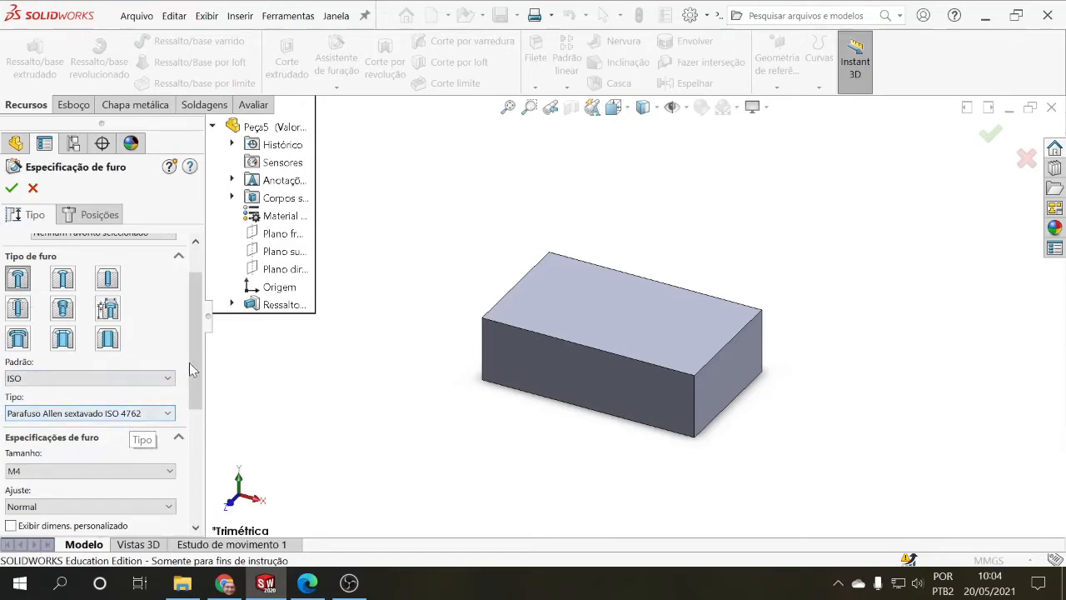
Set the counterbore hole's size to M6 and keep its fit as Normal
{"action": "left_click_drag", "start_coordinate": [190, 368], "coordinate": [196, 397]}
{"action": "left_click", "coordinate": [169, 392]}
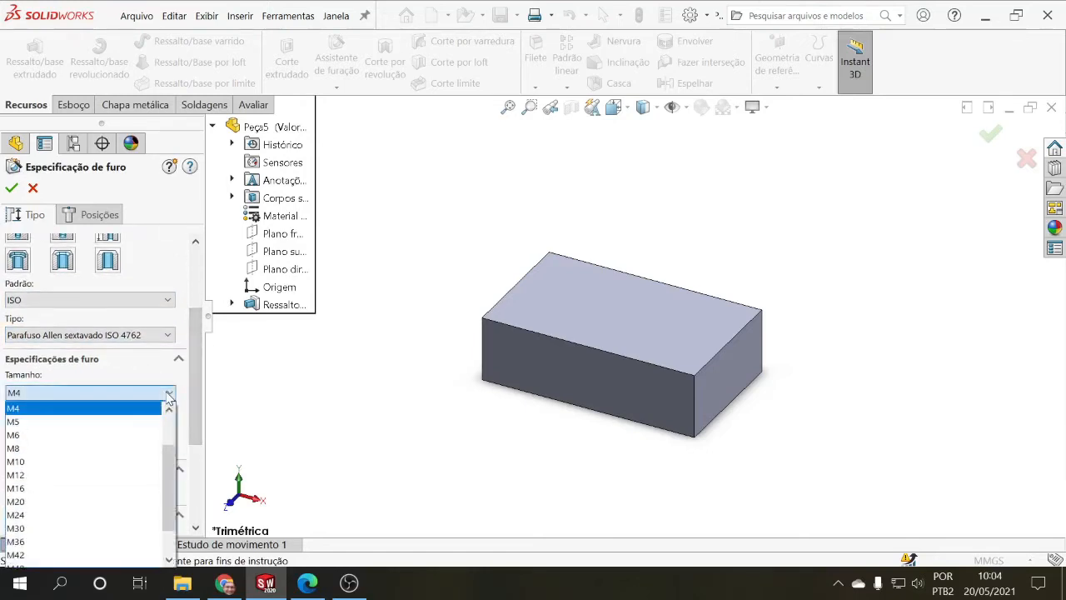
{"action": "left_click", "coordinate": [75, 435]}
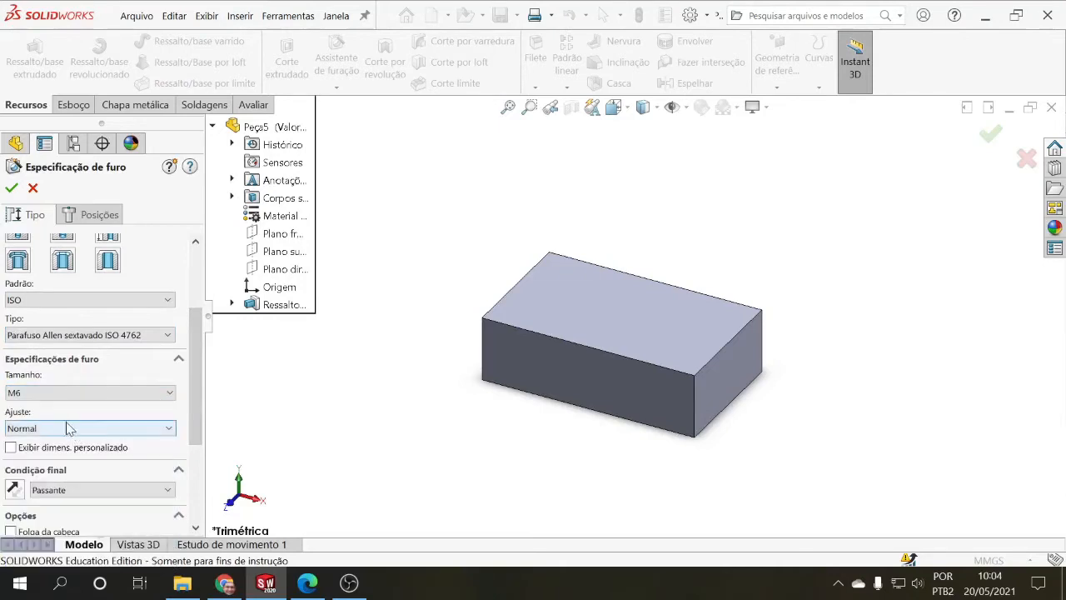
{"action": "left_click", "coordinate": [169, 428]}
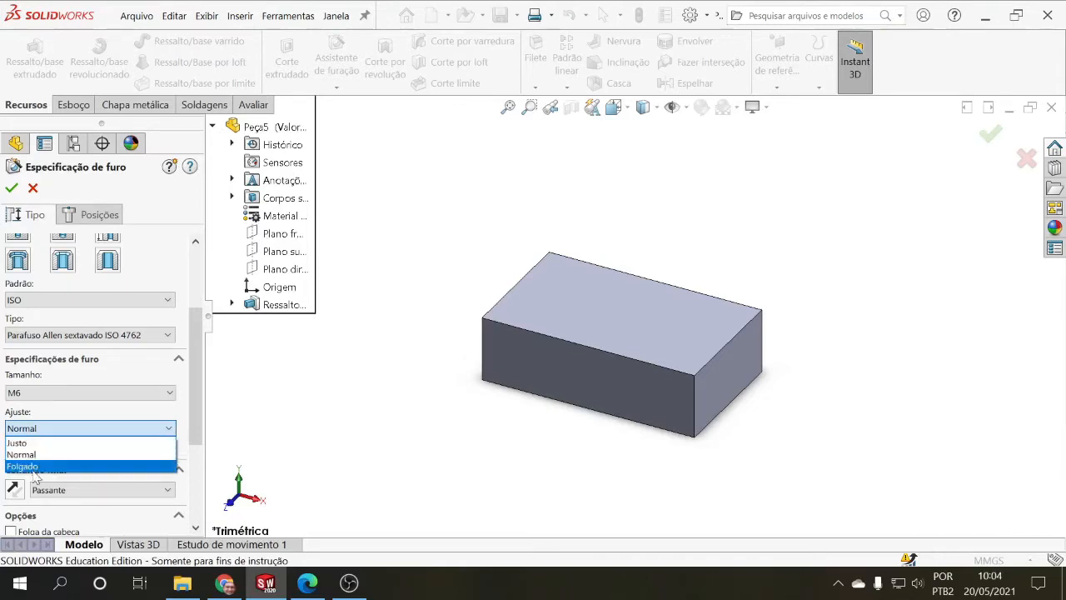
{"action": "left_click", "coordinate": [54, 454]}
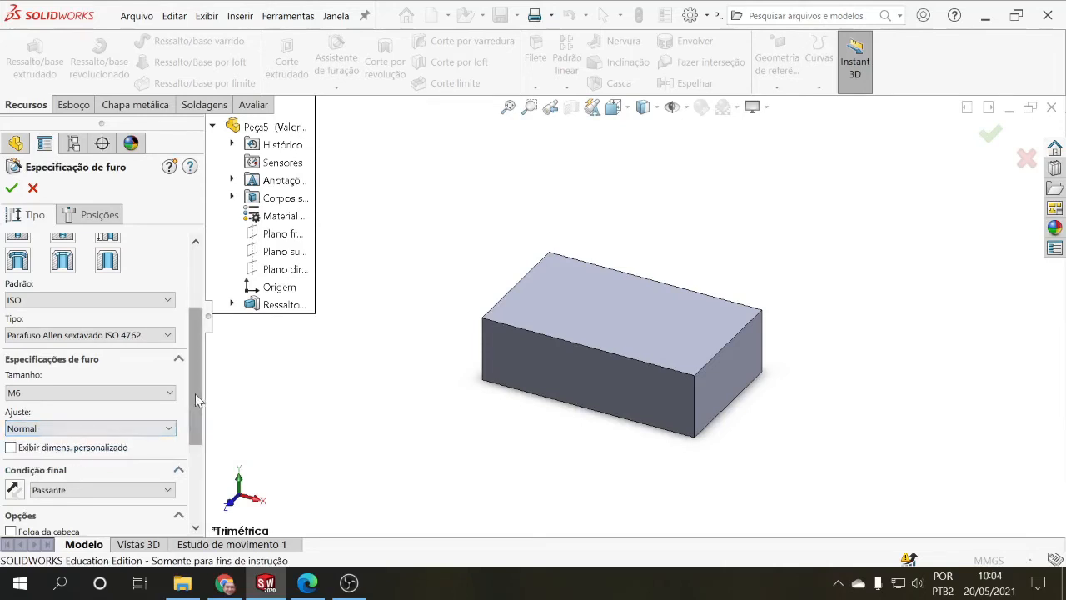
Keep the hole's end condition as through all (Passante) after viewing the alternatives
{"action": "scroll", "coordinate": [197, 392], "scroll_direction": "down", "scroll_amount": 3}
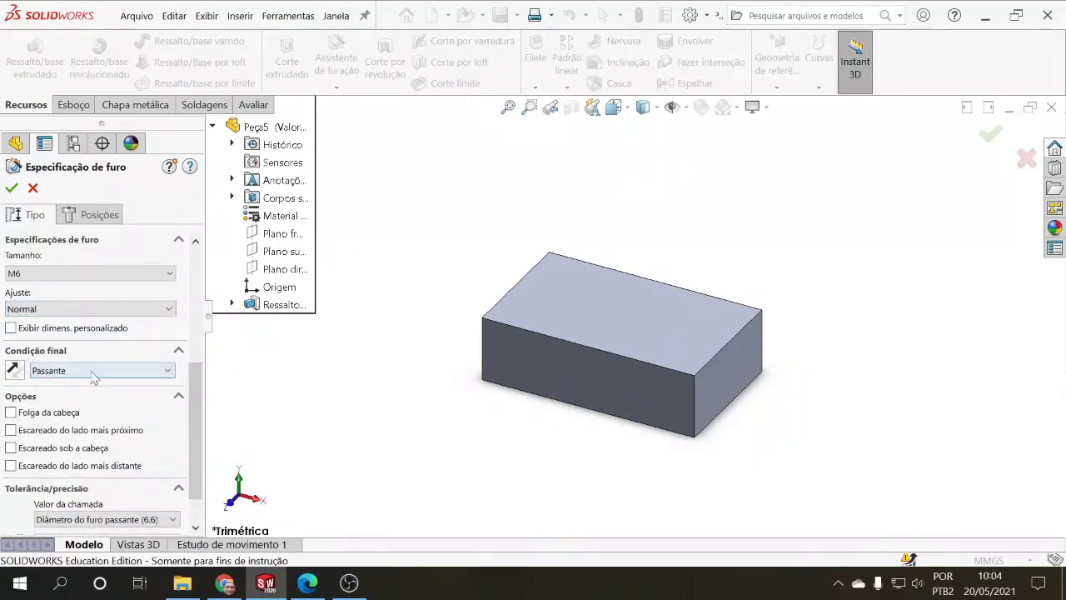
{"action": "left_click", "coordinate": [169, 375]}
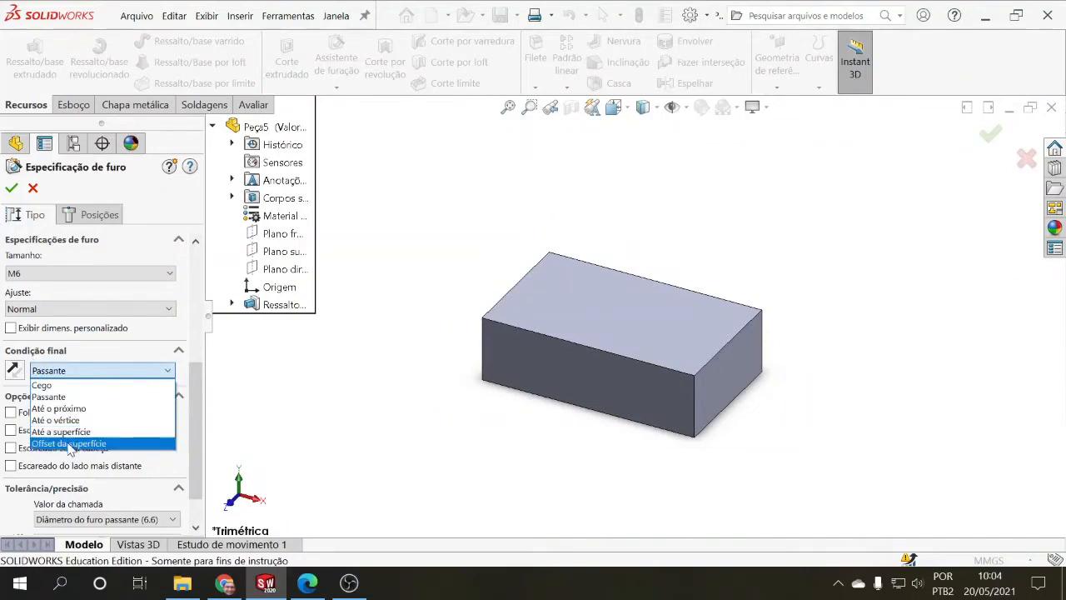
{"action": "left_click", "coordinate": [70, 398]}
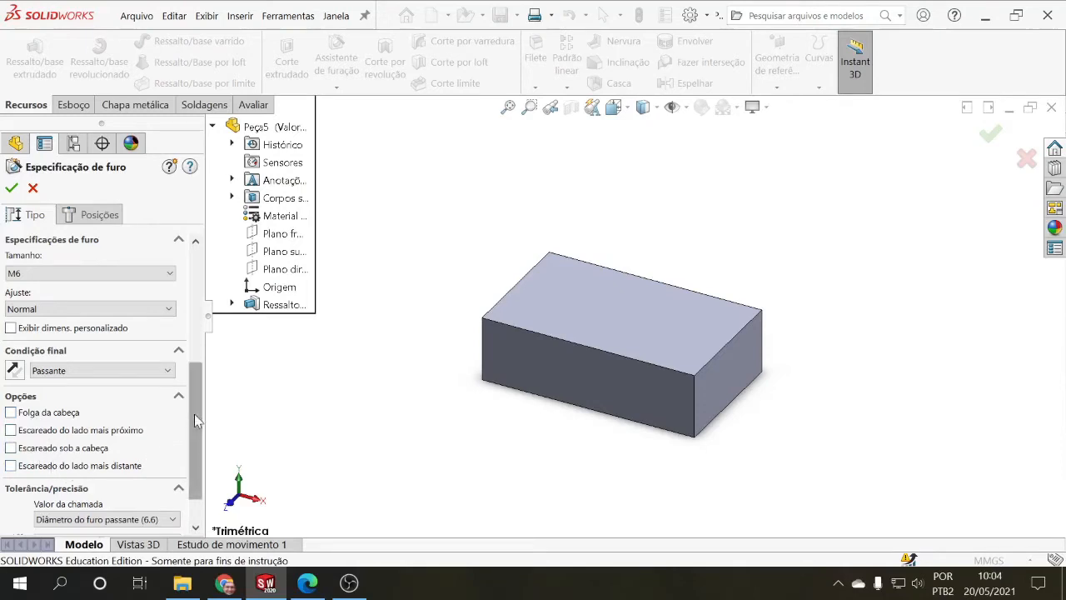
Review the counterbore hole's head and countersink options, tolerance callout values and custom sizing dimensions
{"action": "left_click_drag", "start_coordinate": [194, 414], "coordinate": [196, 447]}
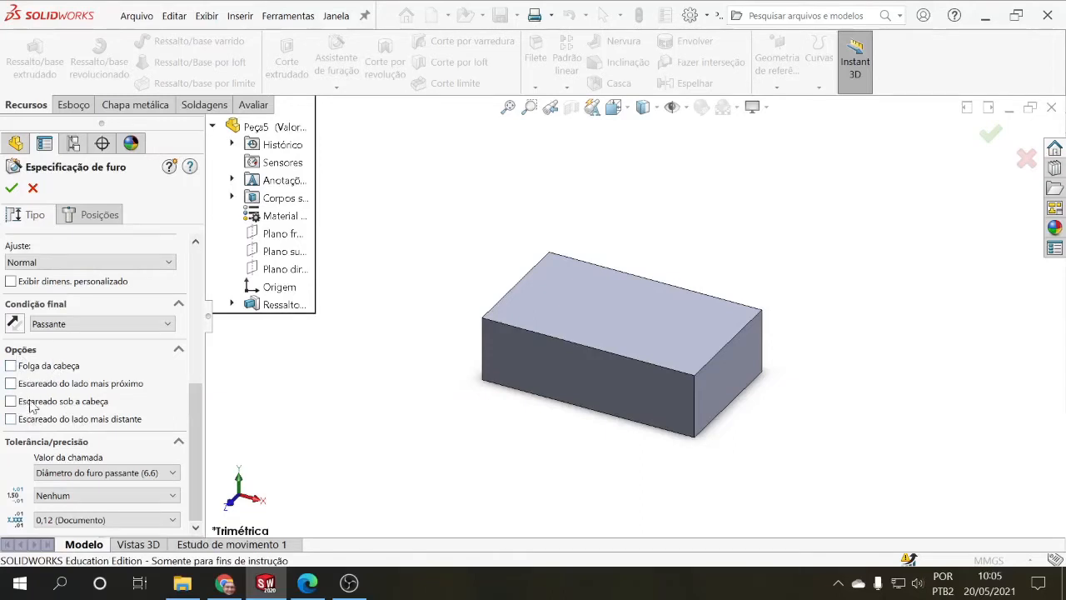
{"action": "left_click", "coordinate": [173, 474]}
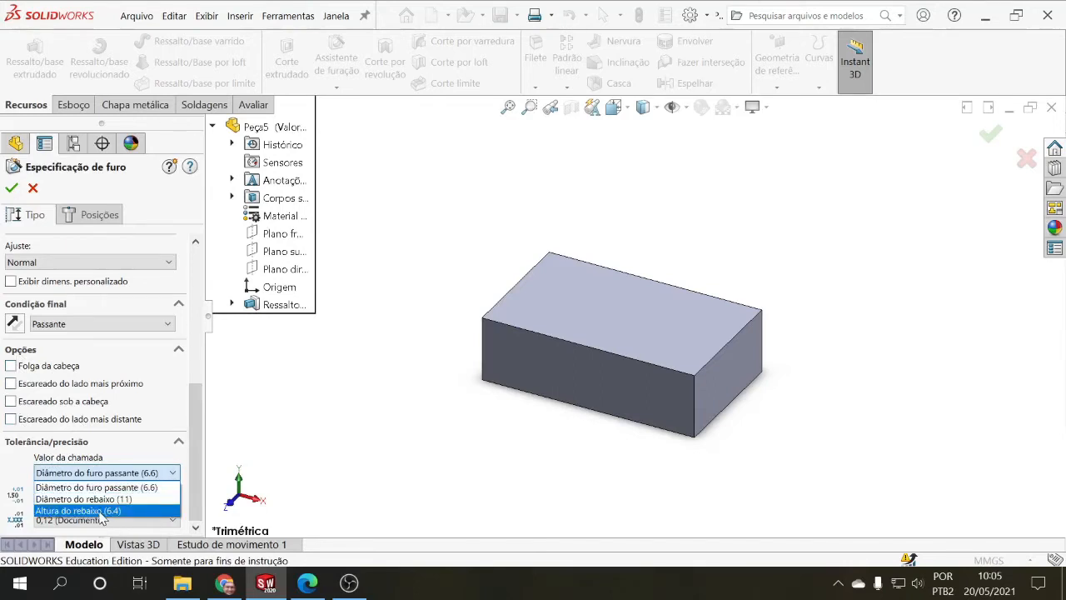
{"action": "left_click", "coordinate": [170, 472]}
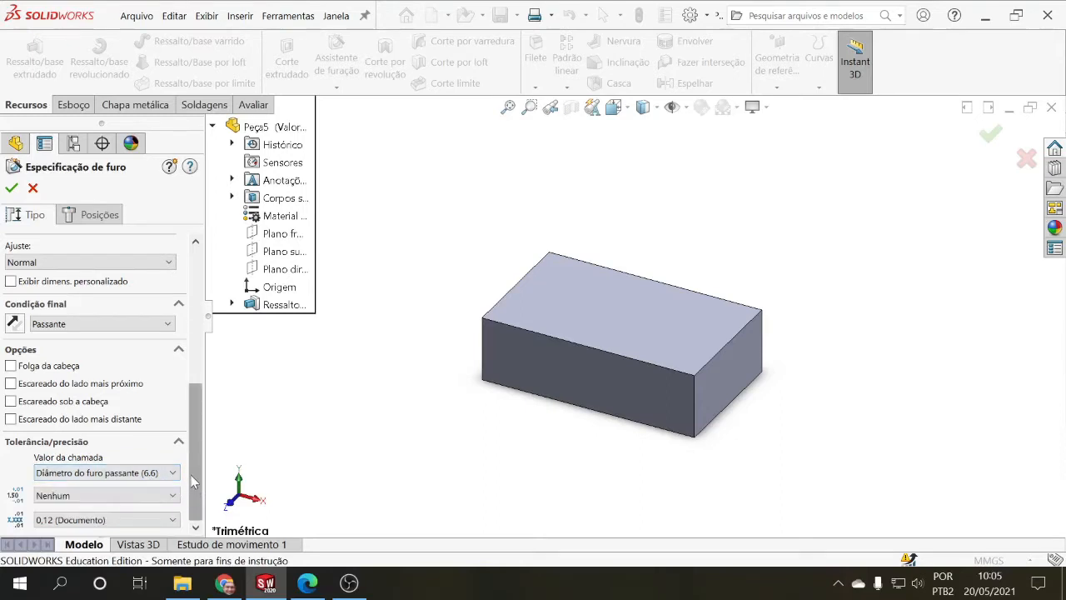
{"action": "left_click_drag", "start_coordinate": [191, 475], "coordinate": [219, 388]}
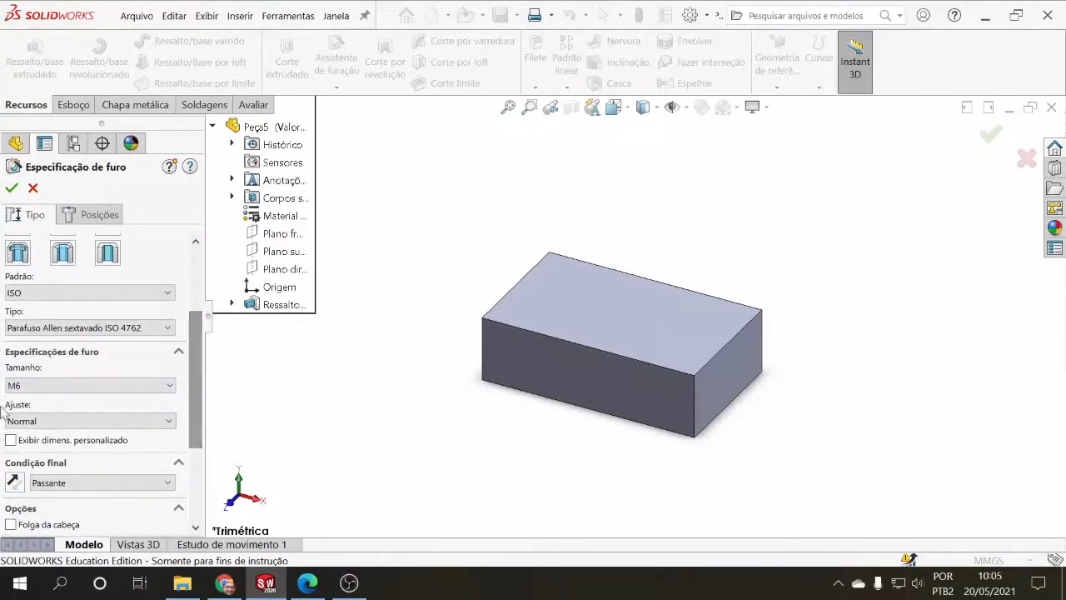
{"action": "left_click", "coordinate": [11, 440]}
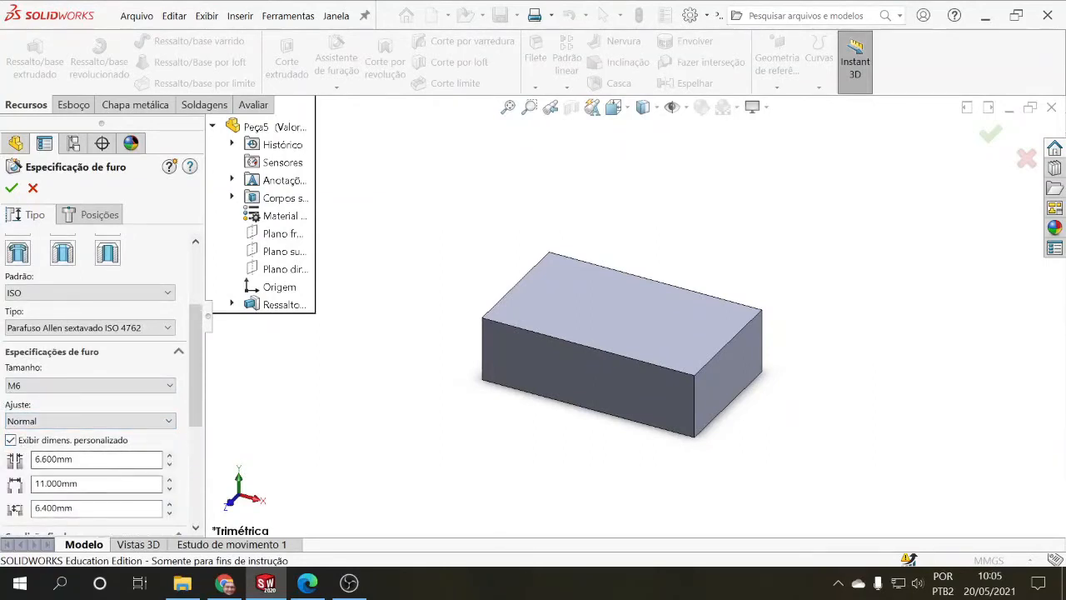
{"action": "left_click", "coordinate": [12, 442]}
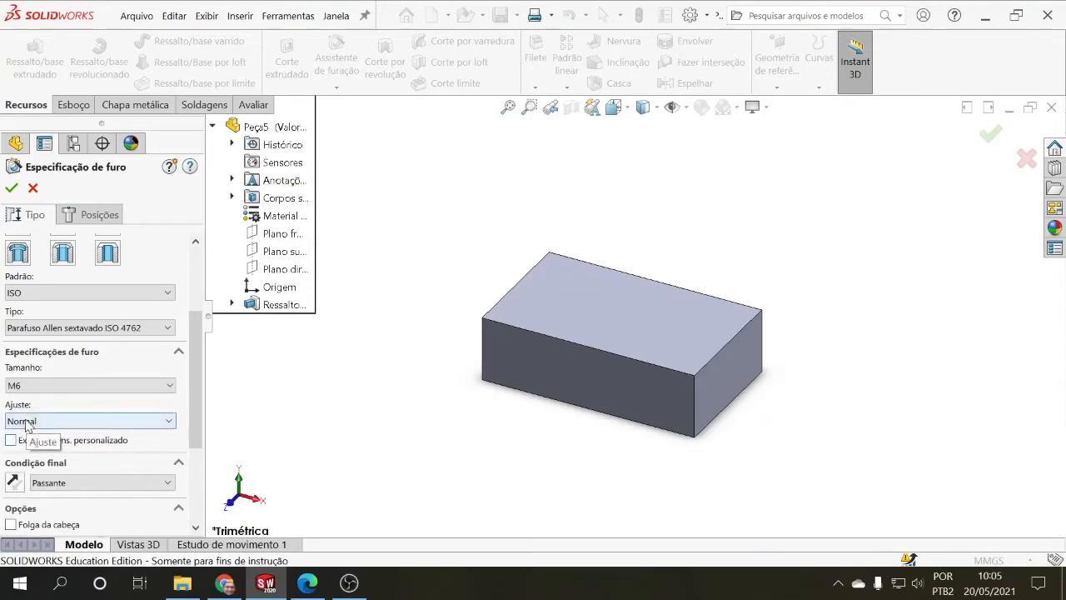
{"action": "left_click_drag", "start_coordinate": [191, 392], "coordinate": [190, 311]}
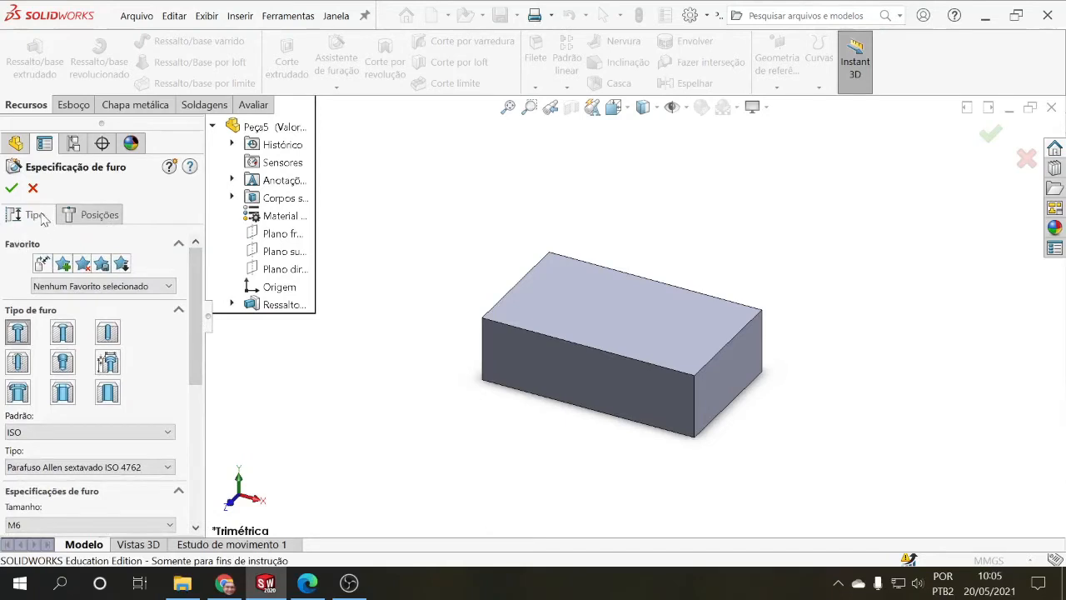
Place four counterbore hole positions on the block's top face, two near the short edge by the sketch origin and two farther along
{"action": "left_click", "coordinate": [86, 218]}
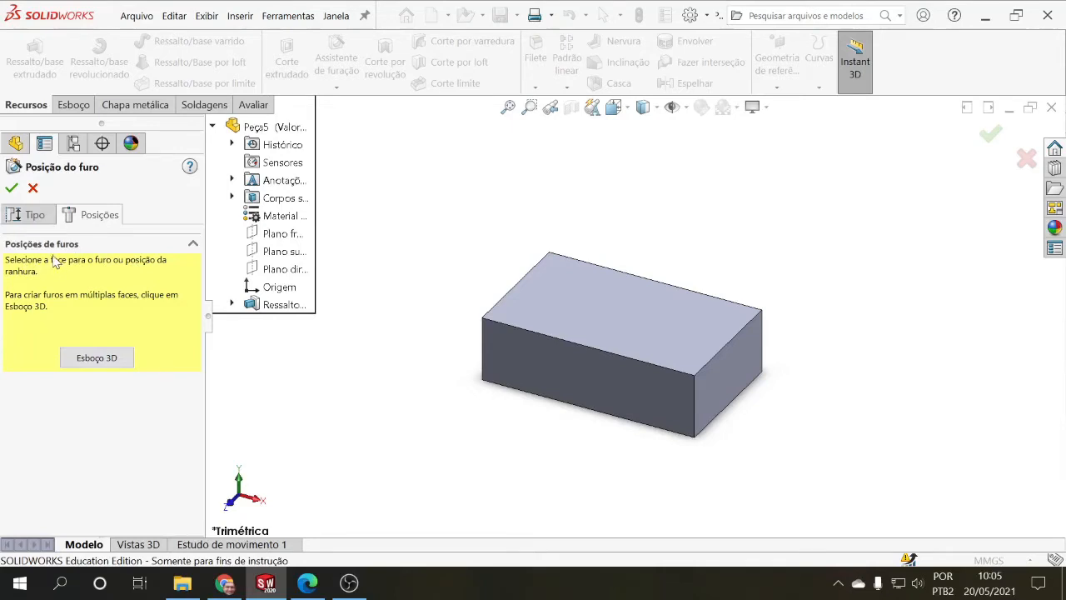
{"action": "left_click", "coordinate": [588, 308]}
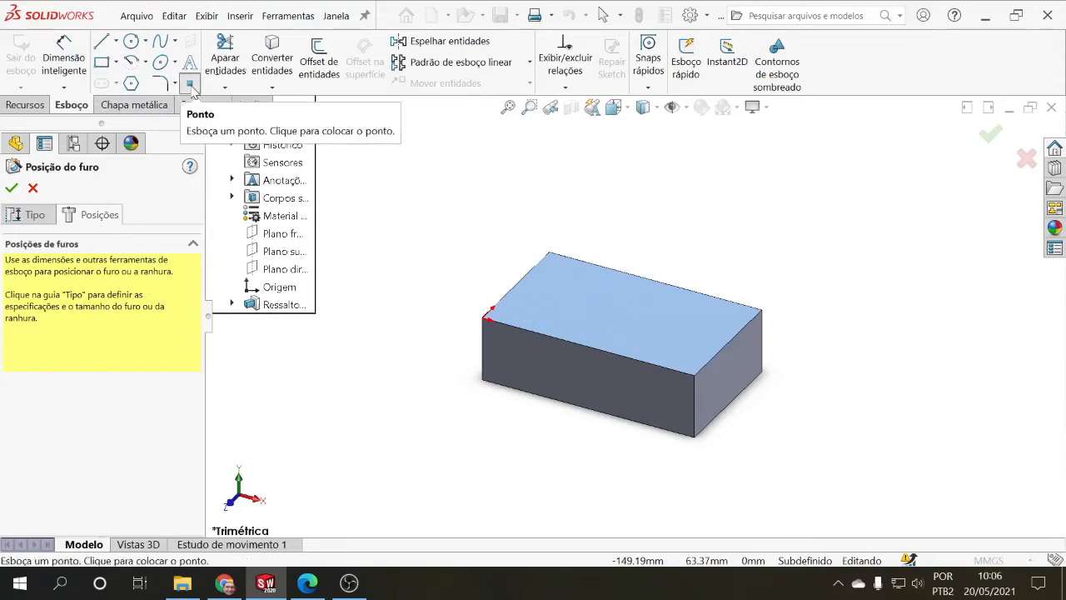
{"action": "left_click", "coordinate": [532, 308]}
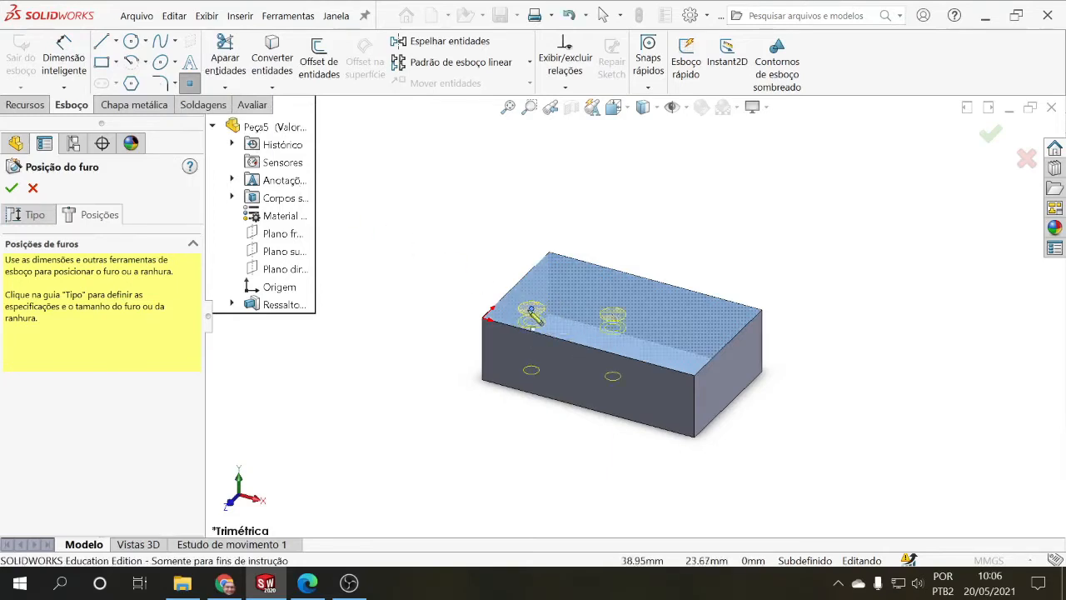
{"action": "left_click", "coordinate": [563, 277]}
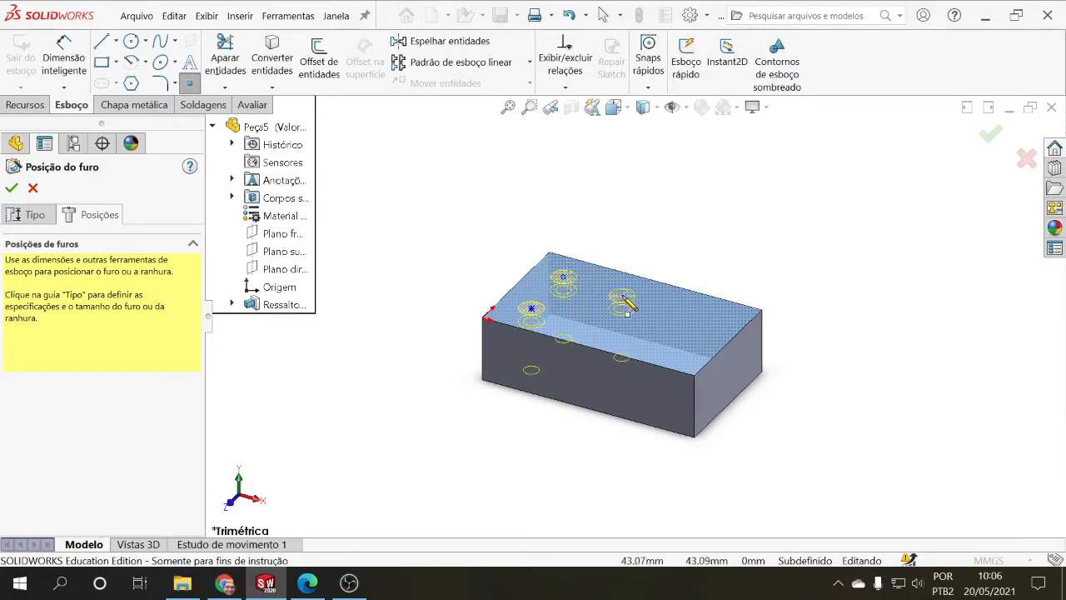
{"action": "left_click", "coordinate": [624, 293]}
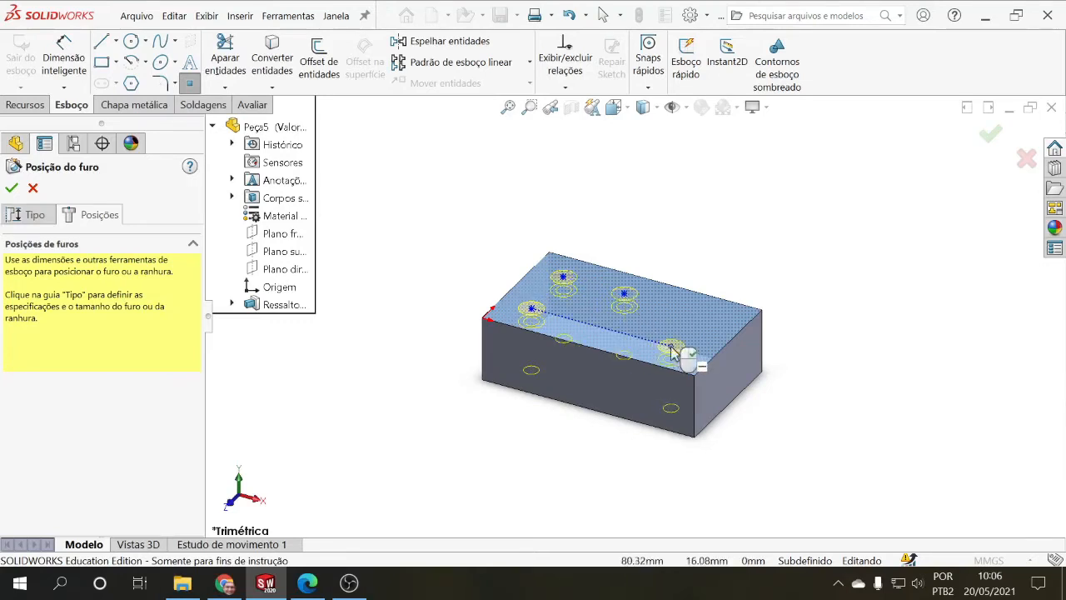
{"action": "left_click", "coordinate": [670, 345]}
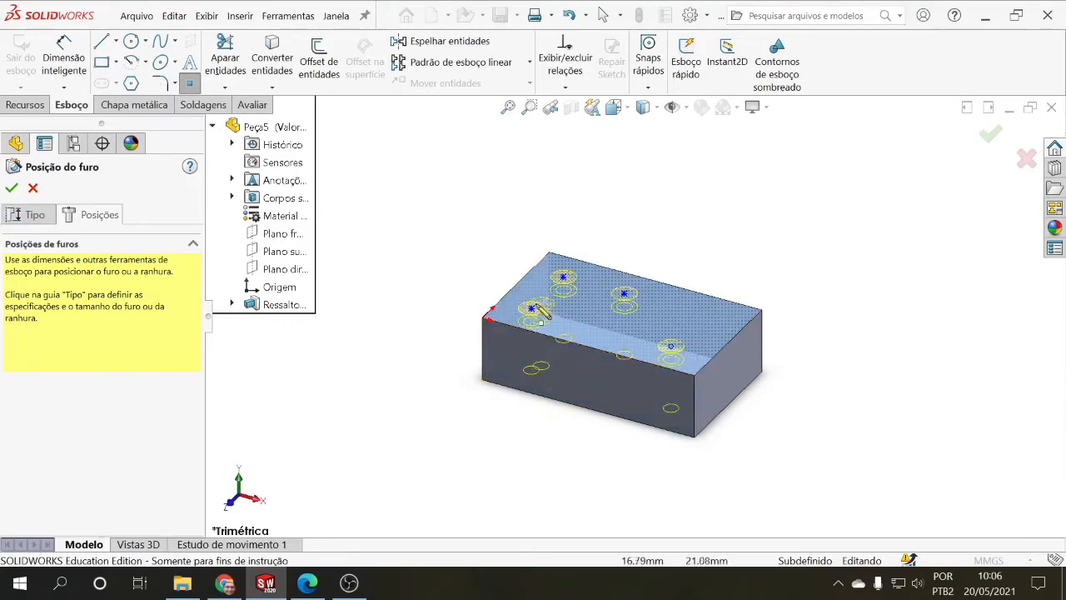
Sketch a chain of perpendicular centerlines linking the four hole points, with one corner that has no hole
{"action": "left_click", "coordinate": [115, 41]}
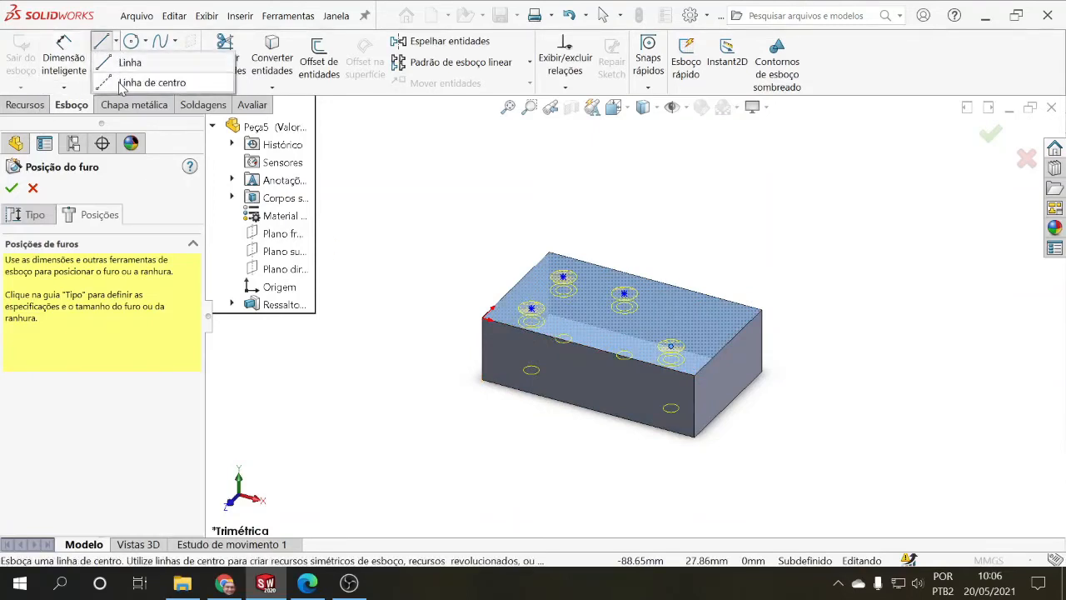
{"action": "left_click", "coordinate": [122, 84]}
{"action": "middle_click_drag", "start_coordinate": [488, 289], "coordinate": [554, 337]}
{"action": "left_click", "coordinate": [534, 324]}
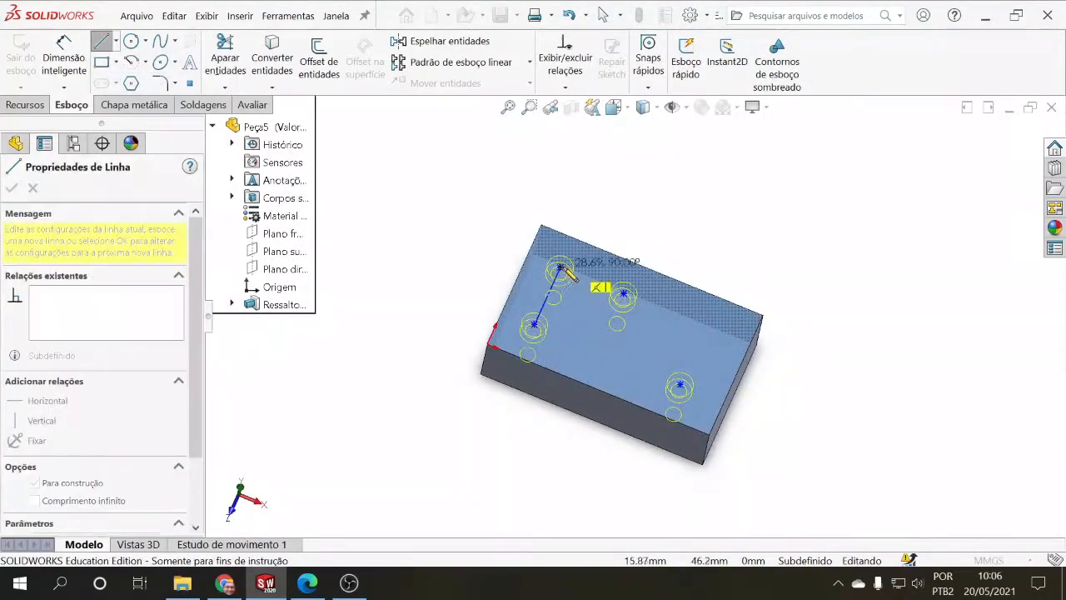
{"action": "left_click", "coordinate": [560, 268]}
{"action": "left_click", "coordinate": [623, 294]}
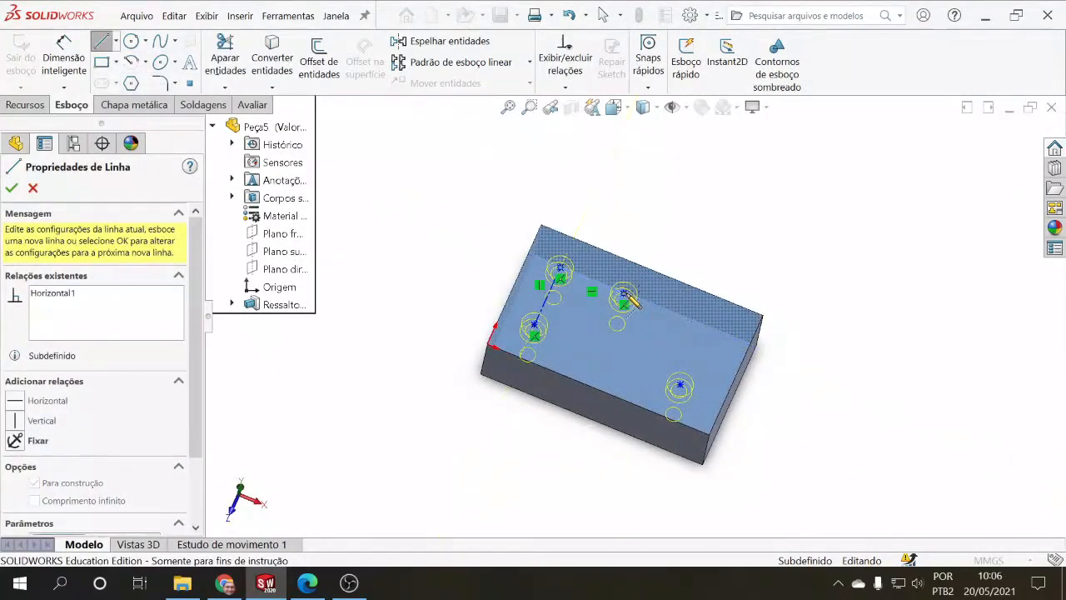
{"action": "left_click", "coordinate": [705, 326]}
{"action": "left_click", "coordinate": [679, 385]}
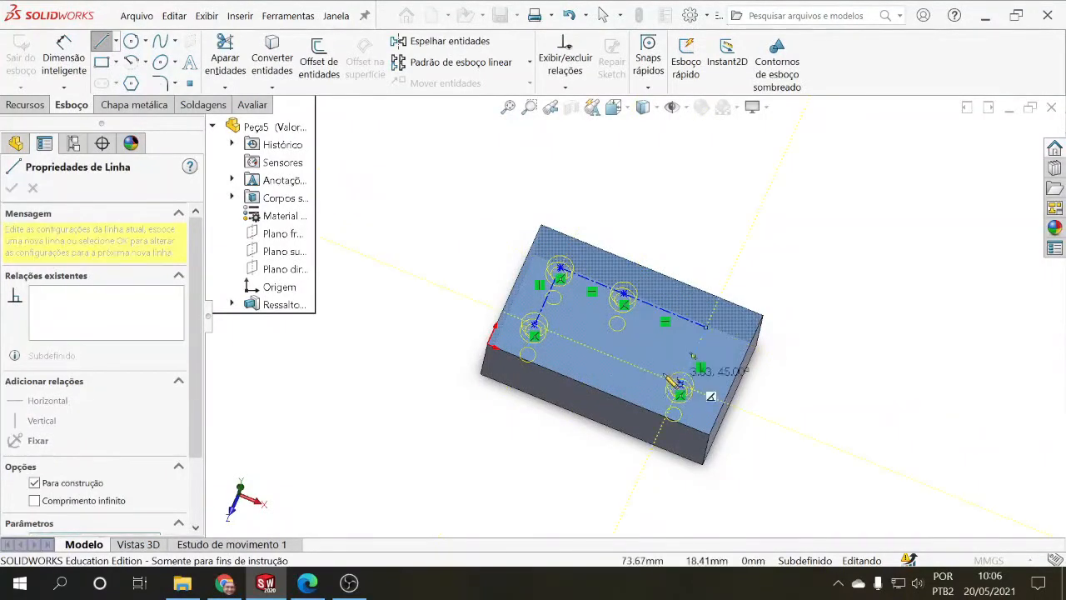
Dimension the centerline between the two holes nearest the sketch origin's short edge to 30 mm
{"action": "left_click", "coordinate": [64, 58]}
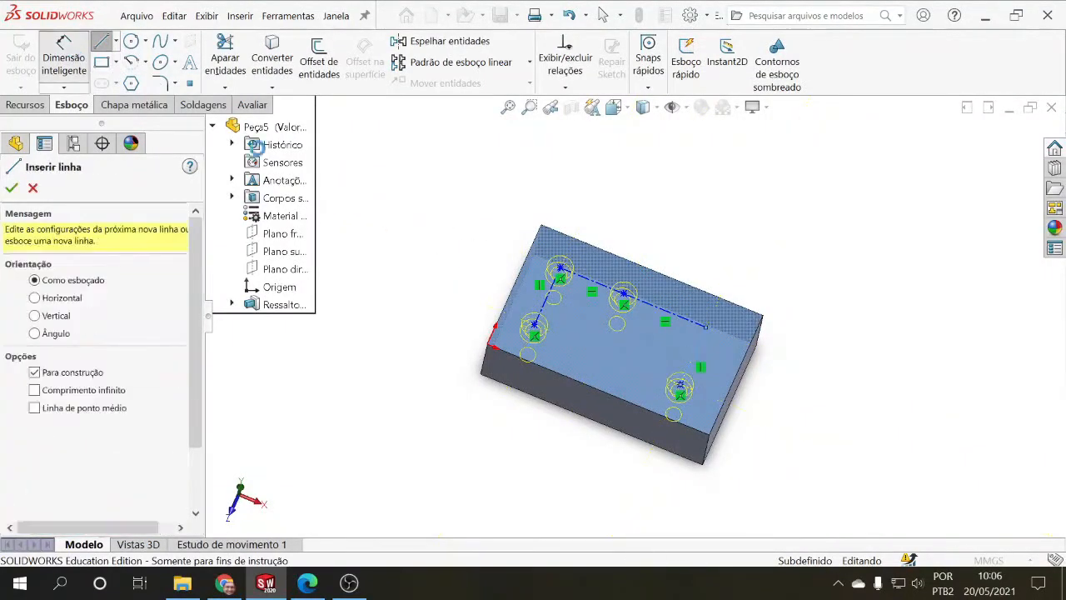
{"action": "left_click", "coordinate": [547, 297]}
{"action": "left_click", "coordinate": [475, 270]}
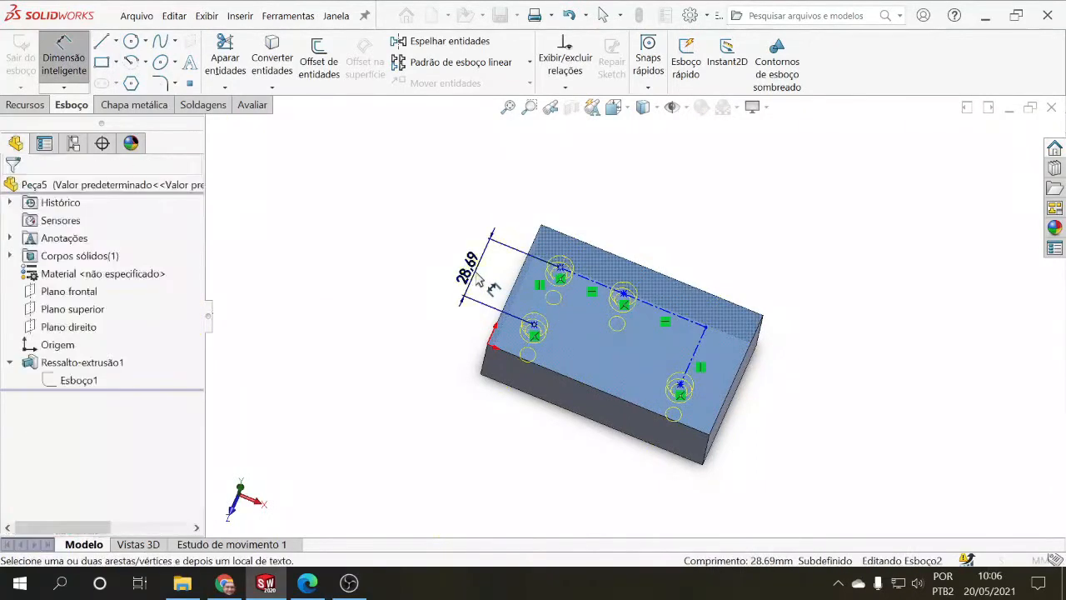
{"action": "type", "text": "30"}
{"action": "key", "text": "Return"}
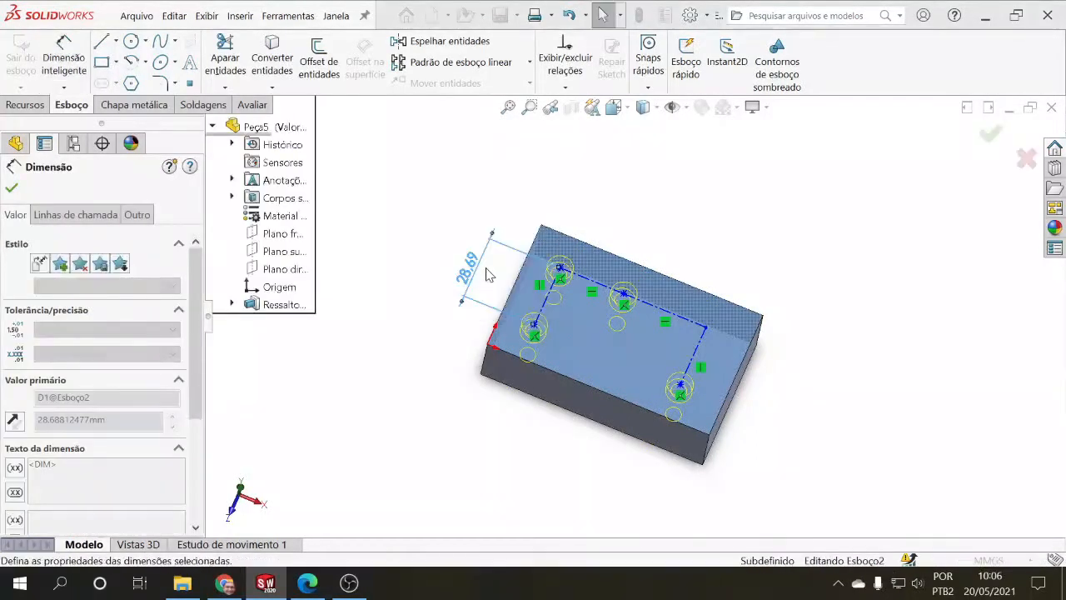
Locate the first hole pair 15 mm from the front long edge and 15 mm from the adjacent short edge
{"action": "left_click", "coordinate": [534, 332]}
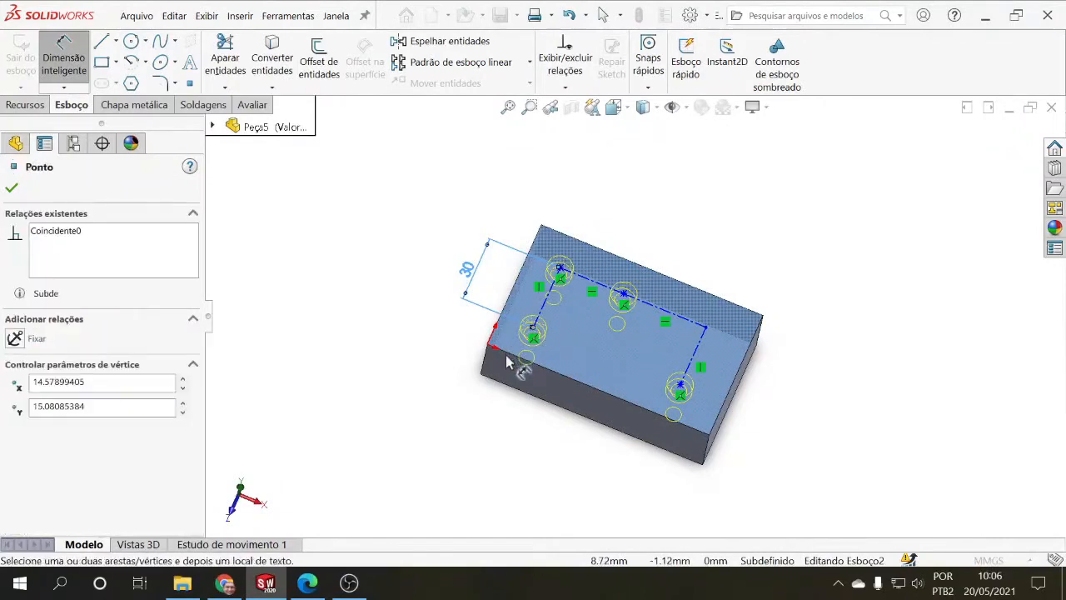
{"action": "left_click", "coordinate": [509, 366]}
{"action": "left_click", "coordinate": [454, 329]}
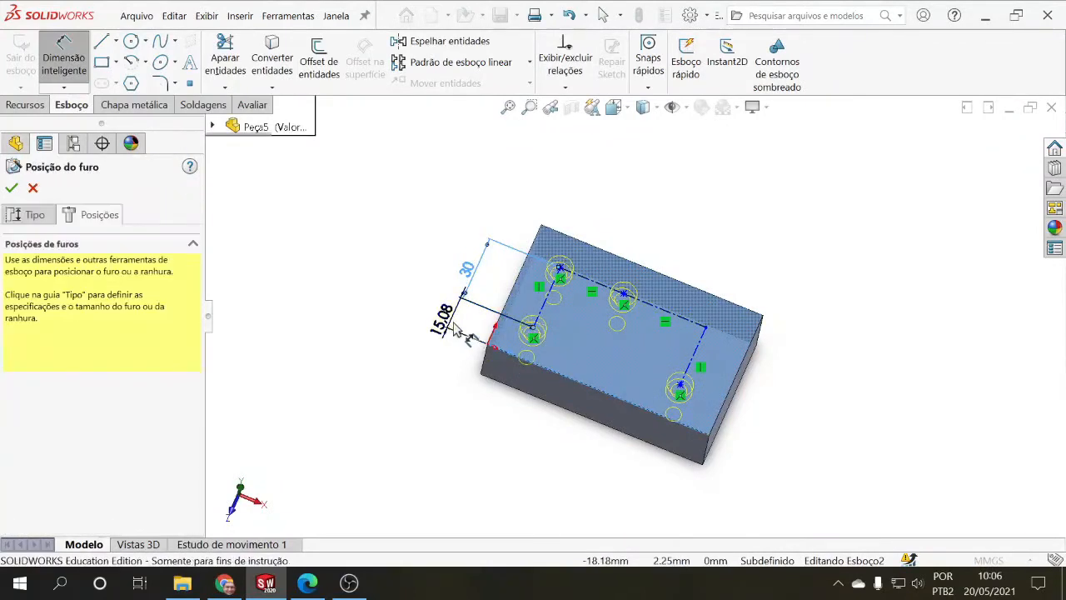
{"action": "key", "text": "Return"}
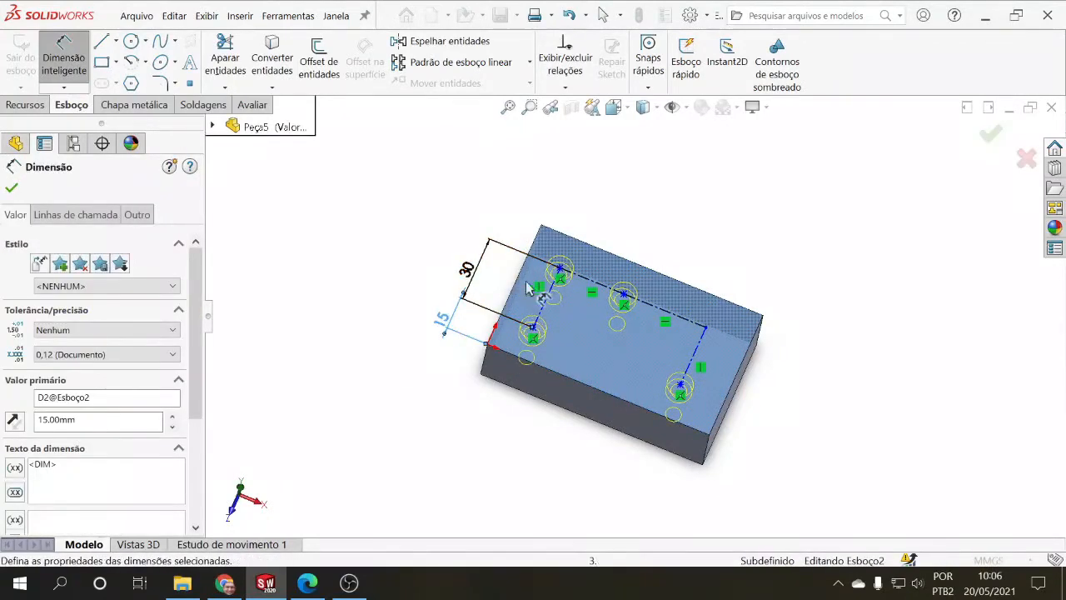
{"action": "left_click", "coordinate": [543, 299]}
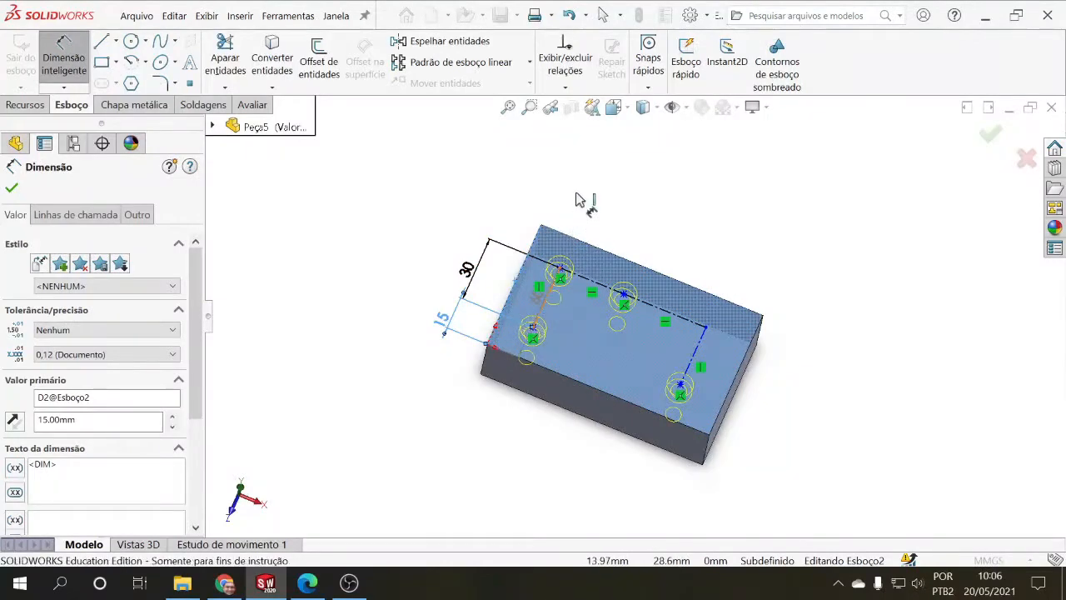
{"action": "left_click", "coordinate": [573, 201]}
{"action": "left_click", "coordinate": [572, 202]}
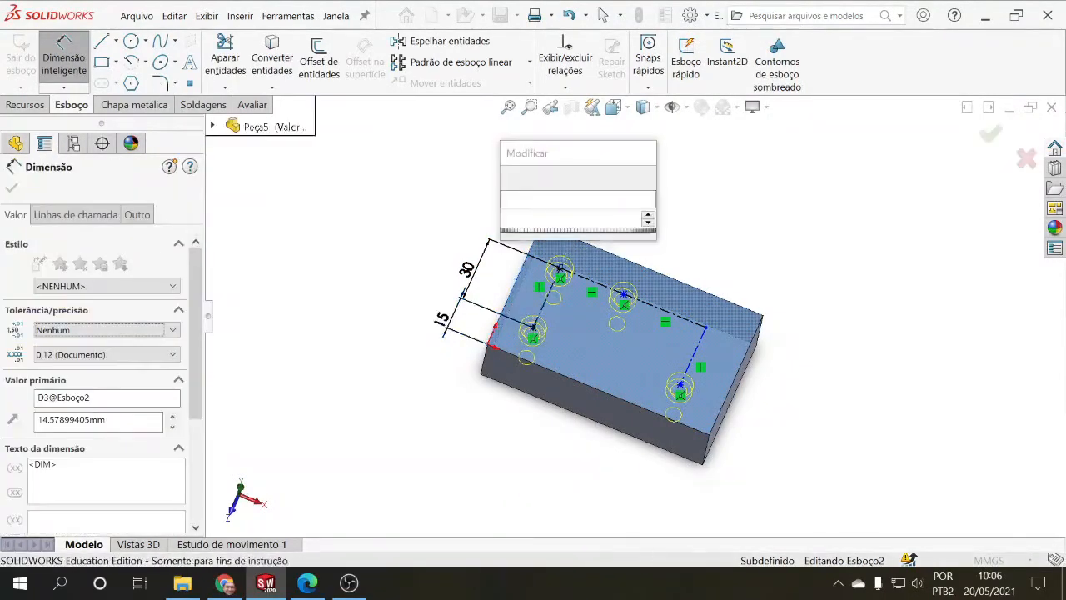
{"action": "type", "text": "15"}
{"action": "key", "text": "Return"}
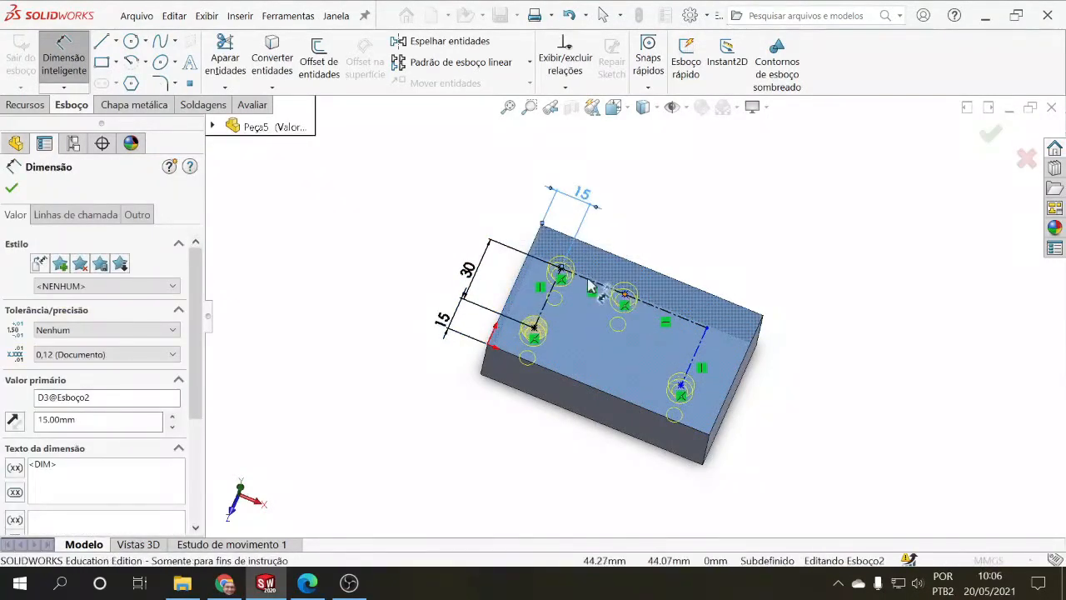
Dimension the rear row with 30 mm between its two holes and 35 mm from the second hole to the centerline corner
{"action": "left_click", "coordinate": [561, 269]}
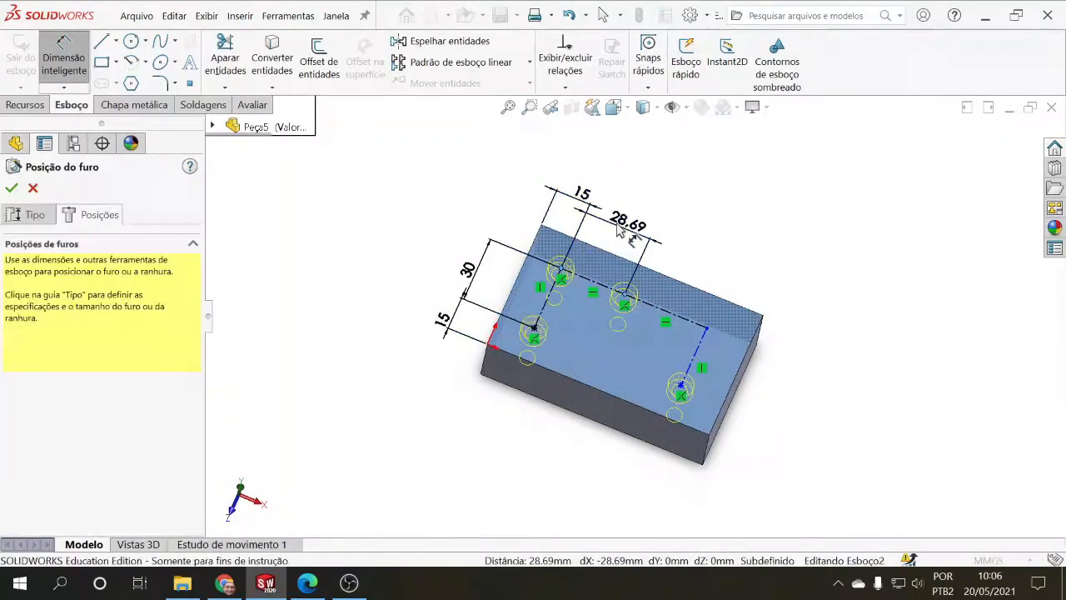
{"action": "left_click", "coordinate": [619, 229]}
{"action": "type", "text": "30"}
{"action": "key", "text": "Return"}
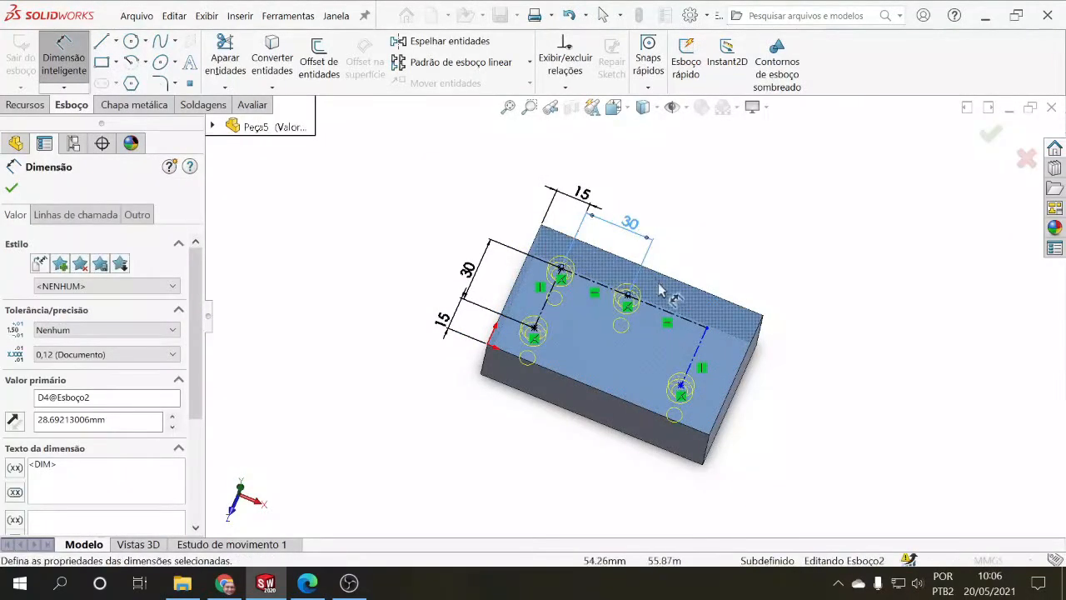
{"action": "left_click", "coordinate": [706, 332]}
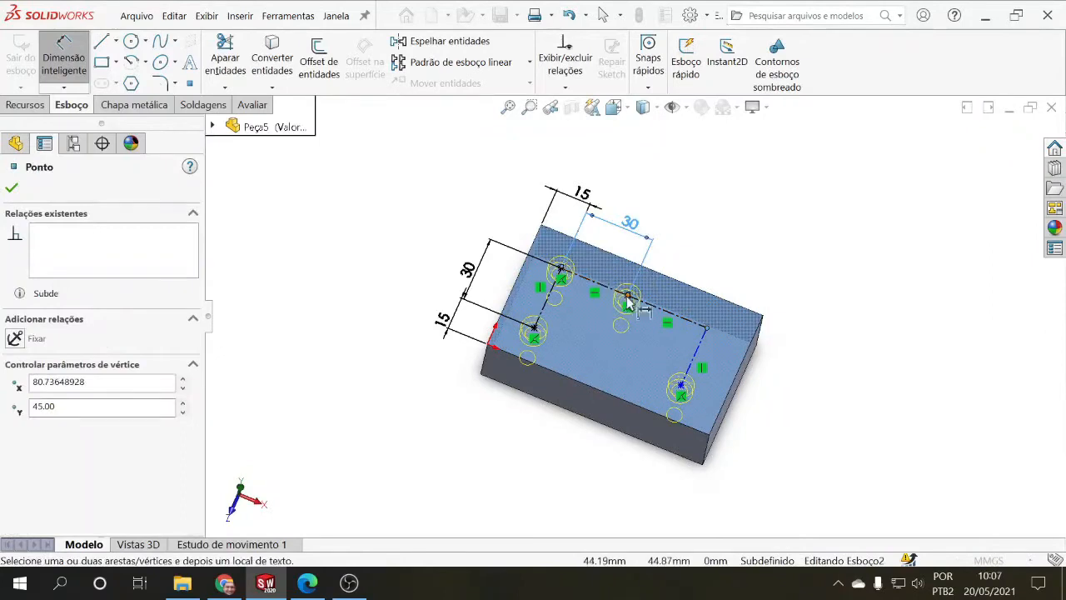
{"action": "left_click", "coordinate": [628, 303]}
{"action": "left_click", "coordinate": [688, 271]}
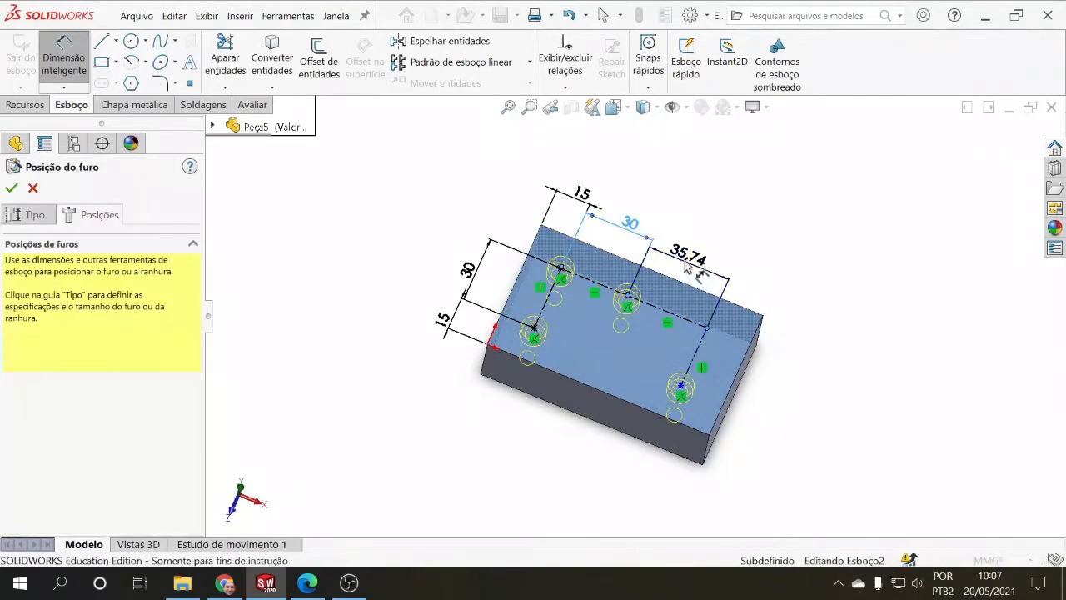
{"action": "type", "text": "35"}
{"action": "key", "text": "Return"}
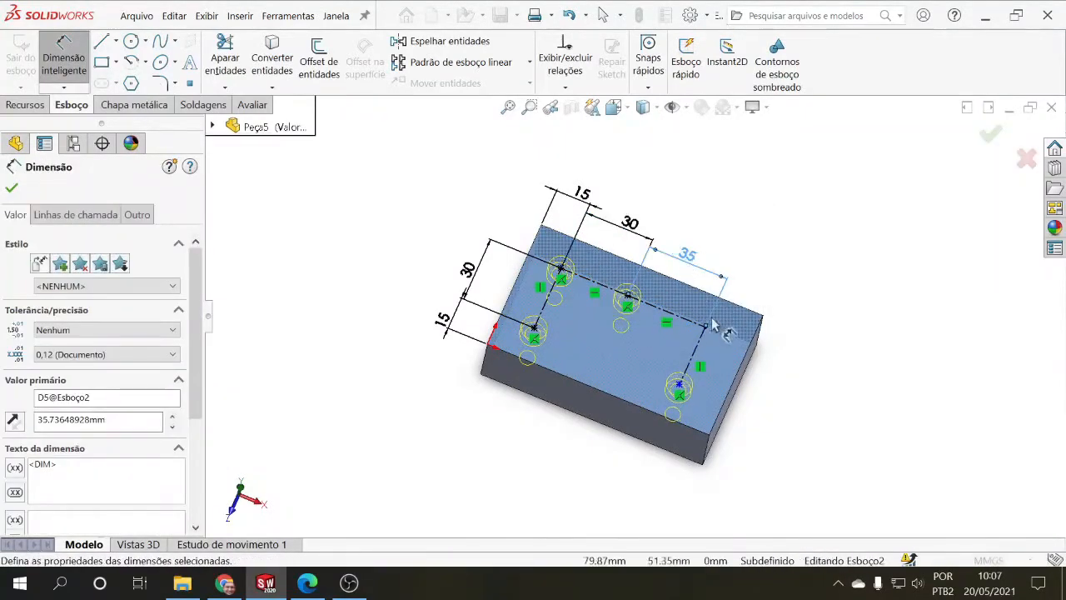
Dimension the last centerline, from the empty corner to the fourth hole, to 25 mm
{"action": "left_click", "coordinate": [702, 353]}
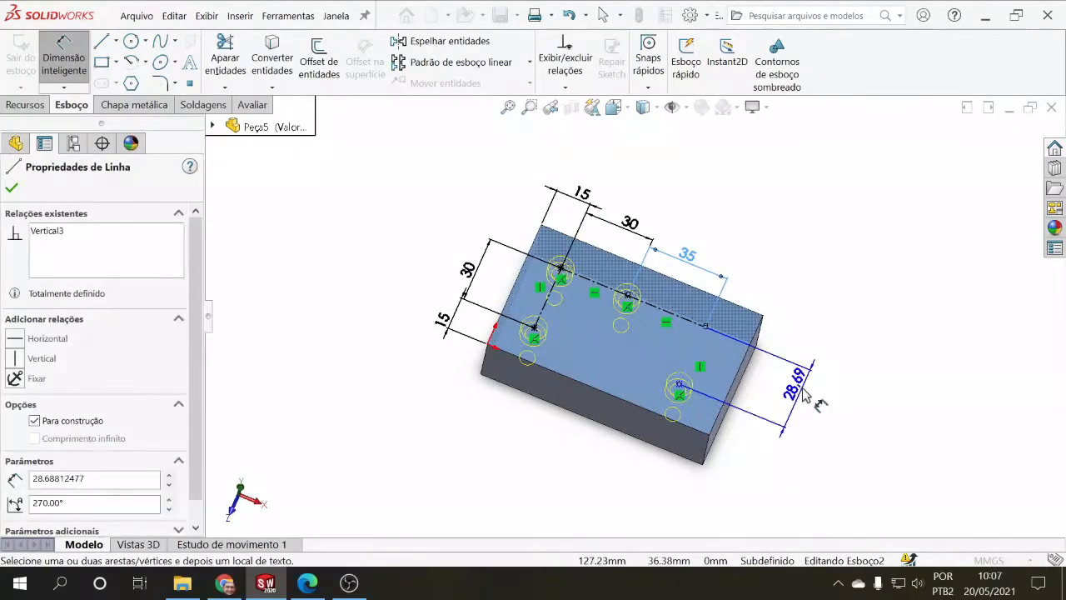
{"action": "left_click", "coordinate": [805, 396]}
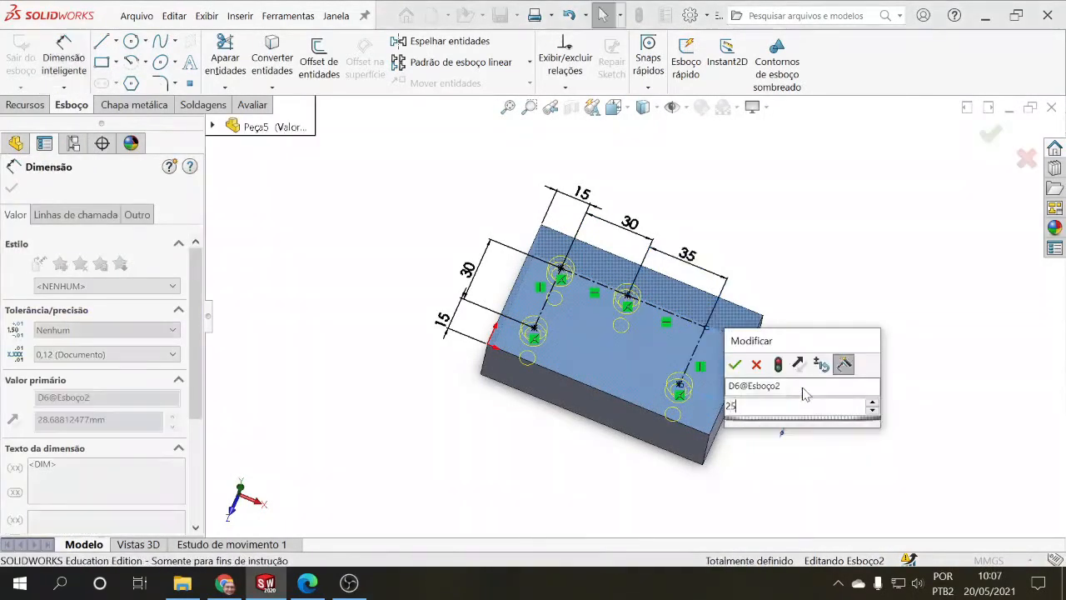
{"action": "key", "text": "Return"}
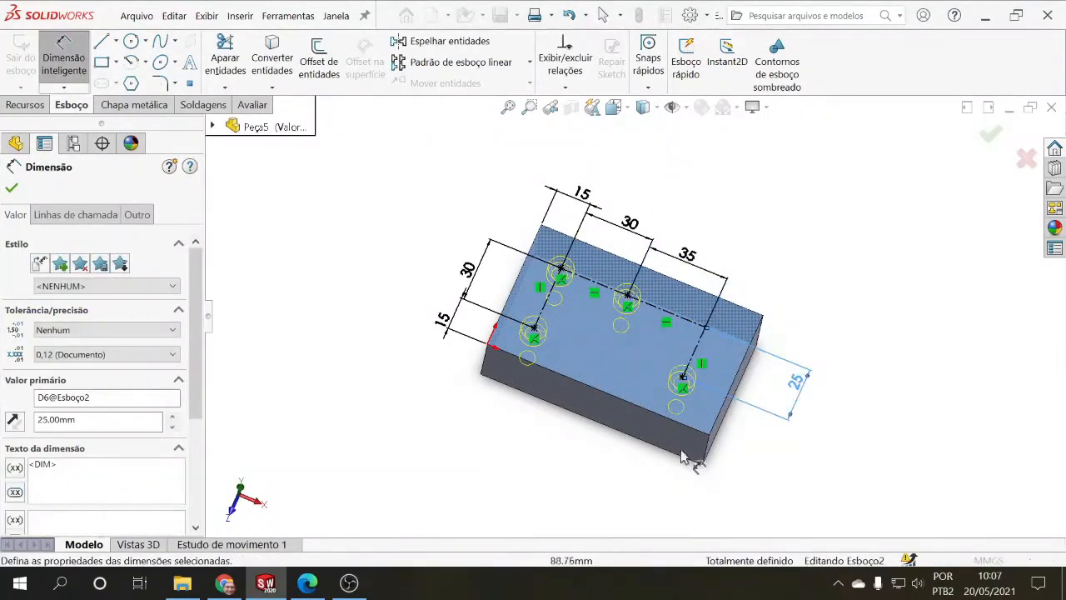
{"action": "middle_click_drag", "start_coordinate": [725, 463], "coordinate": [714, 375]}
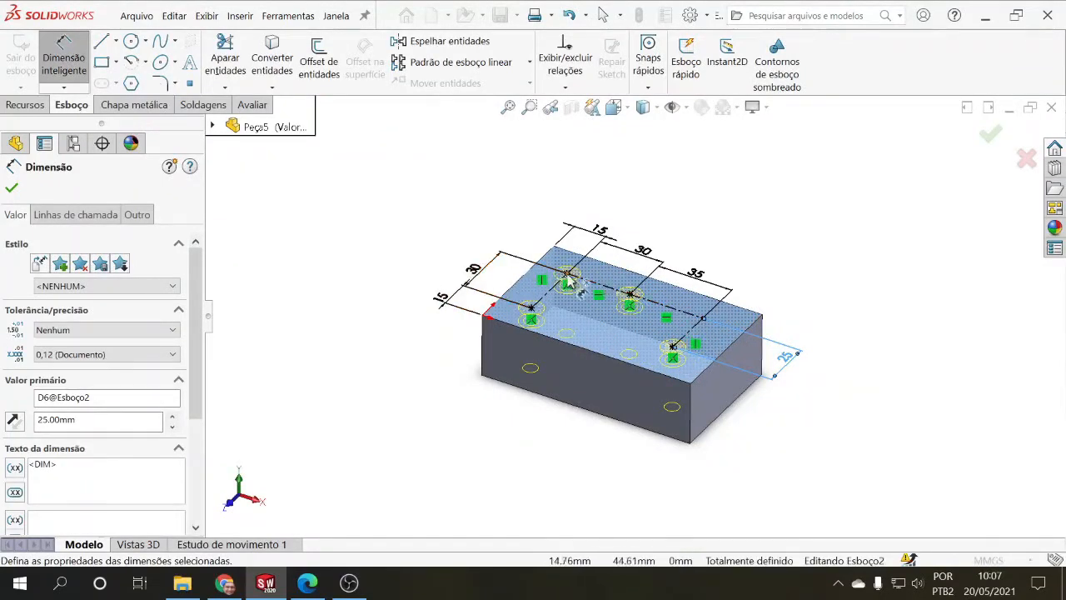
Place a fifth counterbore hole at the empty rear corner of the construction centerlines
{"action": "left_click", "coordinate": [189, 85]}
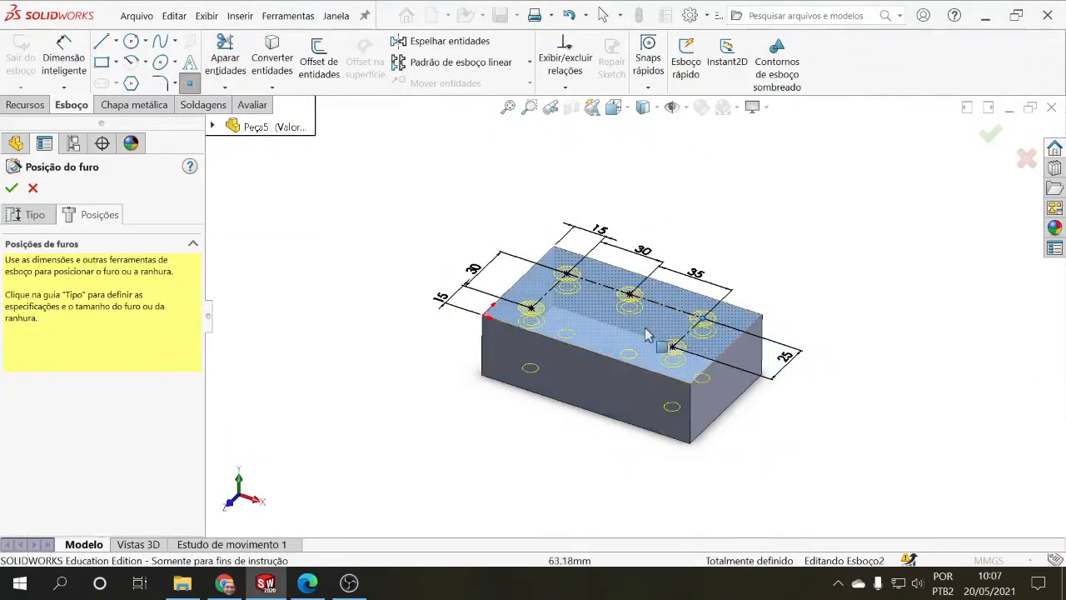
{"action": "key", "text": "Escape"}
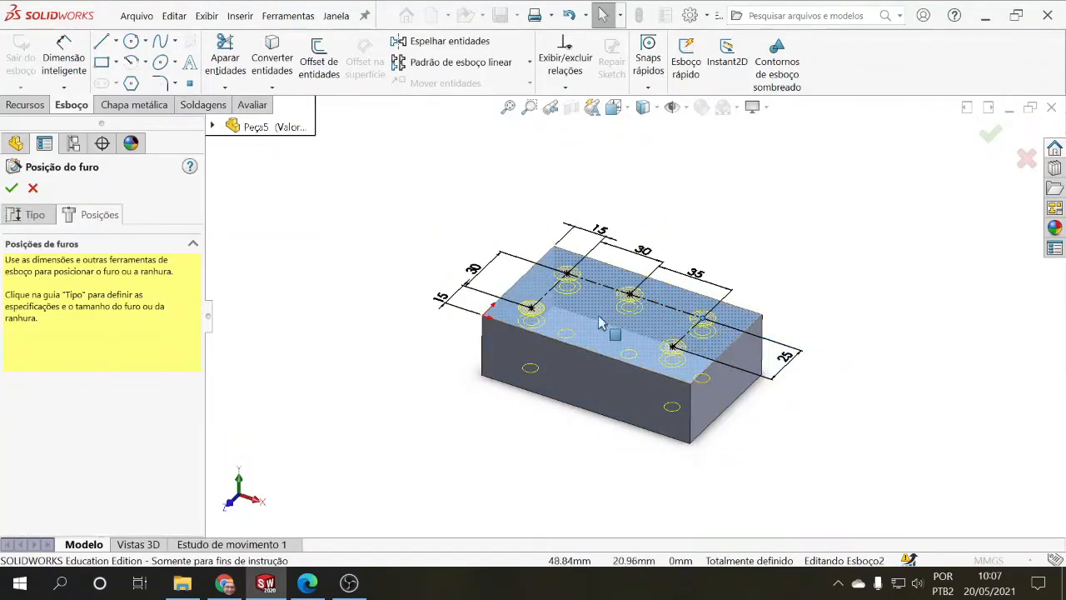
Place an extra hole between the two front holes and delete its point
{"action": "left_click", "coordinate": [190, 84]}
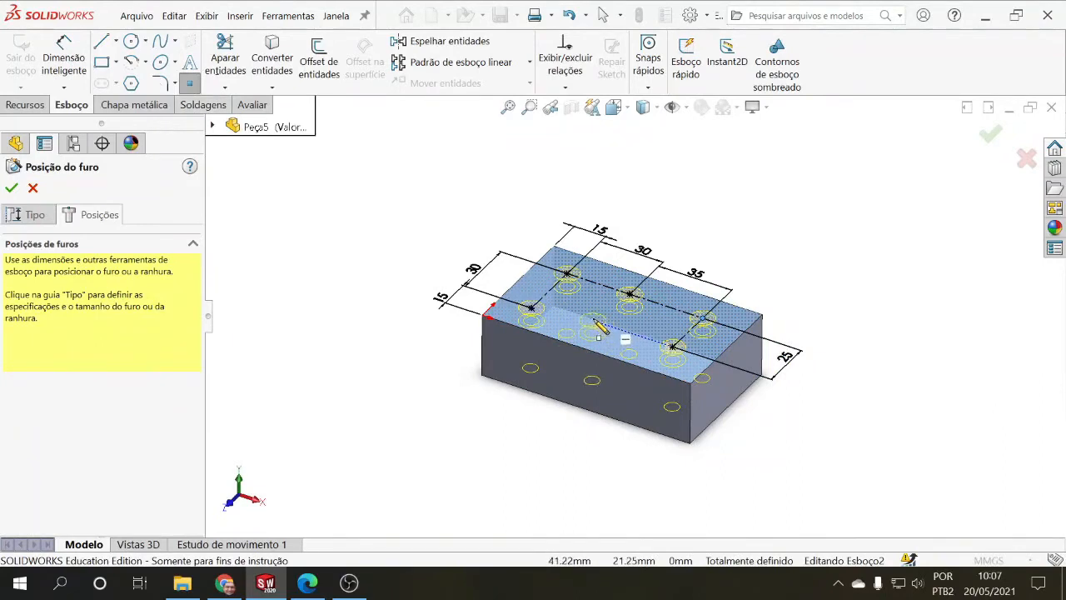
{"action": "left_click", "coordinate": [591, 320]}
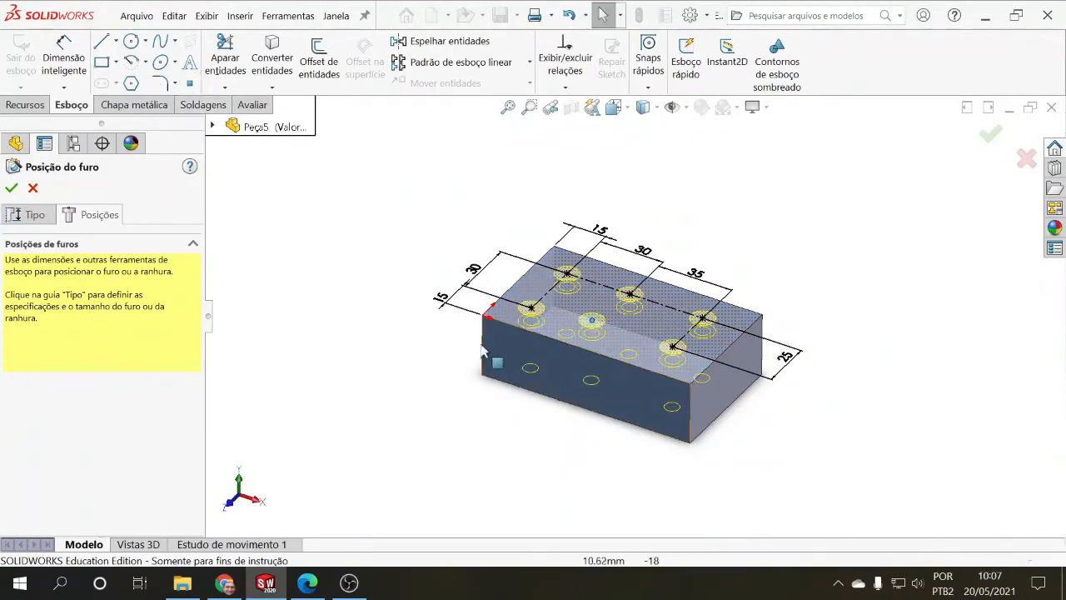
{"action": "left_click", "coordinate": [592, 322]}
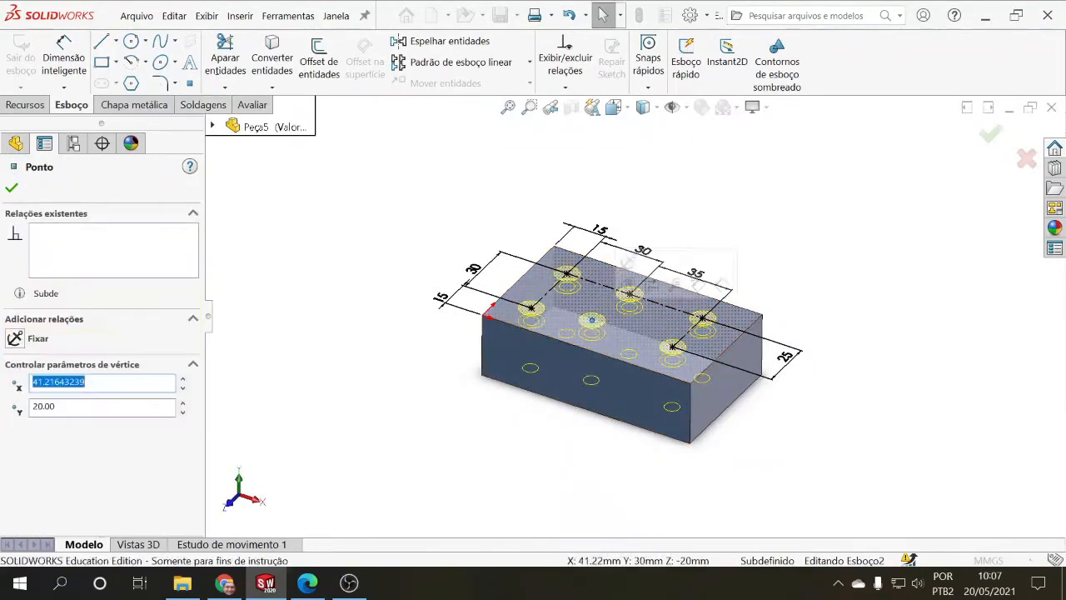
{"action": "key", "text": "Delete"}
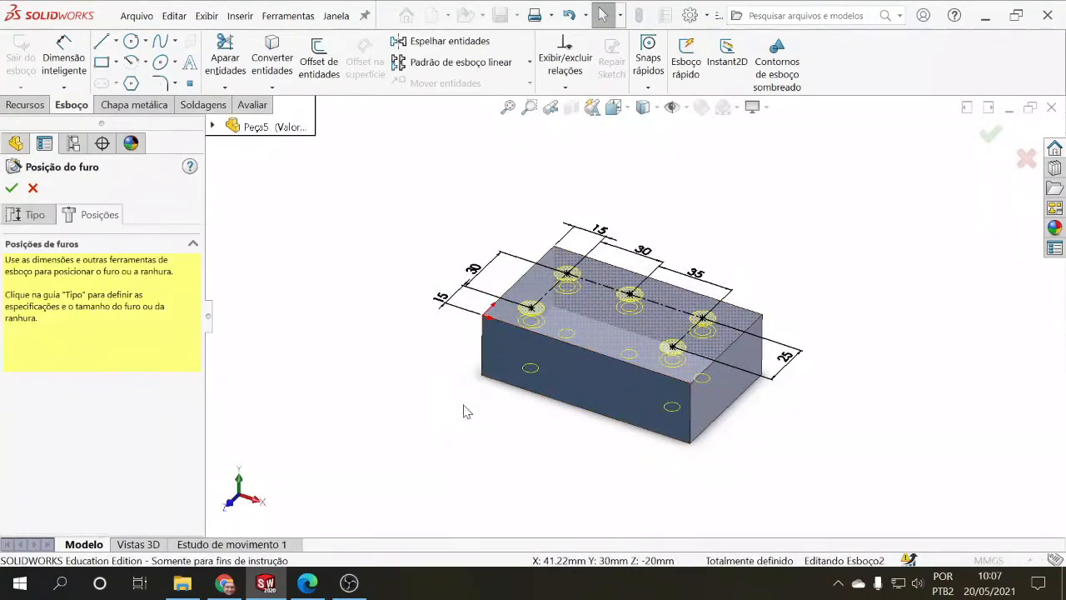
Check the hole type and positions, and finish the Hole Wizard feature with the five M6 counterbore holes
{"action": "middle_click_drag", "start_coordinate": [487, 434], "coordinate": [561, 488]}
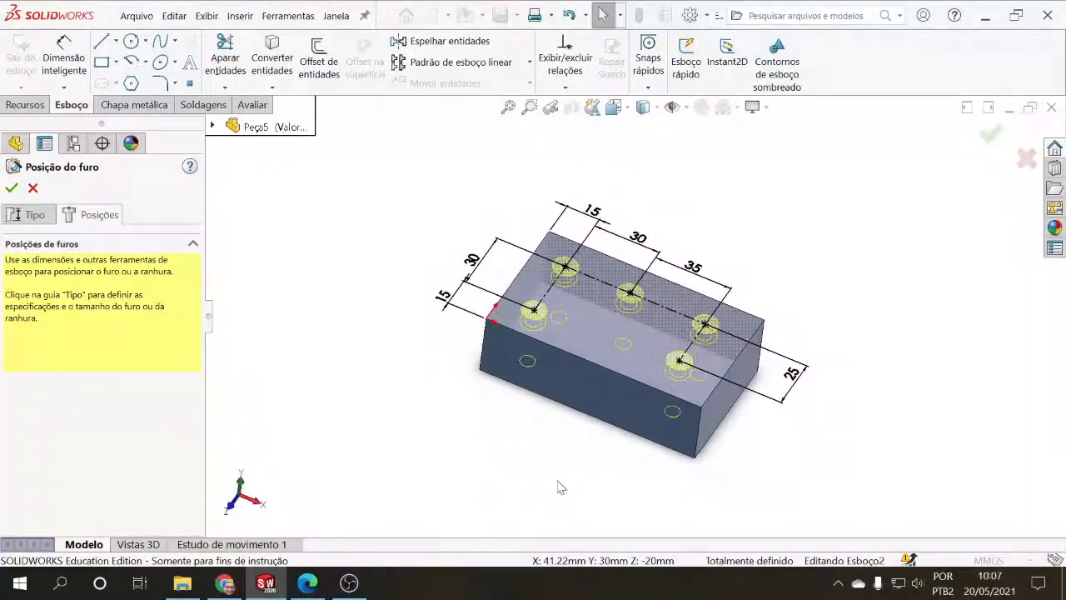
{"action": "left_click", "coordinate": [33, 215]}
{"action": "left_click", "coordinate": [93, 218]}
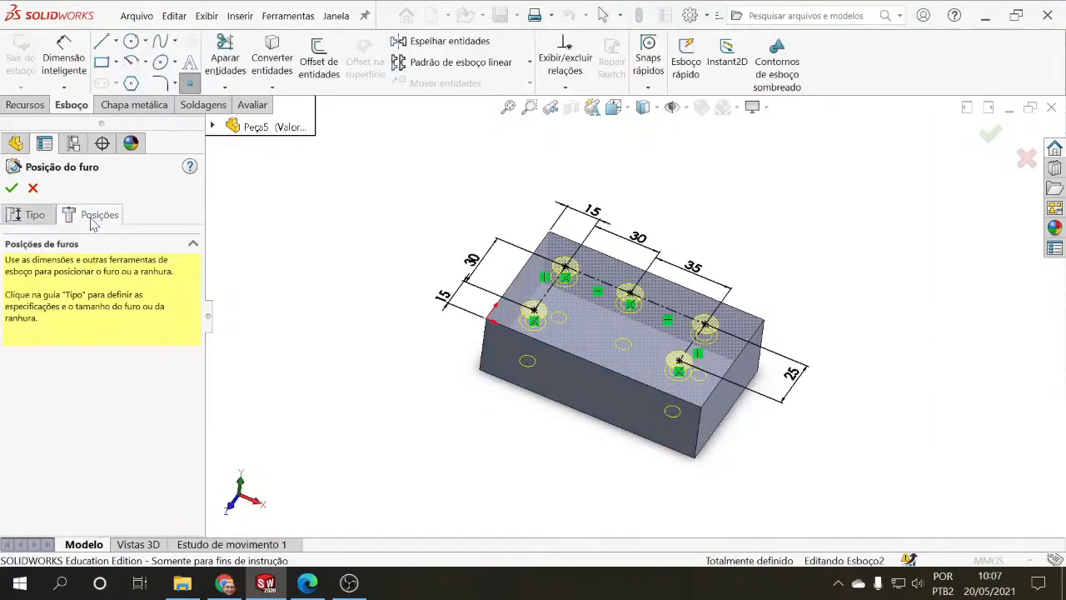
{"action": "left_click", "coordinate": [13, 189]}
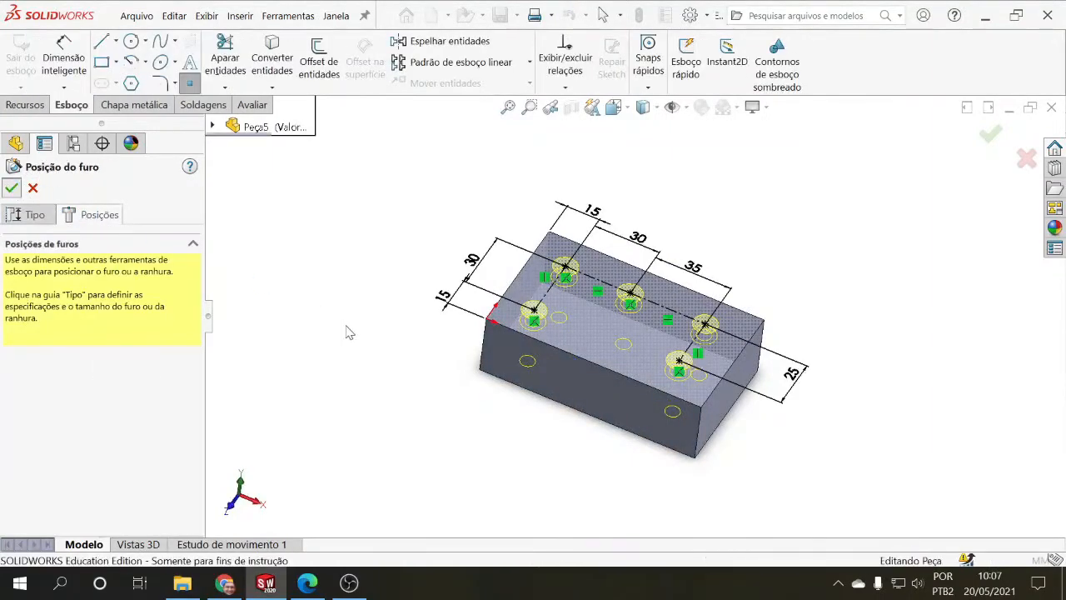
{"action": "mouse_move", "coordinate": [383, 391]}
{"action": "middle_mouse_down"}
{"action": "mouse_move", "coordinate": [369, 431]}
{"action": "mouse_move", "coordinate": [380, 442]}
{"action": "mouse_move", "coordinate": [404, 281]}
{"action": "mouse_move", "coordinate": [445, 136]}
{"action": "mouse_move", "coordinate": [459, 328]}
{"action": "mouse_move", "coordinate": [416, 392]}
{"action": "mouse_move", "coordinate": [366, 388]}
{"action": "middle_mouse_up"}
Examine the position sketch and the profile sketch inside the M6 counterbore feature on the model
{"action": "left_click_drag", "start_coordinate": [205, 374], "coordinate": [356, 374]}
{"action": "left_click", "coordinate": [68, 401]}
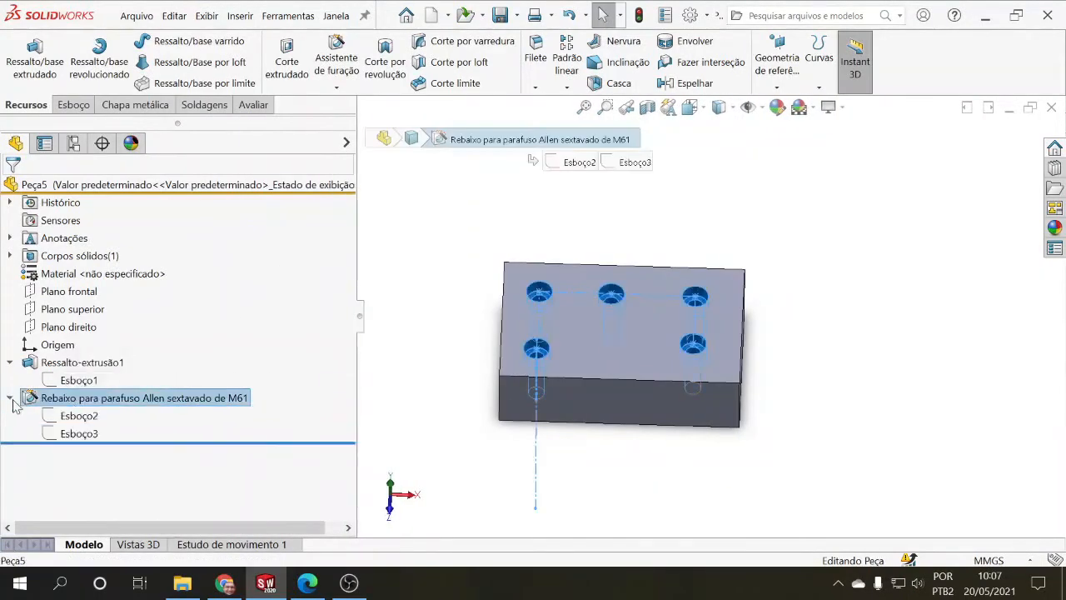
{"action": "left_click", "coordinate": [65, 417]}
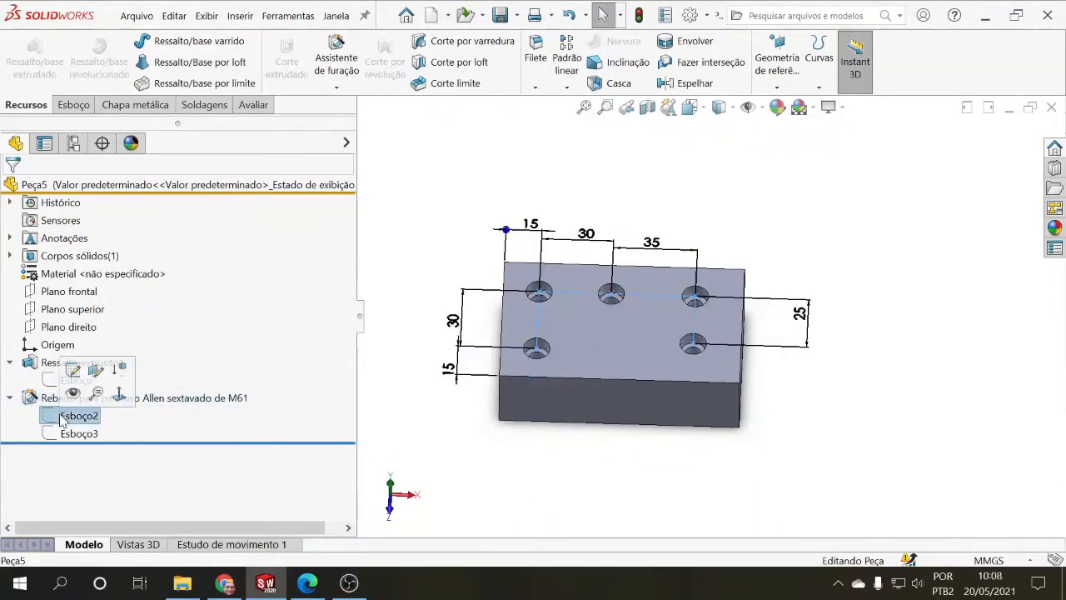
{"action": "left_click", "coordinate": [82, 433]}
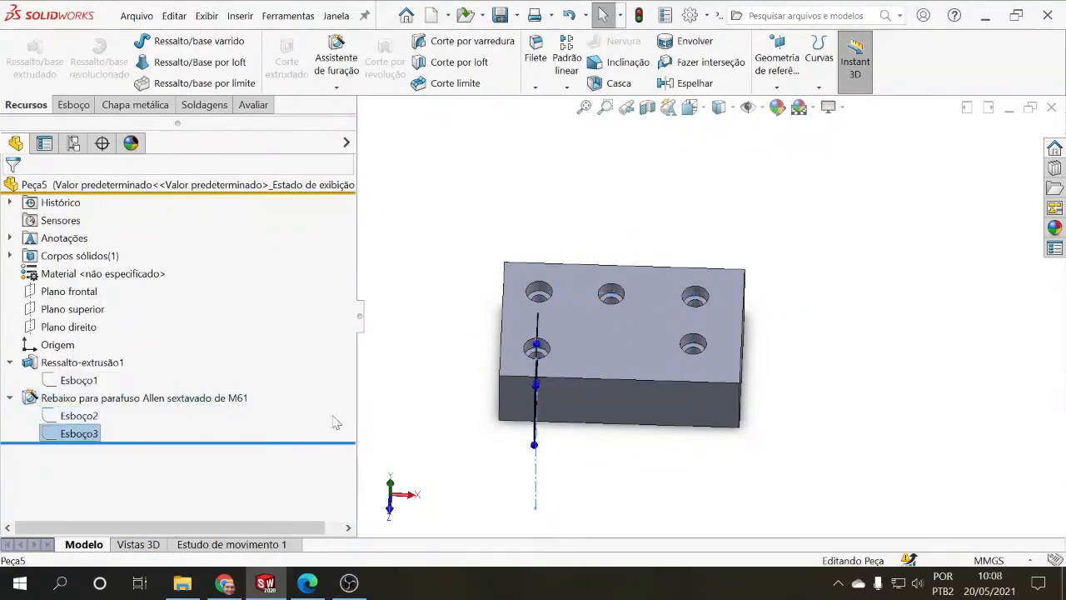
{"action": "middle_click_drag", "start_coordinate": [535, 376], "coordinate": [429, 374]}
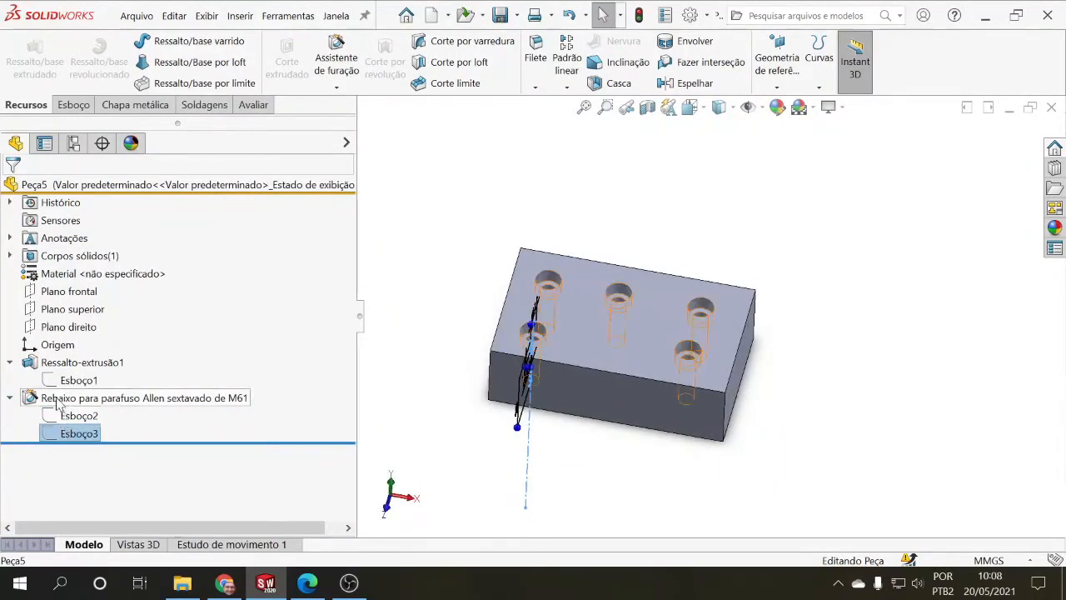
{"action": "left_click", "coordinate": [10, 398]}
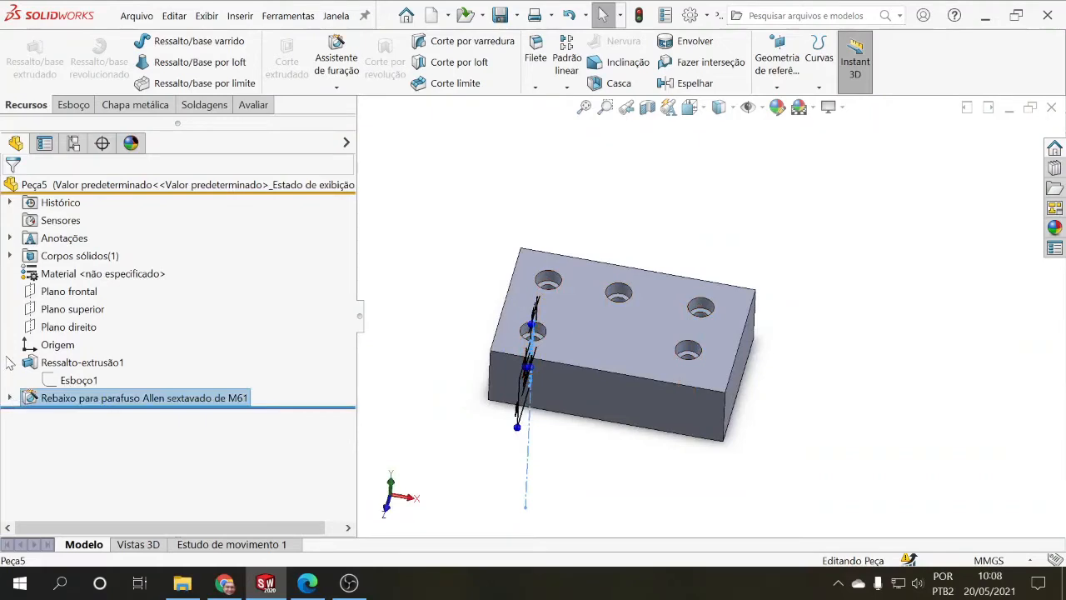
{"action": "left_click", "coordinate": [9, 364]}
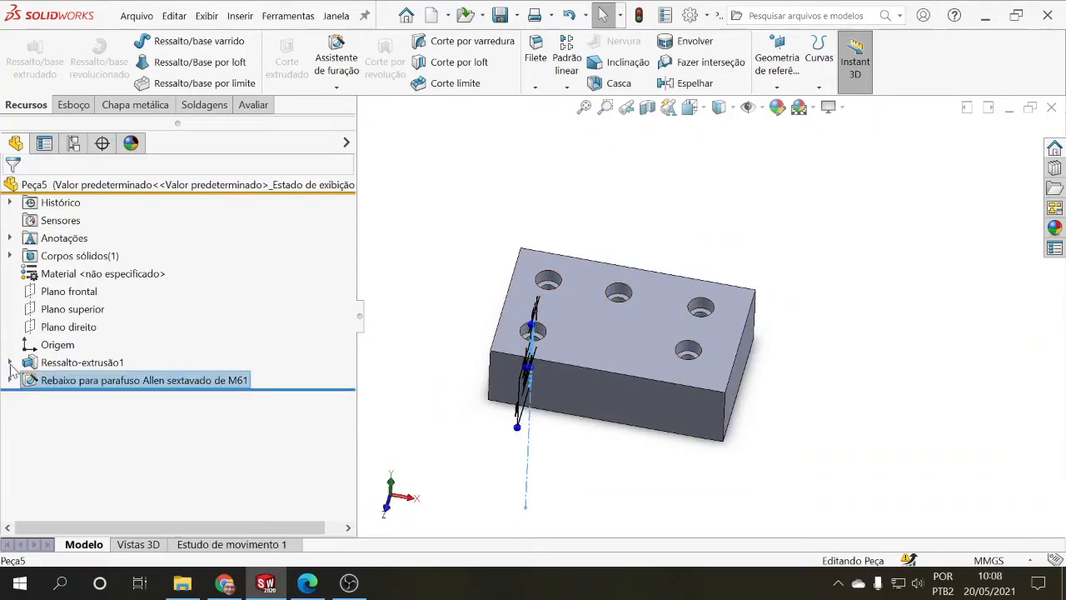
Edit the counterbore feature and change its screw type to Parafuso sextavado grau C ISO 4016
{"action": "right_click", "coordinate": [190, 384]}
{"action": "left_click", "coordinate": [218, 188]}
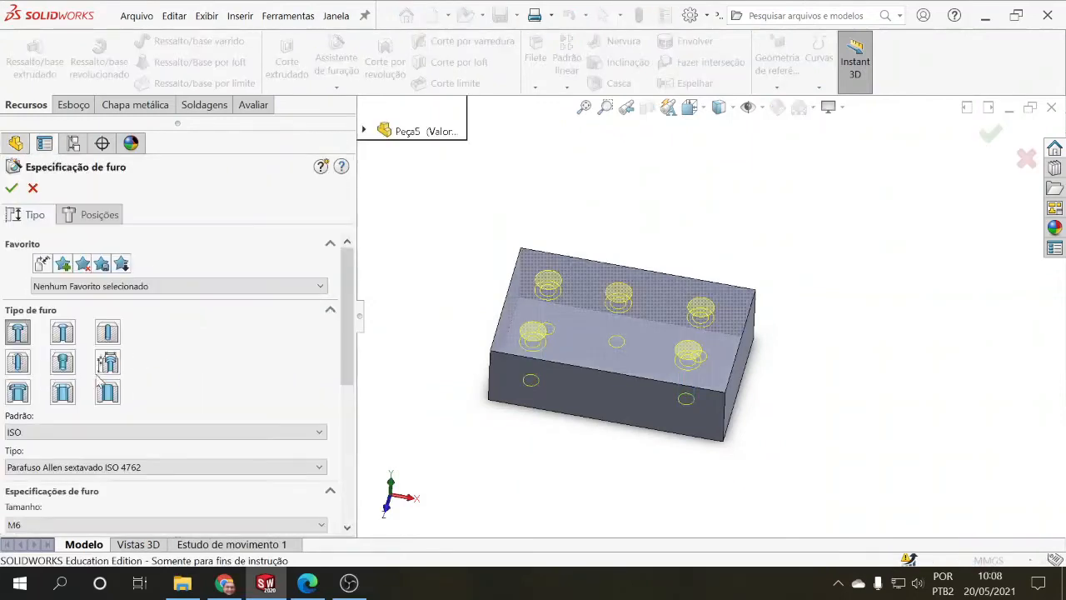
{"action": "scroll", "coordinate": [351, 376], "scroll_direction": "down", "scroll_amount": 2}
{"action": "scroll", "coordinate": [351, 376], "scroll_direction": "down", "scroll_amount": 2}
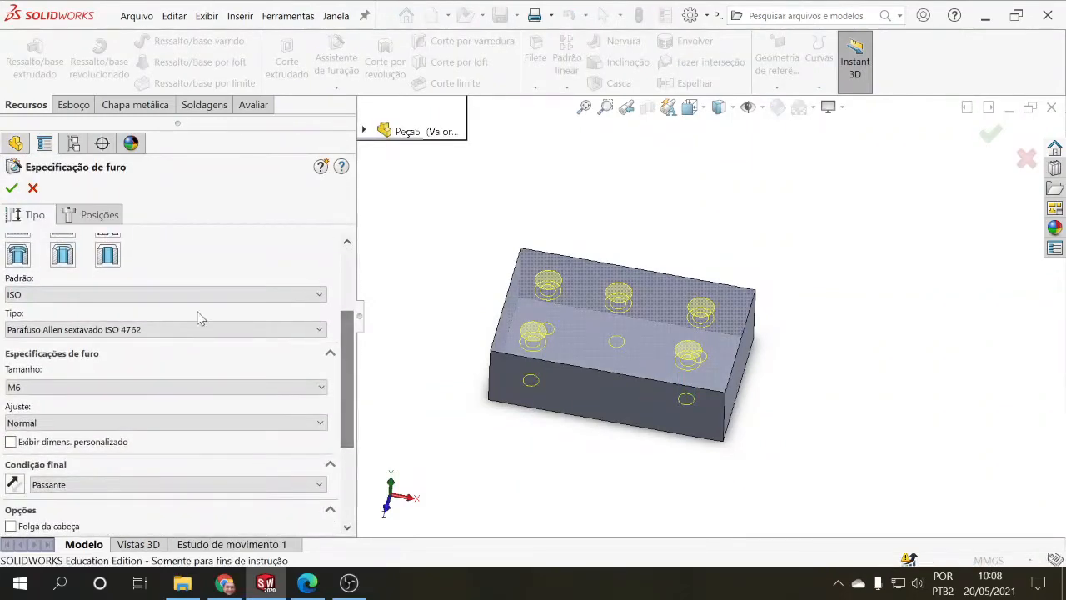
{"action": "left_click", "coordinate": [317, 331]}
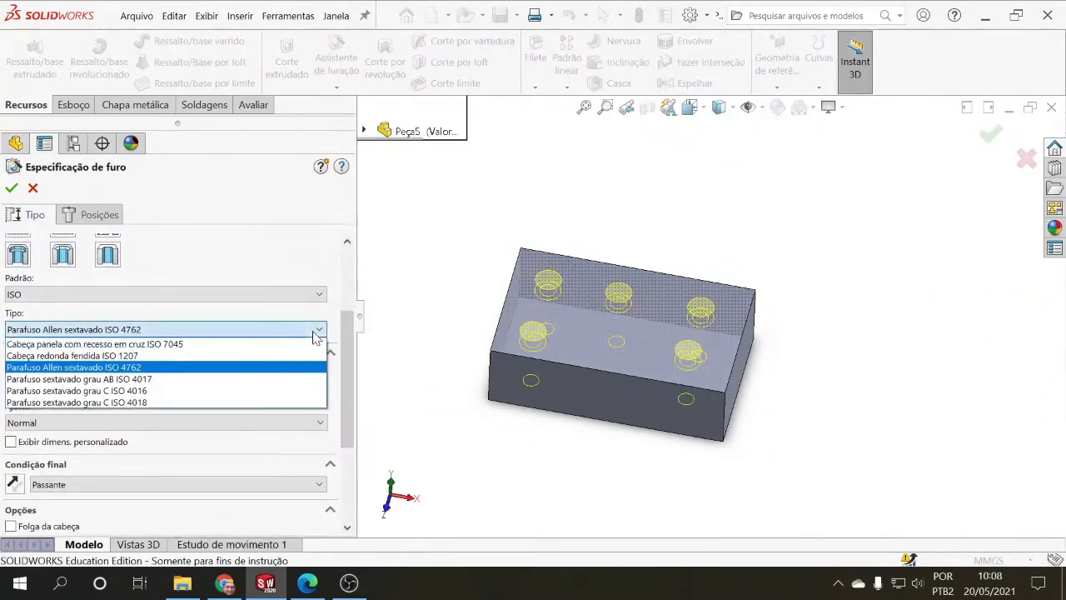
{"action": "left_click", "coordinate": [142, 392]}
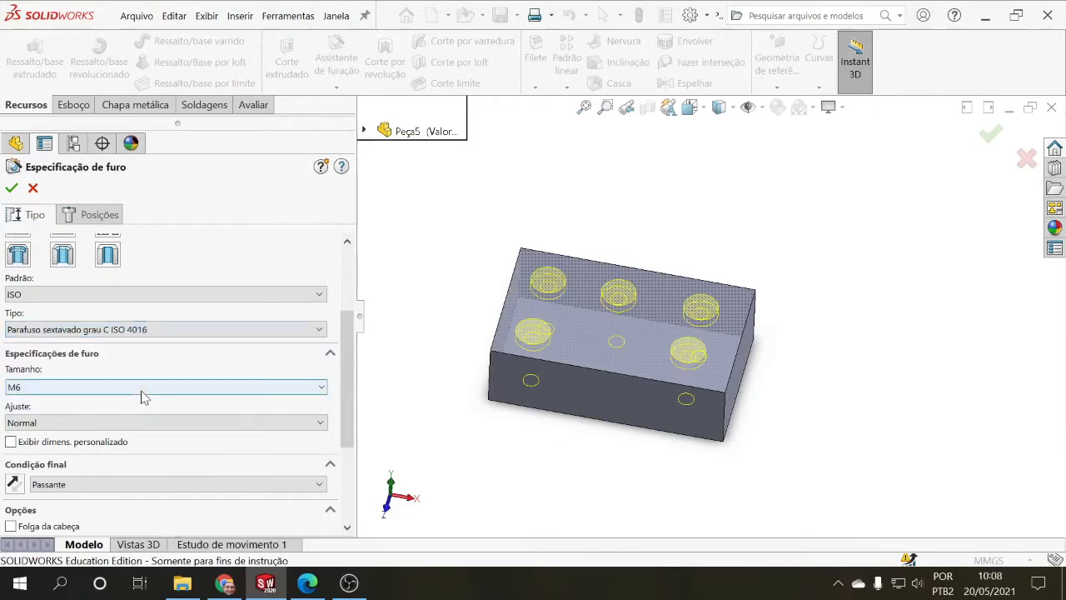
{"action": "left_click", "coordinate": [12, 187]}
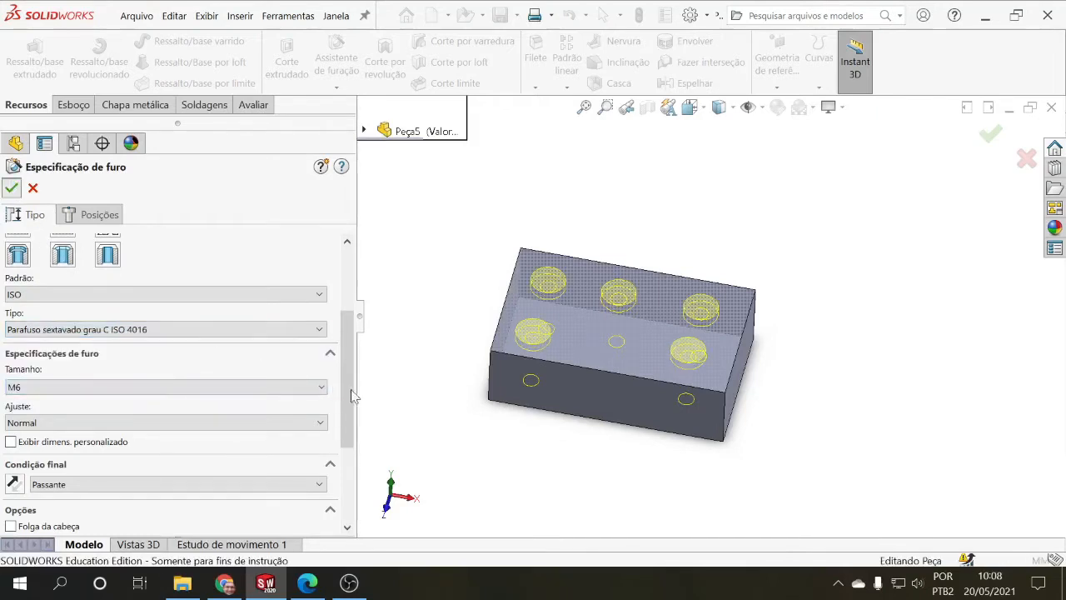
{"action": "mouse_move", "coordinate": [421, 409]}
{"action": "middle_mouse_down"}
{"action": "mouse_move", "coordinate": [444, 466]}
{"action": "mouse_move", "coordinate": [438, 512]}
{"action": "mouse_move", "coordinate": [431, 445]}
{"action": "mouse_move", "coordinate": [447, 202]}
{"action": "mouse_move", "coordinate": [418, 419]}
{"action": "middle_mouse_up"}
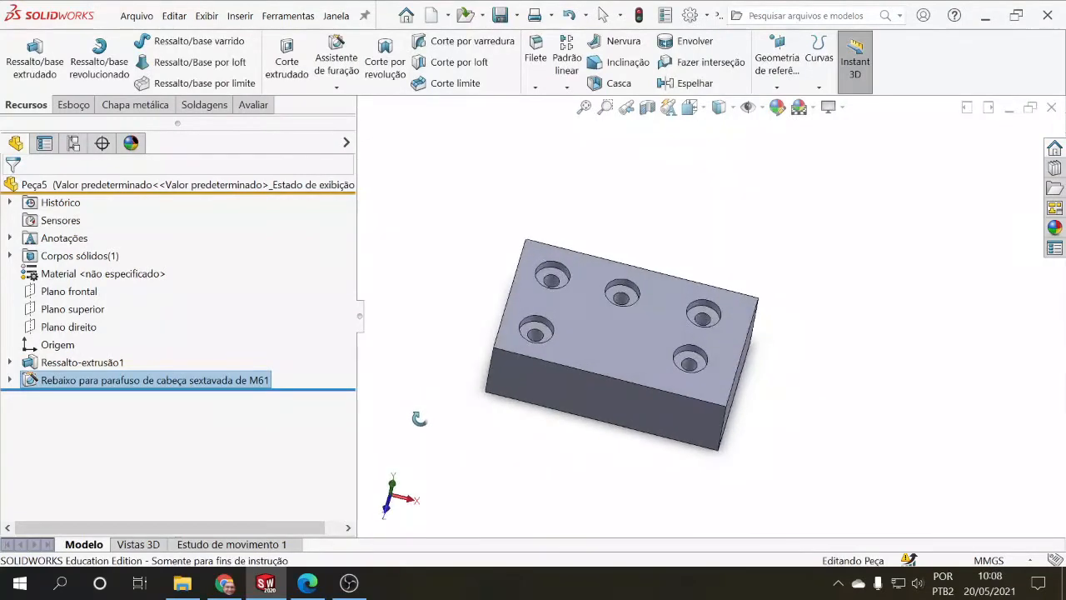
Change the five holes to countersunk holes of type Cabeça de soquete CTSK sextavada ISO 10642
{"action": "left_click", "coordinate": [47, 382]}
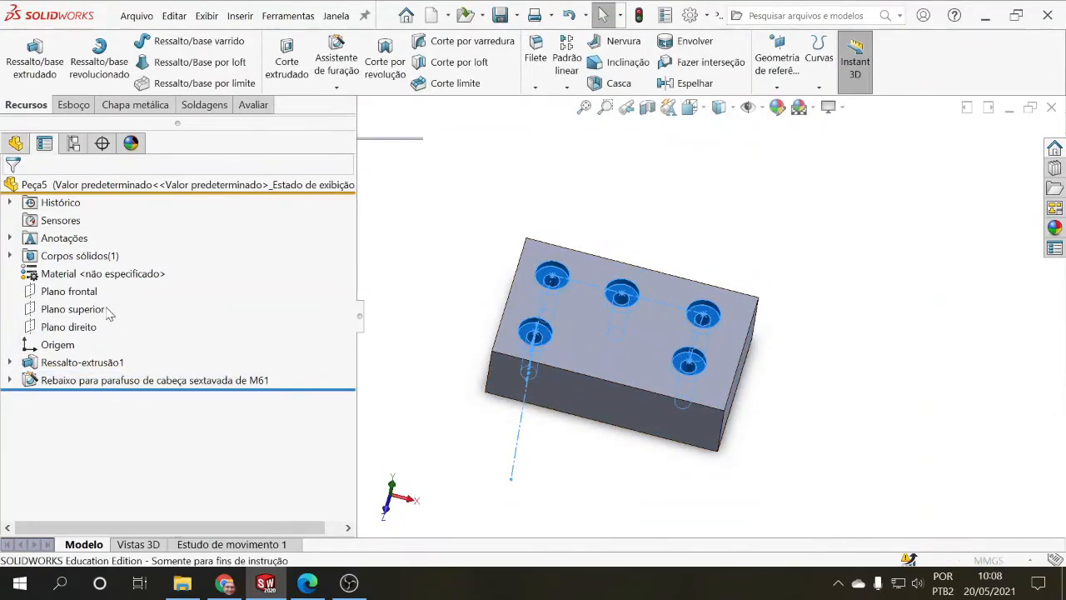
{"action": "left_click", "coordinate": [61, 337]}
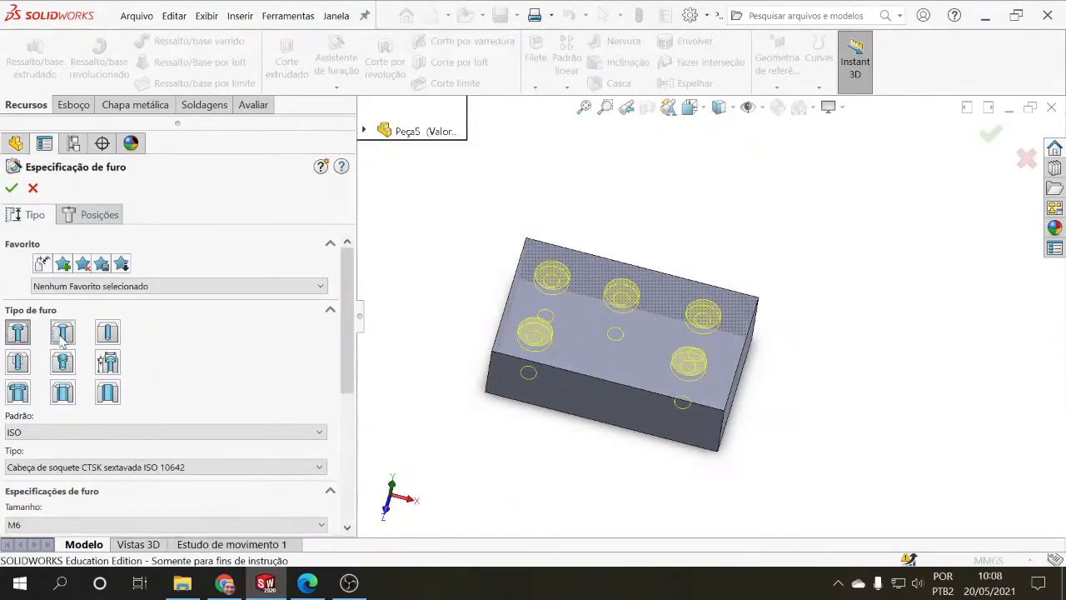
{"action": "left_click", "coordinate": [166, 468]}
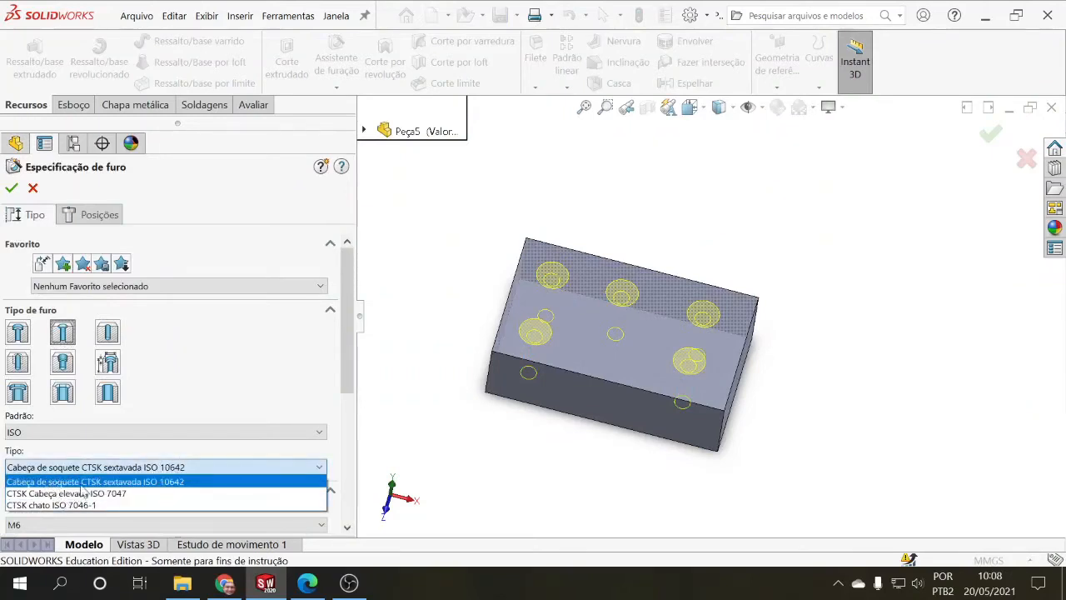
{"action": "left_click", "coordinate": [182, 486]}
{"action": "left_click", "coordinate": [12, 188]}
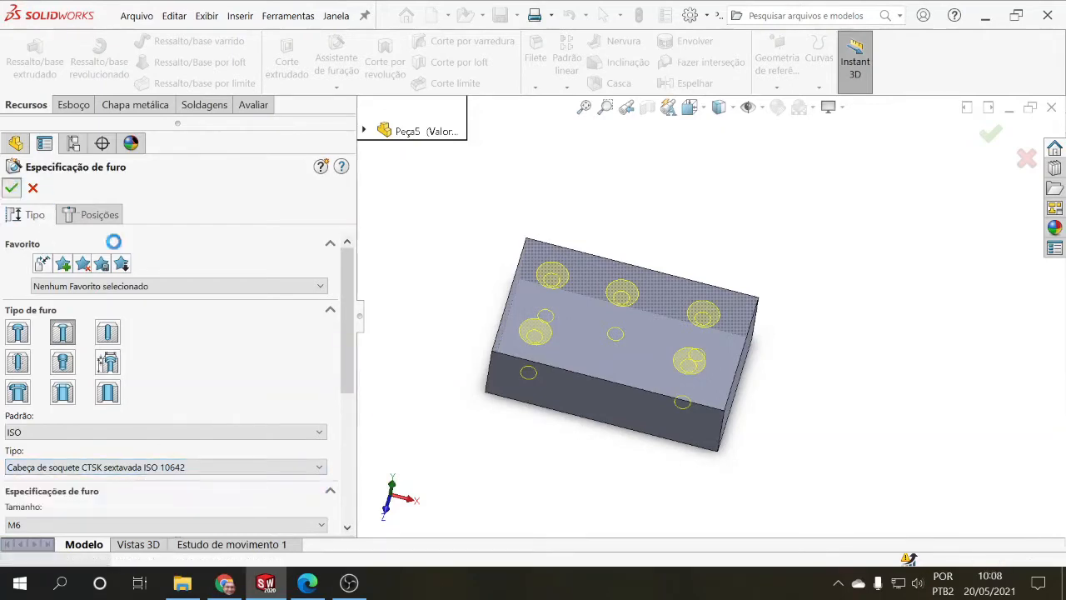
{"action": "middle_click_drag", "start_coordinate": [430, 286], "coordinate": [412, 242]}
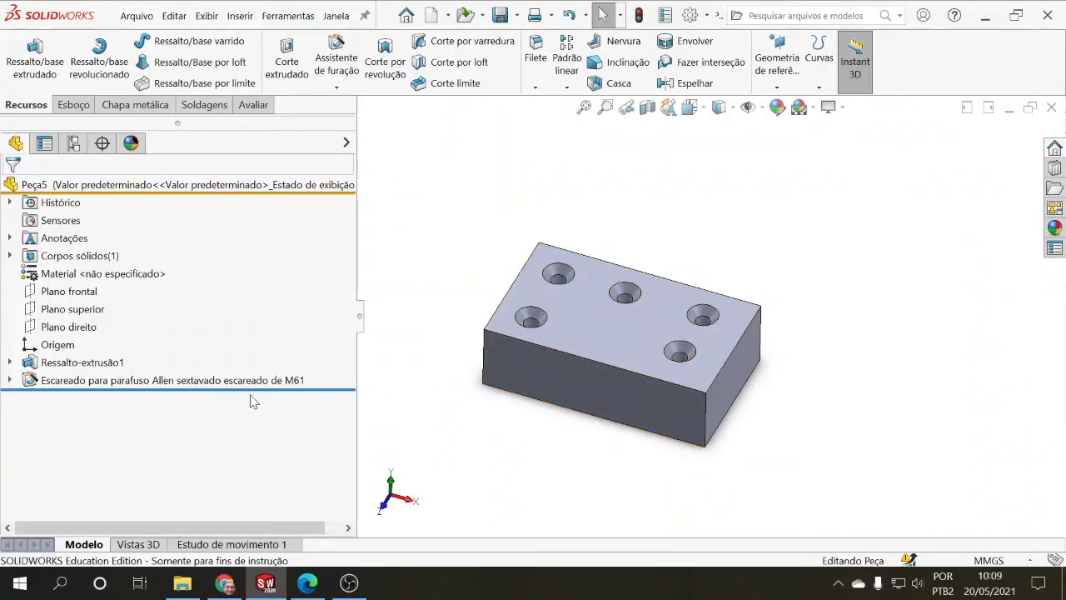
Reopen the countersunk hole feature for editing and switch its hole type to a plain straight hole
{"action": "left_click", "coordinate": [155, 381]}
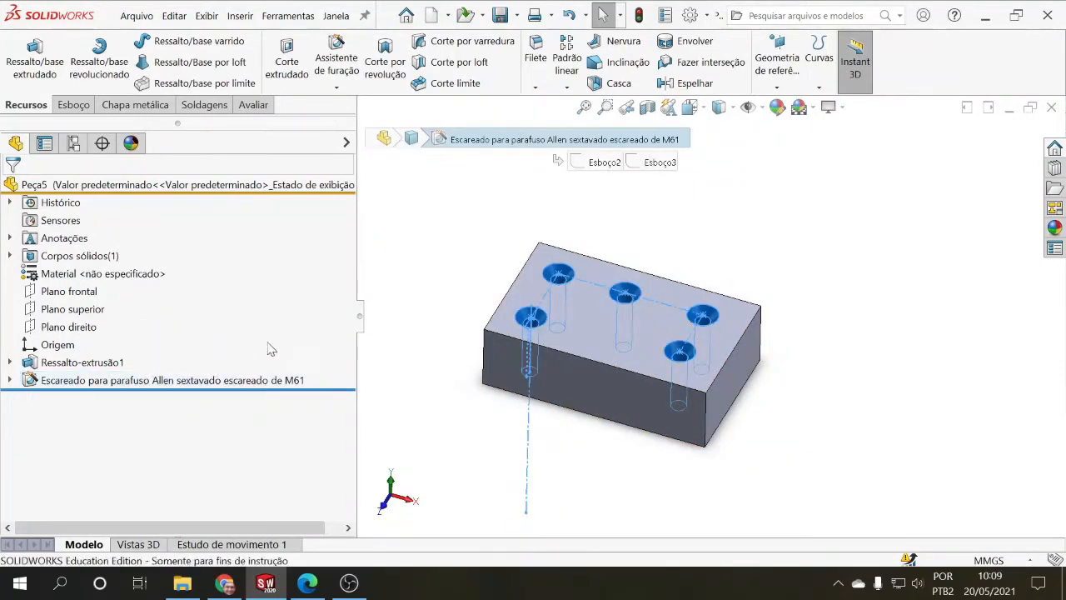
{"action": "right_click_drag", "start_coordinate": [430, 374], "coordinate": [409, 381]}
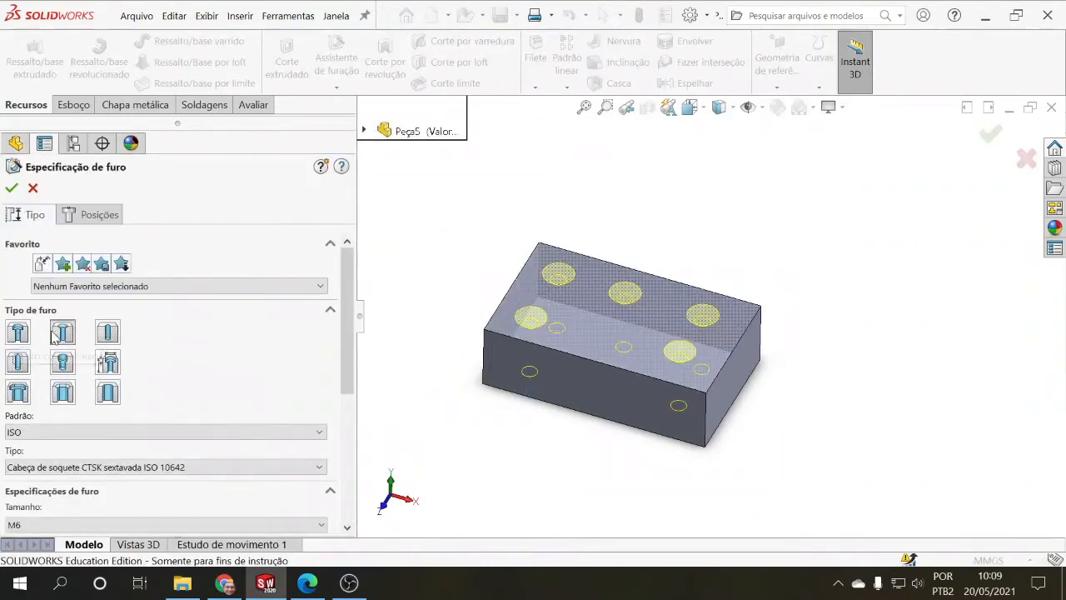
{"action": "left_click", "coordinate": [17, 335]}
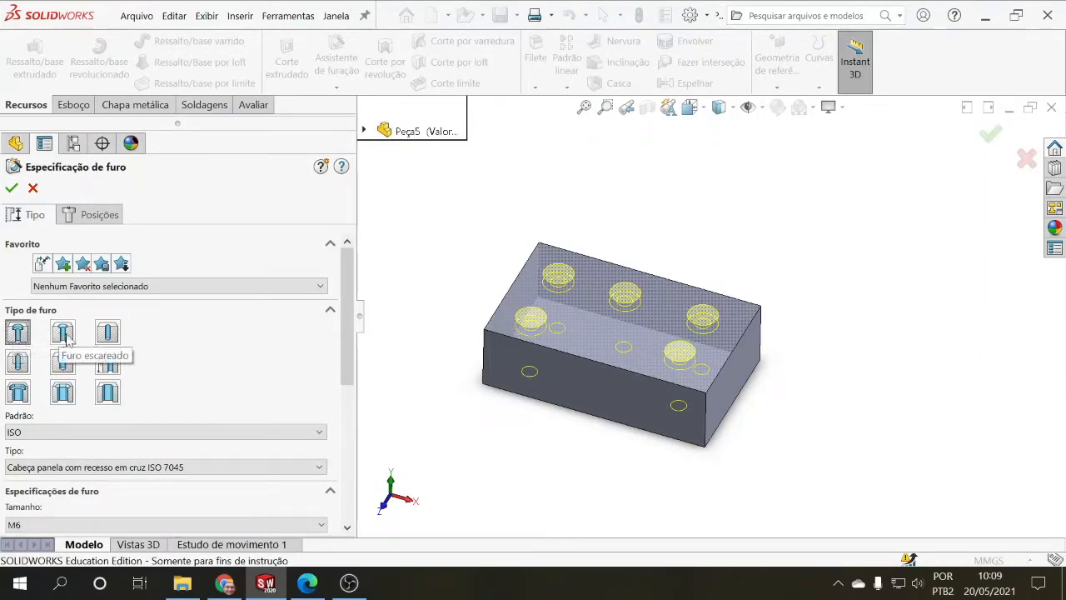
{"action": "left_click", "coordinate": [107, 333]}
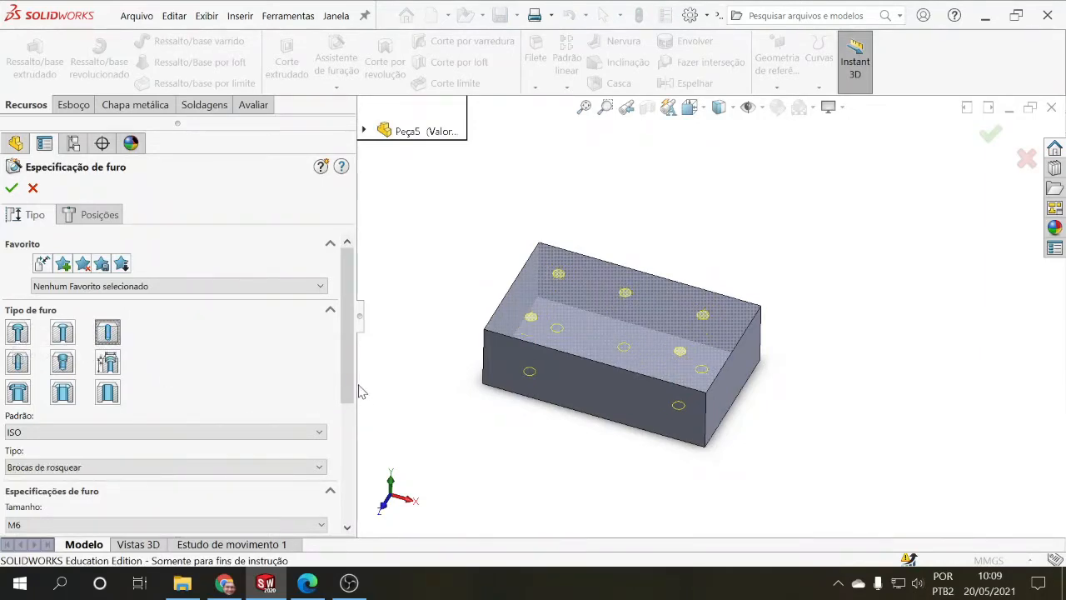
Try the Folgas de parafuso and Furos-guia types for the plain holes, and set the type to Tamanhos de broca
{"action": "scroll", "coordinate": [333, 383], "scroll_direction": "down", "scroll_amount": 3}
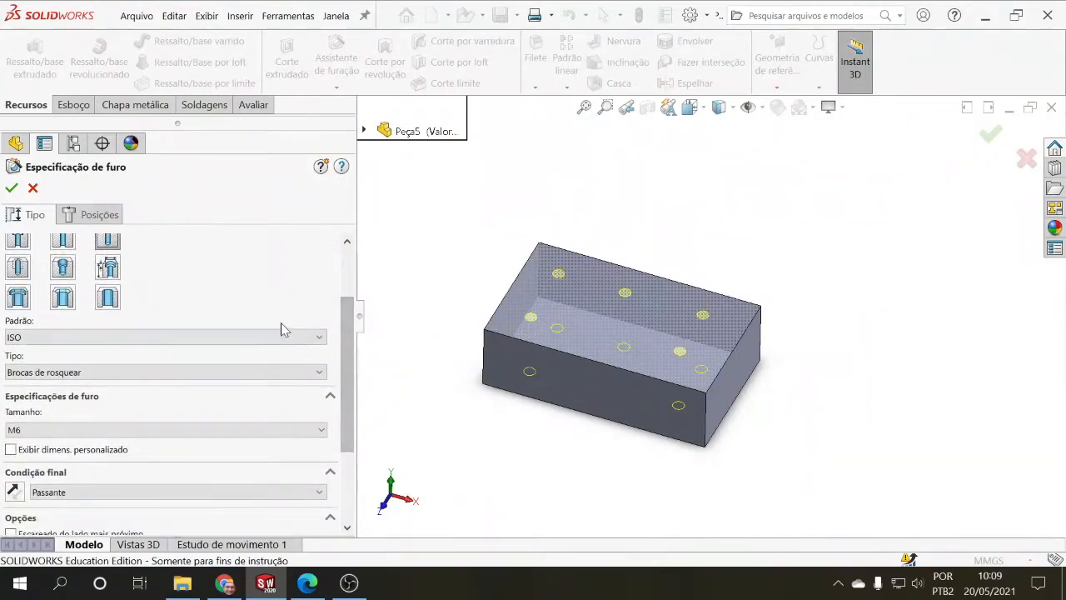
{"action": "left_click", "coordinate": [133, 372]}
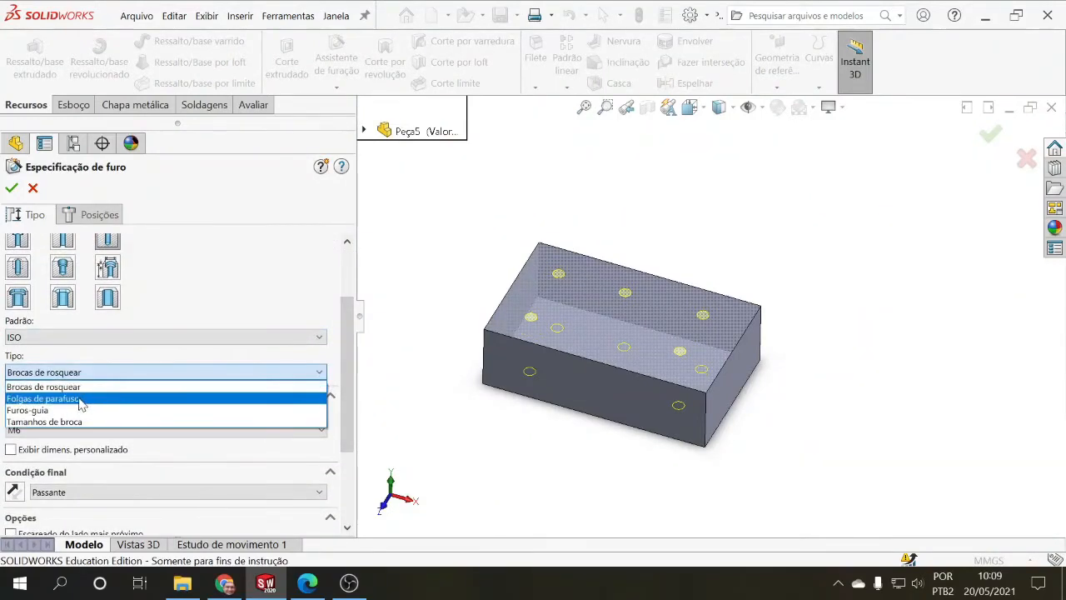
{"action": "left_click", "coordinate": [80, 400]}
{"action": "left_click", "coordinate": [91, 372]}
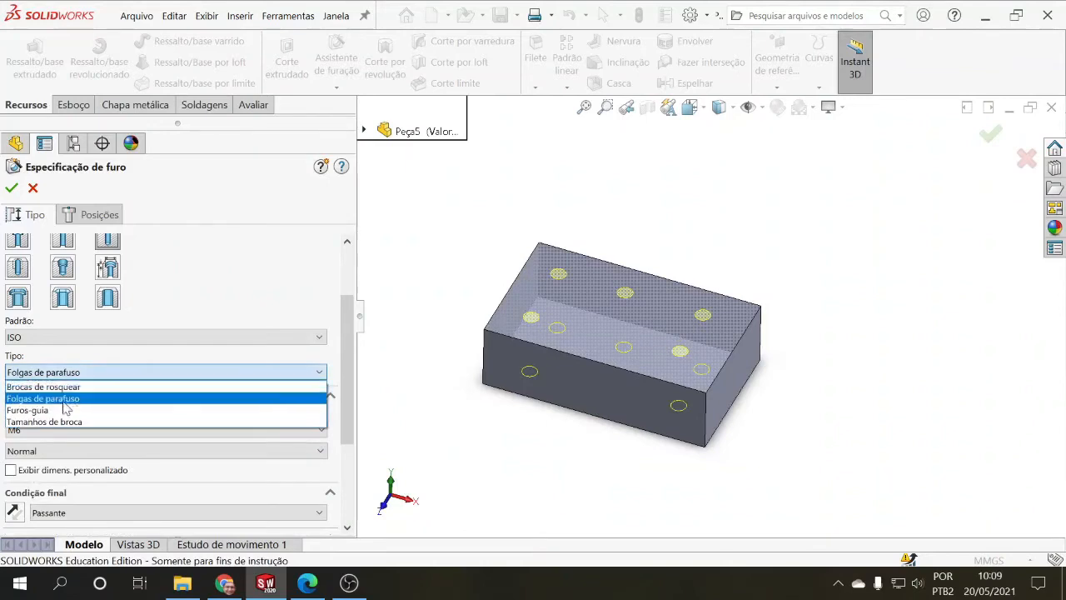
{"action": "left_click", "coordinate": [60, 413]}
{"action": "left_click", "coordinate": [84, 372]}
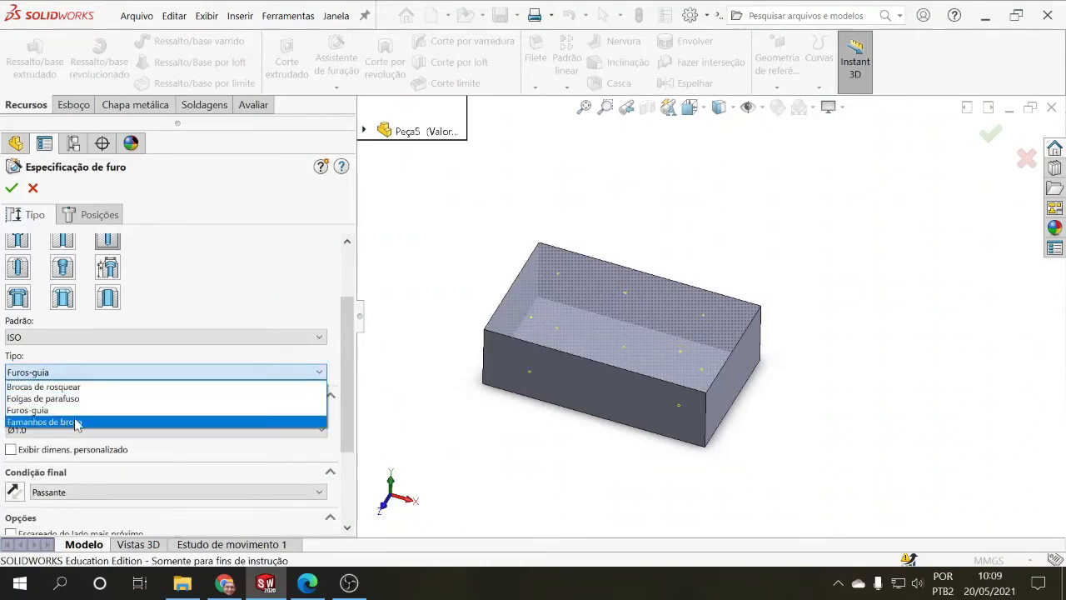
{"action": "left_click", "coordinate": [73, 421]}
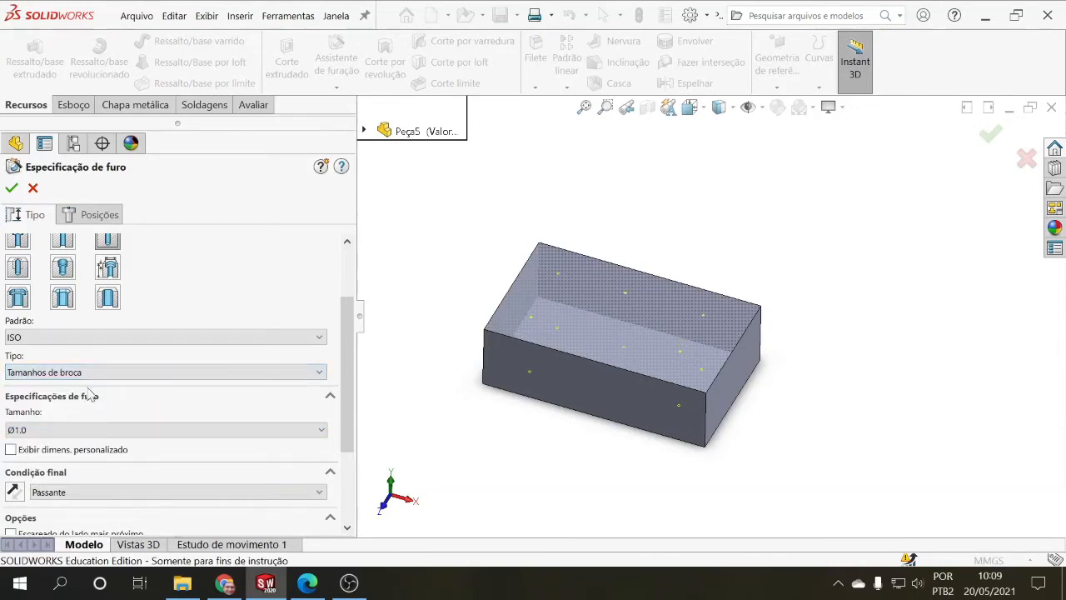
Set the drill size of the five plain holes to Ø17.5
{"action": "left_click", "coordinate": [98, 428]}
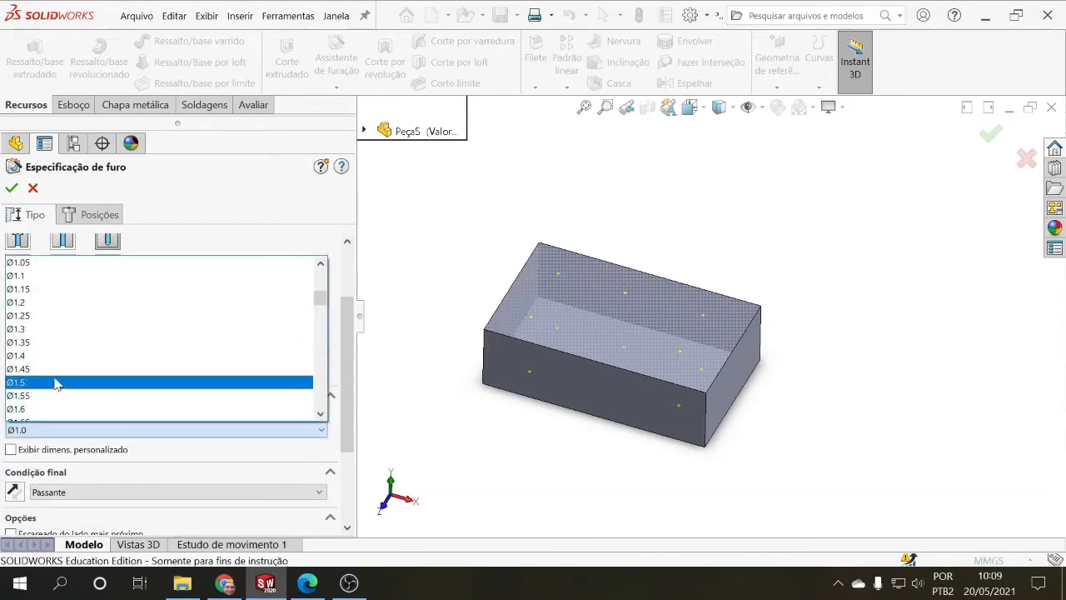
{"action": "scroll", "coordinate": [193, 366], "scroll_direction": "down", "scroll_amount": 15}
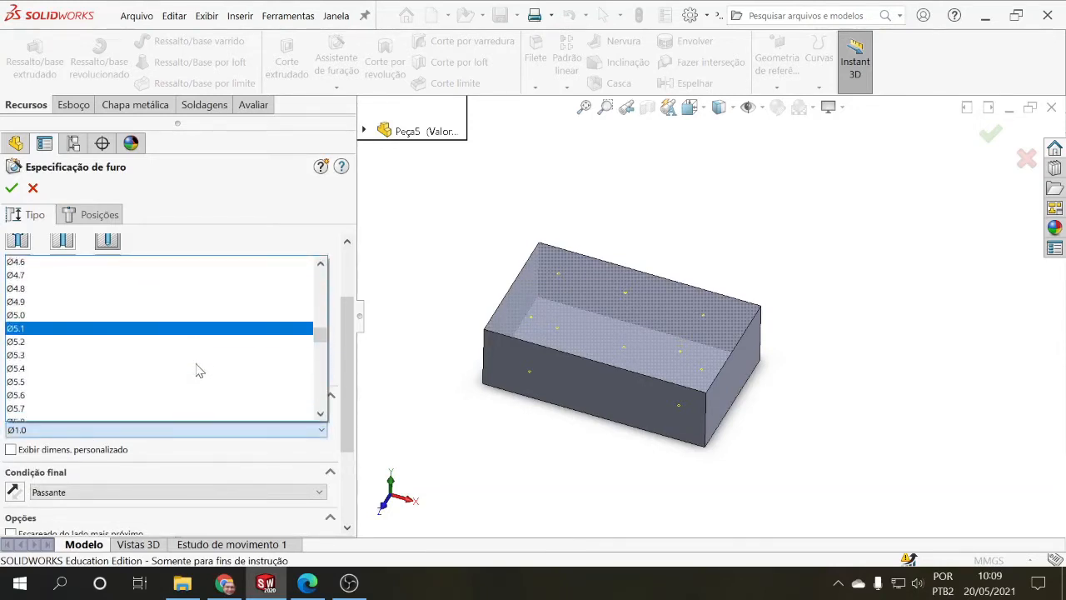
{"action": "scroll", "coordinate": [198, 371], "scroll_direction": "down", "scroll_amount": 20}
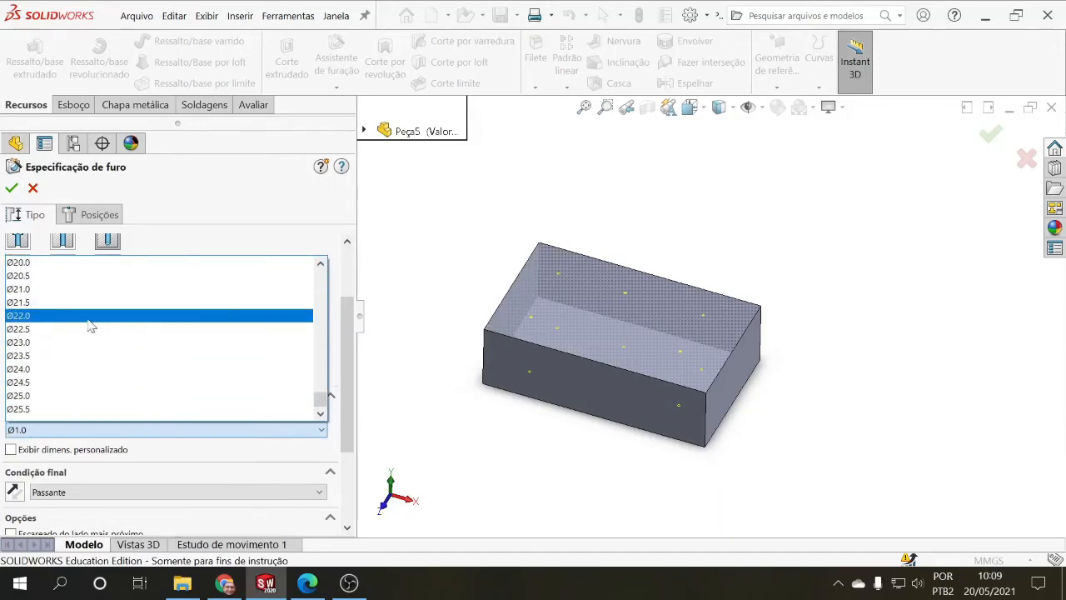
{"action": "scroll", "coordinate": [83, 328], "scroll_direction": "up", "scroll_amount": 3}
{"action": "left_click", "coordinate": [71, 315]}
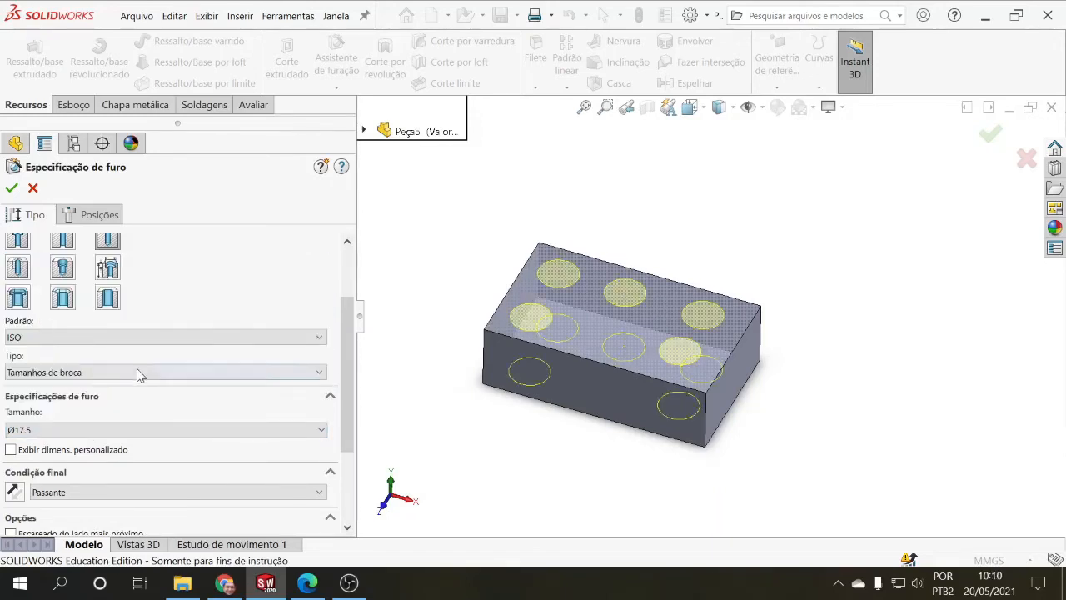
Open the available drill sizes for the plain holes
{"action": "left_click", "coordinate": [71, 430]}
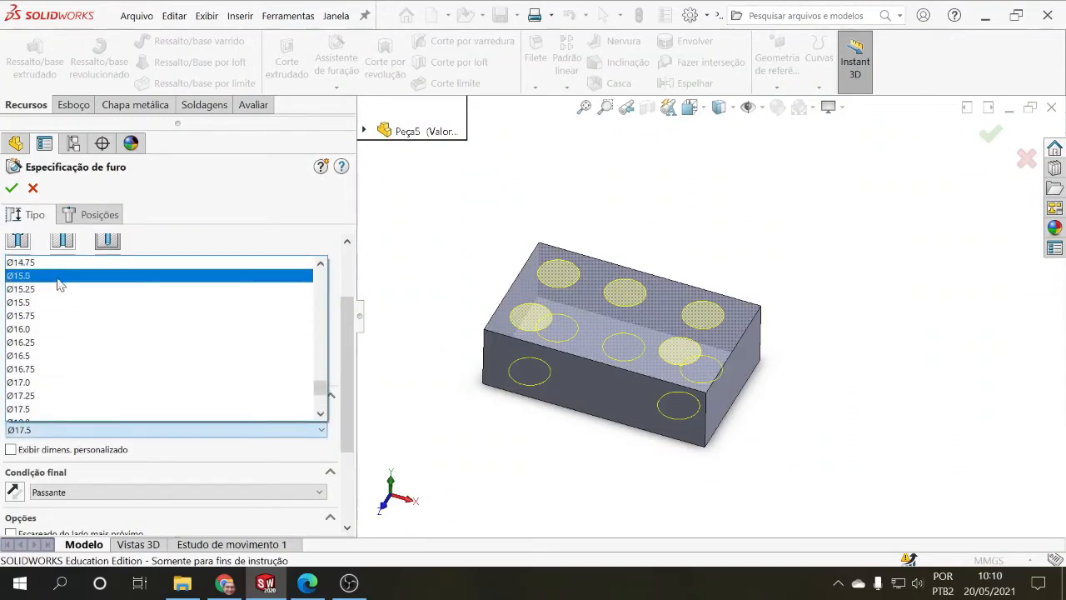
Set the hole size to Ø15.25 with a Cego (blind) end condition and depth measured to the tip
{"action": "left_click", "coordinate": [60, 289]}
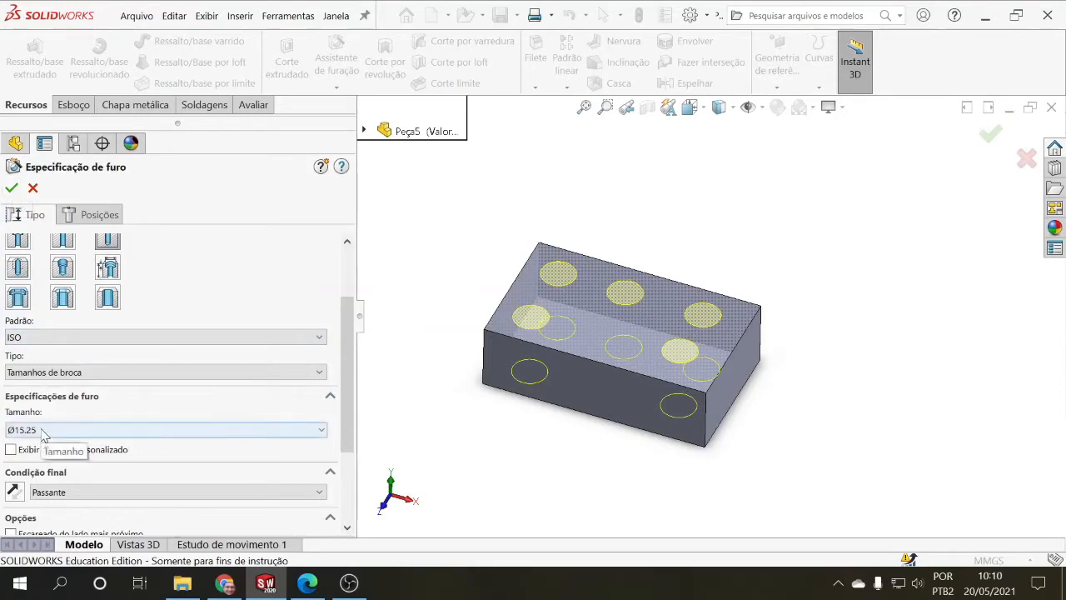
{"action": "scroll", "coordinate": [75, 433], "scroll_direction": "down", "scroll_amount": 3}
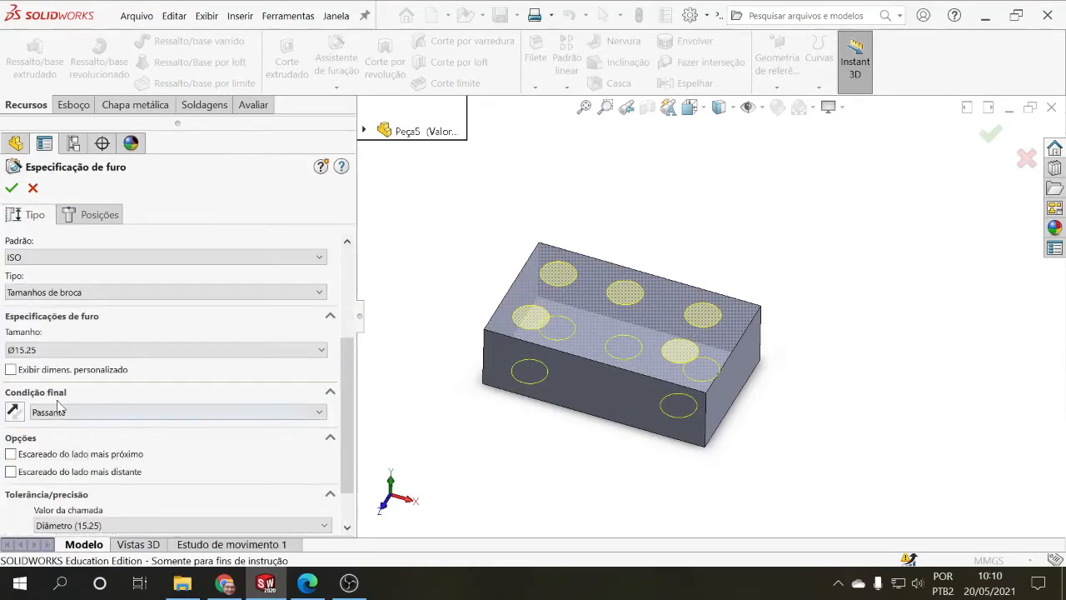
{"action": "left_click", "coordinate": [88, 413]}
{"action": "left_click", "coordinate": [83, 424]}
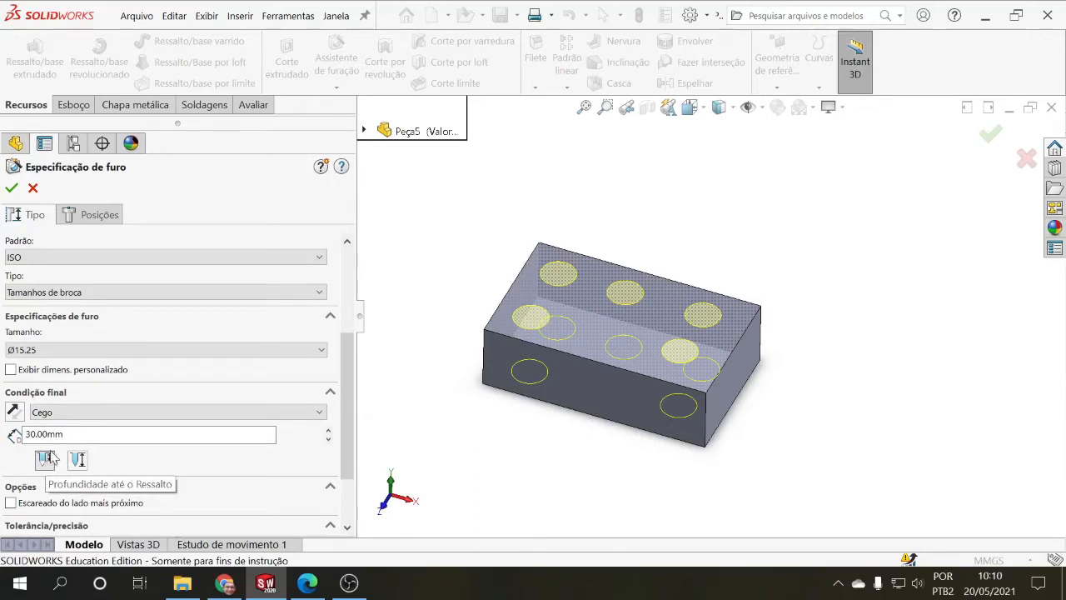
{"action": "left_click", "coordinate": [76, 459]}
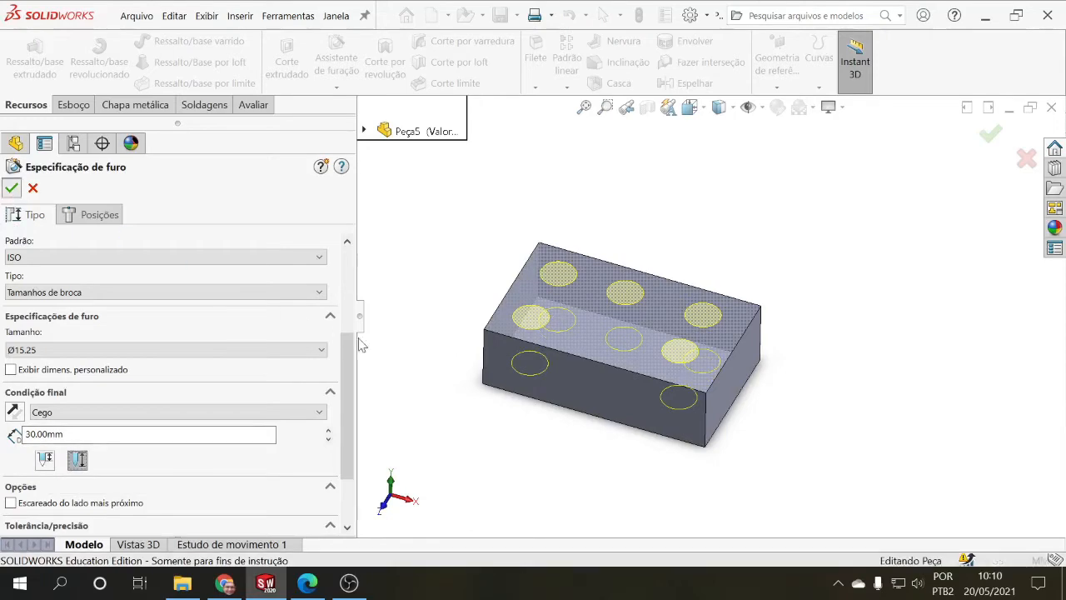
Set the blind depth of the five holes to 10 mm and apply the hole feature
{"action": "mouse_move", "coordinate": [440, 373]}
{"action": "middle_mouse_down"}
{"action": "mouse_move", "coordinate": [429, 202]}
{"action": "mouse_move", "coordinate": [427, 372]}
{"action": "middle_mouse_up"}
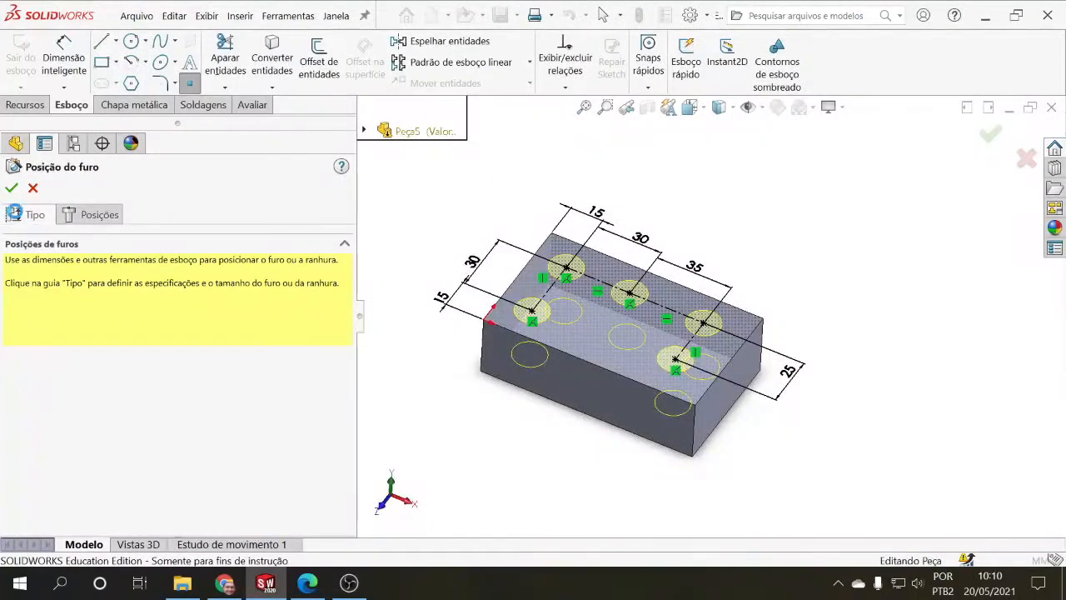
{"action": "left_click", "coordinate": [15, 213]}
{"action": "scroll", "coordinate": [64, 450], "scroll_direction": "down", "scroll_amount": 5}
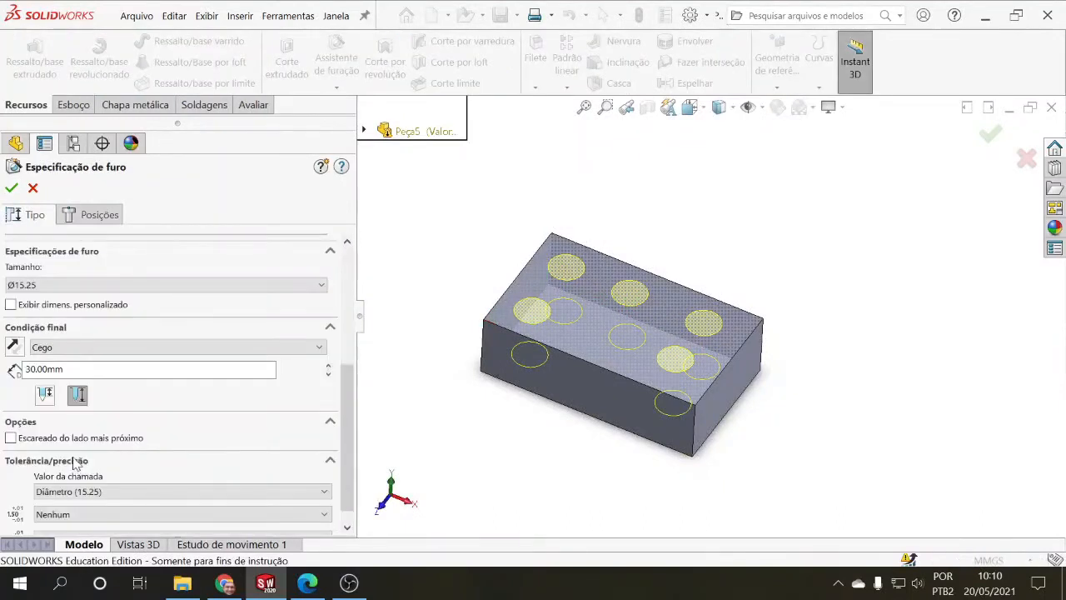
{"action": "left_click", "coordinate": [58, 369]}
{"action": "left_click_drag", "start_coordinate": [64, 369], "coordinate": [6, 371]}
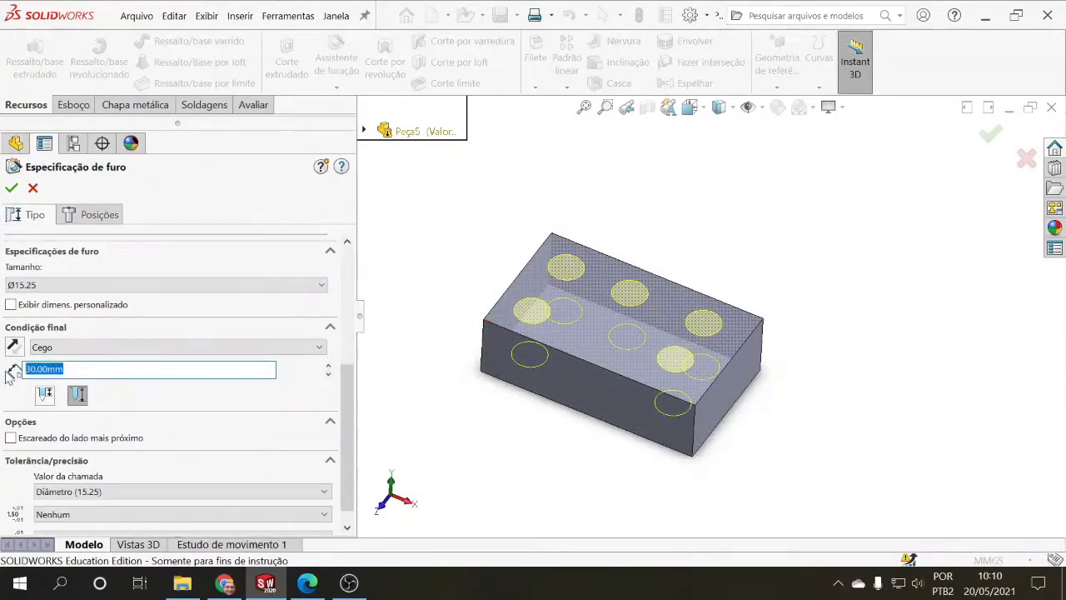
{"action": "type", "text": "10"}
{"action": "key", "text": "Return"}
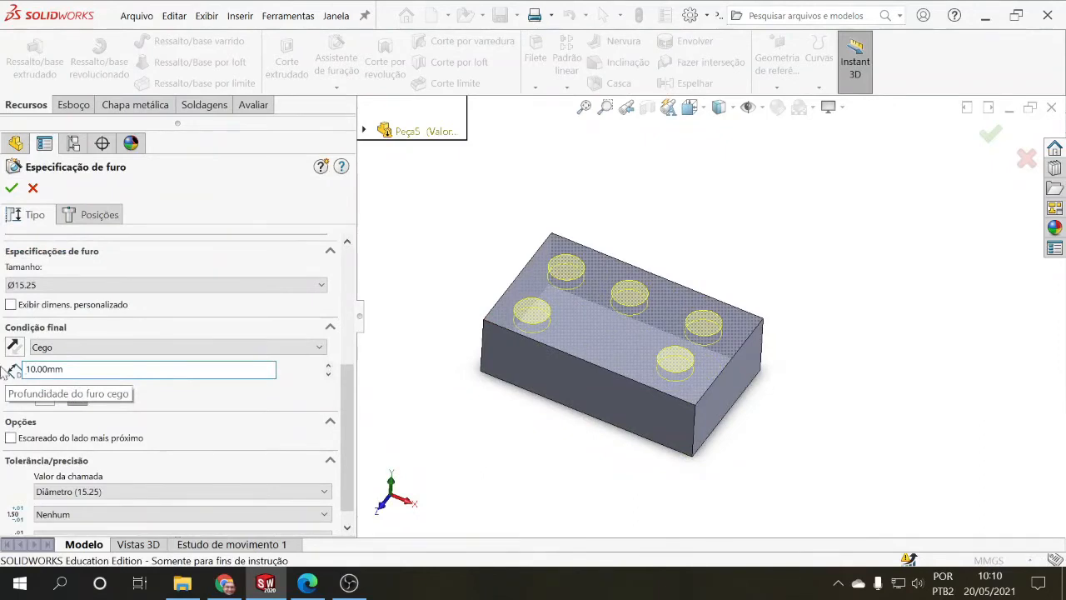
{"action": "left_click", "coordinate": [10, 187]}
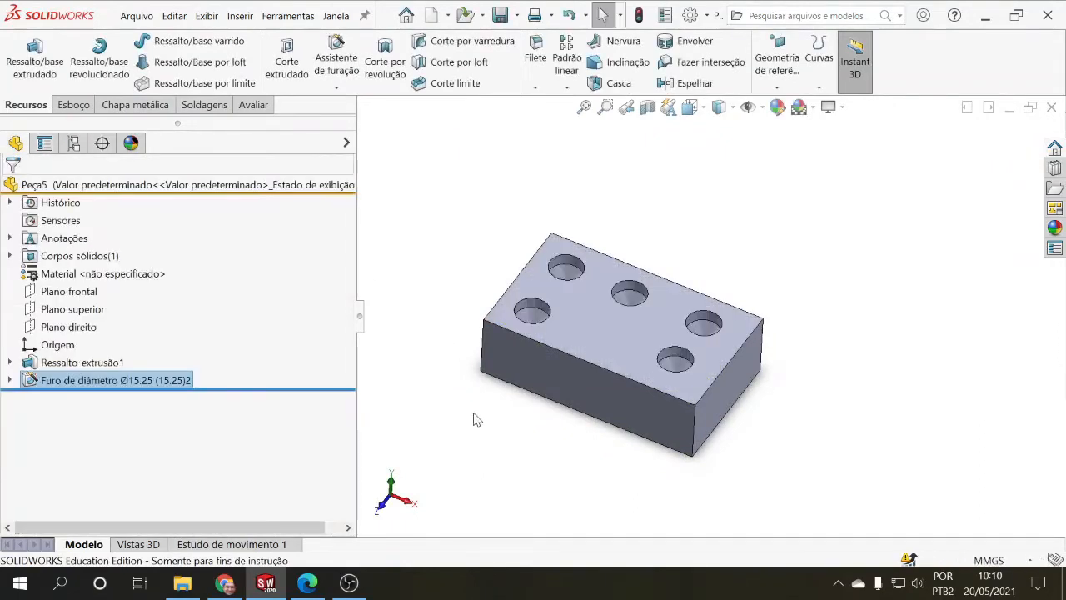
Edit the five-hole feature and set its end condition to Passante (through all)
{"action": "middle_click_drag", "start_coordinate": [473, 419], "coordinate": [449, 467]}
{"action": "left_click", "coordinate": [106, 381]}
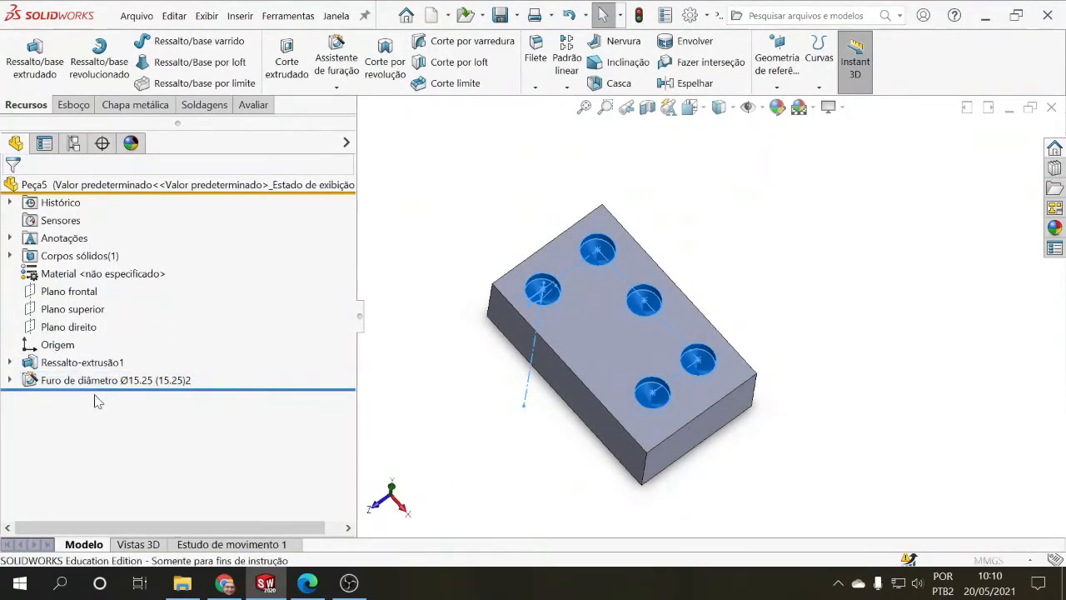
{"action": "scroll", "coordinate": [83, 417], "scroll_direction": "down", "scroll_amount": 5}
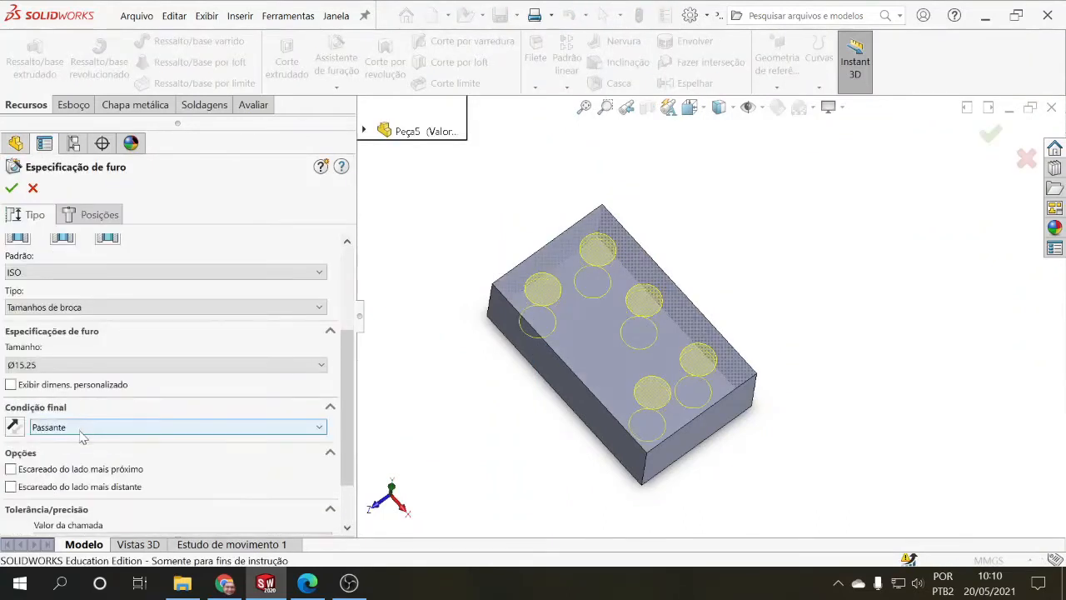
{"action": "scroll", "coordinate": [83, 433], "scroll_direction": "down", "scroll_amount": 1}
{"action": "scroll", "coordinate": [90, 429], "scroll_direction": "up", "scroll_amount": 1}
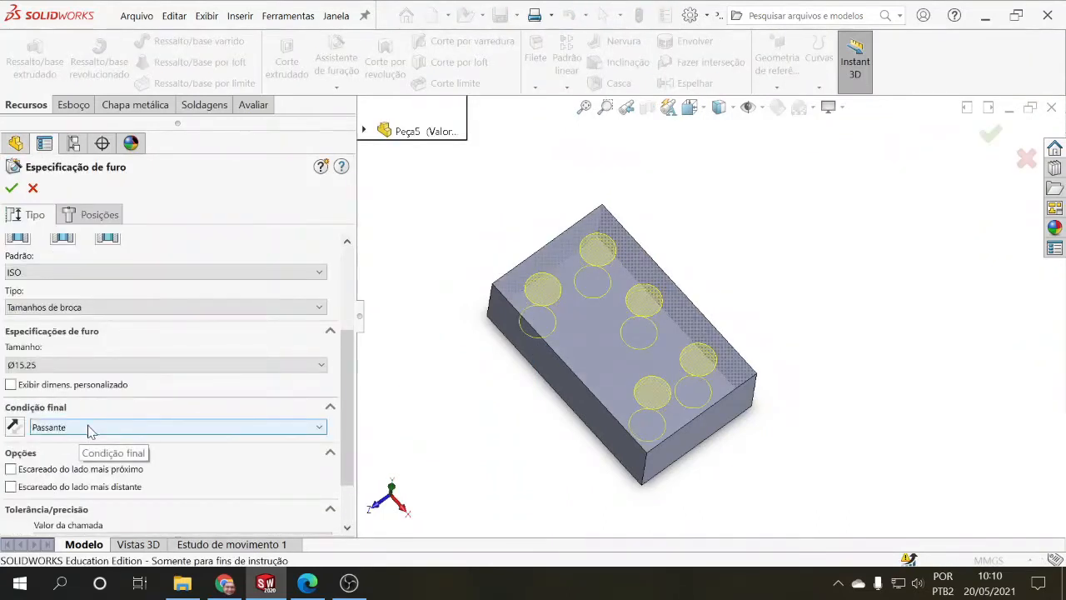
{"action": "left_click", "coordinate": [90, 428]}
{"action": "left_click", "coordinate": [86, 454]}
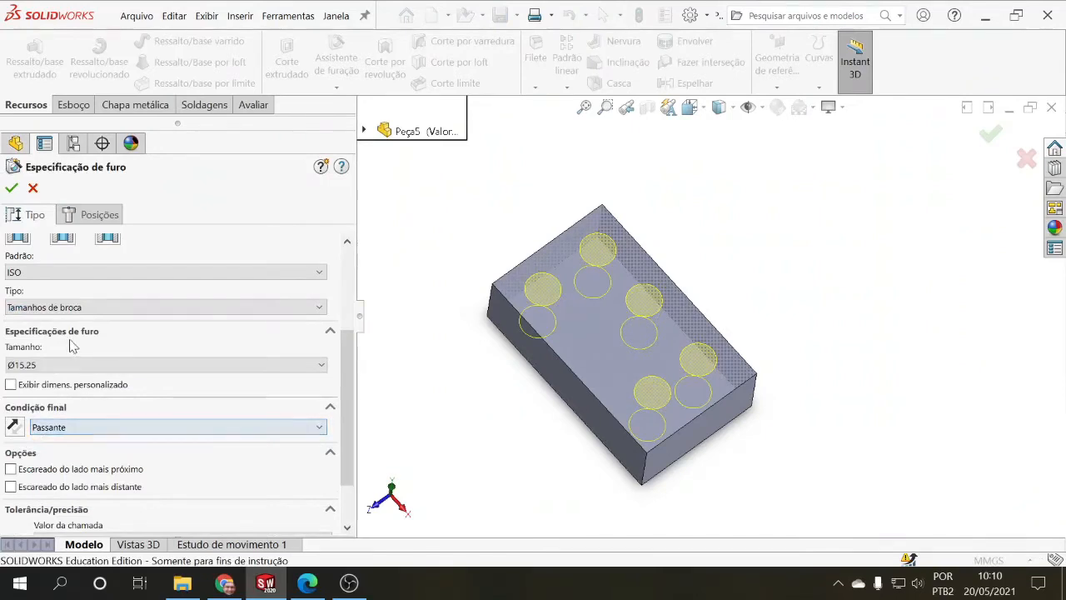
Change the holes to Brocas de rosquear (tap drills) of size M8 and apply the feature
{"action": "left_click", "coordinate": [88, 310]}
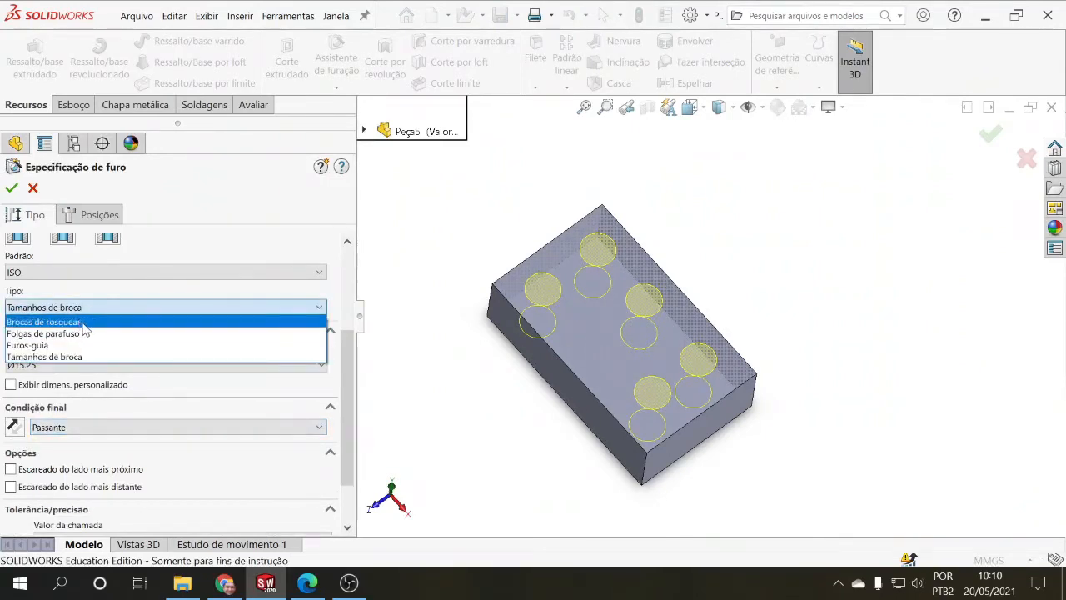
{"action": "left_click", "coordinate": [84, 322]}
{"action": "left_click", "coordinate": [94, 363]}
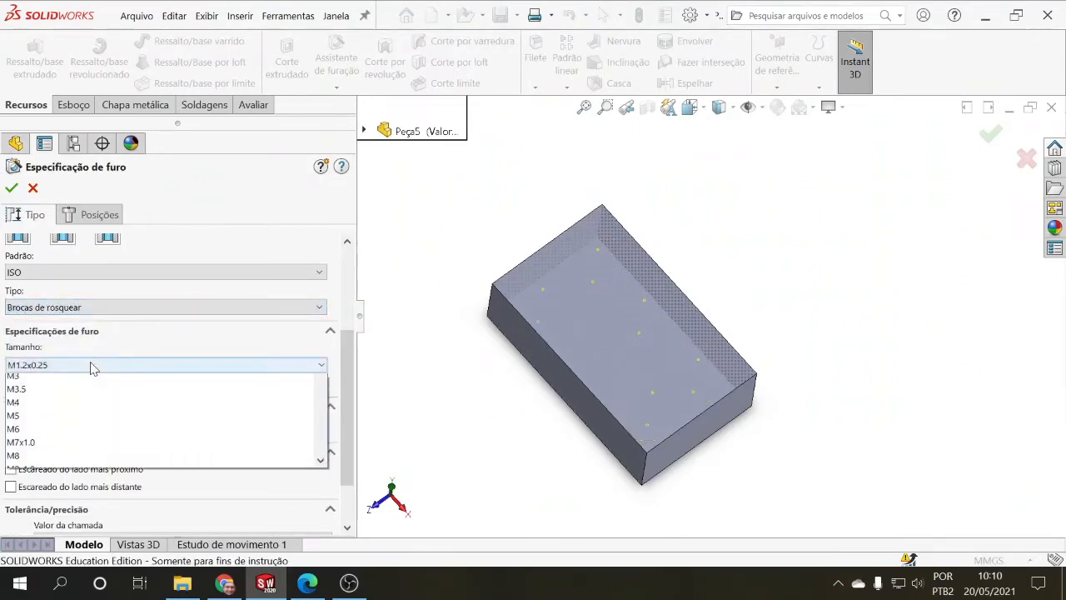
{"action": "scroll", "coordinate": [62, 451], "scroll_direction": "down", "scroll_amount": 2}
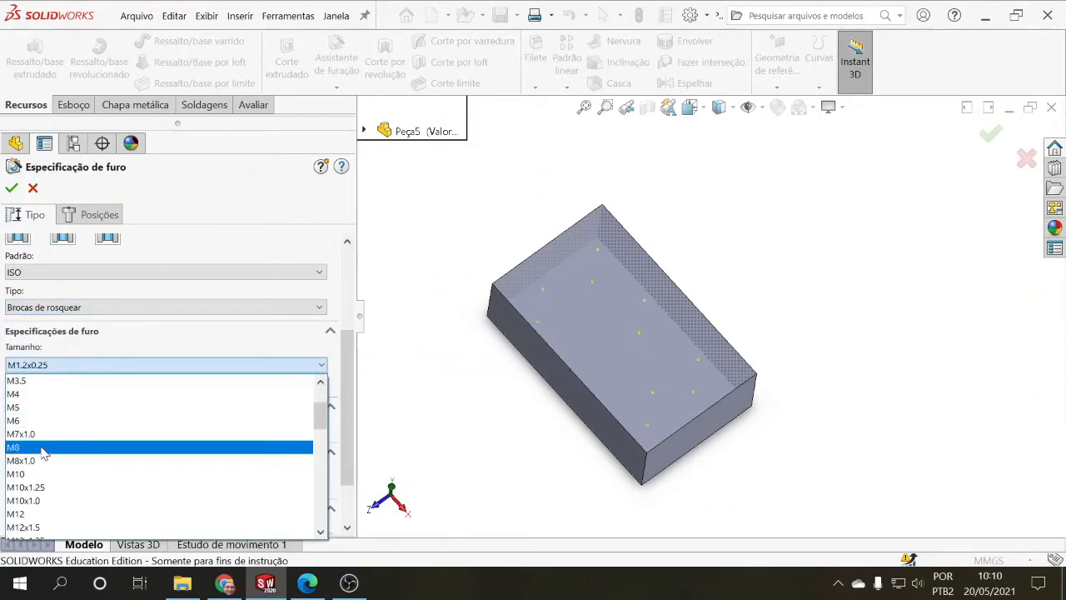
{"action": "left_click", "coordinate": [43, 448]}
{"action": "left_click", "coordinate": [12, 190]}
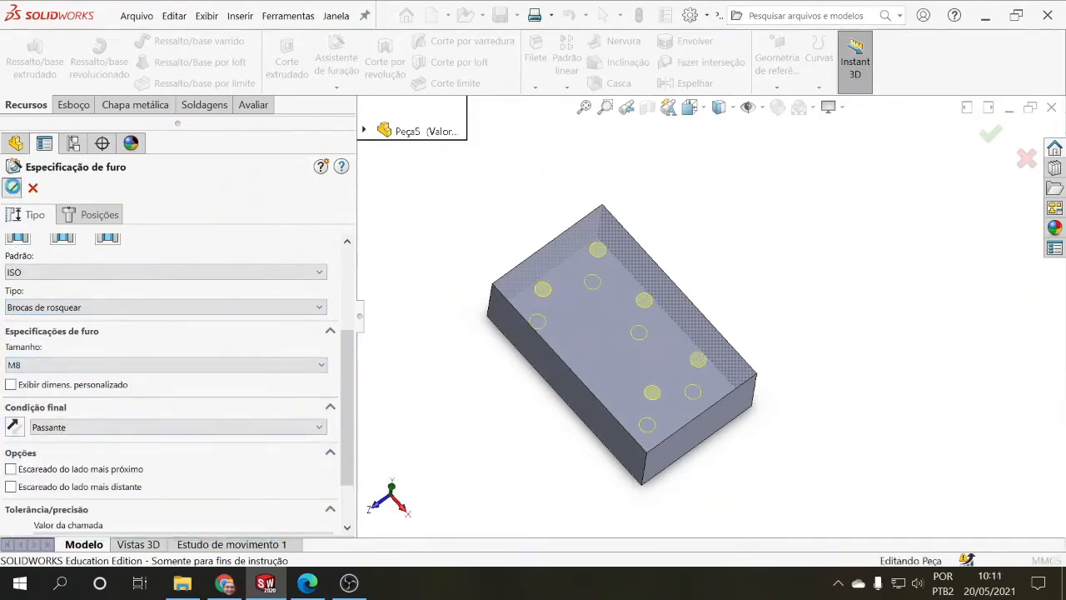
{"action": "middle_click_drag", "start_coordinate": [466, 395], "coordinate": [462, 426]}
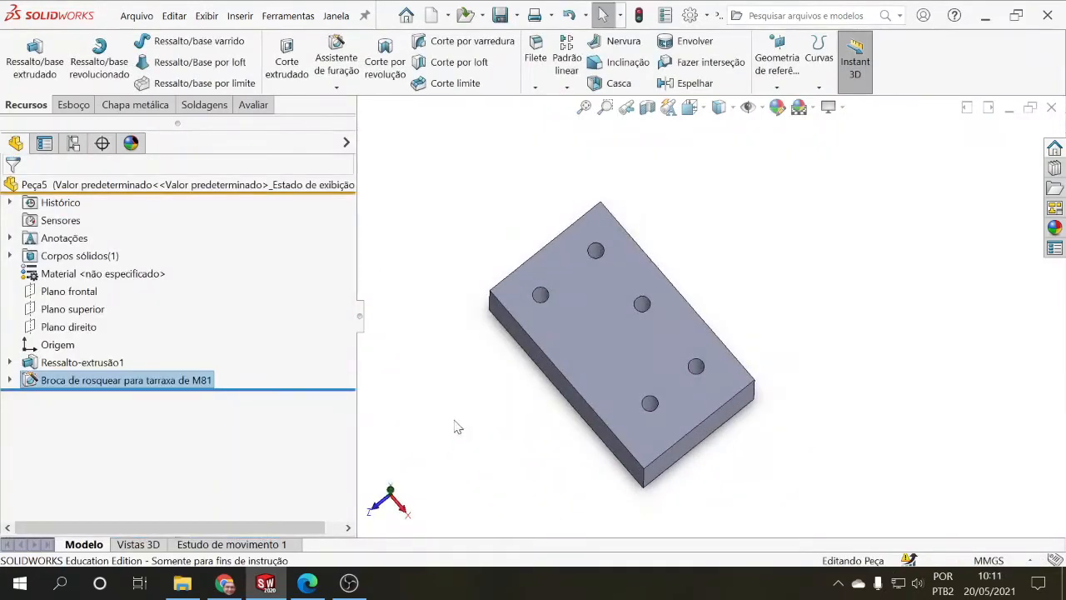
Edit the hole feature again and change it to the straight tap hole type, ISO standard, type Furo roscado
{"action": "left_click", "coordinate": [30, 380]}
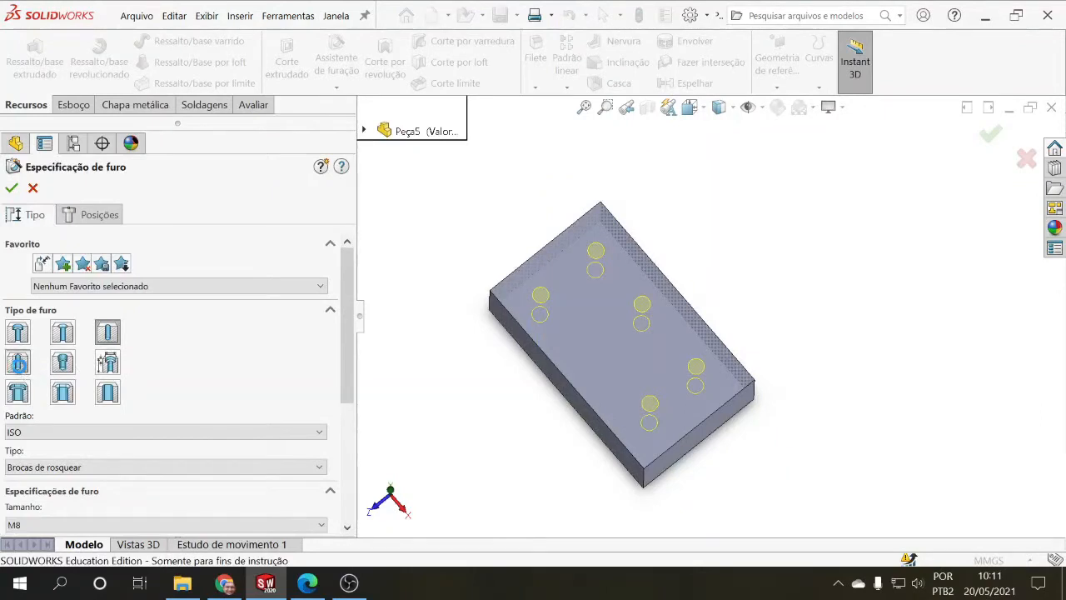
{"action": "left_click", "coordinate": [18, 362]}
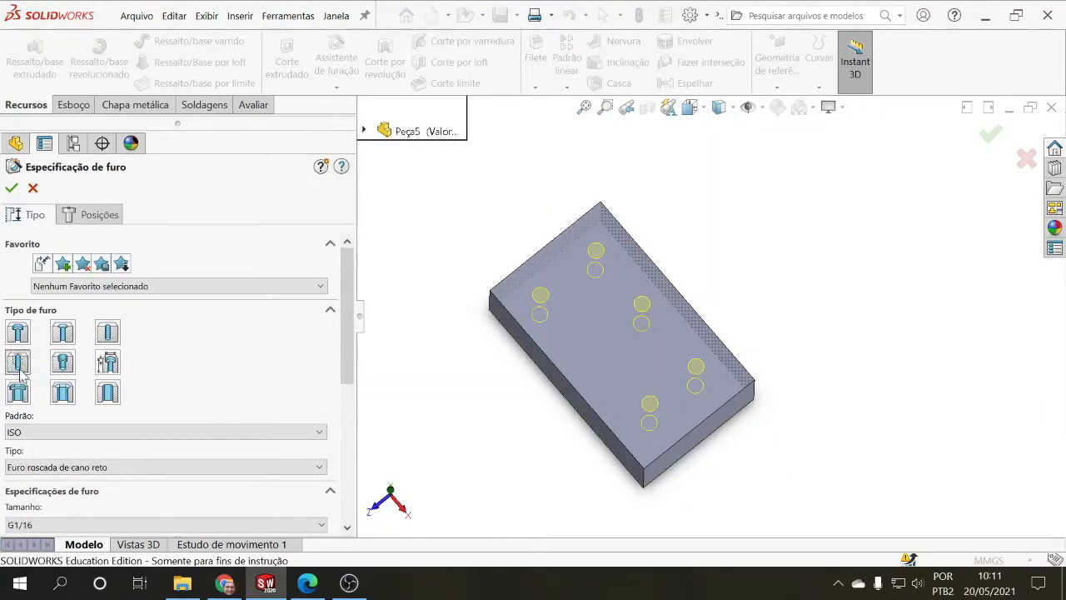
{"action": "left_click", "coordinate": [46, 432]}
{"action": "left_click", "coordinate": [39, 481]}
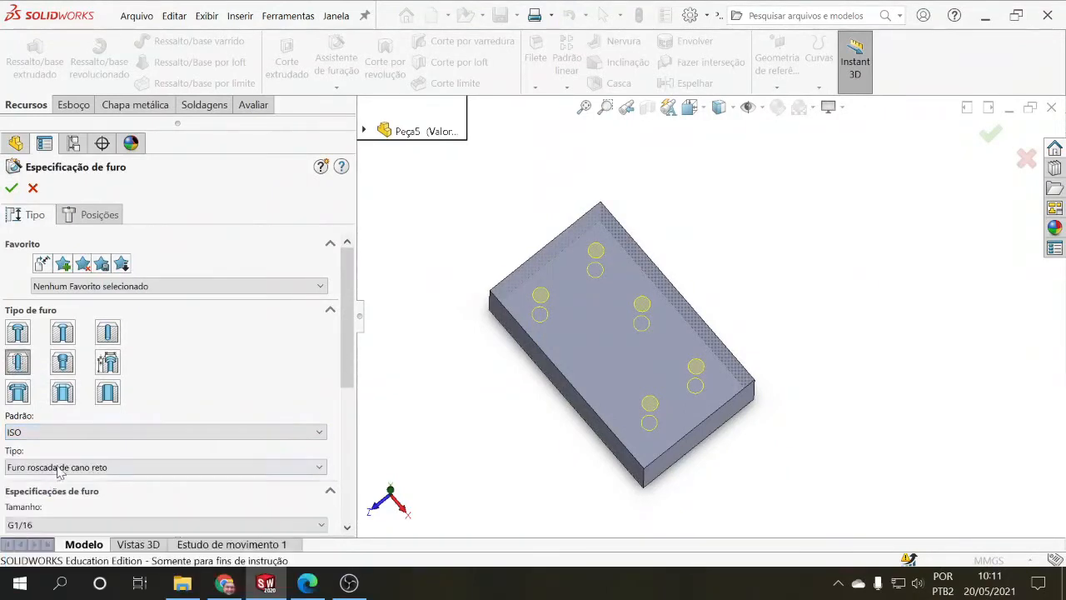
{"action": "left_click", "coordinate": [59, 467]}
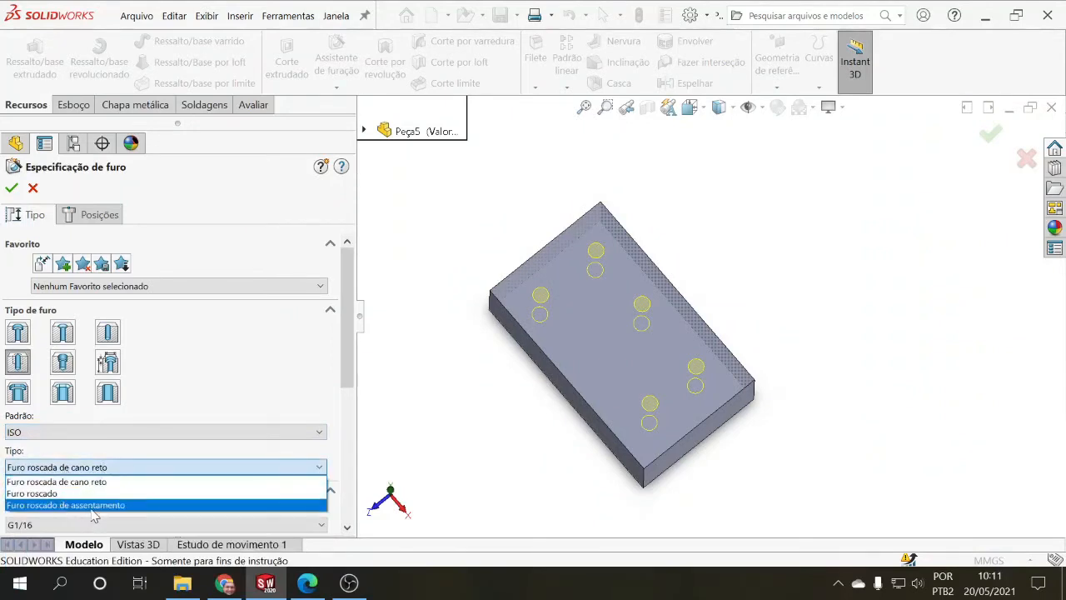
{"action": "left_click", "coordinate": [86, 493]}
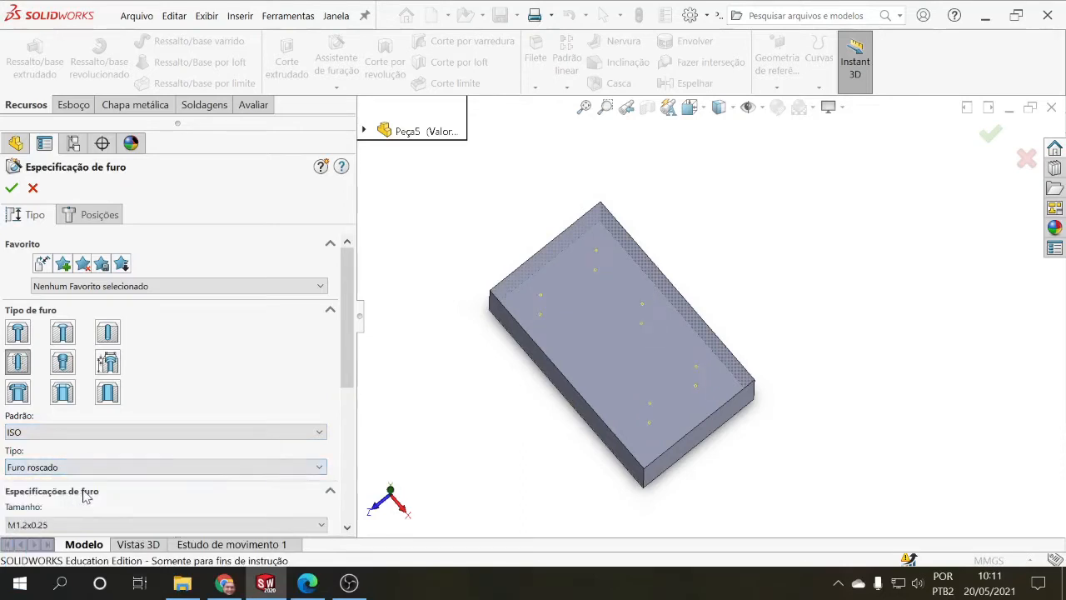
Set the tapped hole size to M6
{"action": "left_click_drag", "start_coordinate": [352, 364], "coordinate": [348, 409]}
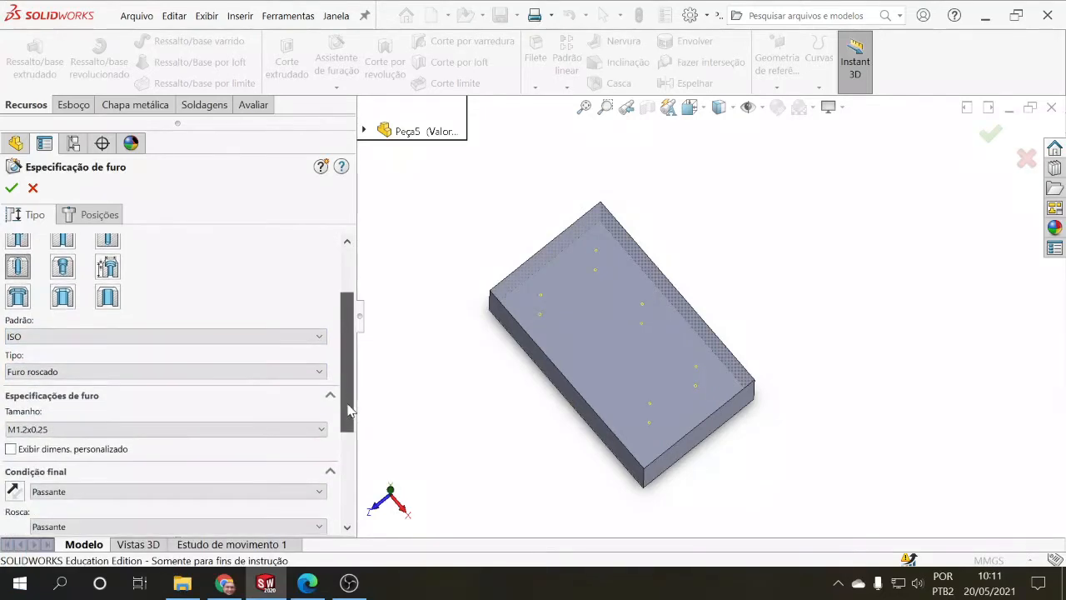
{"action": "left_click", "coordinate": [91, 427]}
{"action": "scroll", "coordinate": [100, 403], "scroll_direction": "down", "scroll_amount": 1}
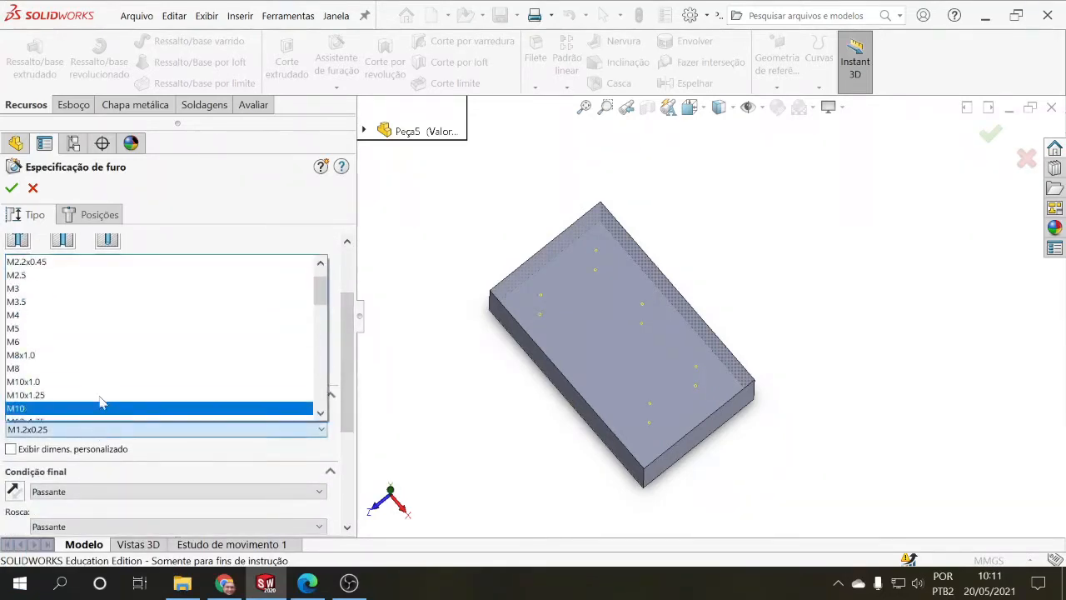
{"action": "left_click", "coordinate": [77, 348]}
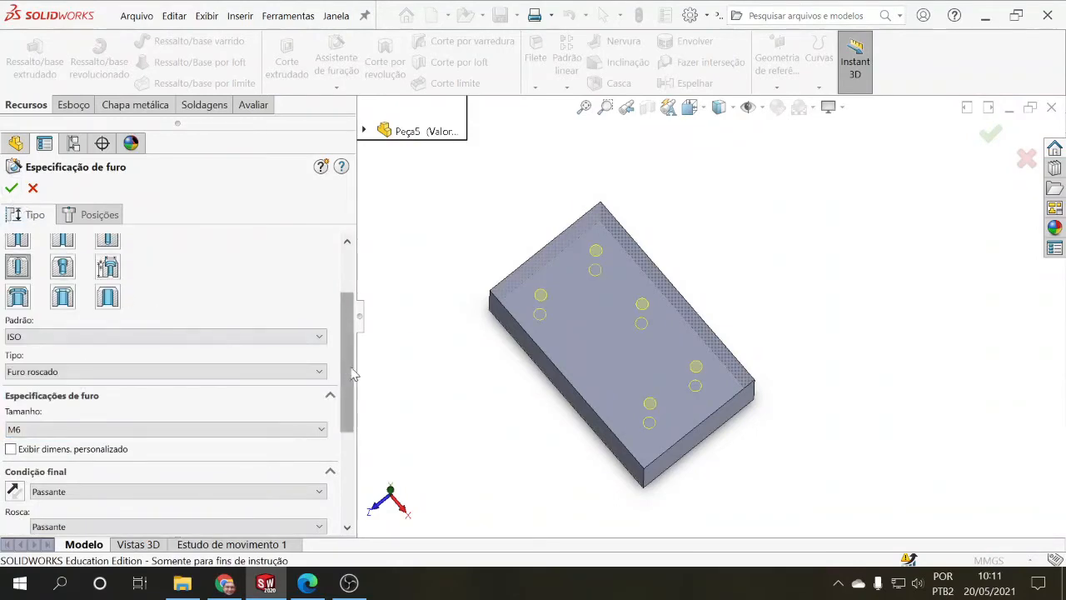
Choose the cosmetic thread option with thread callout for the M6 tapped holes and apply the feature
{"action": "left_click_drag", "start_coordinate": [351, 374], "coordinate": [364, 458]}
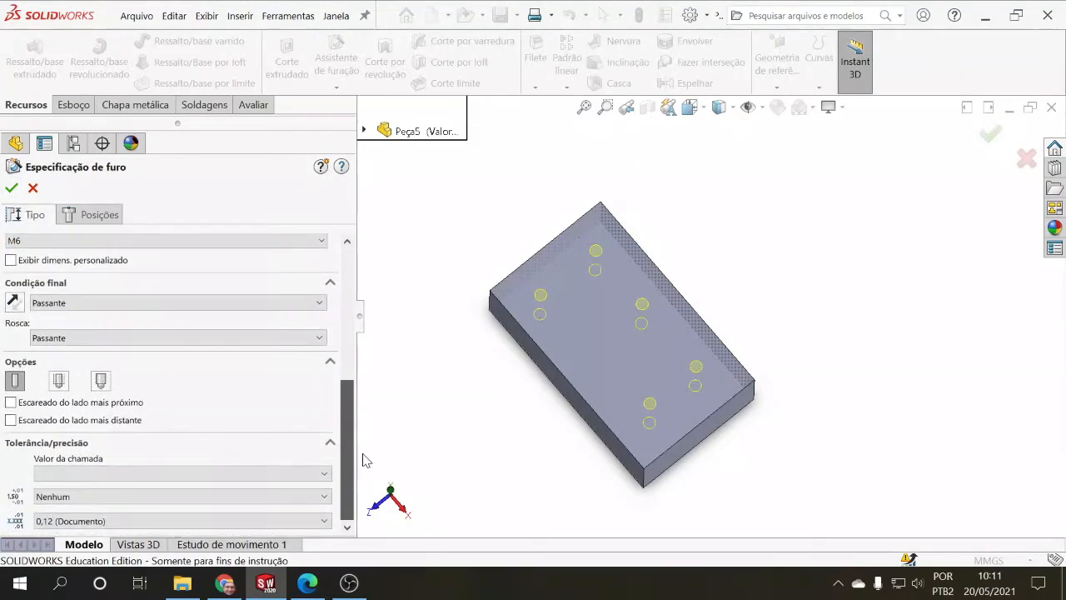
{"action": "left_click", "coordinate": [15, 381]}
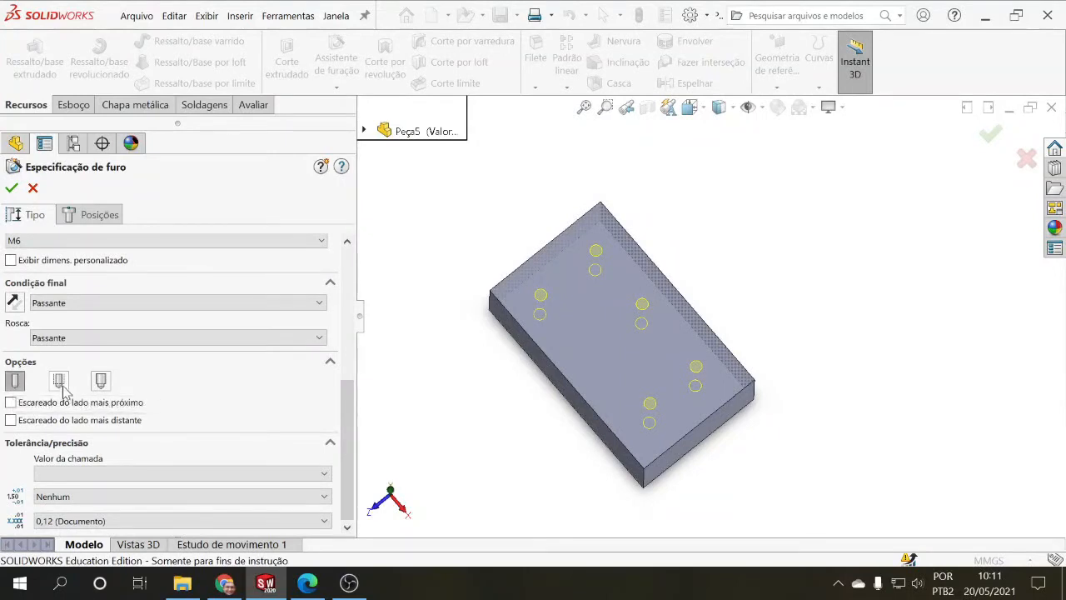
{"action": "left_click", "coordinate": [59, 381]}
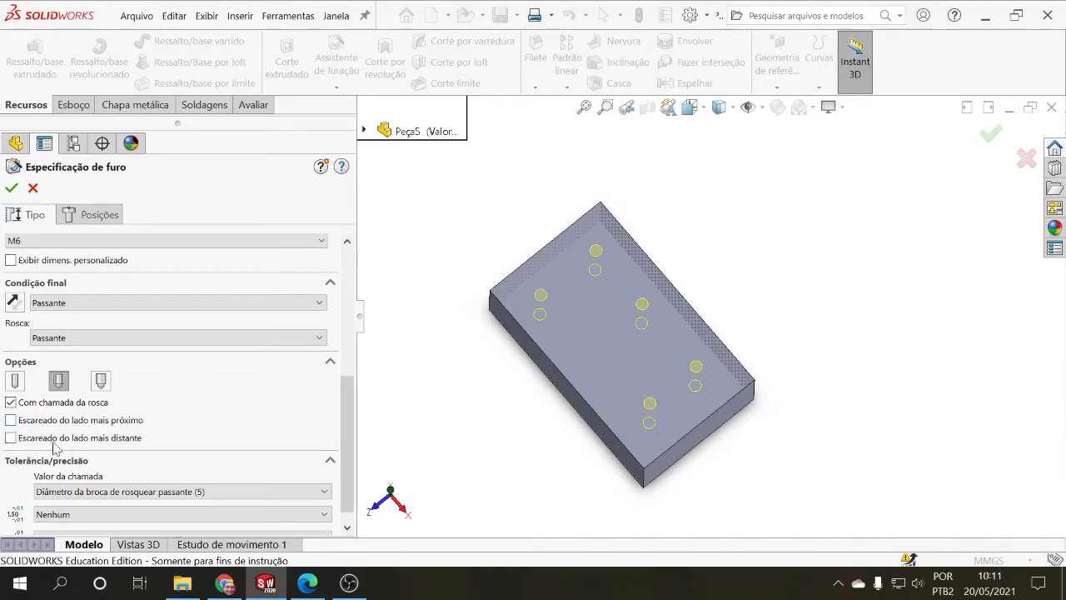
{"action": "left_click", "coordinate": [11, 189]}
Turn on shaded cosmetic thread representation (Repres. de rosca sombreada) in the part's annotation properties
{"action": "scroll", "coordinate": [533, 331], "scroll_direction": "down", "scroll_amount": 3}
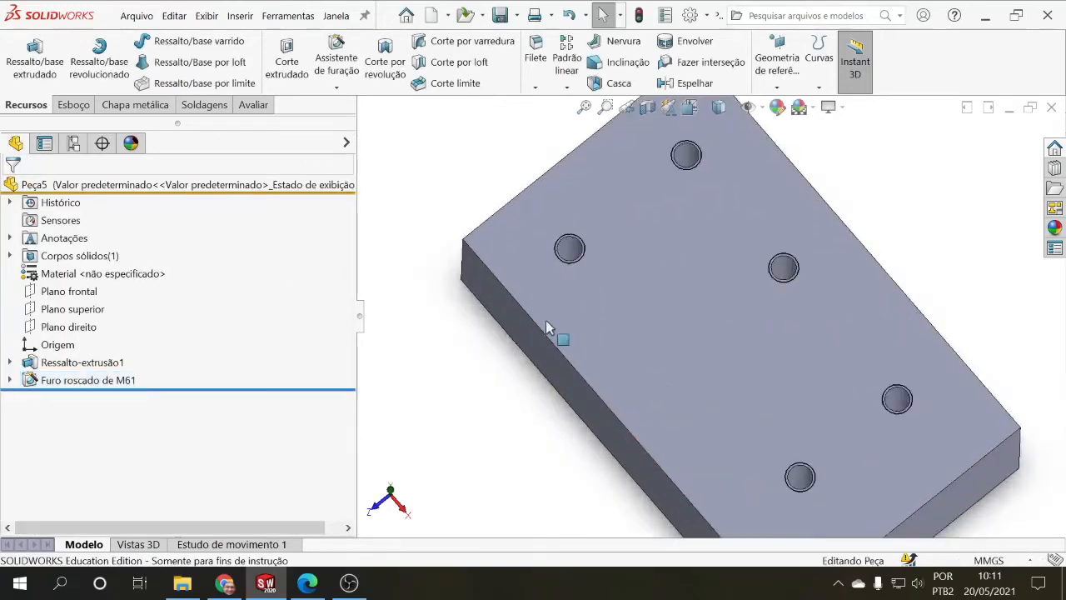
{"action": "scroll", "coordinate": [545, 327], "scroll_direction": "down", "scroll_amount": 3}
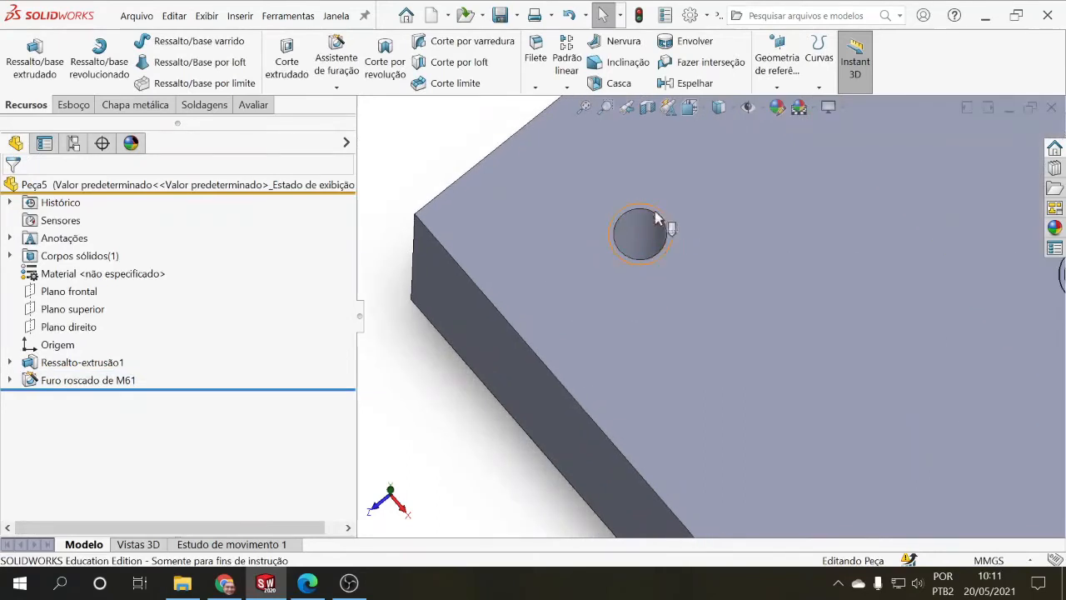
{"action": "scroll", "coordinate": [582, 302], "scroll_direction": "up", "scroll_amount": 4}
{"action": "scroll", "coordinate": [776, 277], "scroll_direction": "down", "scroll_amount": 2}
{"action": "scroll", "coordinate": [760, 263], "scroll_direction": "up", "scroll_amount": 1}
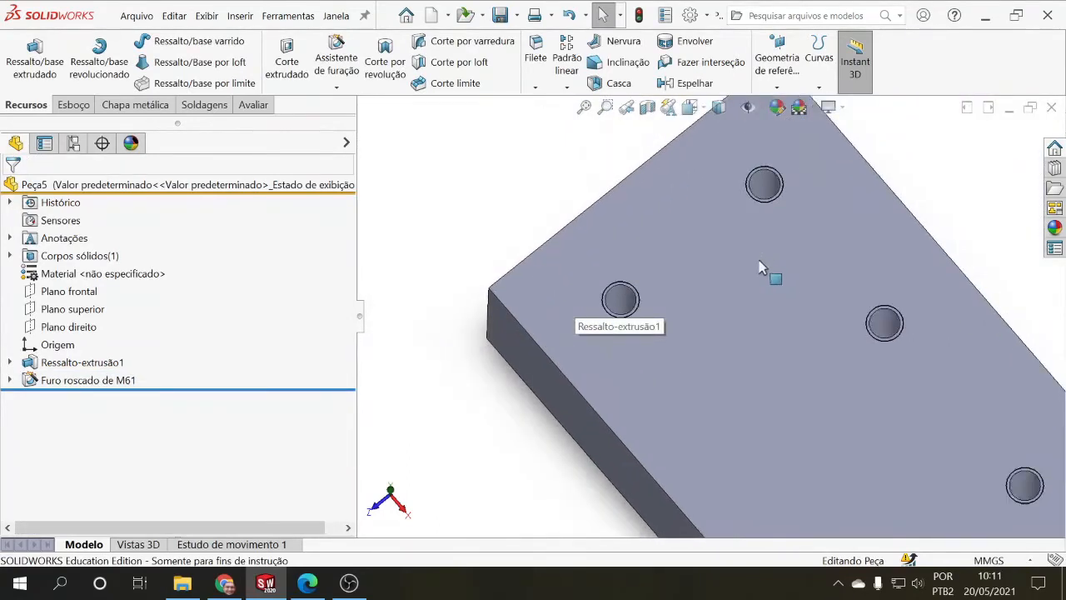
{"action": "scroll", "coordinate": [760, 268], "scroll_direction": "down", "scroll_amount": 2}
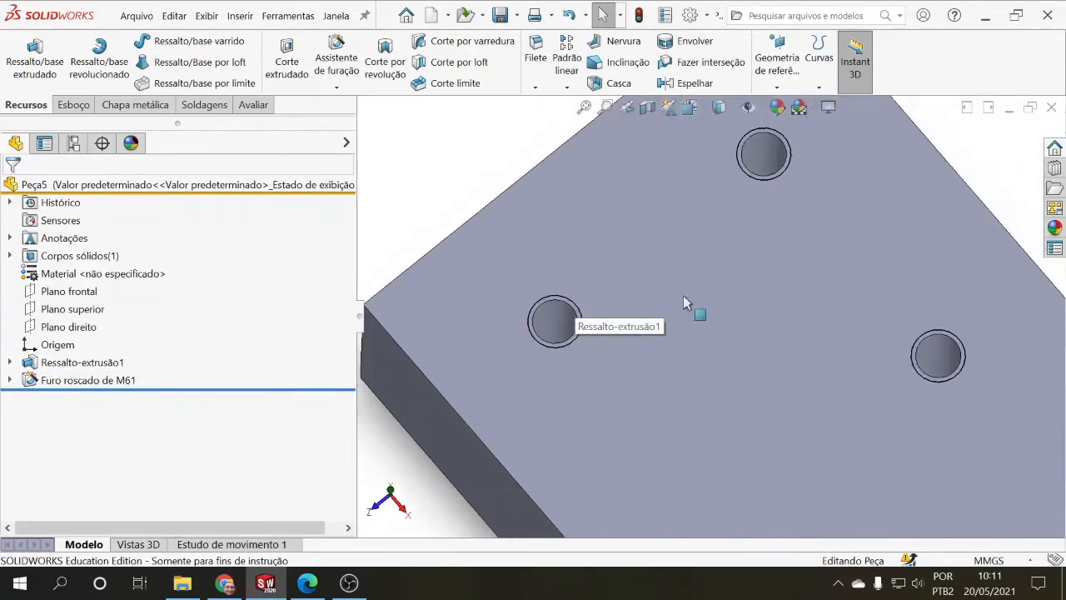
{"action": "right_click", "coordinate": [60, 241]}
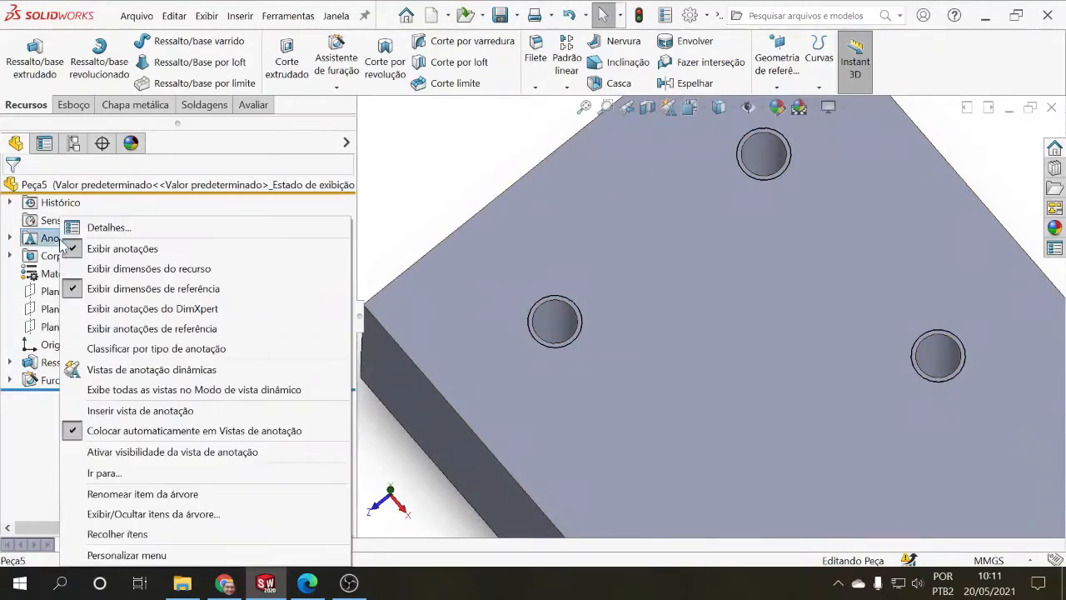
{"action": "left_click", "coordinate": [106, 229]}
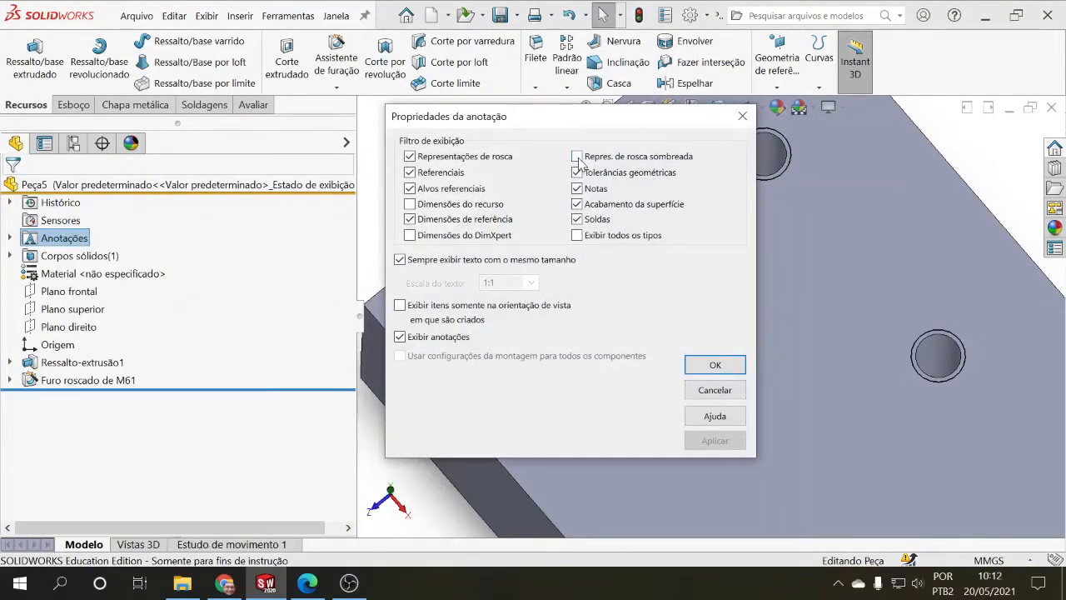
{"action": "left_click", "coordinate": [577, 158]}
{"action": "left_click", "coordinate": [714, 365]}
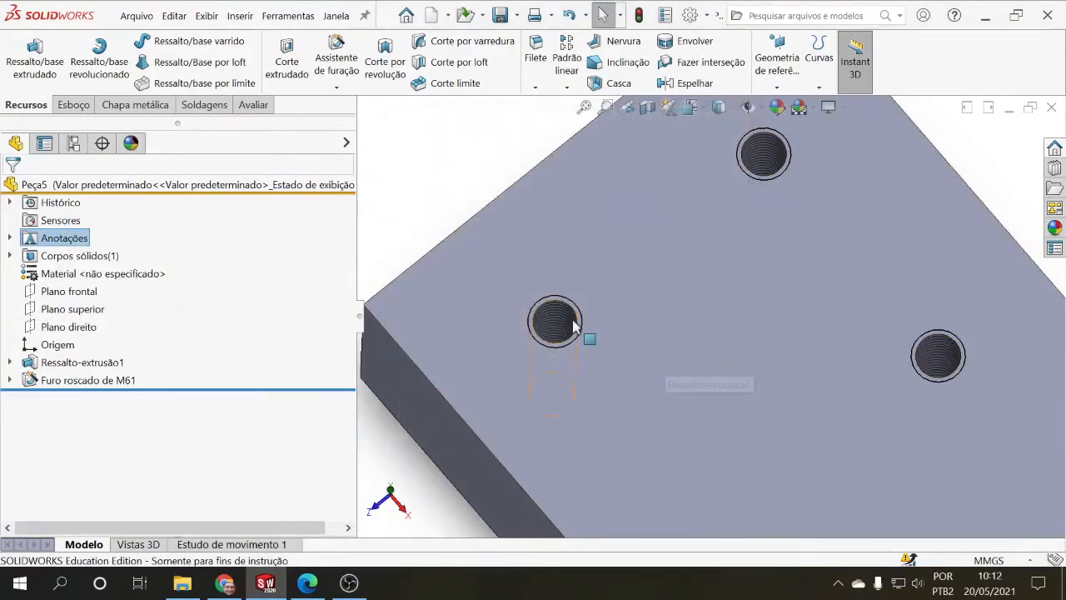
Examine the shaded threads inside the M6 holes up close and from an angle, and return to the whole block
{"action": "scroll", "coordinate": [573, 324], "scroll_direction": "down", "scroll_amount": 5}
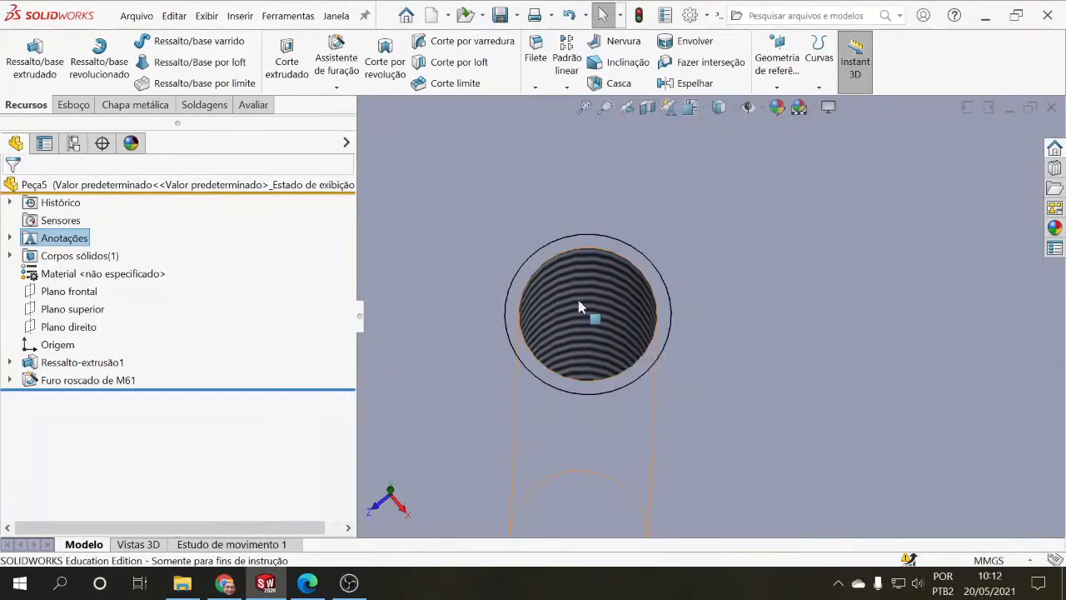
{"action": "scroll", "coordinate": [585, 337], "scroll_direction": "up", "scroll_amount": 8}
{"action": "scroll", "coordinate": [768, 314], "scroll_direction": "down", "scroll_amount": 3}
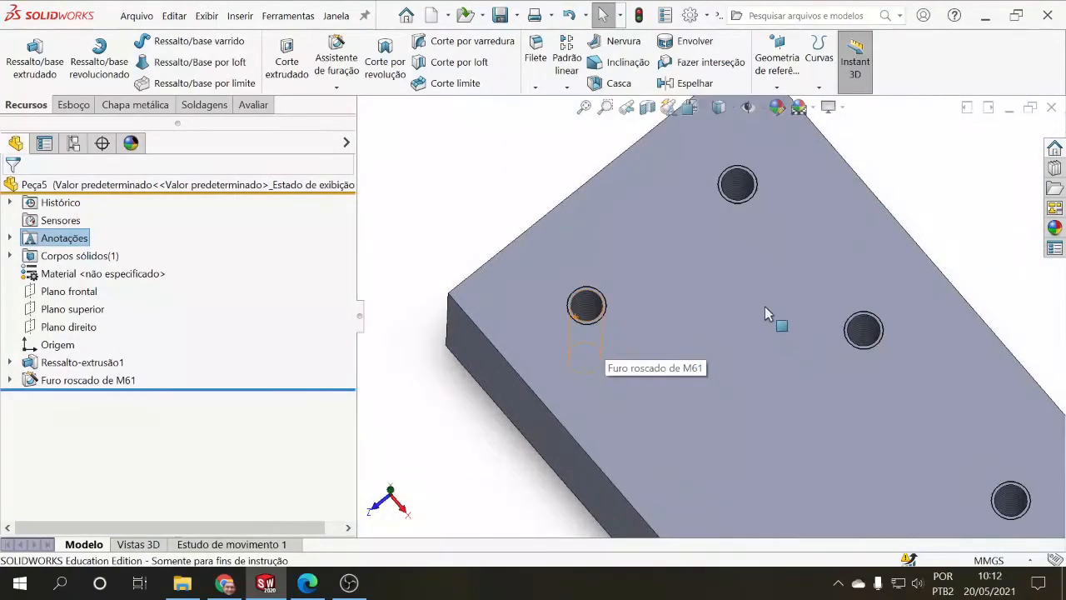
{"action": "scroll", "coordinate": [761, 295], "scroll_direction": "down", "scroll_amount": 2}
{"action": "scroll", "coordinate": [760, 291], "scroll_direction": "up", "scroll_amount": 2}
{"action": "middle_click_drag", "start_coordinate": [749, 329], "coordinate": [667, 372]}
{"action": "scroll", "coordinate": [700, 325], "scroll_direction": "up", "scroll_amount": 2}
{"action": "scroll", "coordinate": [727, 307], "scroll_direction": "down", "scroll_amount": 4}
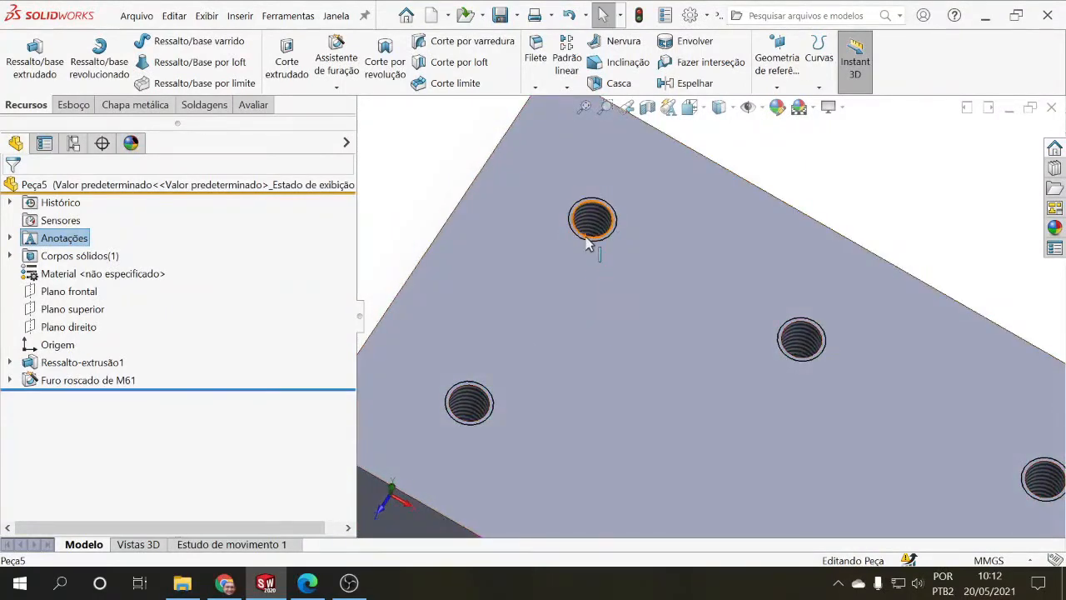
{"action": "key", "text": "f"}
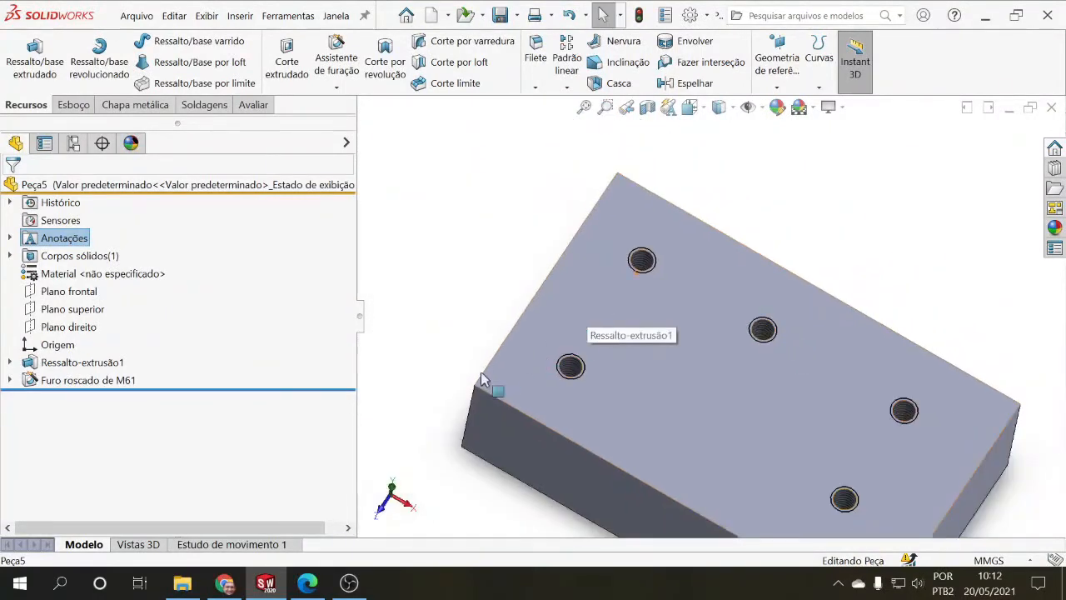
Edit the M6 tapped hole feature and change its end condition to Cego (blind)
{"action": "left_click", "coordinate": [47, 381]}
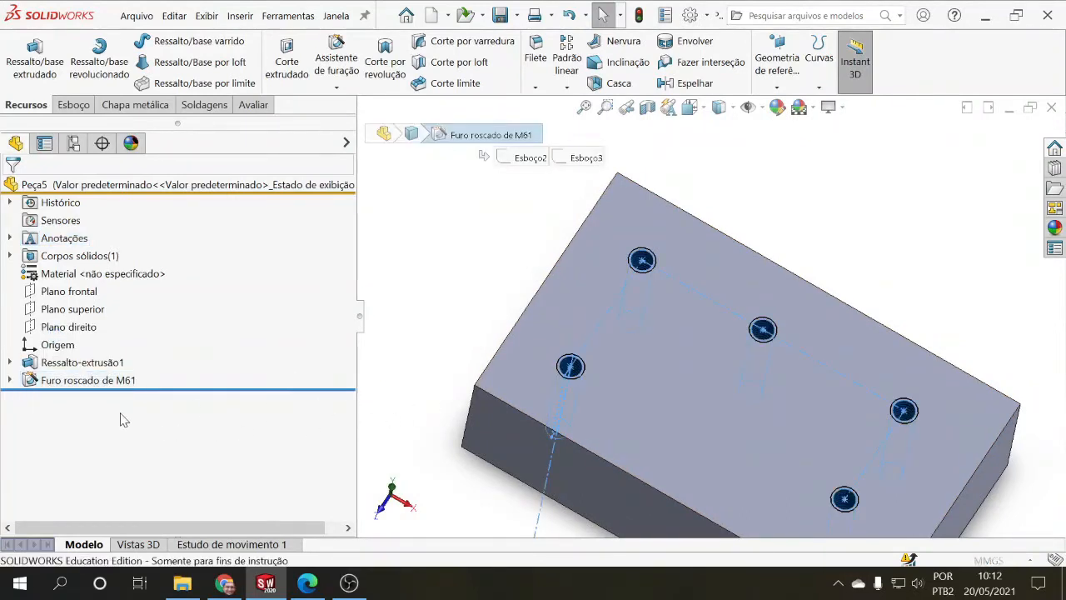
{"action": "scroll", "coordinate": [197, 413], "scroll_direction": "down", "scroll_amount": 5}
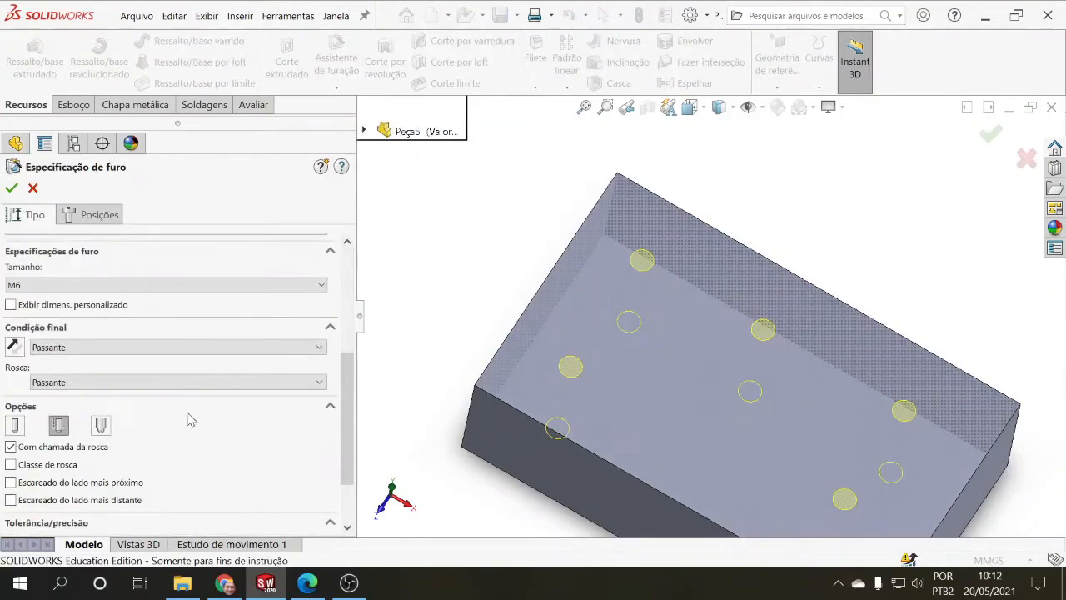
{"action": "left_click", "coordinate": [99, 347]}
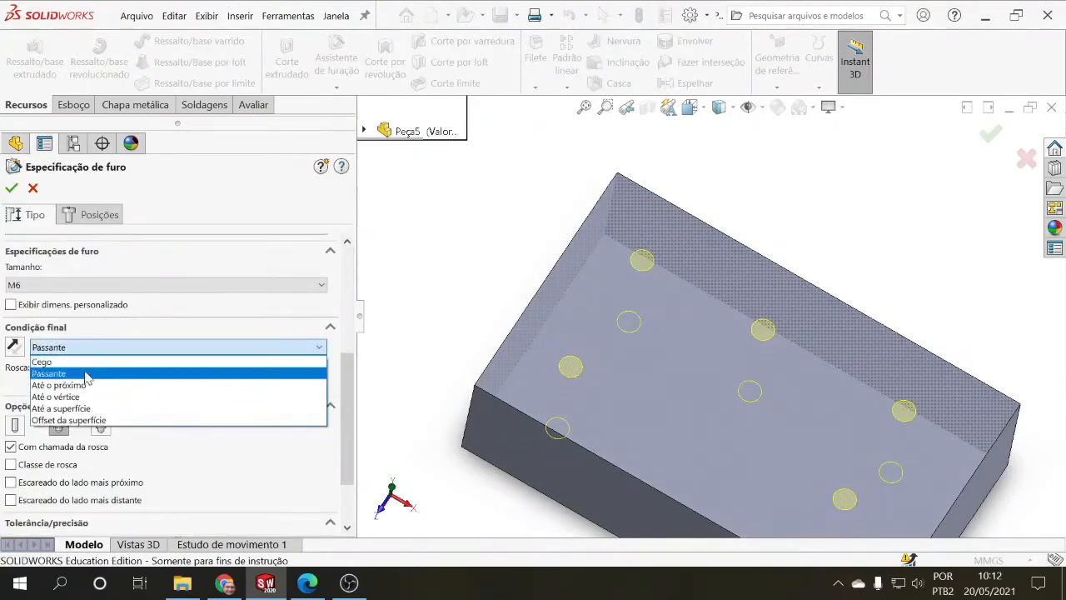
{"action": "left_click", "coordinate": [54, 361]}
{"action": "middle_click_drag", "start_coordinate": [477, 379], "coordinate": [495, 333]}
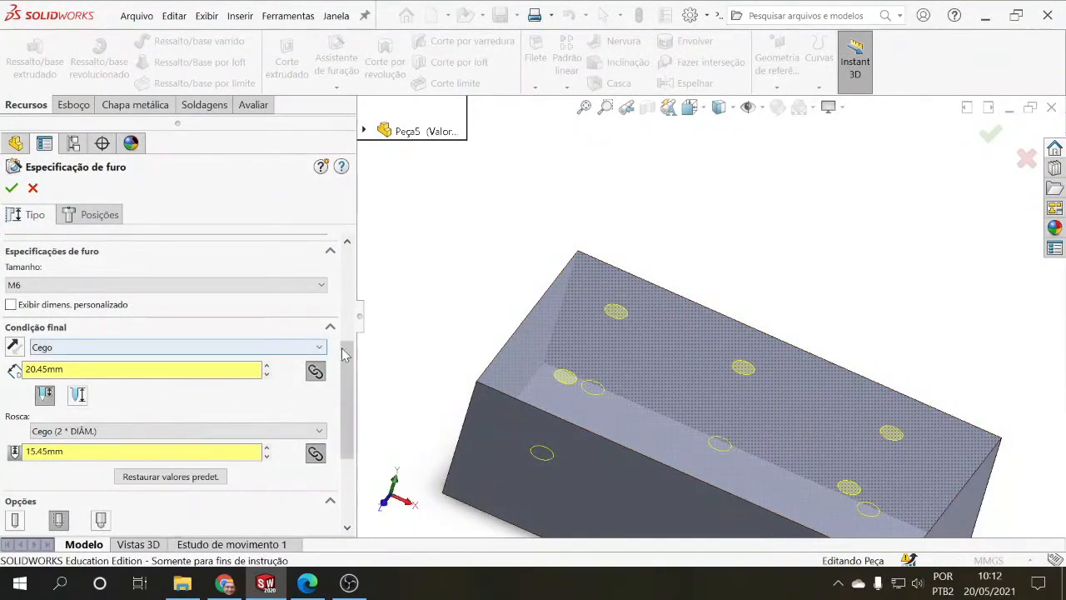
{"action": "mouse_move", "coordinate": [350, 356]}
{"action": "left_mouse_down"}
{"action": "mouse_move", "coordinate": [353, 408]}
{"action": "mouse_move", "coordinate": [365, 325]}
{"action": "mouse_move", "coordinate": [369, 361]}
{"action": "left_mouse_up"}
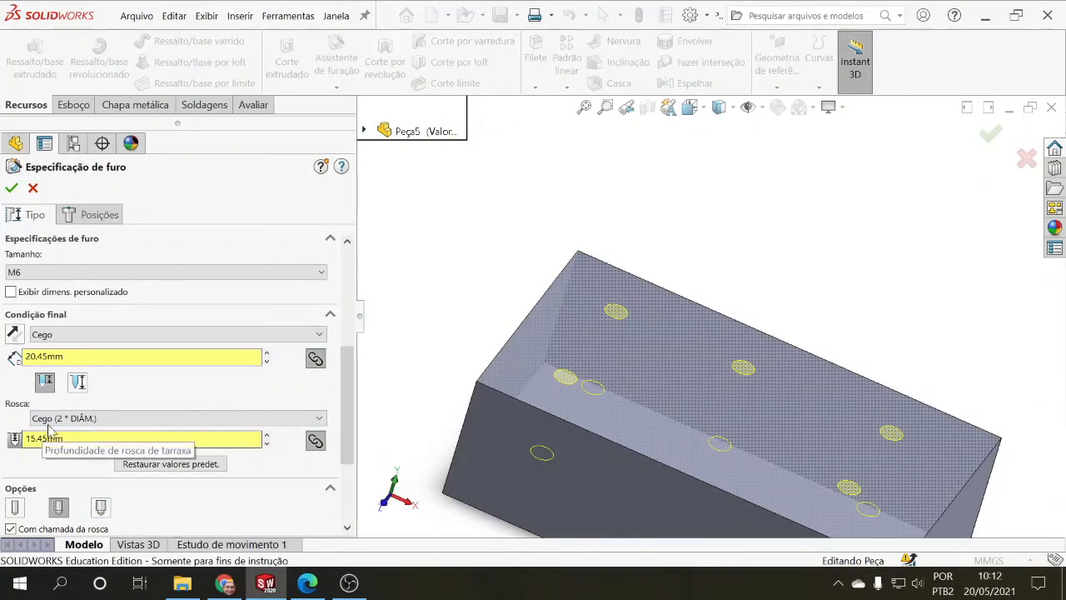
Set the blind hole depth to 10 mm and apply the hole feature
{"action": "left_click_drag", "start_coordinate": [63, 356], "coordinate": [23, 362]}
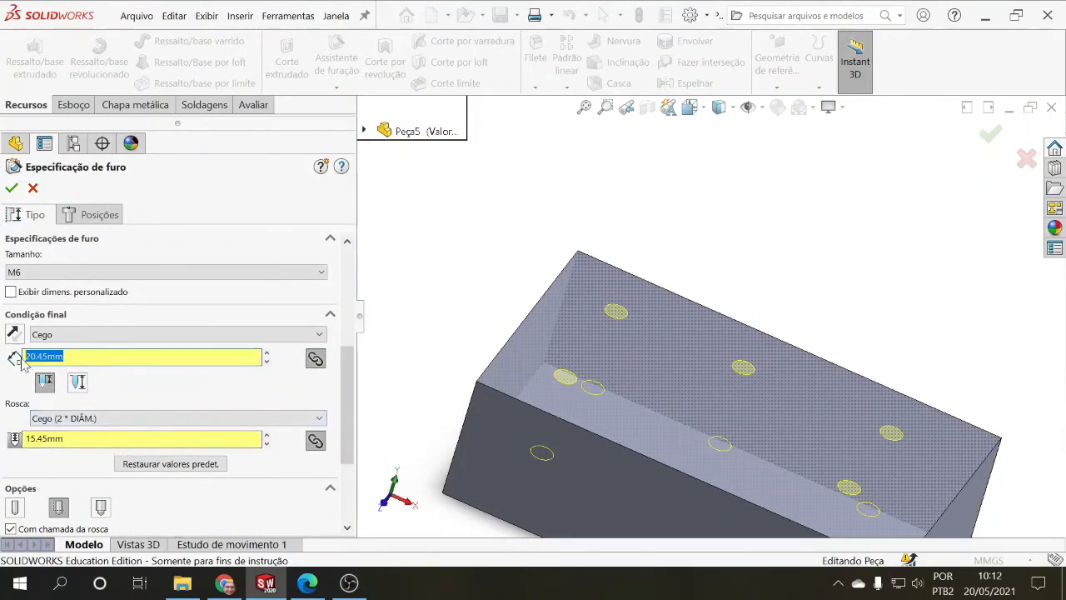
{"action": "type", "text": "10"}
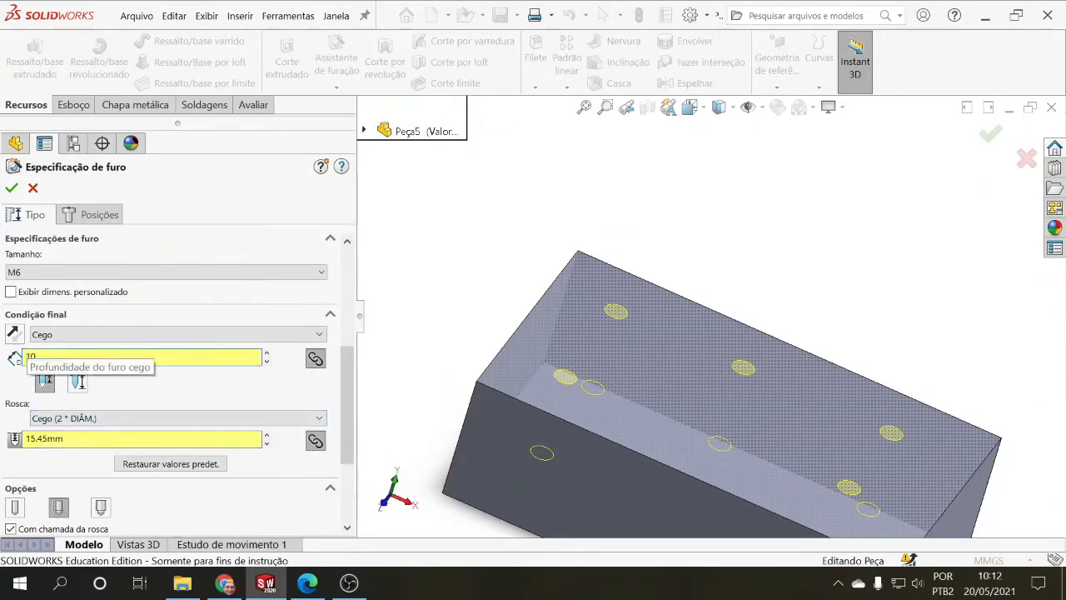
{"action": "key", "text": "Return"}
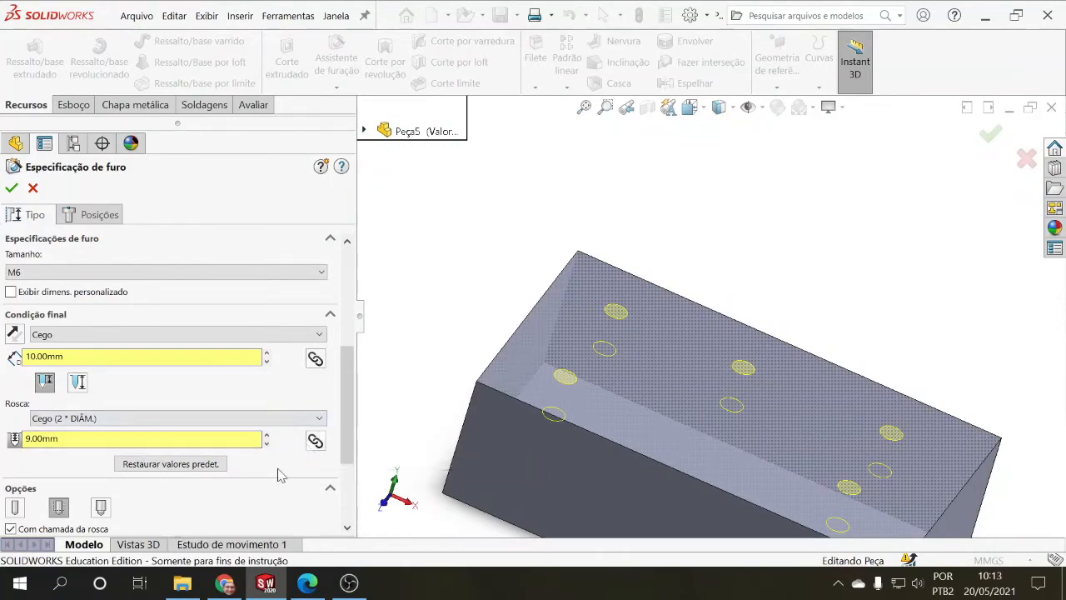
{"action": "left_click_drag", "start_coordinate": [352, 414], "coordinate": [352, 433]}
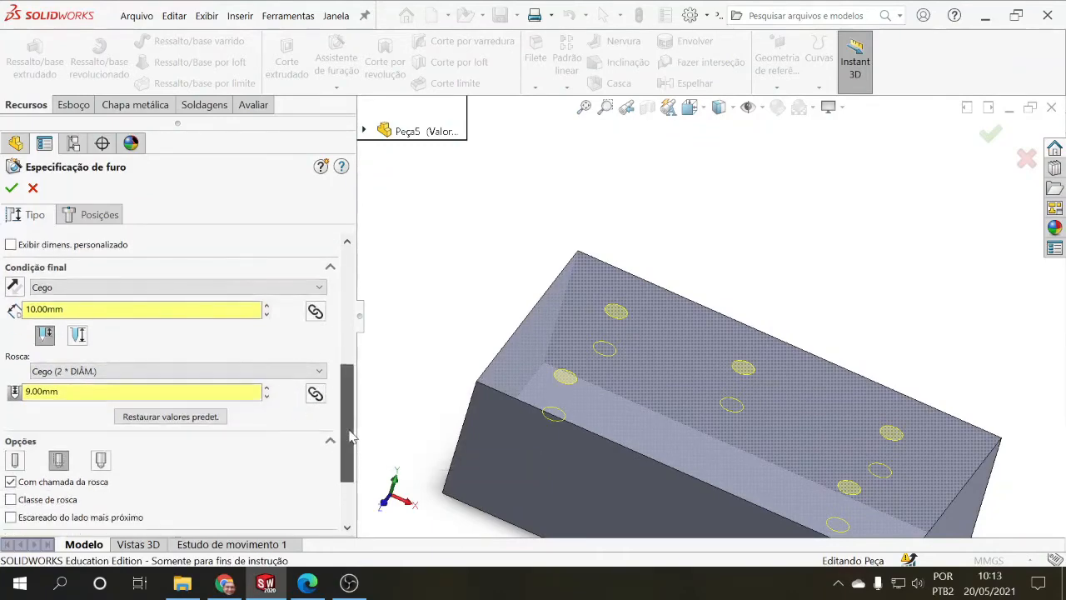
{"action": "left_click", "coordinate": [11, 190]}
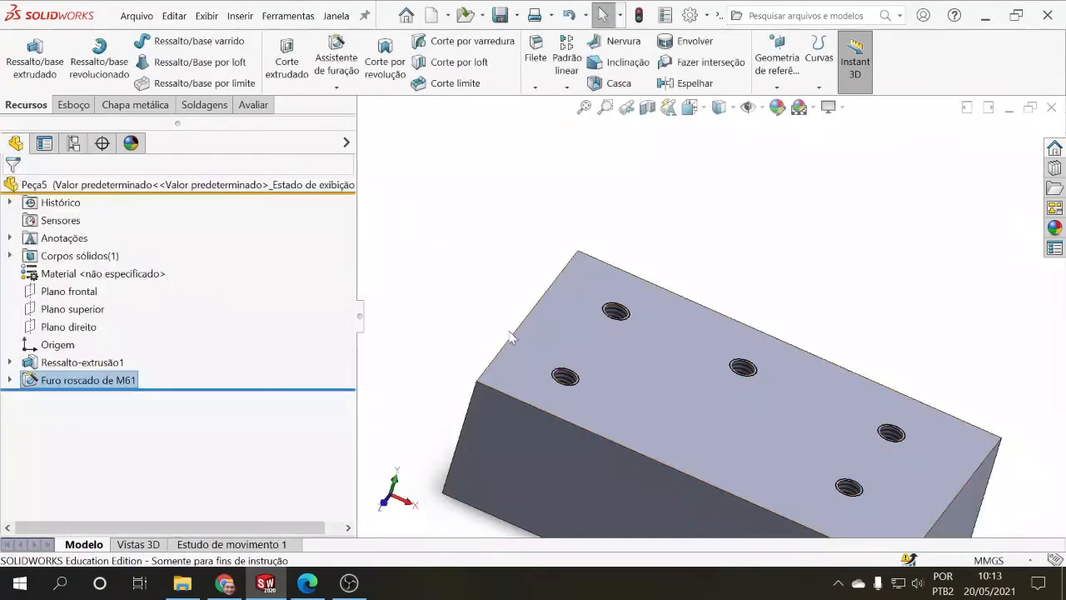
Create a section view on Plano frontal, with the plane moved inward to cut through the block's near corner hole
{"action": "middle_click_drag", "start_coordinate": [461, 309], "coordinate": [486, 149]}
{"action": "left_click", "coordinate": [647, 108]}
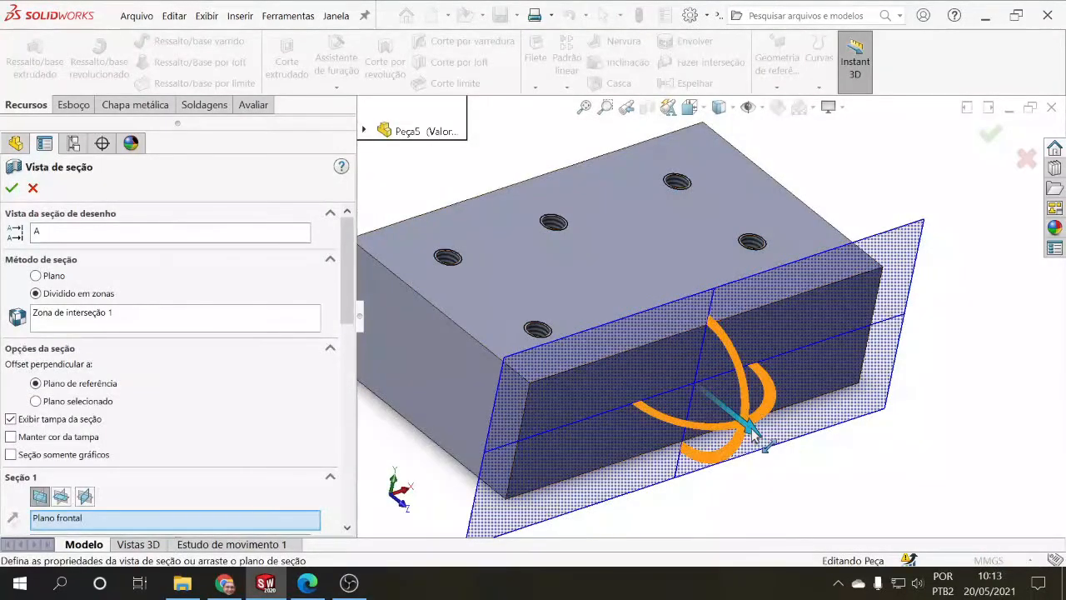
{"action": "left_click_drag", "start_coordinate": [754, 433], "coordinate": [713, 398]}
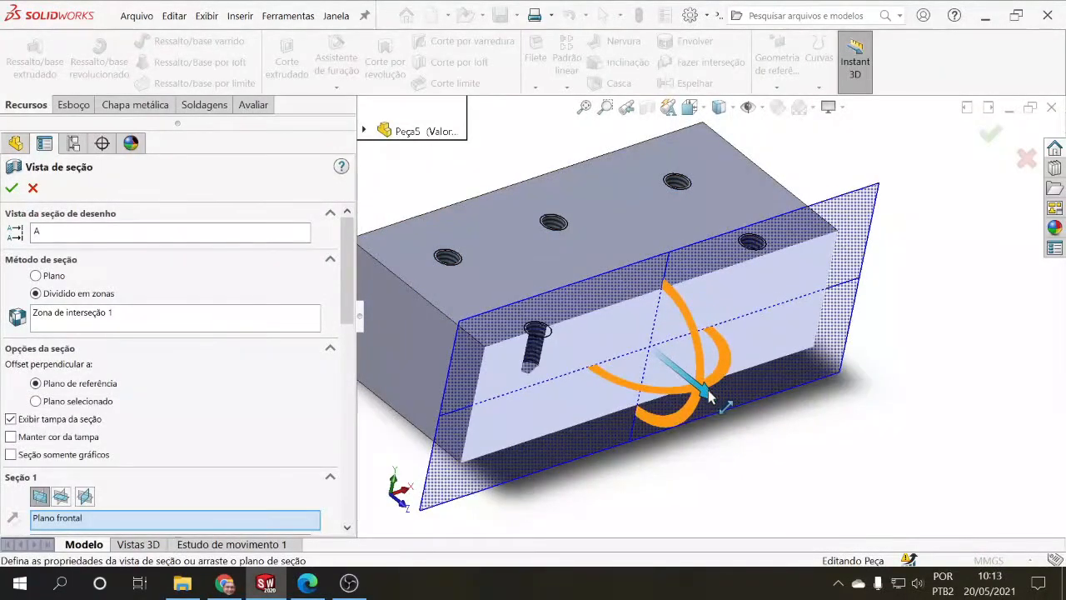
{"action": "left_click", "coordinate": [989, 138]}
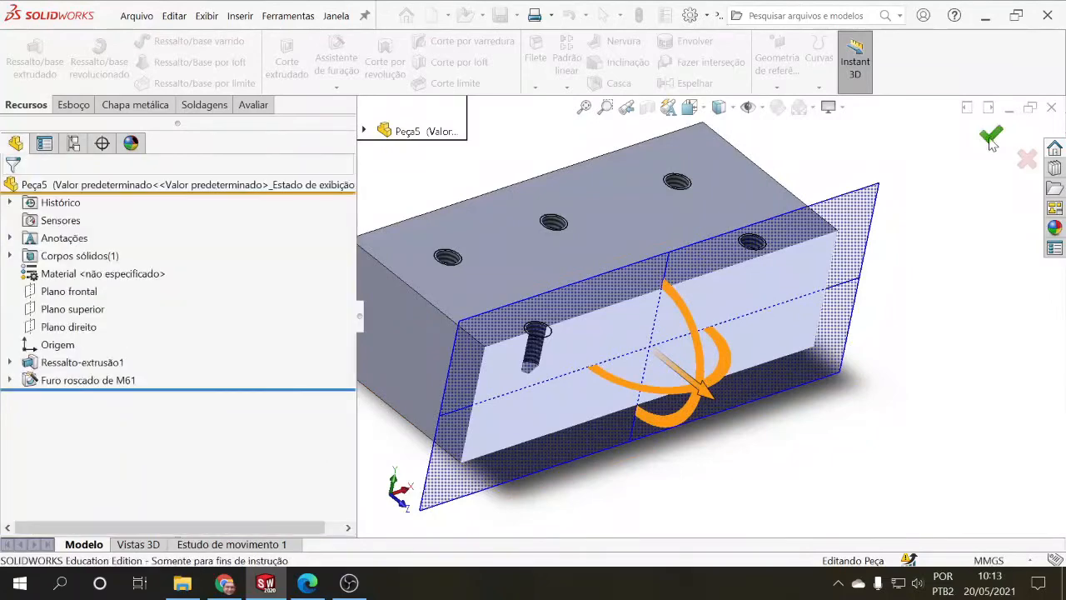
{"action": "middle_click_drag", "start_coordinate": [631, 368], "coordinate": [542, 319]}
{"action": "scroll", "coordinate": [459, 325], "scroll_direction": "down", "scroll_amount": 5}
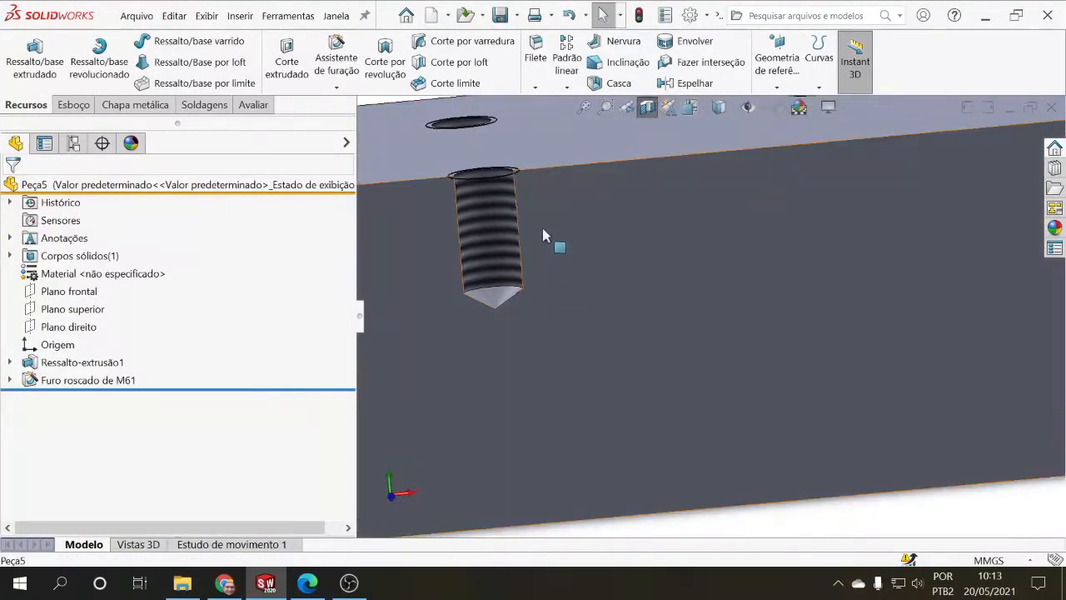
Edit the M6 tapped hole feature, set its thread depth to 5 mm, and apply it
{"action": "left_click", "coordinate": [50, 379]}
{"action": "left_click", "coordinate": [31, 332]}
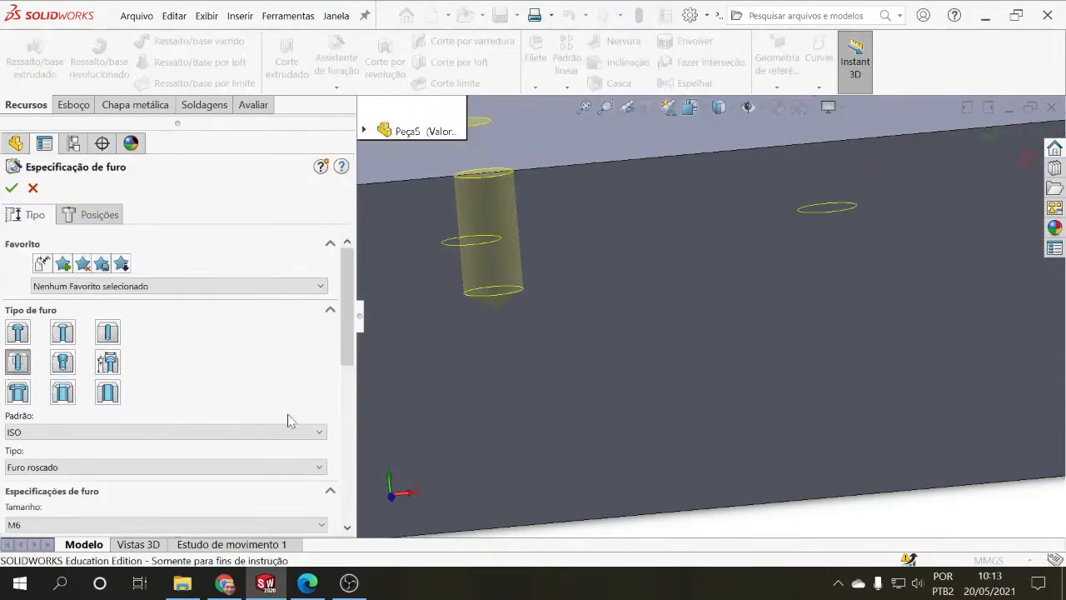
{"action": "left_click_drag", "start_coordinate": [350, 360], "coordinate": [361, 465]}
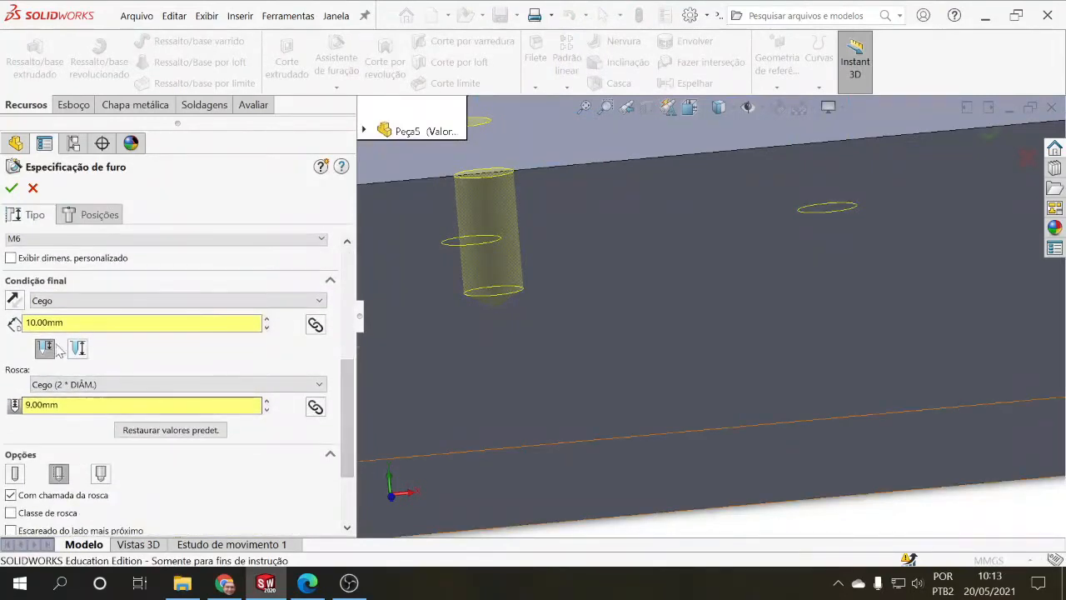
{"action": "double_click", "coordinate": [37, 322]}
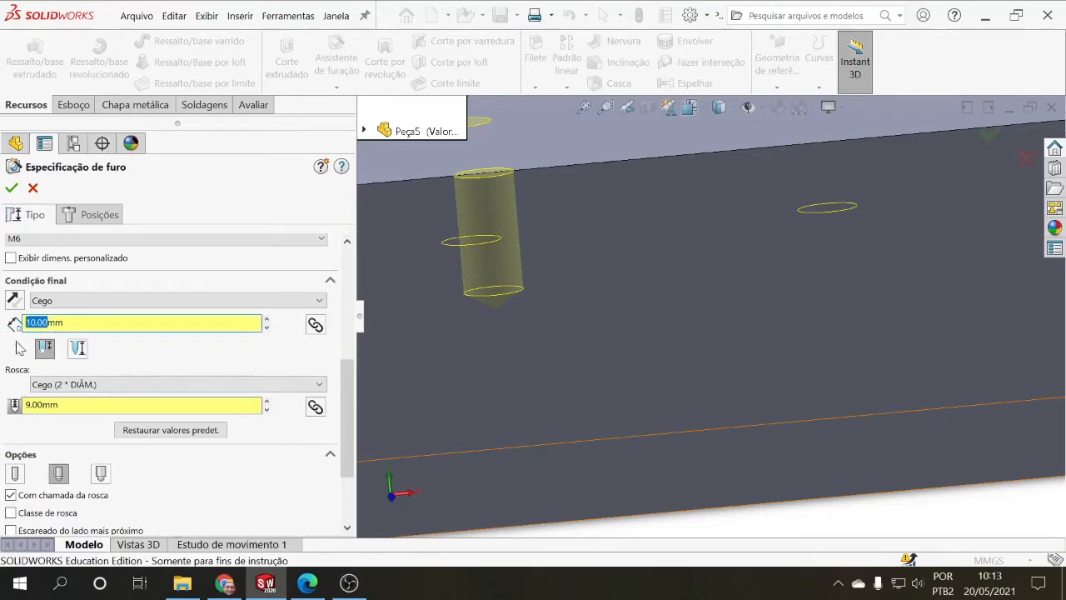
{"action": "left_click", "coordinate": [44, 405]}
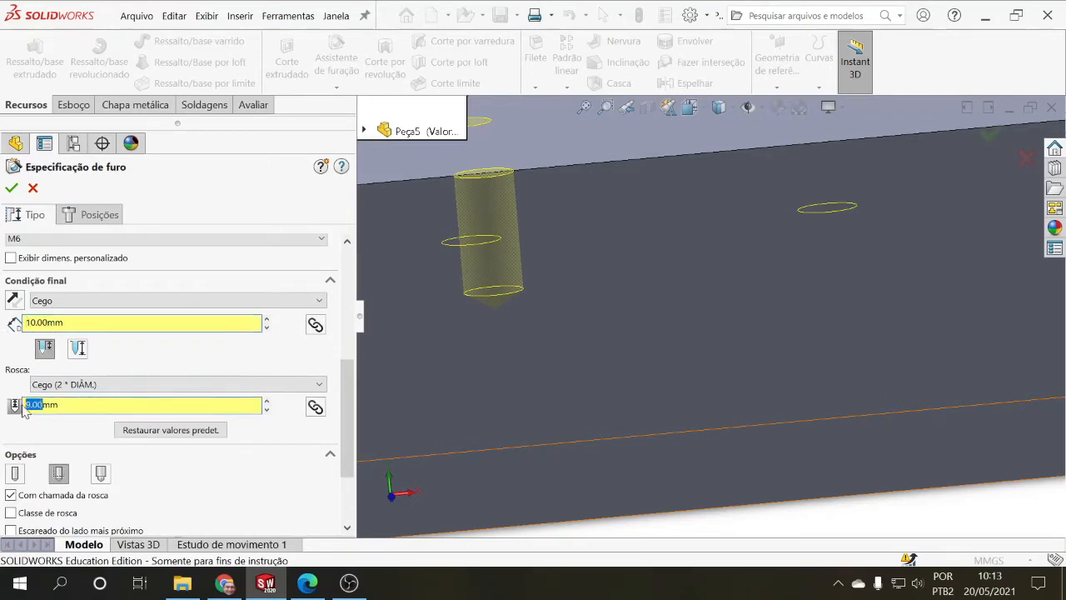
{"action": "type", "text": "5"}
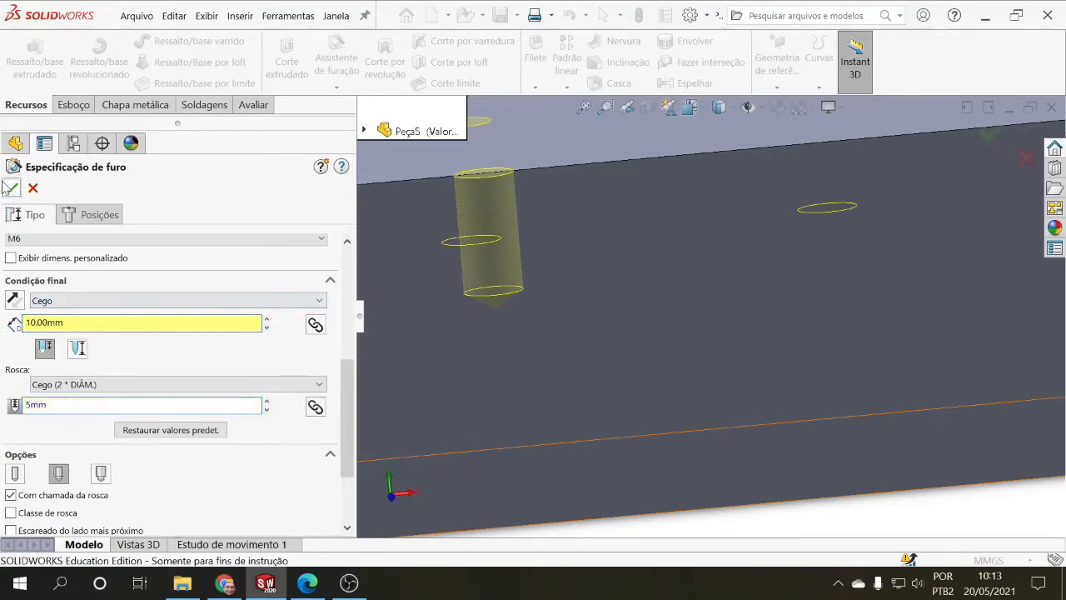
{"action": "left_click", "coordinate": [10, 188]}
{"action": "scroll", "coordinate": [540, 213], "scroll_direction": "down", "scroll_amount": 2}
{"action": "scroll", "coordinate": [540, 222], "scroll_direction": "up", "scroll_amount": 2}
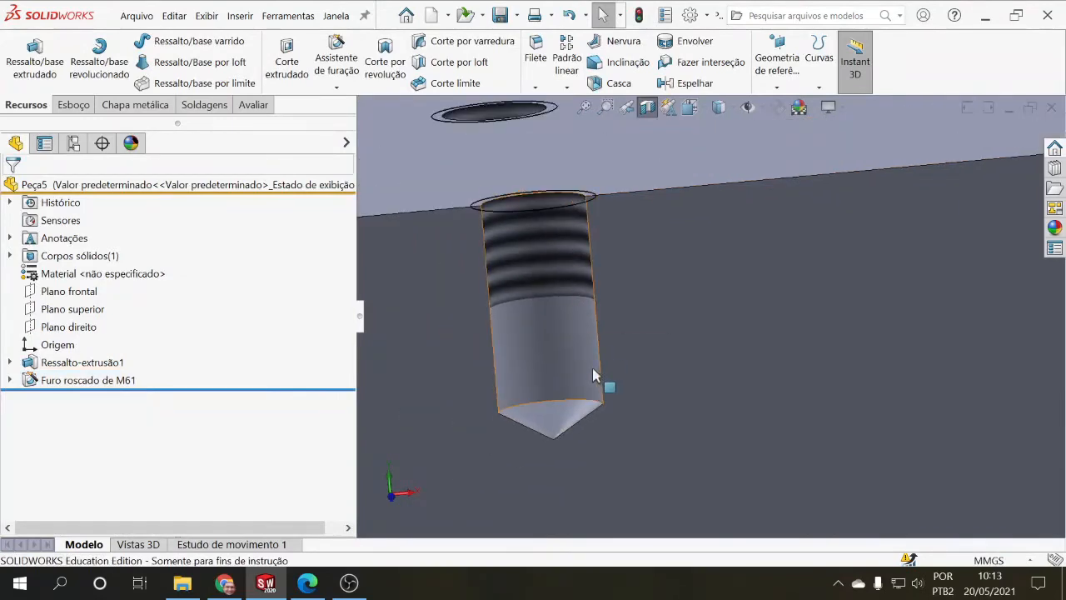
Inspect the sectioned block, reopen the tapped hole feature's specification to review its type settings, and close it
{"action": "scroll", "coordinate": [600, 410], "scroll_direction": "up", "scroll_amount": 5}
{"action": "middle_click_drag", "start_coordinate": [652, 371], "coordinate": [619, 394]}
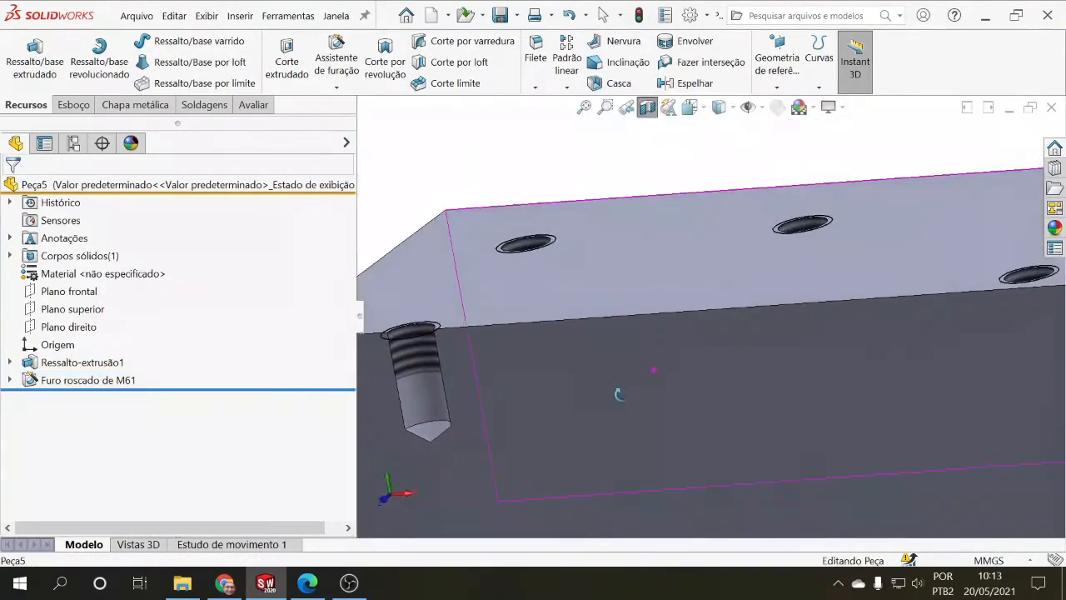
{"action": "scroll", "coordinate": [616, 398], "scroll_direction": "up", "scroll_amount": 3}
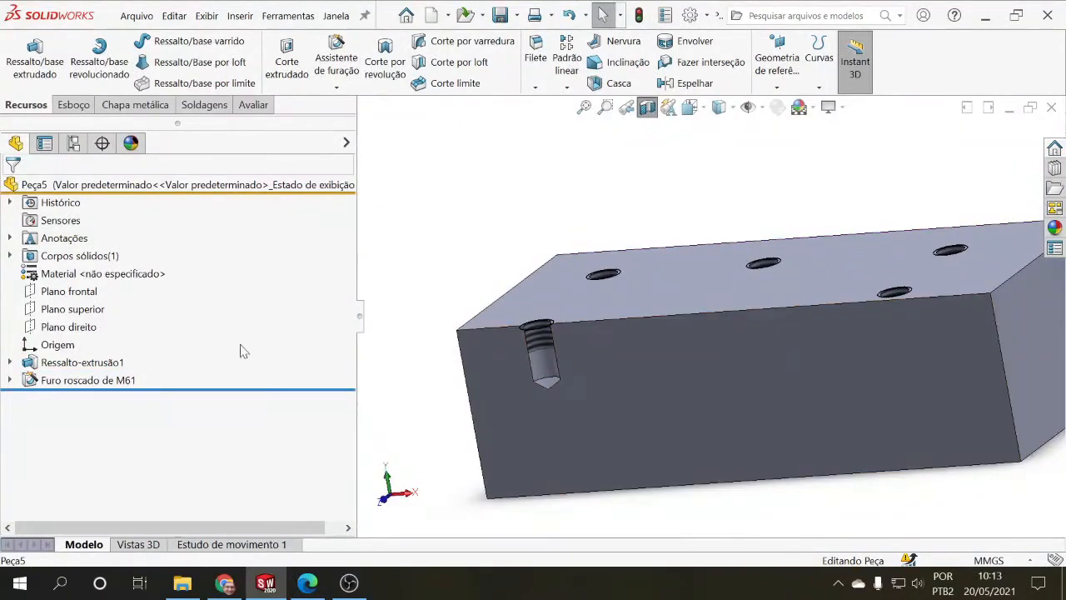
{"action": "left_click", "coordinate": [34, 381]}
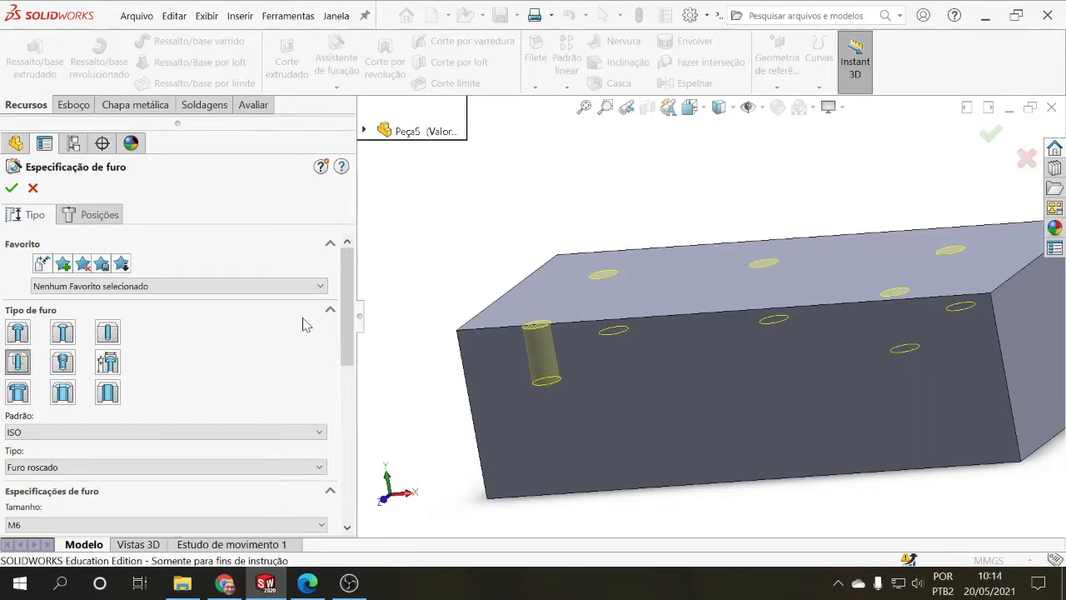
{"action": "left_click", "coordinate": [11, 187]}
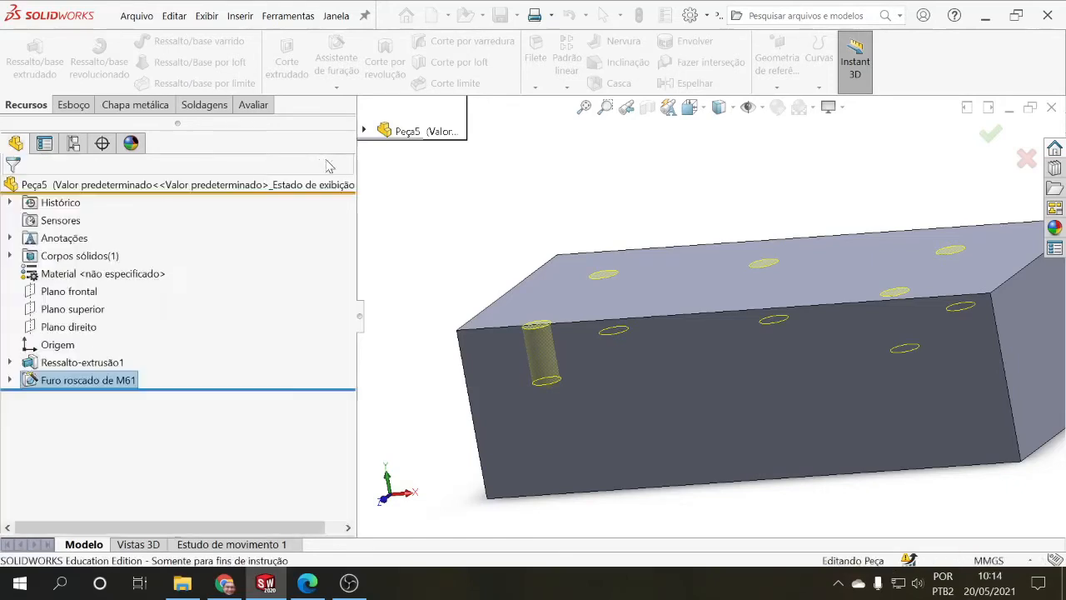
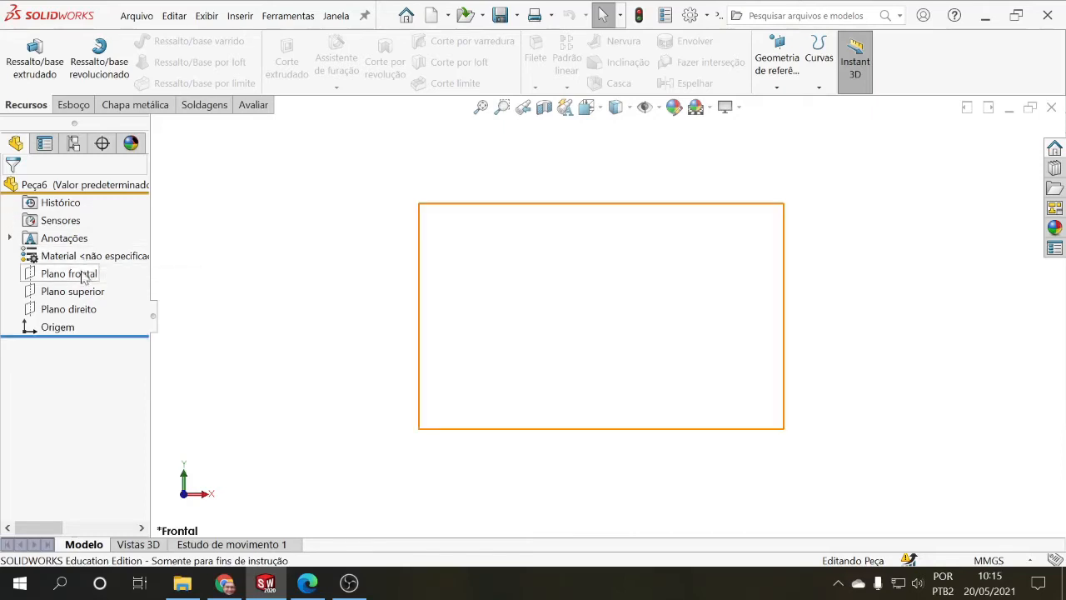
Sketch a closed line profile from the origin on Plano superior, with two sloped ends and a short horizontal line opposite the base
{"action": "left_click", "coordinate": [77, 291]}
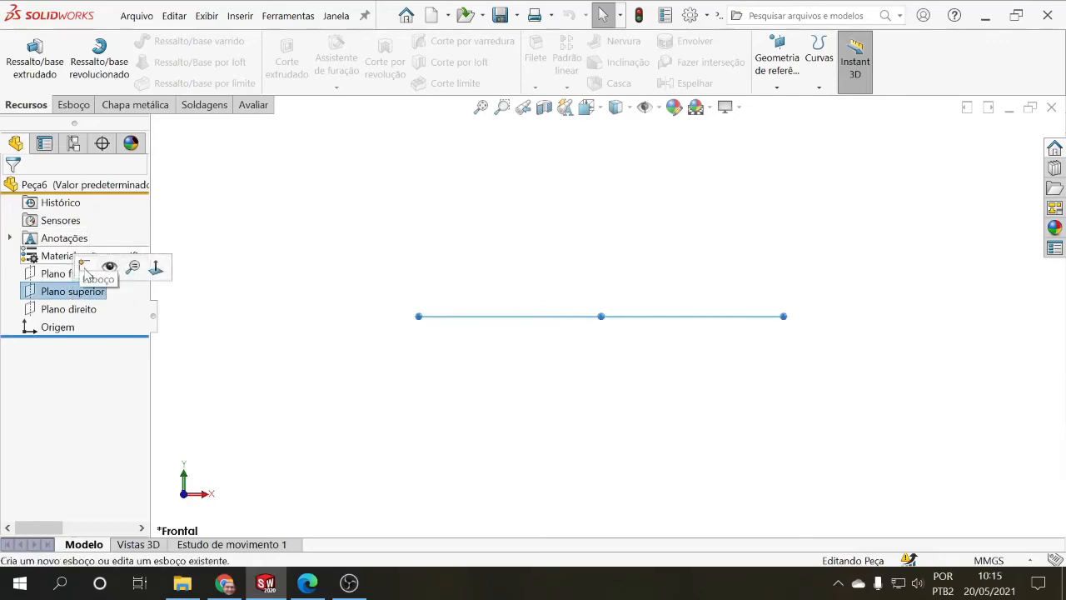
{"action": "left_click", "coordinate": [85, 266]}
{"action": "left_click", "coordinate": [101, 62]}
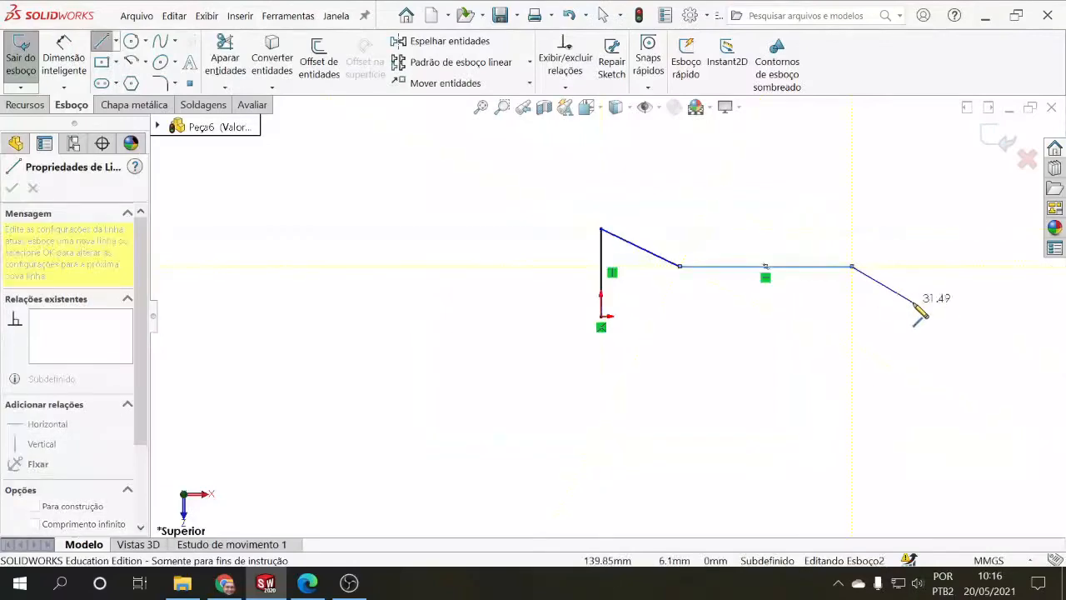
{"action": "left_click", "coordinate": [914, 302]}
{"action": "left_click", "coordinate": [601, 315]}
{"action": "key", "text": "Escape"}
{"action": "left_click", "coordinate": [699, 313]}
Dimension the profile's vertical side at the origin to 40 mm and its long base to 150 mm
{"action": "left_click", "coordinate": [63, 57]}
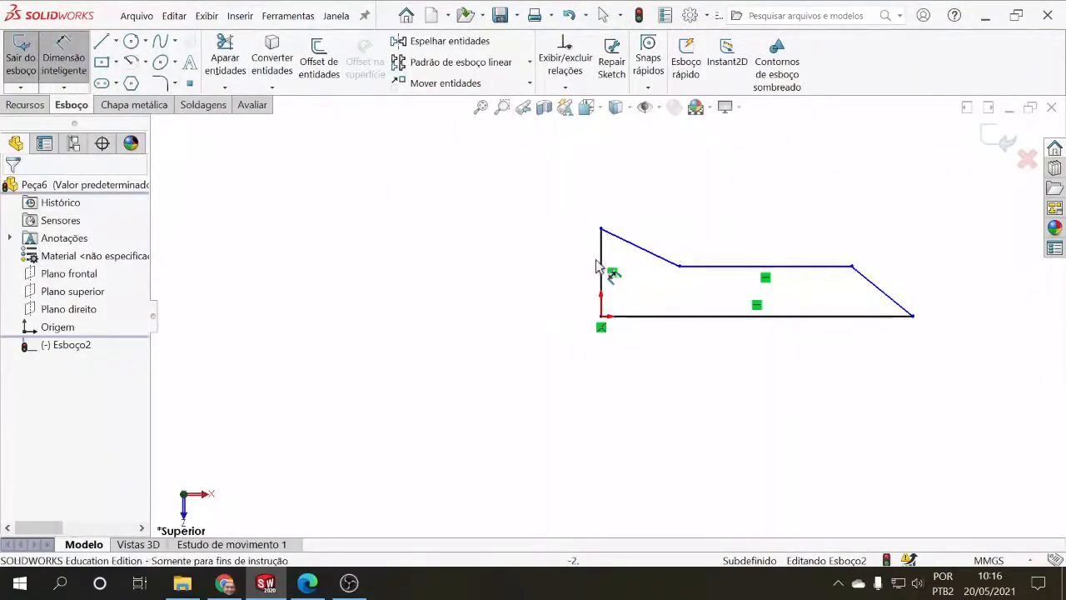
{"action": "left_click", "coordinate": [600, 261]}
{"action": "left_click", "coordinate": [553, 267]}
{"action": "type", "text": "40.00mm"}
{"action": "left_click", "coordinate": [674, 317]}
{"action": "left_click", "coordinate": [676, 357]}
{"action": "type", "text": "150.00mm"}
Dimension the far sloped line's height to 20 mm, the short horizontal line to 80 mm, and the other slope's horizontal span to 35 mm
{"action": "left_click", "coordinate": [889, 291]}
{"action": "left_click", "coordinate": [960, 293]}
{"action": "type", "text": "20.00mm"}
{"action": "left_click", "coordinate": [698, 267]}
{"action": "left_click", "coordinate": [715, 237]}
{"action": "type", "text": "80"}
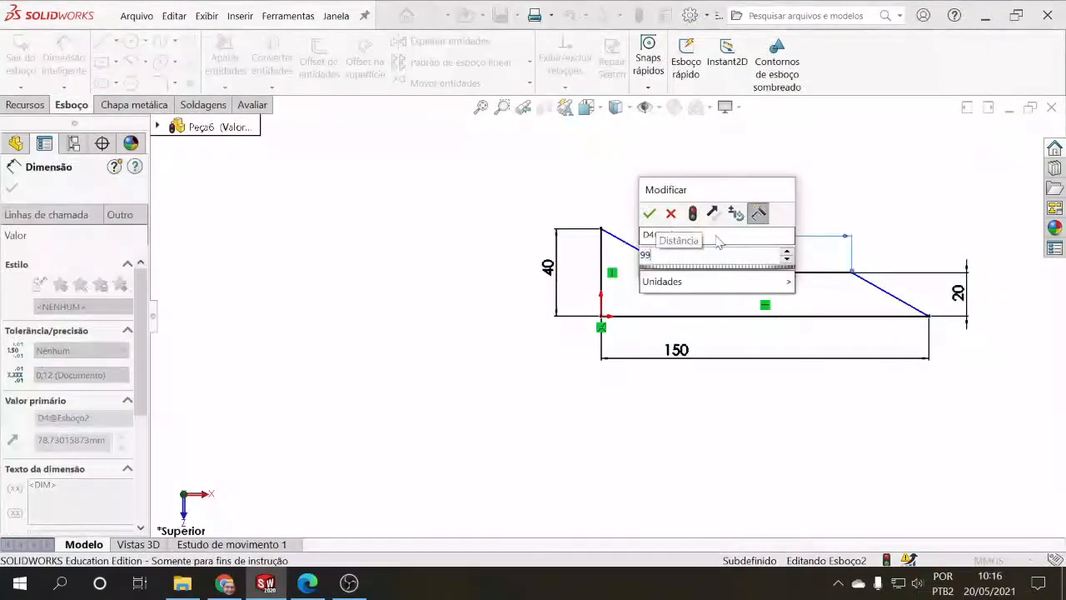
{"action": "left_click", "coordinate": [641, 248]}
{"action": "left_click", "coordinate": [643, 193]}
Extrude the profile 50 mm as a boss
{"action": "left_click", "coordinate": [25, 105]}
{"action": "left_click", "coordinate": [35, 60]}
{"action": "type", "text": "50"}
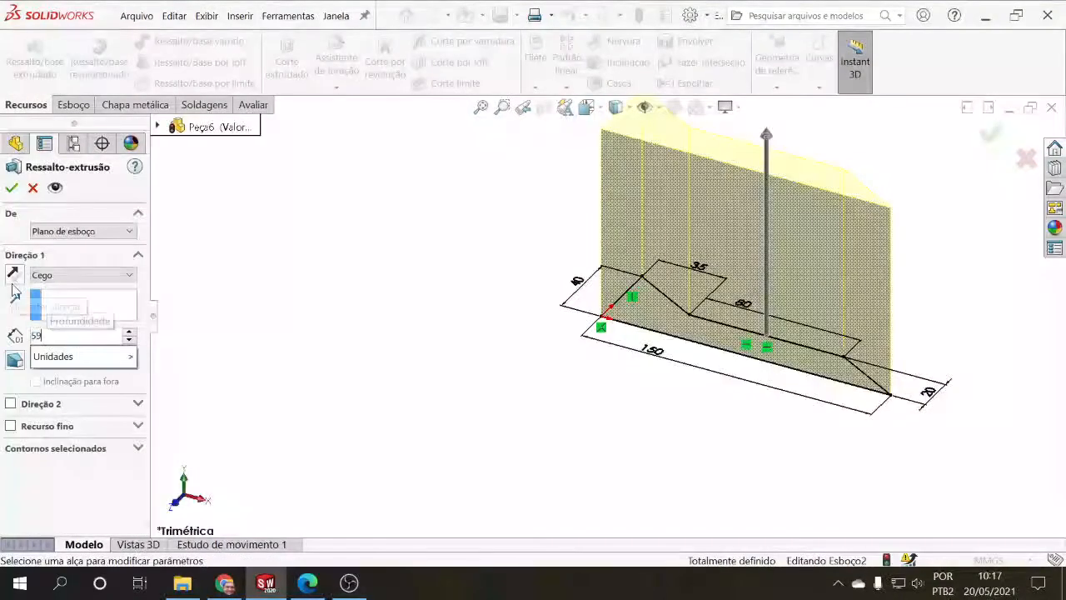
{"action": "left_click", "coordinate": [12, 188]}
{"action": "middle_click_drag", "start_coordinate": [671, 369], "coordinate": [580, 374]}
{"action": "left_click", "coordinate": [578, 336]}
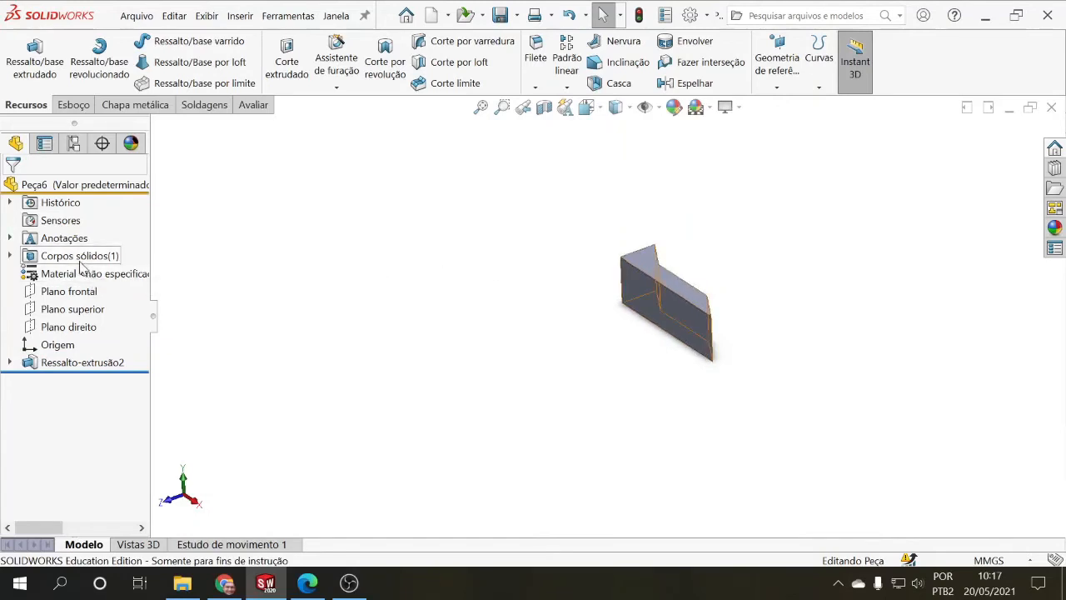
Expand the solid bodies folder, highlight the extruded body, and collapse the folder again
{"action": "double_click", "coordinate": [37, 257]}
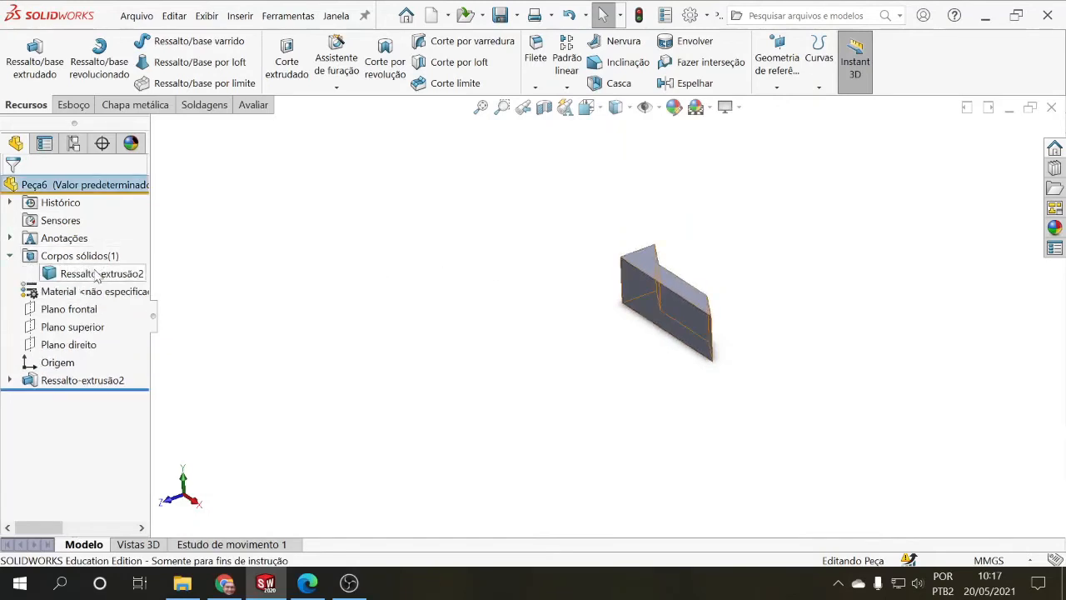
{"action": "left_click", "coordinate": [52, 272]}
{"action": "left_click", "coordinate": [10, 255]}
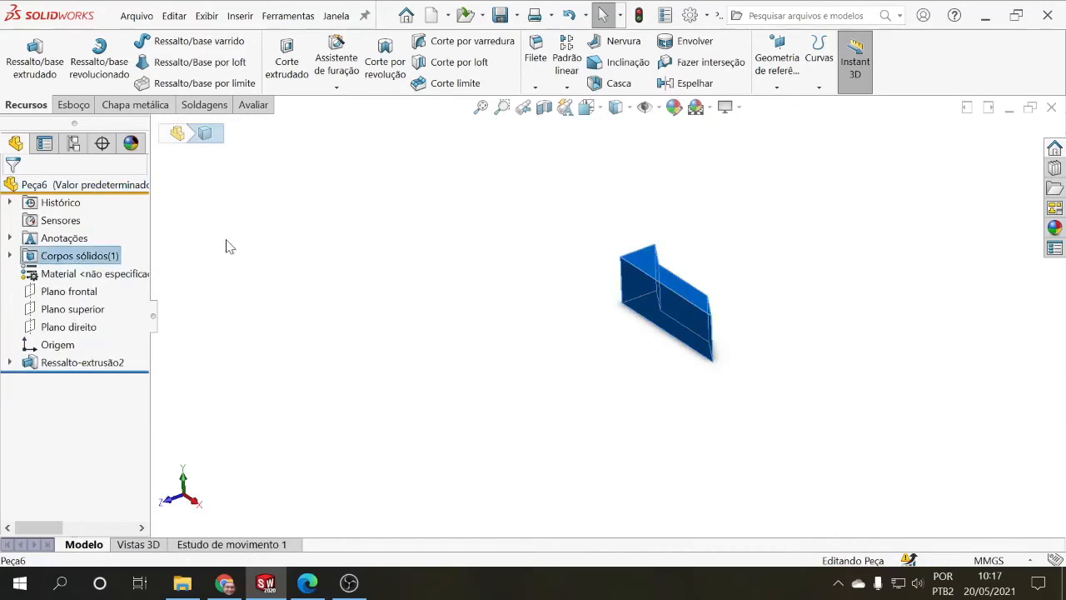
{"action": "left_click", "coordinate": [192, 174]}
Sketch a closed zigzag line profile across the extrusion's large flat face, running between its two end edges and starting corner at the origin
{"action": "left_click", "coordinate": [74, 105]}
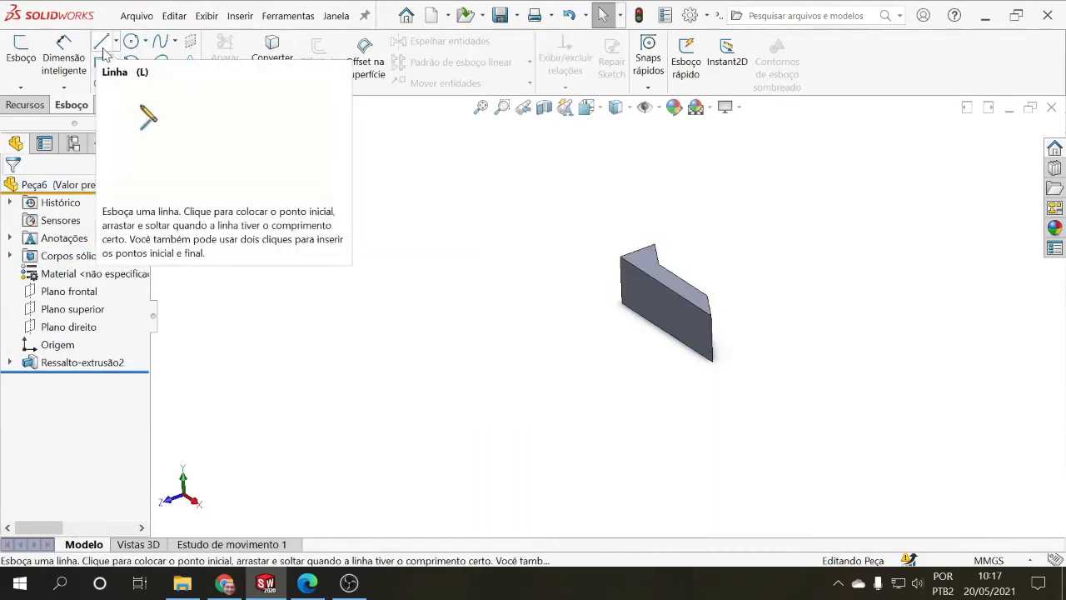
{"action": "left_click", "coordinate": [103, 51]}
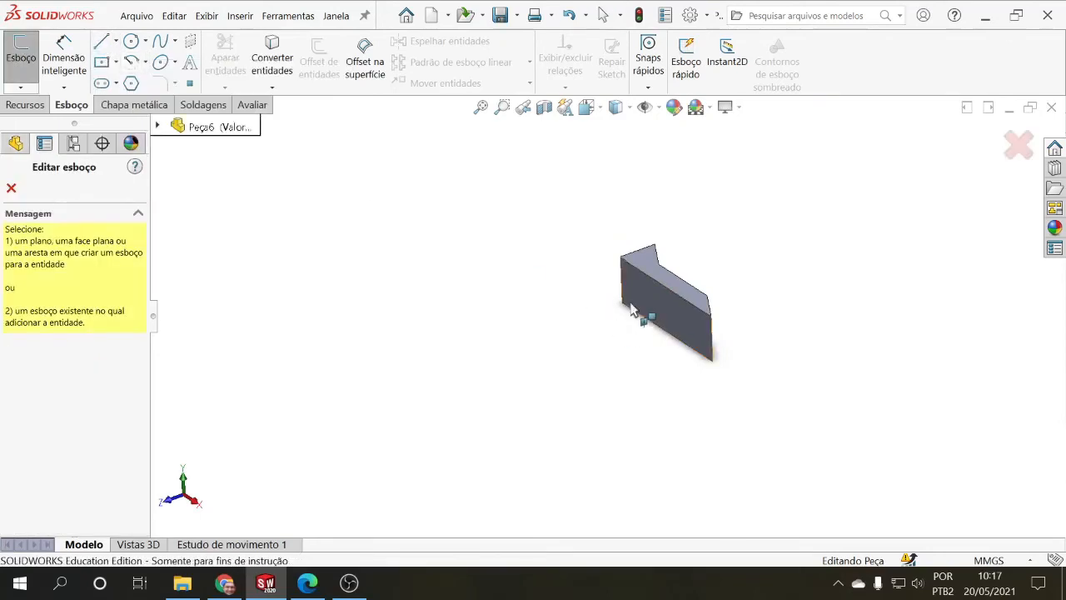
{"action": "left_click", "coordinate": [644, 305]}
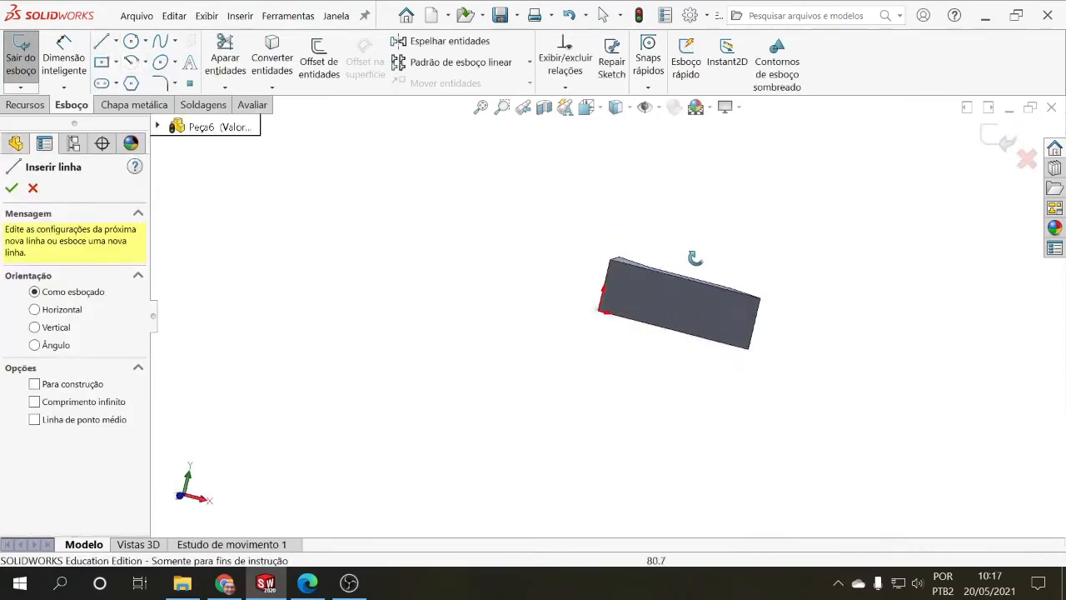
{"action": "scroll", "coordinate": [658, 299], "scroll_direction": "down", "scroll_amount": 5}
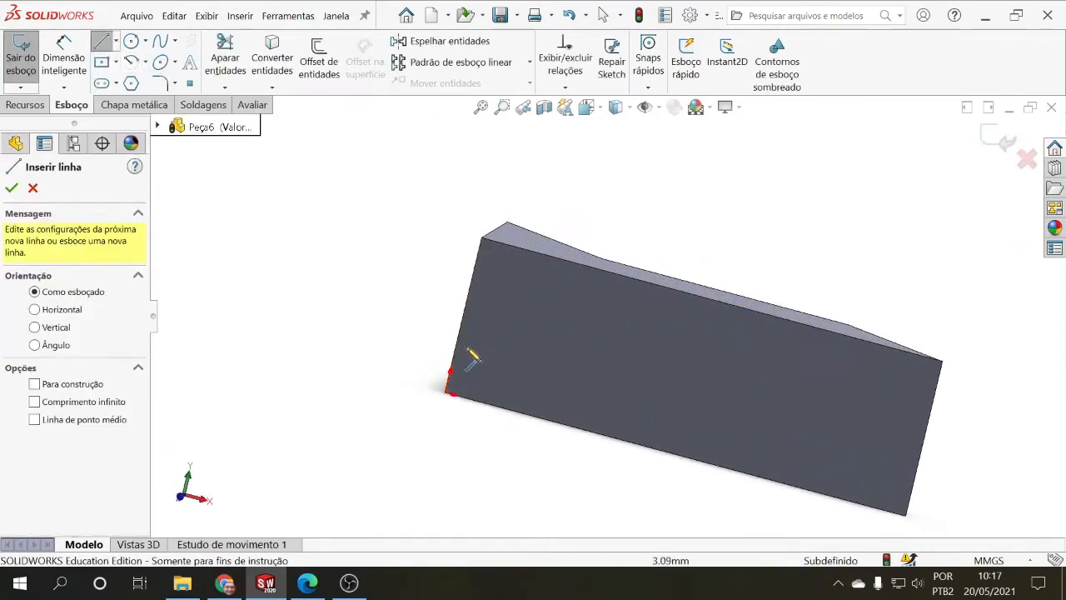
{"action": "left_click", "coordinate": [461, 339]}
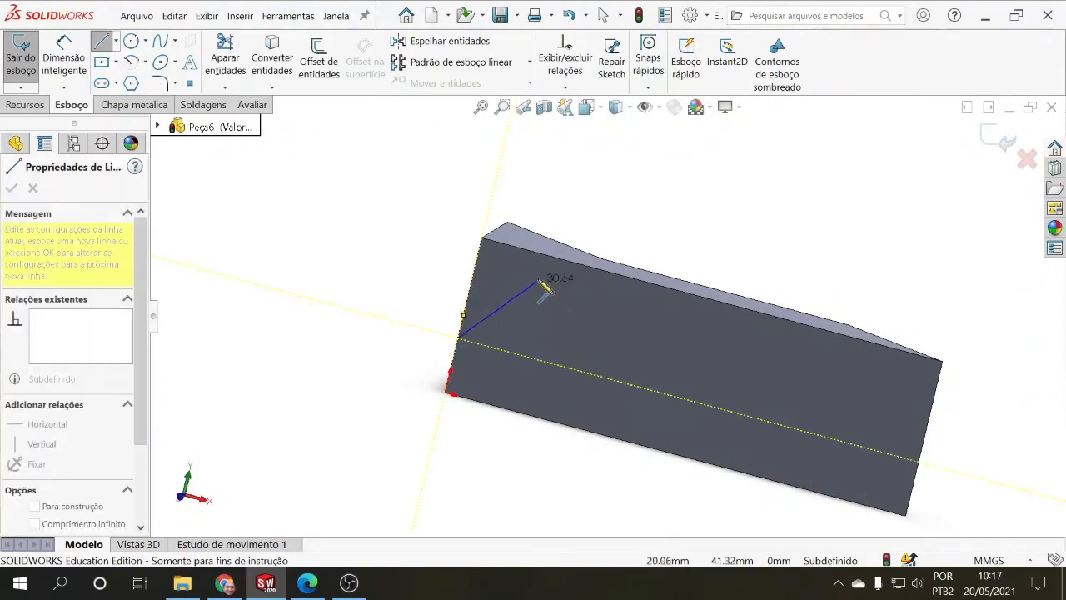
{"action": "left_click", "coordinate": [789, 358]}
{"action": "left_click", "coordinate": [942, 361]}
{"action": "left_click", "coordinate": [926, 428]}
{"action": "left_click", "coordinate": [728, 421]}
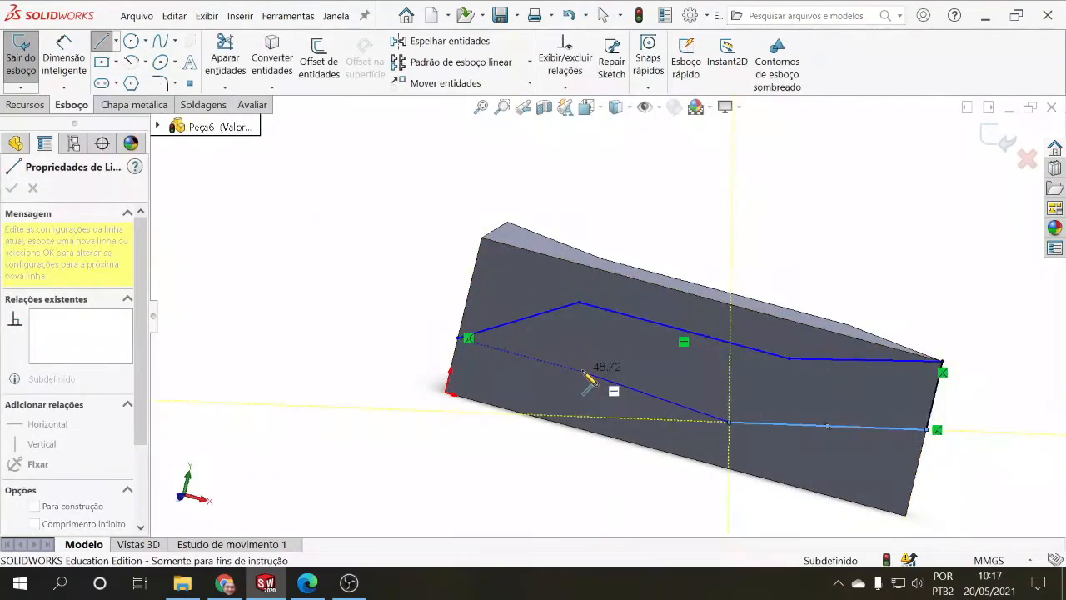
{"action": "left_click", "coordinate": [582, 371]}
{"action": "left_click", "coordinate": [446, 392]}
{"action": "left_click", "coordinate": [458, 337]}
Dimension the upper middle line to 60 mm and its distance from the face's top edge to 13 mm
{"action": "left_click", "coordinate": [64, 55]}
{"action": "left_click", "coordinate": [698, 242]}
{"action": "type", "text": "60"}
{"action": "key", "text": "Return"}
{"action": "left_click", "coordinate": [696, 333]}
{"action": "left_click", "coordinate": [697, 298]}
{"action": "left_click", "coordinate": [692, 311]}
{"action": "type", "text": "13"}
{"action": "key", "text": "Return"}
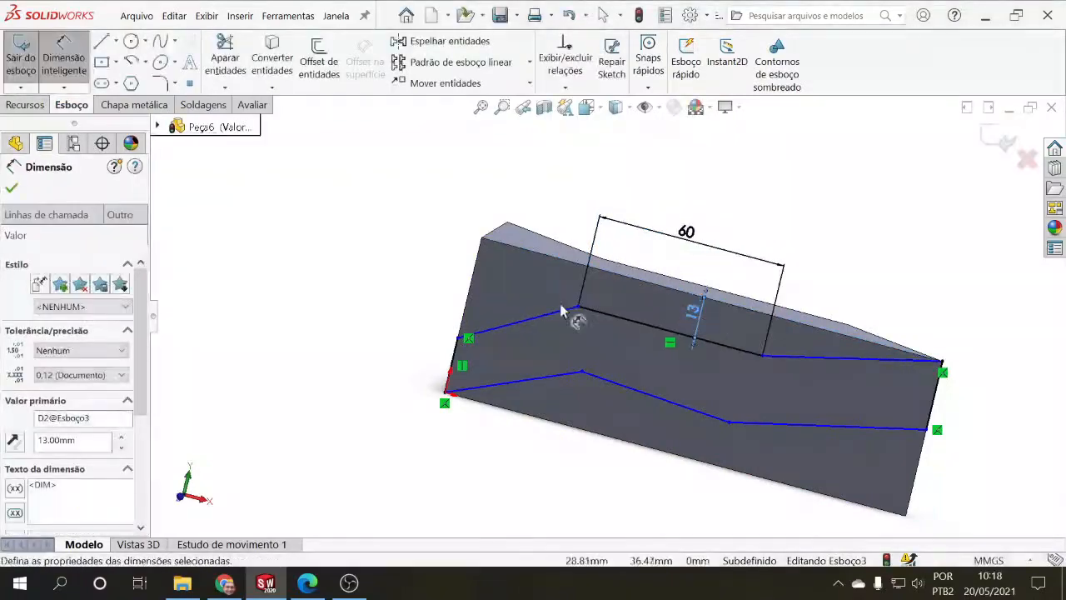
Dimension the upper sloped line at the origin end to 20 mm, and the lower one's horizontal span to 40 mm
{"action": "left_click", "coordinate": [513, 306]}
{"action": "left_click", "coordinate": [389, 281]}
{"action": "type", "text": "20"}
{"action": "key", "text": "Return"}
{"action": "left_click", "coordinate": [541, 378]}
{"action": "left_click", "coordinate": [490, 466]}
{"action": "type", "text": "40"}
{"action": "key", "text": "Return"}
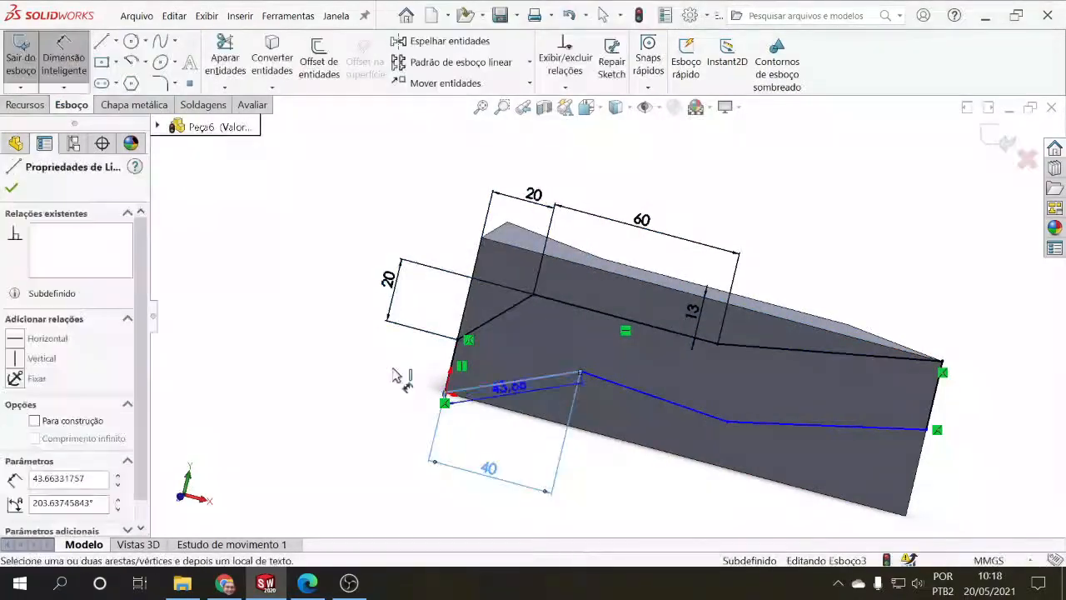
Dimension the lower peak's height to 15 mm and the lower middle sloped line's horizontal span to 50 mm
{"action": "scroll", "coordinate": [382, 364], "scroll_direction": "up", "scroll_amount": 2}
{"action": "double_click", "coordinate": [444, 339]}
{"action": "type", "text": "15"}
{"action": "key", "text": "Return"}
{"action": "left_click", "coordinate": [638, 378]}
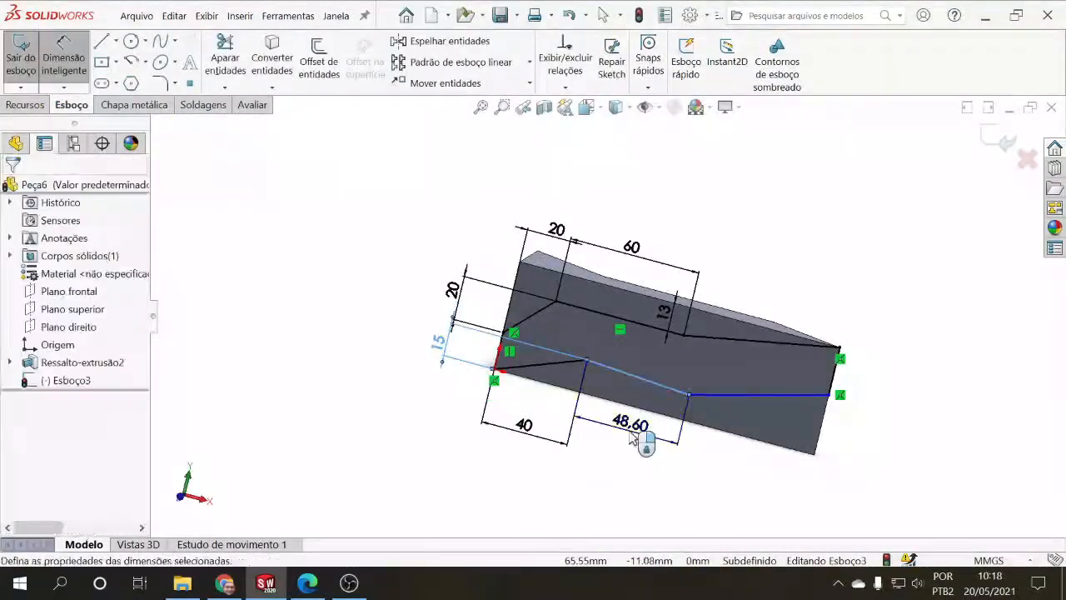
{"action": "left_click", "coordinate": [639, 442]}
{"action": "type", "text": "50"}
{"action": "key", "text": "Return"}
Dimension the height of the lower profile's far endpoint above the face's bottom edge to 19 mm
{"action": "left_click", "coordinate": [870, 434]}
{"action": "key", "text": "Delete"}
{"action": "left_click", "coordinate": [63, 58]}
{"action": "left_click", "coordinate": [764, 395]}
{"action": "left_click", "coordinate": [887, 409]}
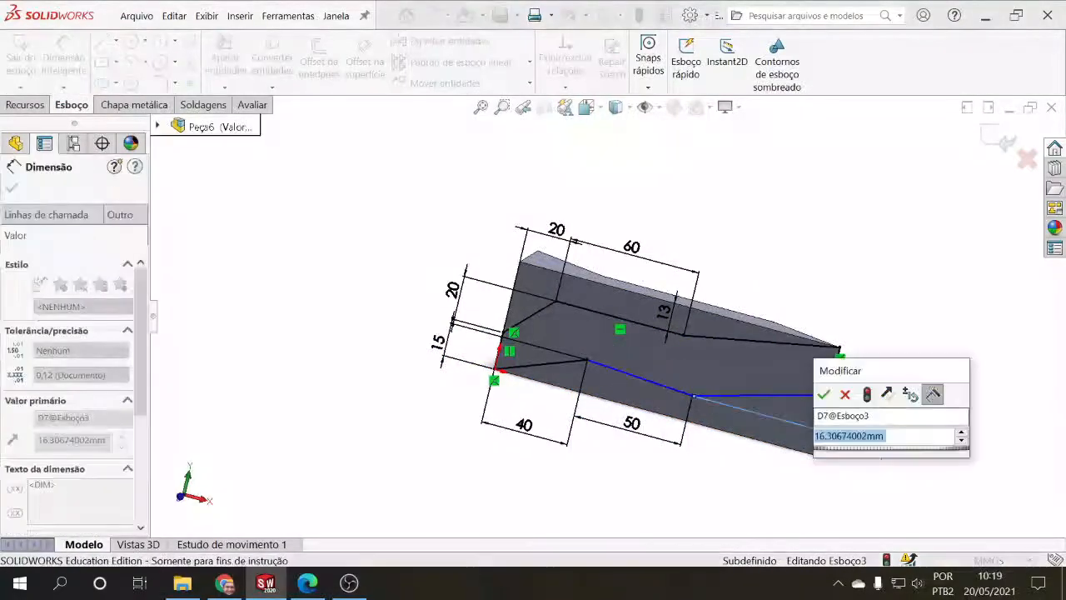
{"action": "type", "text": "19"}
{"action": "key", "text": "Return"}
Move the lower valley vertex down and dimension its distance from the face's bottom edge to 5 mm
{"action": "key", "text": "Escape"}
{"action": "left_click_drag", "start_coordinate": [692, 397], "coordinate": [689, 410]}
{"action": "left_click", "coordinate": [64, 58]}
{"action": "left_click", "coordinate": [688, 409]}
{"action": "left_click", "coordinate": [698, 423]}
{"action": "left_click", "coordinate": [706, 472]}
{"action": "type", "text": "5"}
{"action": "key", "text": "Return"}
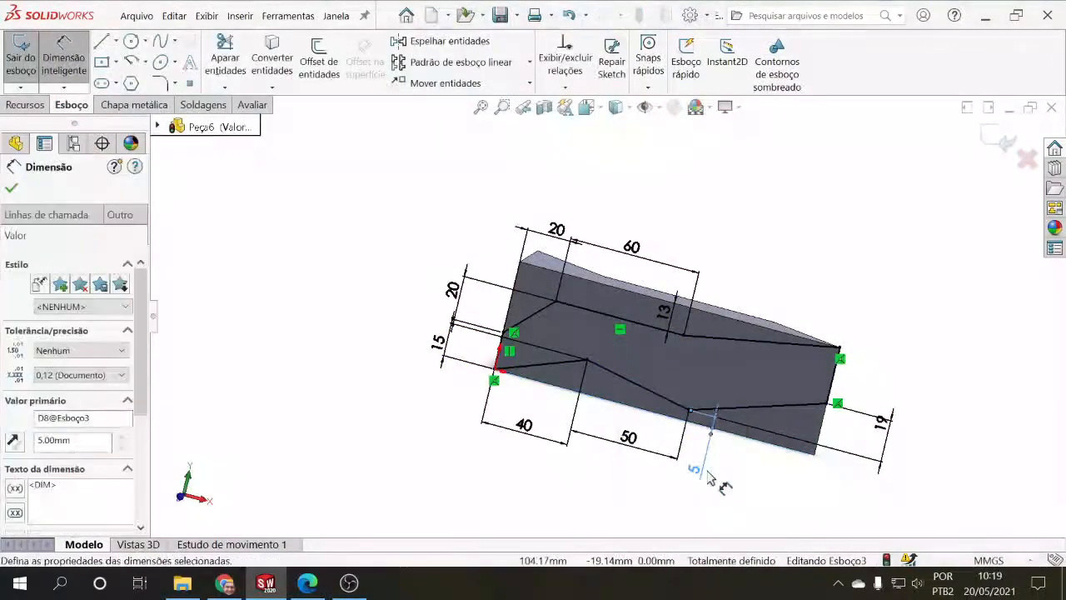
{"action": "key", "text": "Escape"}
{"action": "key", "text": "ctrl+7"}
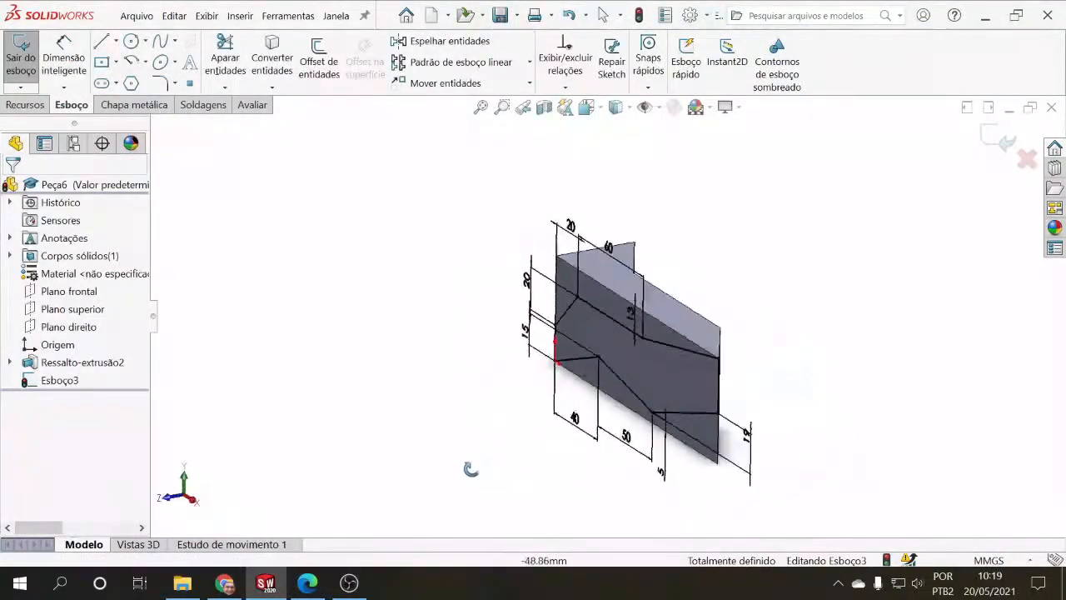
Extrude the zigzag profile in the reversed direction with Até o vértice, up to the first body's back top corner, with Mesclar resultado on
{"action": "left_click", "coordinate": [33, 104]}
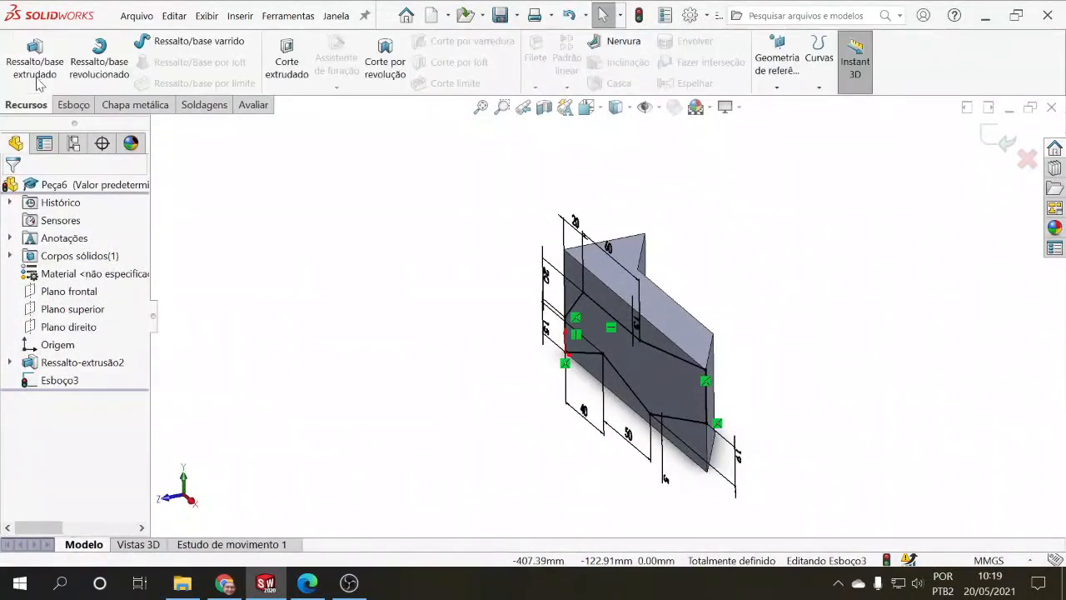
{"action": "left_click", "coordinate": [33, 62]}
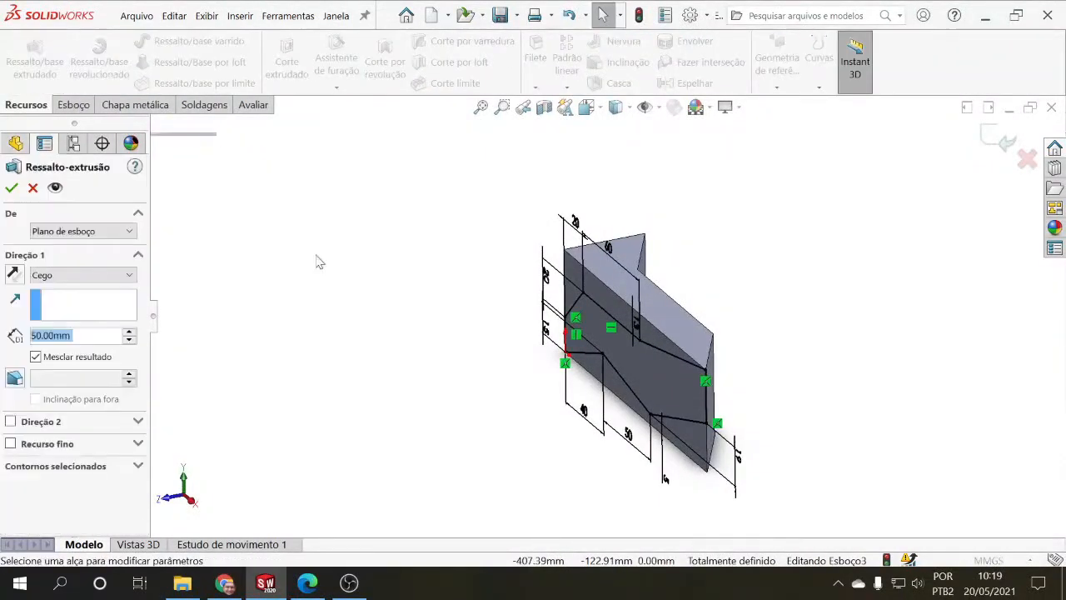
{"action": "left_click", "coordinate": [14, 274]}
{"action": "left_click", "coordinate": [72, 276]}
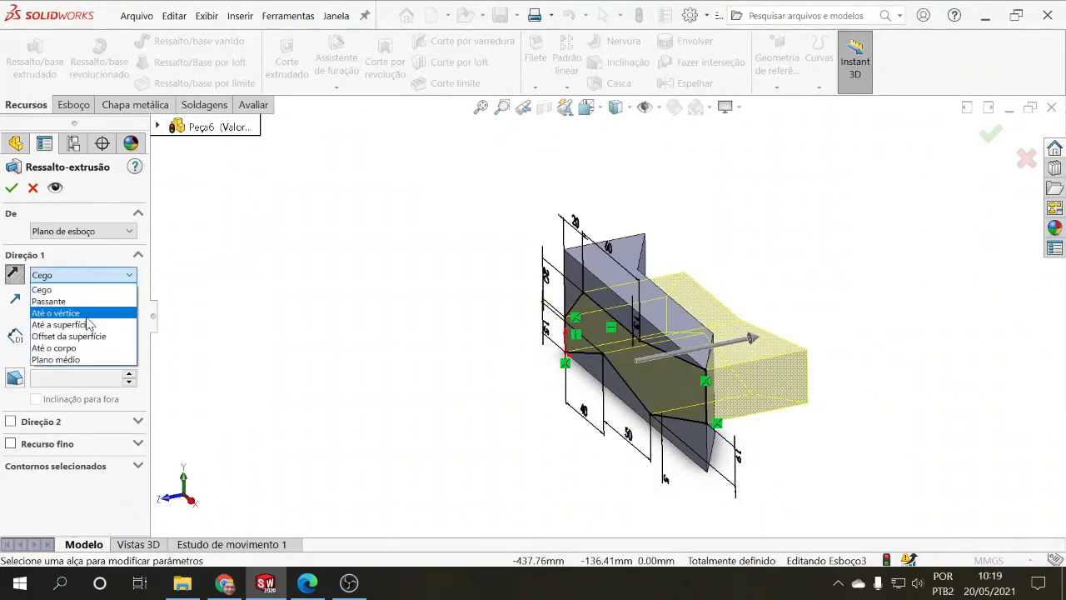
{"action": "left_click", "coordinate": [82, 313]}
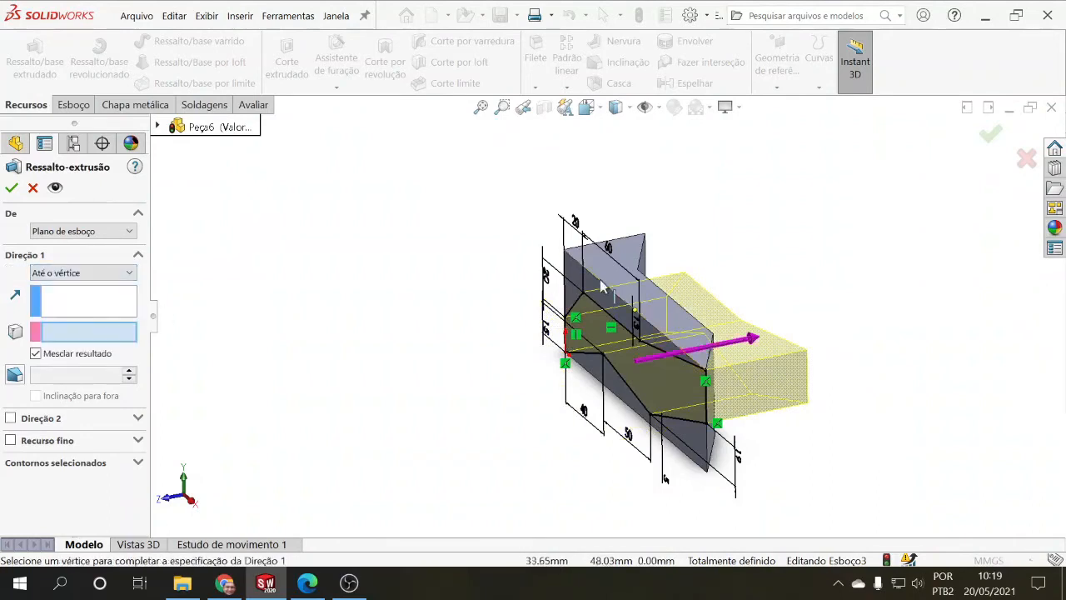
{"action": "left_click", "coordinate": [645, 238]}
{"action": "middle_click_drag", "start_coordinate": [771, 262], "coordinate": [799, 269]}
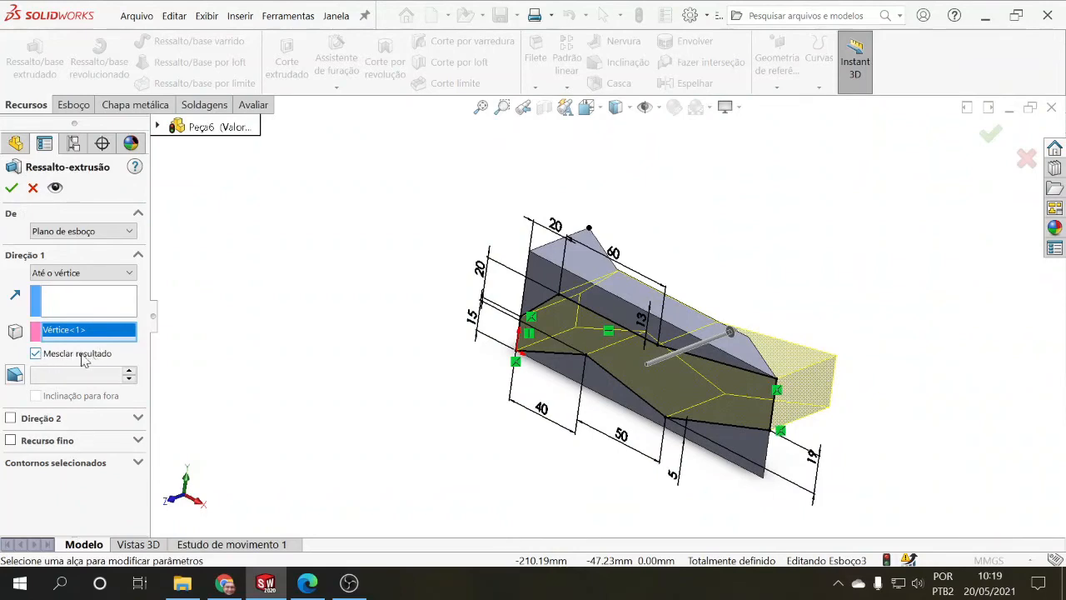
{"action": "left_click", "coordinate": [11, 190]}
{"action": "middle_click_drag", "start_coordinate": [286, 316], "coordinate": [267, 354]}
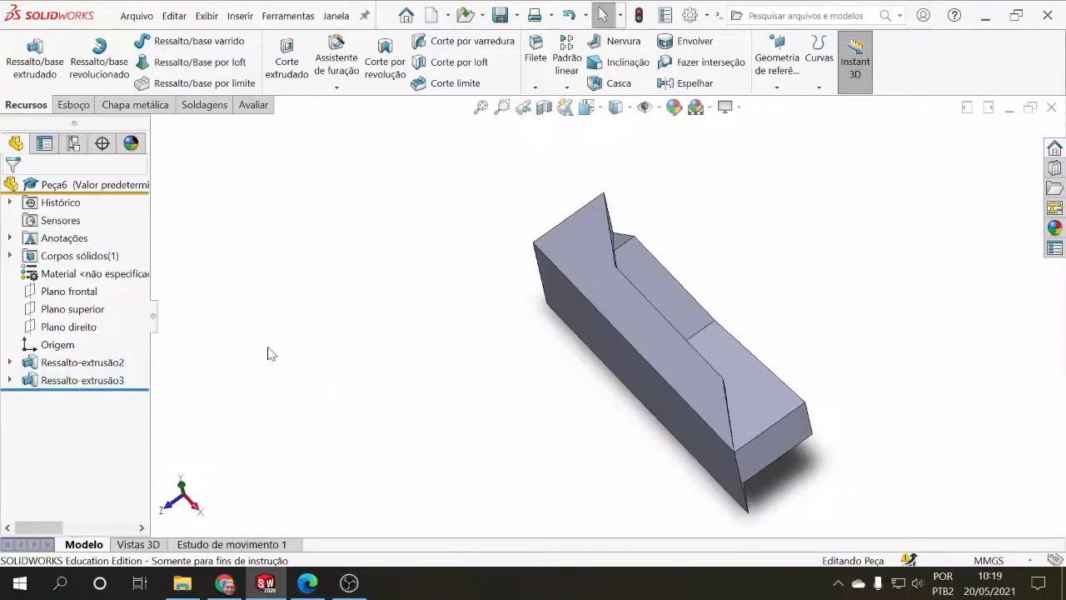
Expand the solid bodies folder, highlight the merged body, and clear the selection
{"action": "left_click", "coordinate": [62, 256]}
{"action": "left_click", "coordinate": [10, 256]}
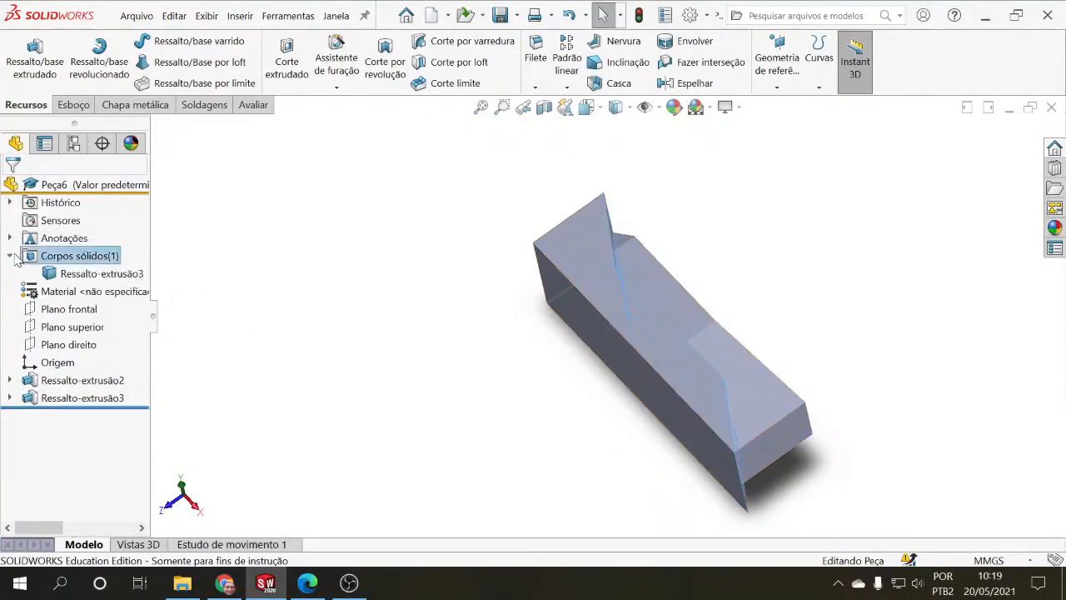
{"action": "left_click", "coordinate": [104, 274]}
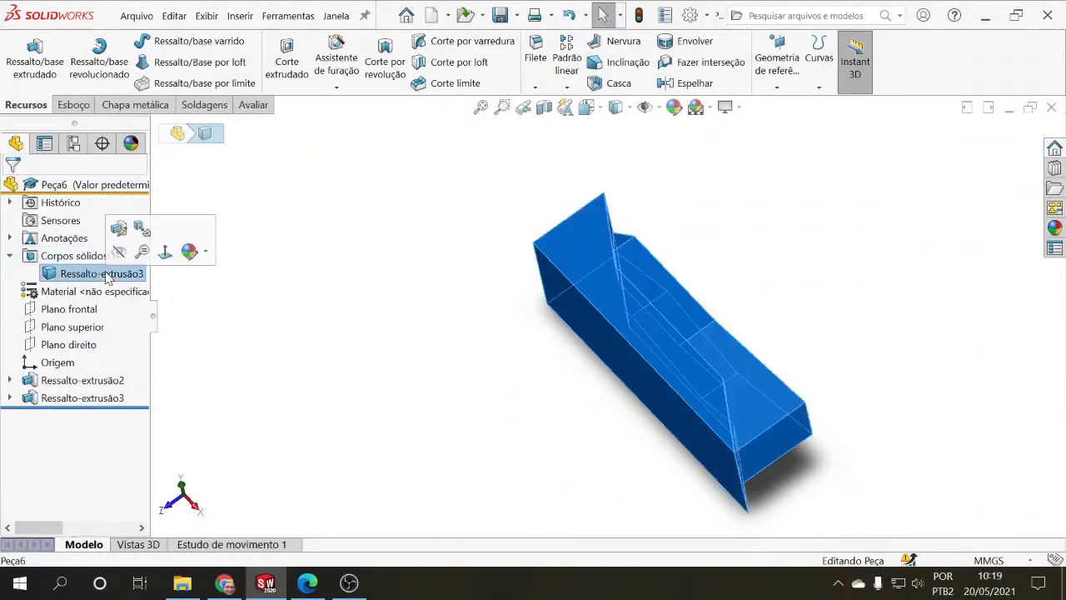
{"action": "left_click", "coordinate": [10, 256]}
{"action": "left_click", "coordinate": [219, 316]}
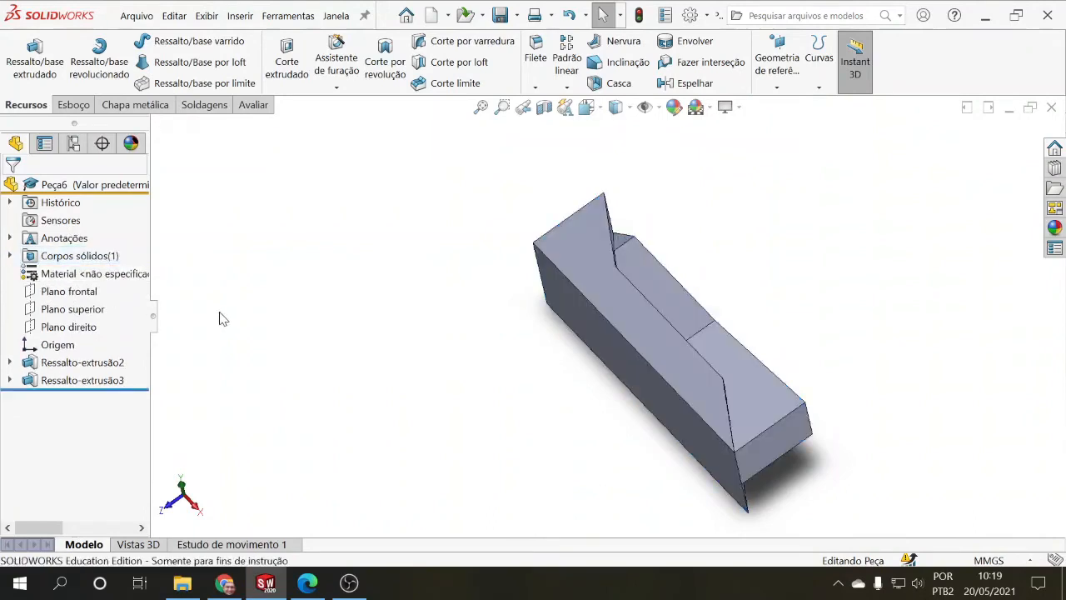
Edit the second extrusion, turn off Mesclar resultado, and apply it
{"action": "left_click", "coordinate": [82, 382]}
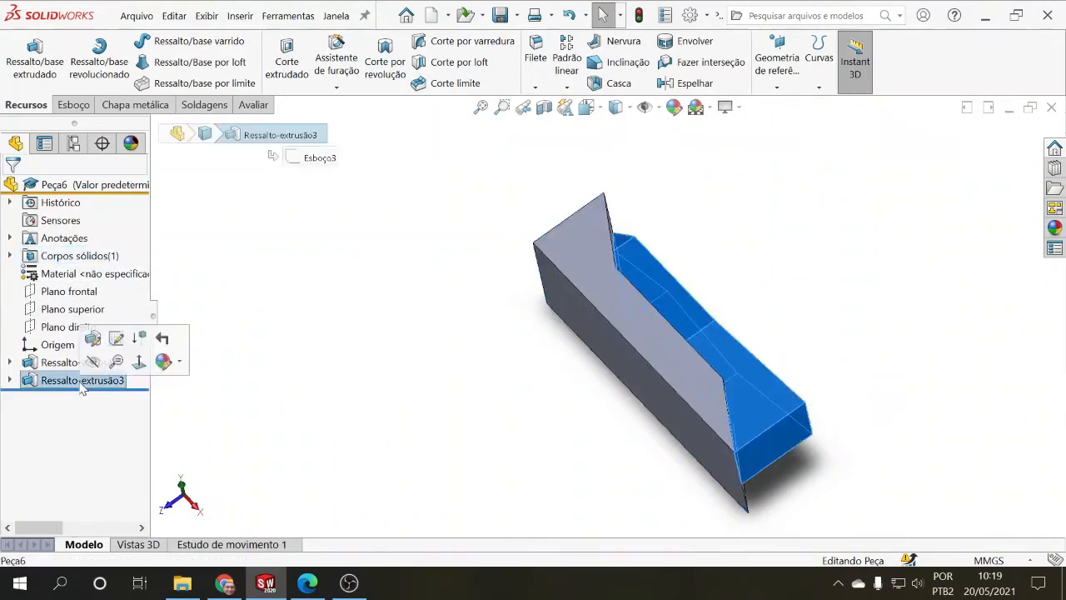
{"action": "left_click", "coordinate": [92, 342]}
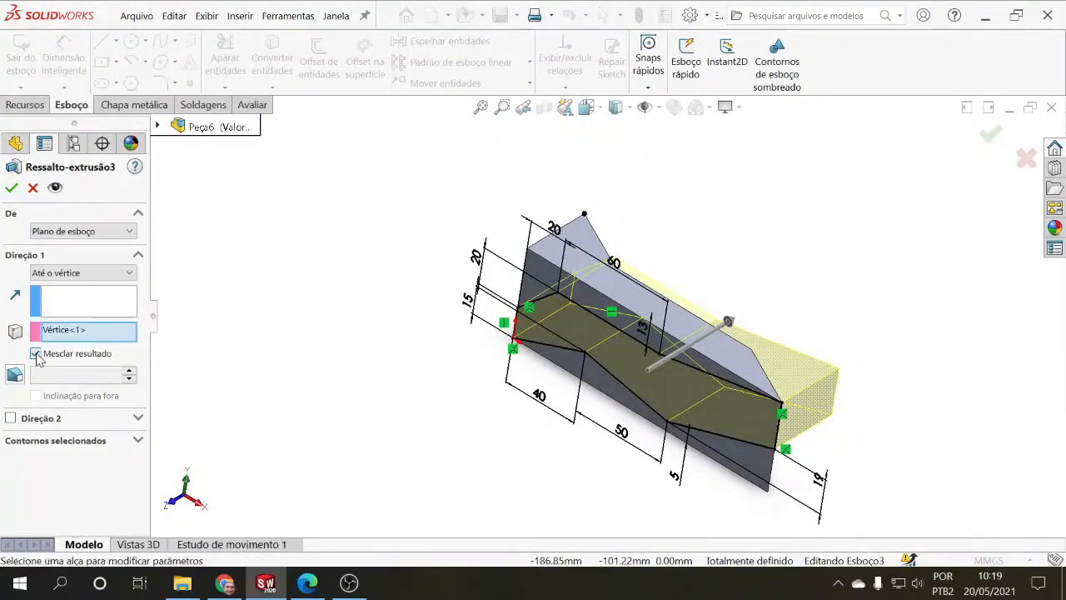
{"action": "left_click", "coordinate": [11, 189]}
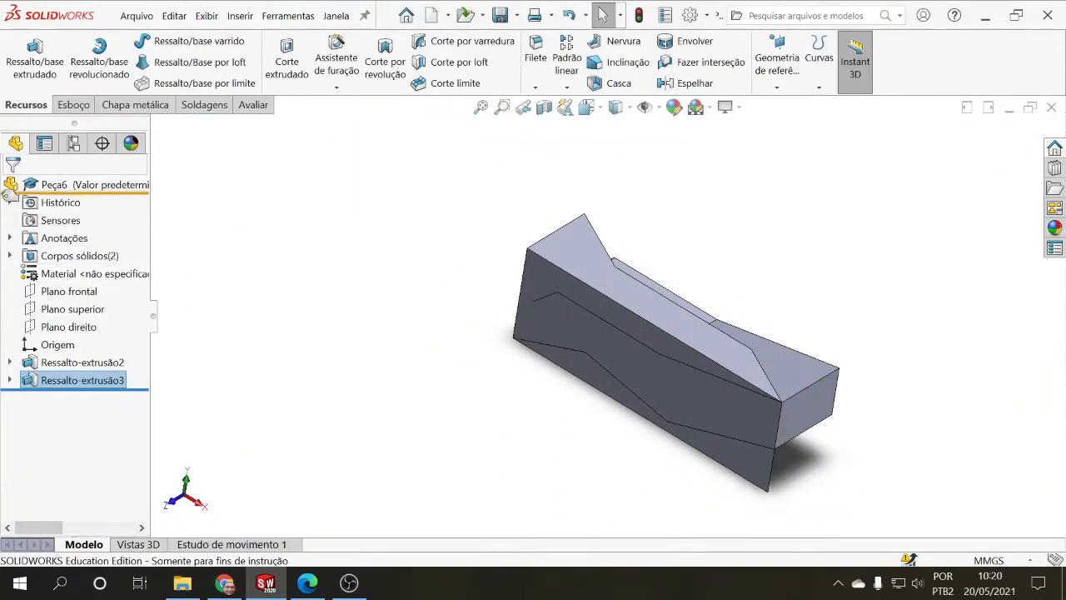
Expand the solid bodies folder and highlight the first extrusion's body to examine it separately from the second
{"action": "middle_click_drag", "start_coordinate": [319, 305], "coordinate": [261, 288]}
{"action": "left_click", "coordinate": [86, 258]}
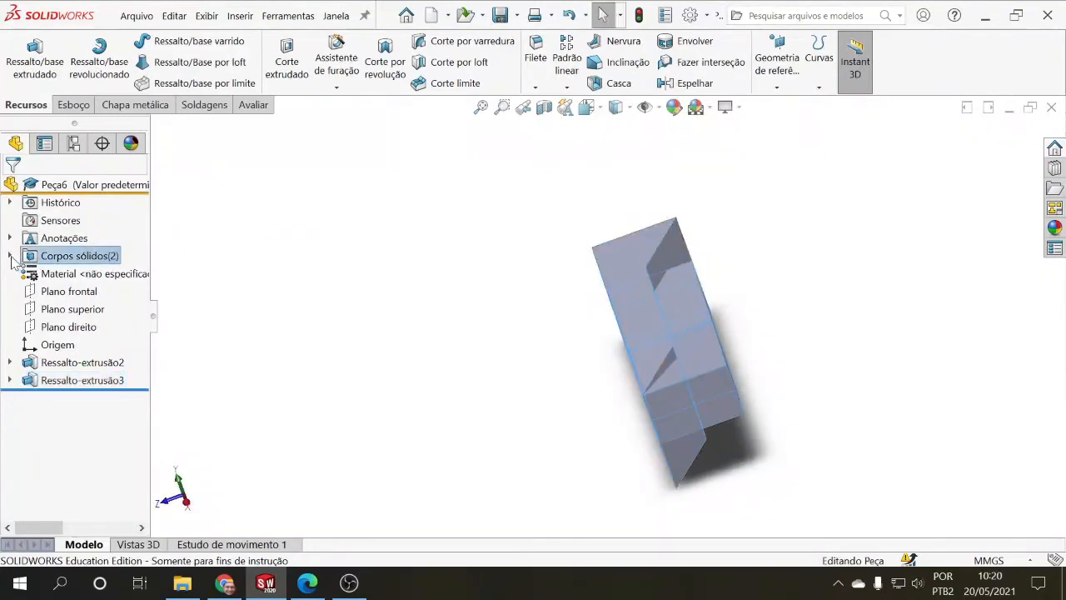
{"action": "left_click", "coordinate": [9, 255]}
{"action": "left_click", "coordinate": [100, 273]}
{"action": "middle_click_drag", "start_coordinate": [252, 315], "coordinate": [272, 267]}
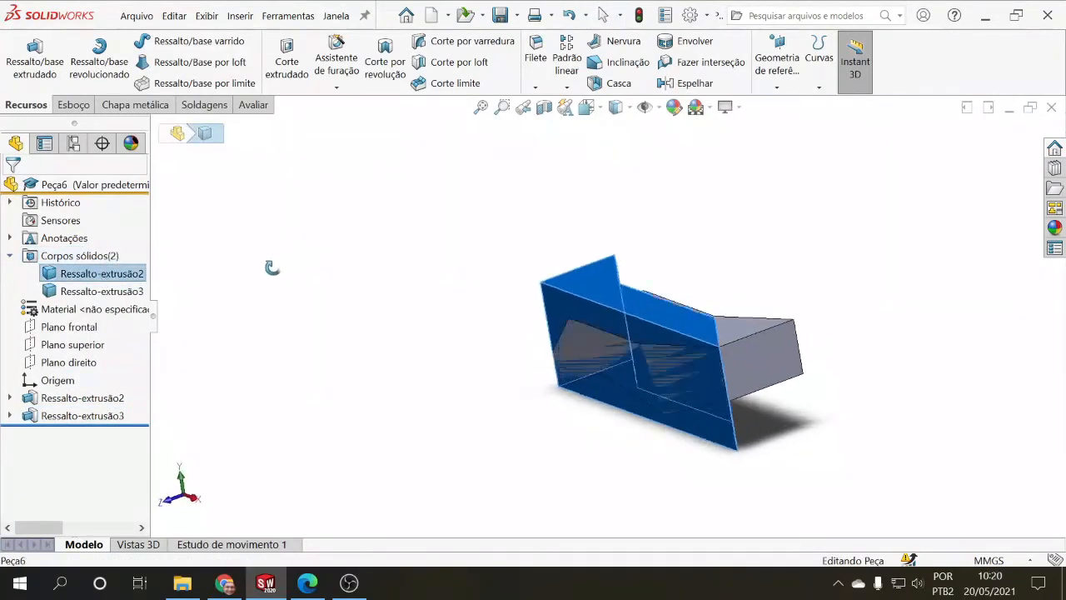
Highlight the second extrusion's solid body to examine it separately from the first, and clear the selection
{"action": "scroll", "coordinate": [271, 267], "scroll_direction": "down", "scroll_amount": 1}
{"action": "left_click", "coordinate": [101, 290]}
{"action": "scroll", "coordinate": [441, 352], "scroll_direction": "up", "scroll_amount": 1}
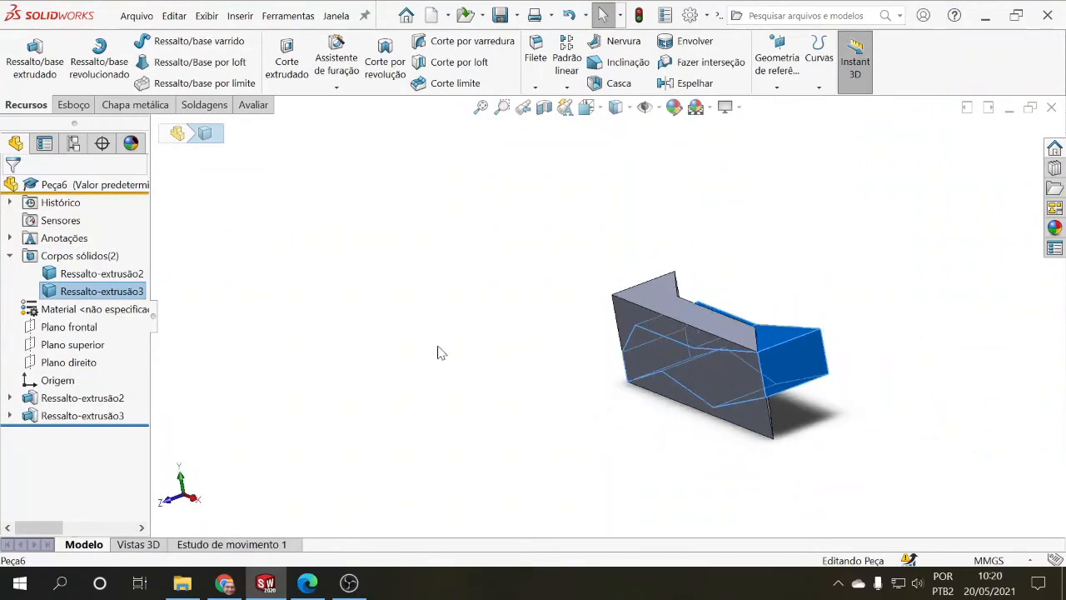
{"action": "middle_click_drag", "start_coordinate": [472, 348], "coordinate": [485, 411]}
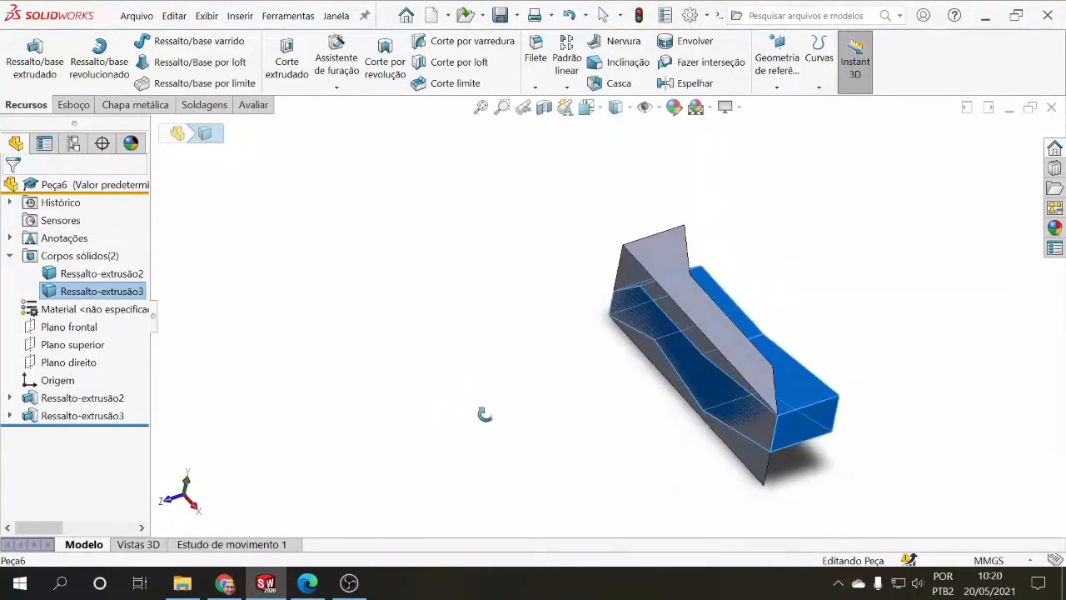
{"action": "left_click", "coordinate": [447, 370]}
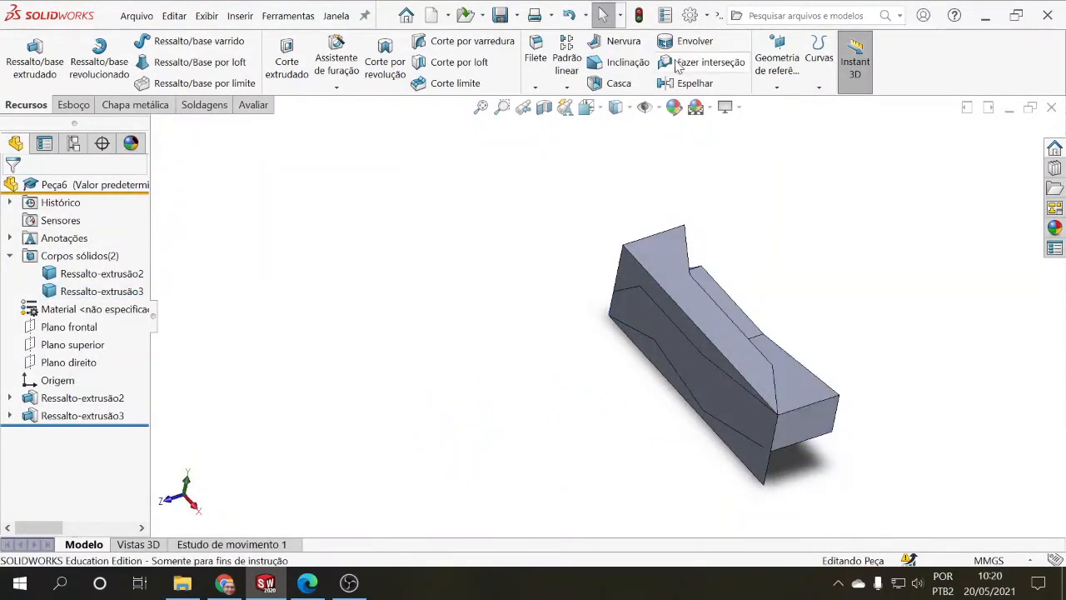
Compute the regions of the two extruded bodies with the Interseção feature, using the Criar regiões de interseção option
{"action": "left_click", "coordinate": [710, 65]}
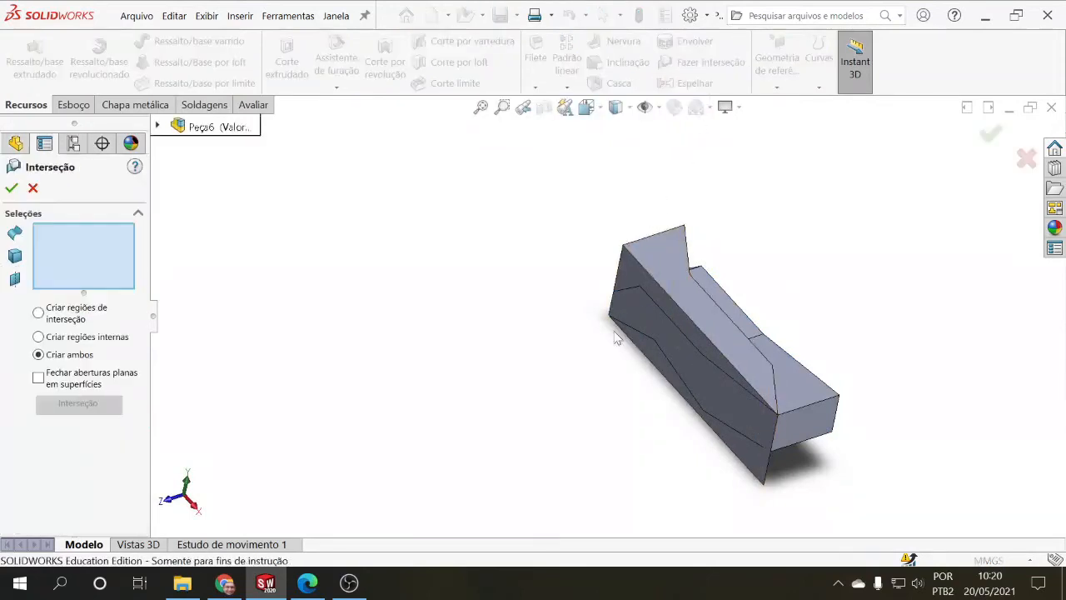
{"action": "middle_click_drag", "start_coordinate": [614, 330], "coordinate": [522, 370]}
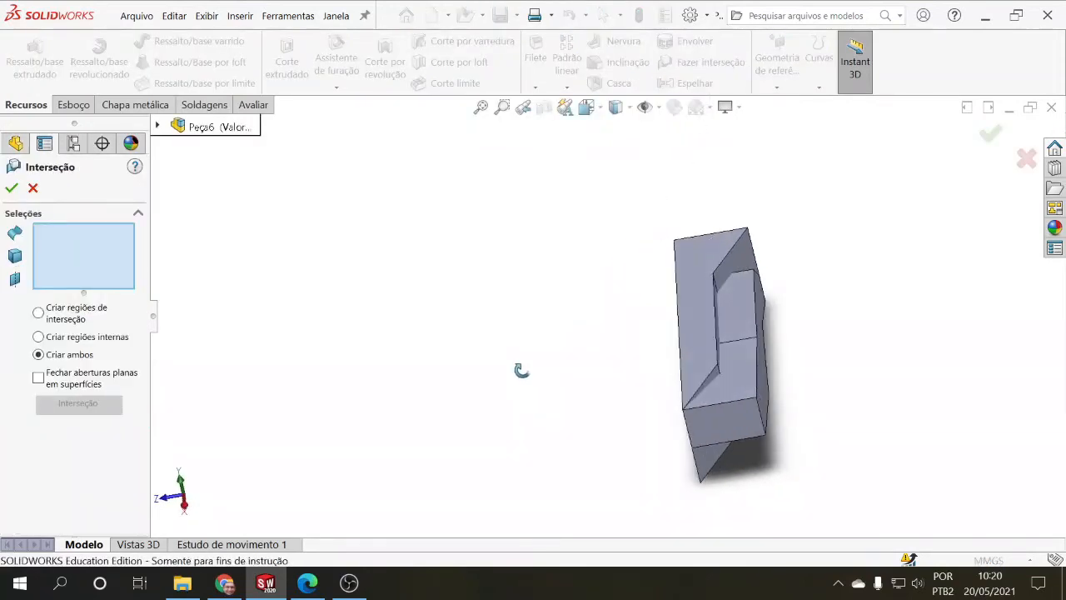
{"action": "left_click", "coordinate": [732, 288]}
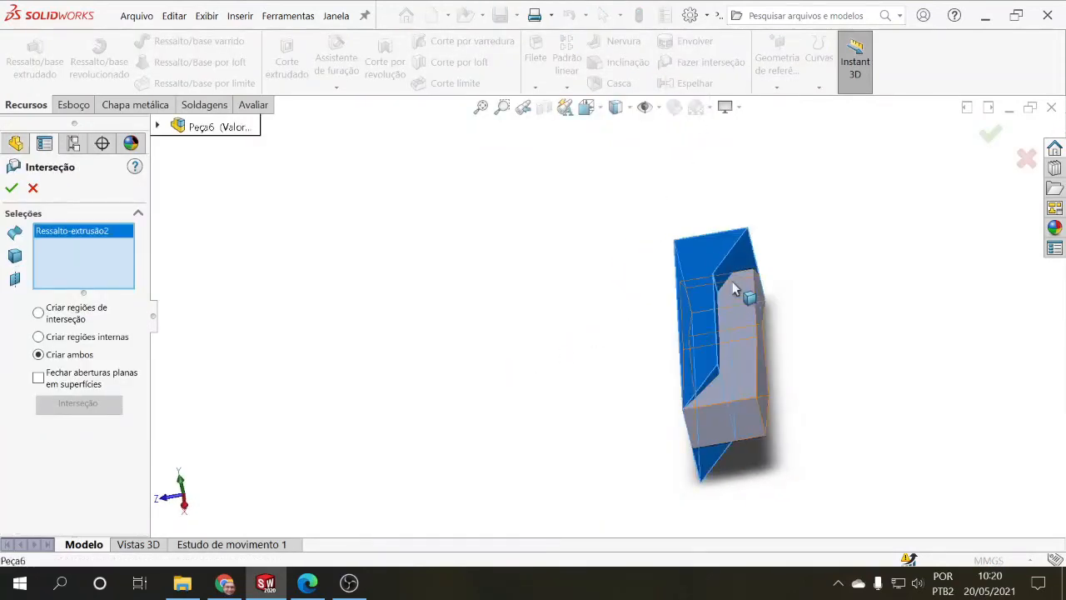
{"action": "left_click", "coordinate": [735, 305]}
{"action": "middle_click_drag", "start_coordinate": [571, 352], "coordinate": [630, 383]}
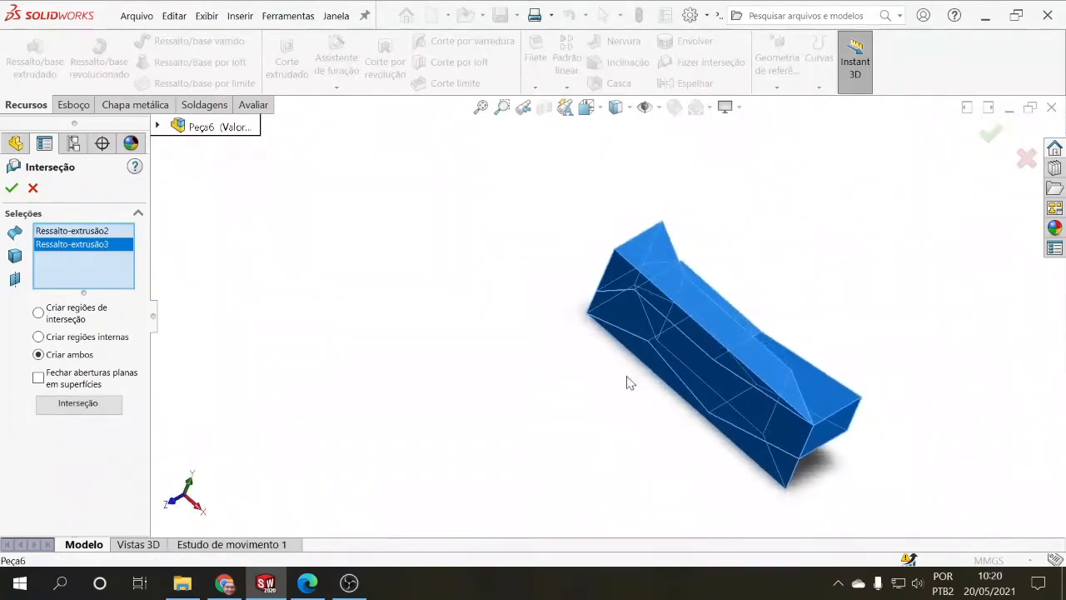
{"action": "left_click", "coordinate": [63, 315]}
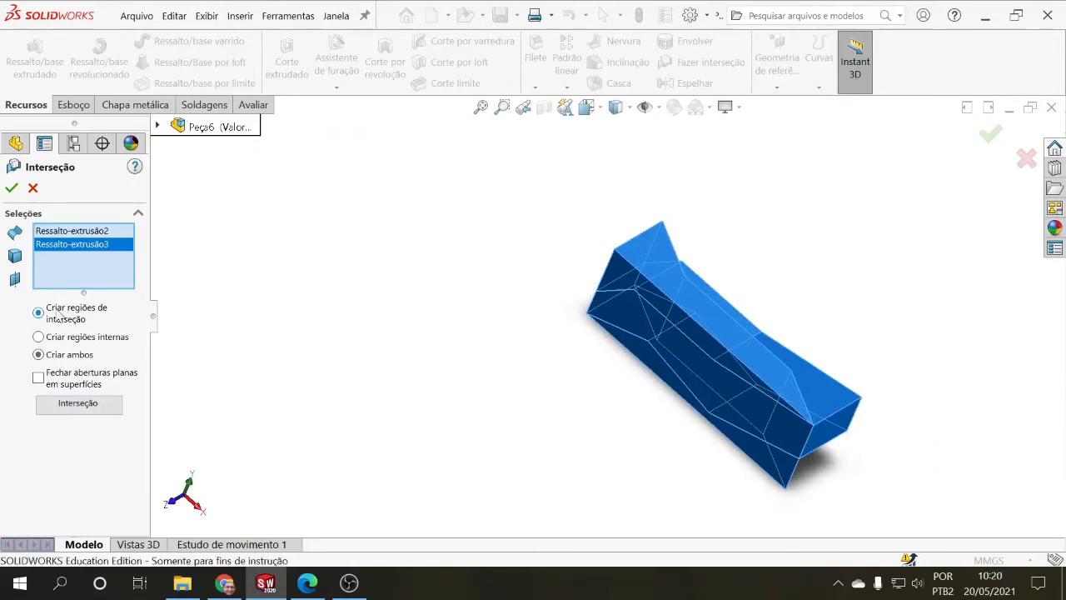
{"action": "left_click", "coordinate": [91, 412]}
{"action": "scroll", "coordinate": [390, 330], "scroll_direction": "down", "scroll_amount": 2}
{"action": "scroll", "coordinate": [425, 318], "scroll_direction": "up", "scroll_amount": 3}
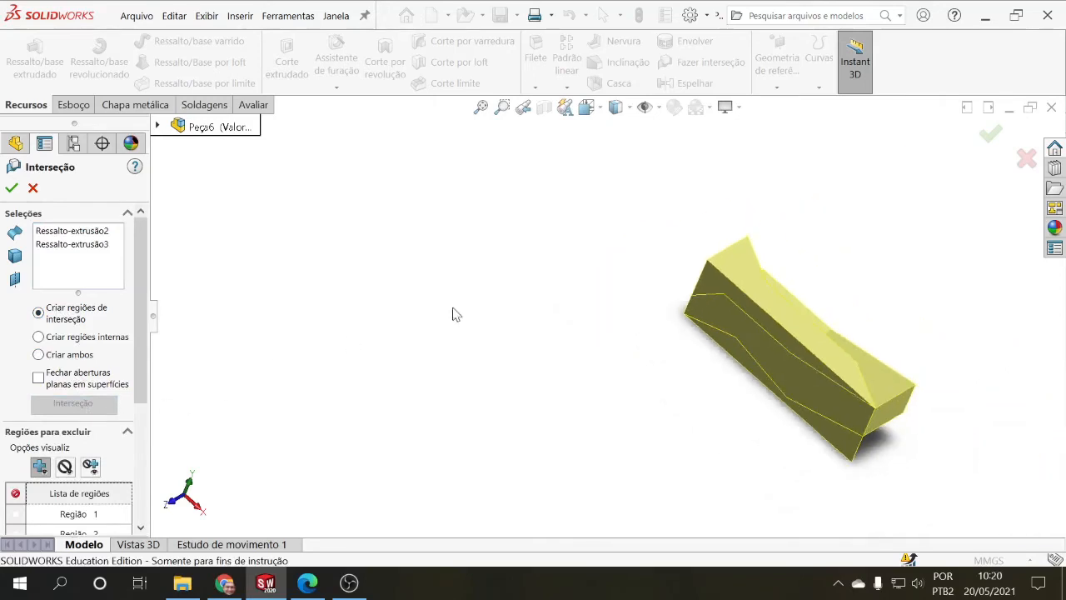
Exclude the regions outside the two bodies' overlap, keep only the common volume, and apply the intersection
{"action": "middle_click_drag", "start_coordinate": [927, 267], "coordinate": [843, 263]}
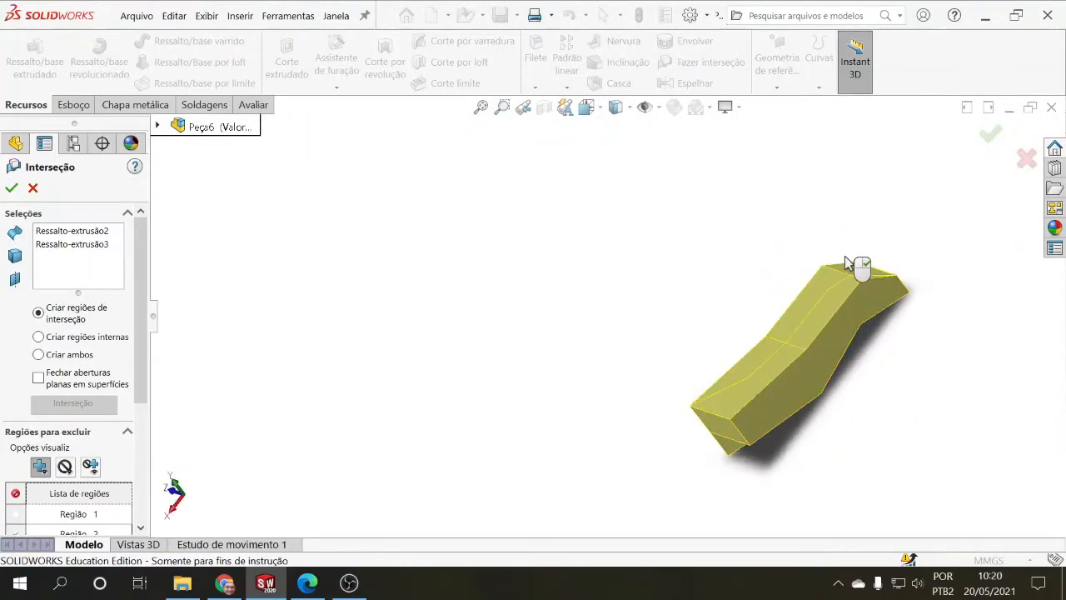
{"action": "middle_click_drag", "start_coordinate": [899, 336], "coordinate": [881, 142]}
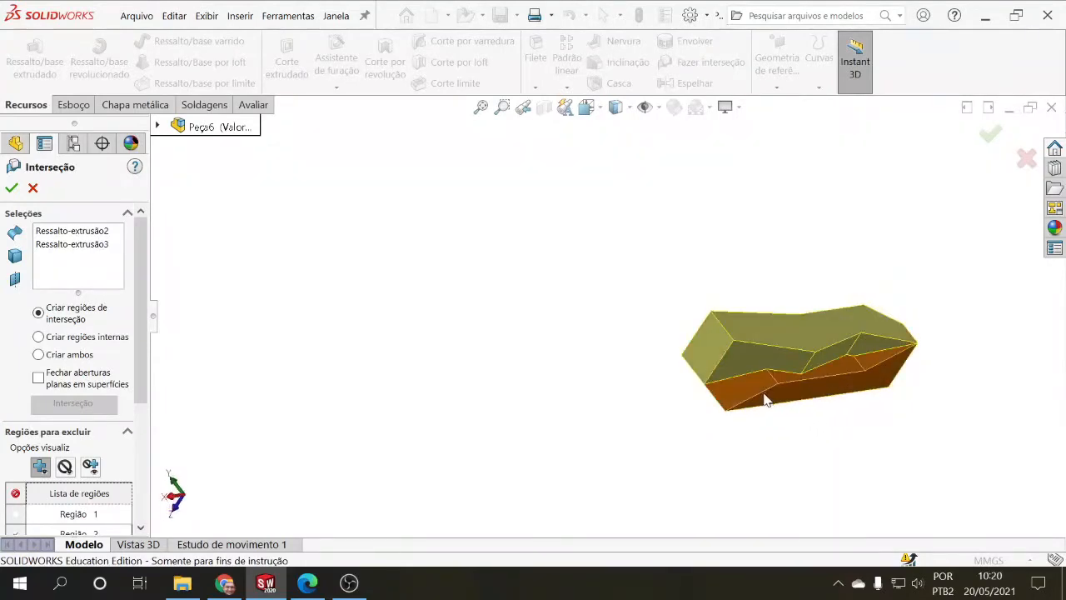
{"action": "middle_click_drag", "start_coordinate": [845, 400], "coordinate": [616, 441]}
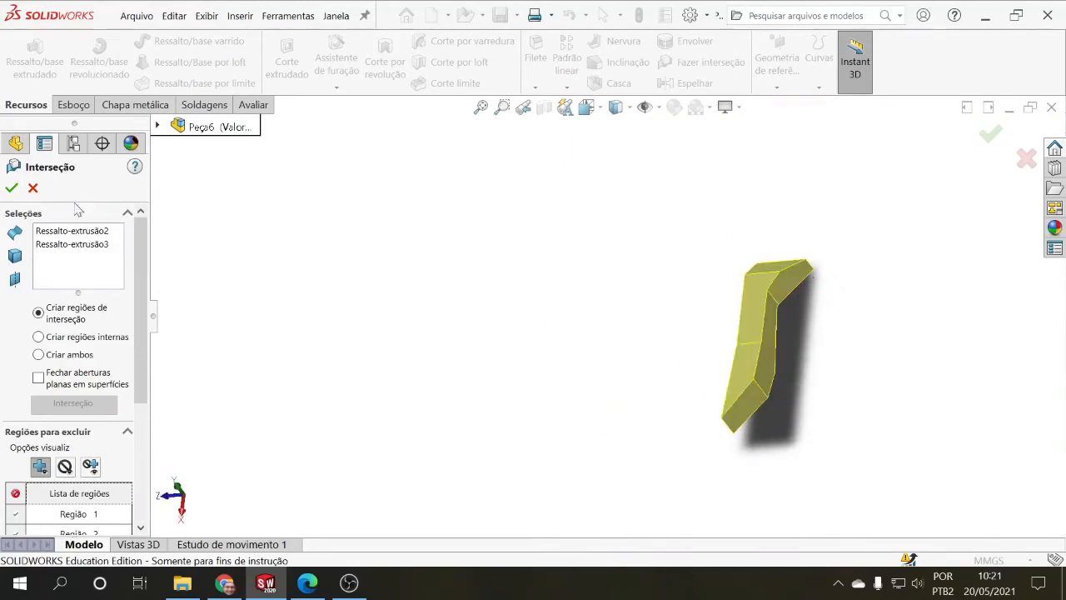
{"action": "left_click", "coordinate": [13, 189]}
Examine the shape of the intersected body from several sides
{"action": "middle_click_drag", "start_coordinate": [657, 385], "coordinate": [631, 241]}
{"action": "middle_click_drag", "start_coordinate": [750, 188], "coordinate": [826, 232]}
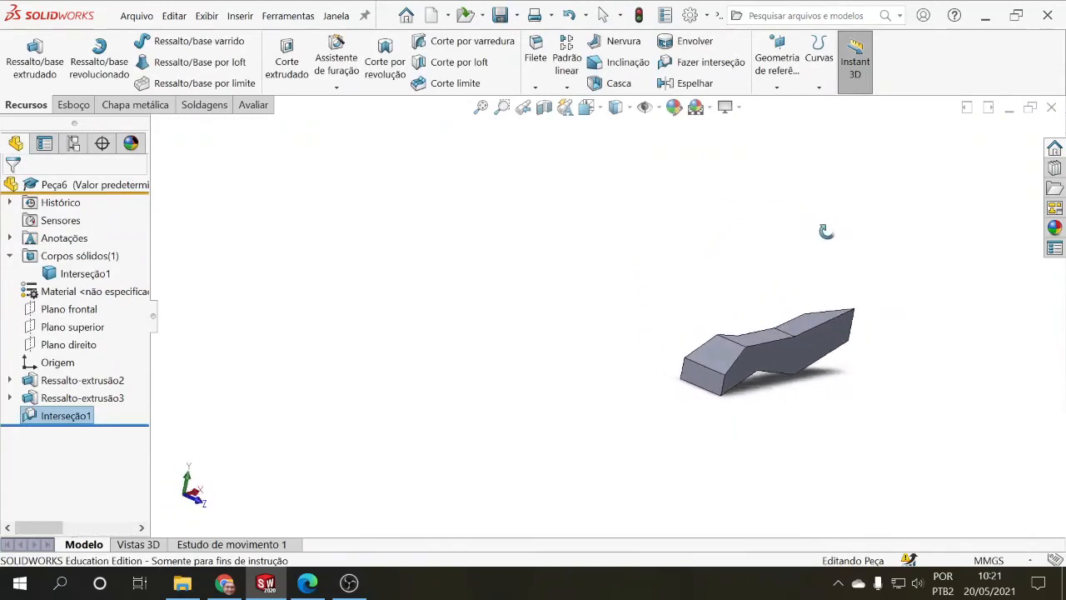
{"action": "middle_click_drag", "start_coordinate": [844, 320], "coordinate": [732, 291]}
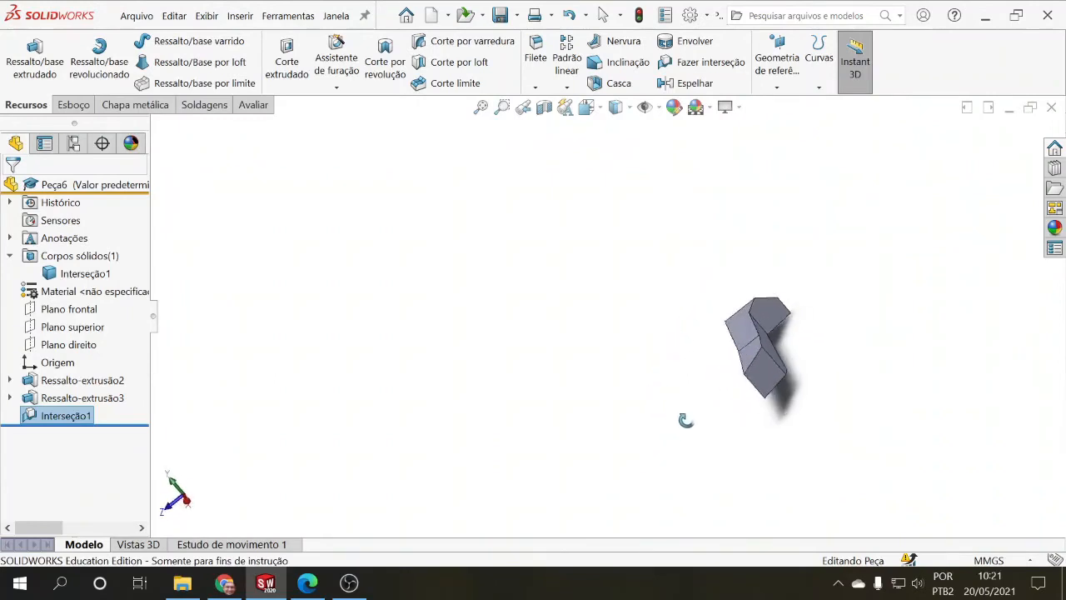
{"action": "middle_click_drag", "start_coordinate": [732, 409], "coordinate": [777, 350]}
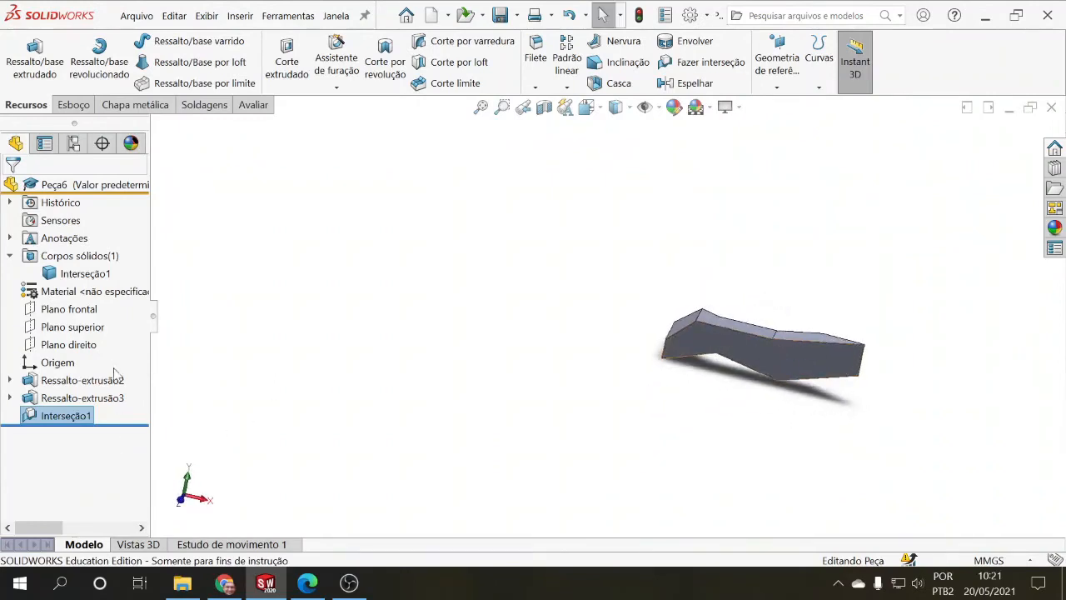
{"action": "middle_click_drag", "start_coordinate": [630, 379], "coordinate": [584, 456]}
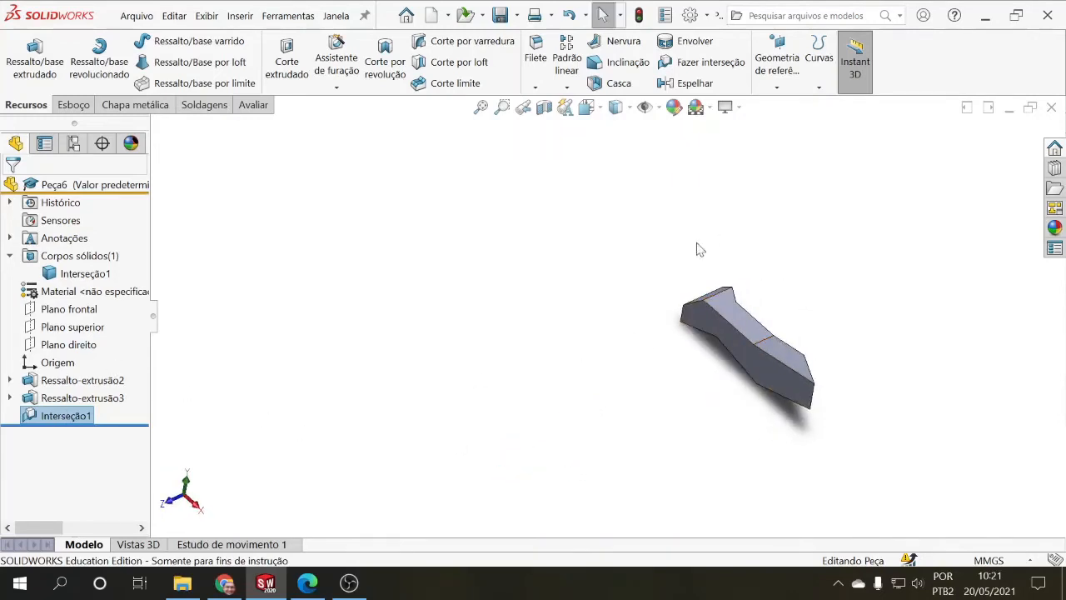
{"action": "middle_click_drag", "start_coordinate": [660, 310], "coordinate": [647, 272]}
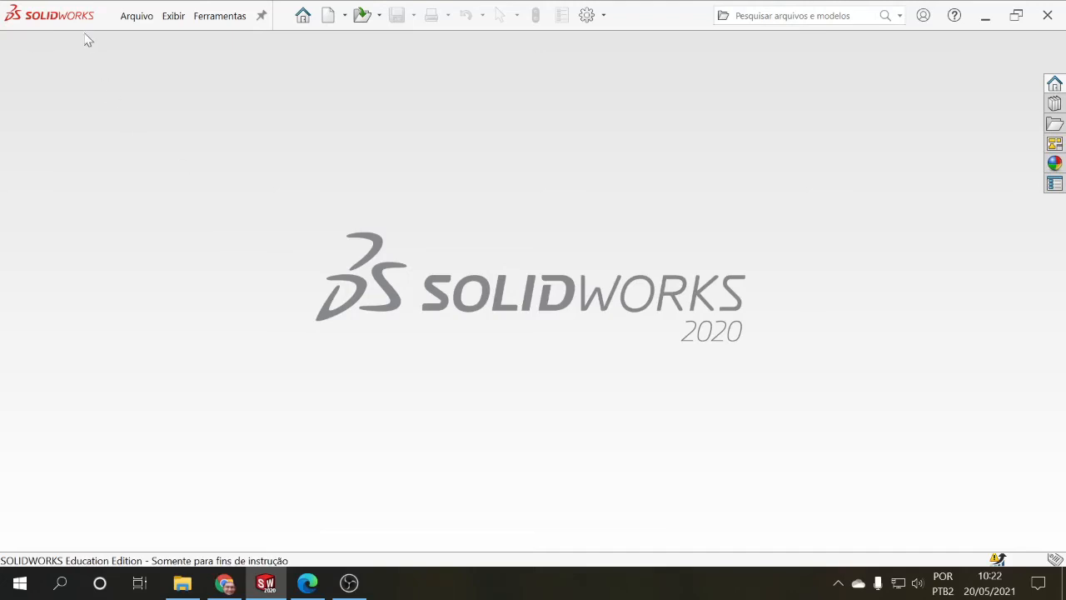
Create a new part document of type Peça
{"action": "left_click", "coordinate": [172, 15]}
{"action": "mouse_move", "coordinate": [135, 15]}
{"action": "left_click", "coordinate": [149, 44]}
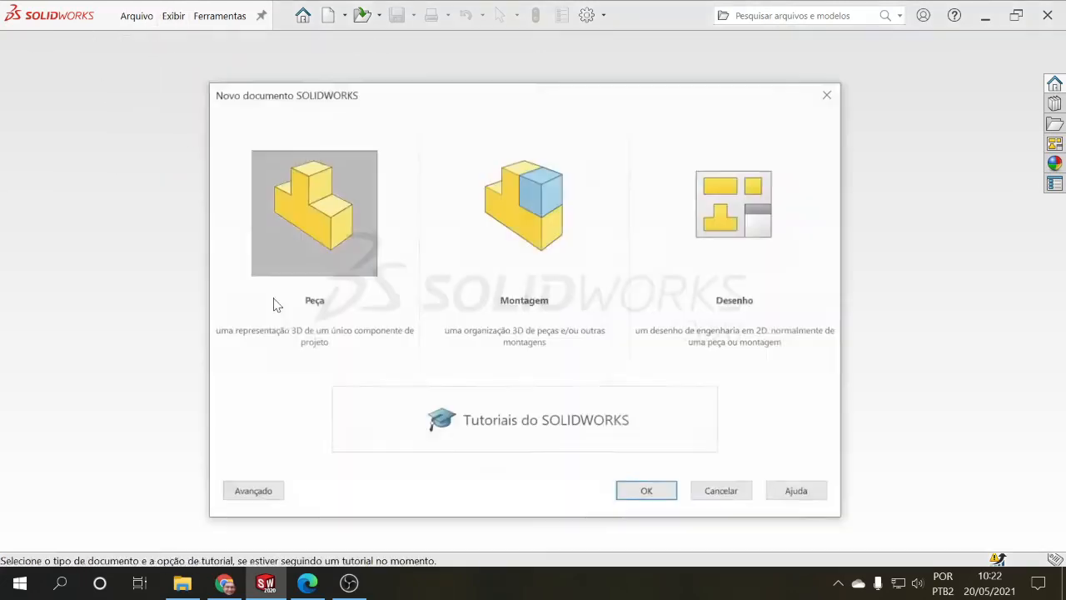
{"action": "left_click", "coordinate": [629, 493]}
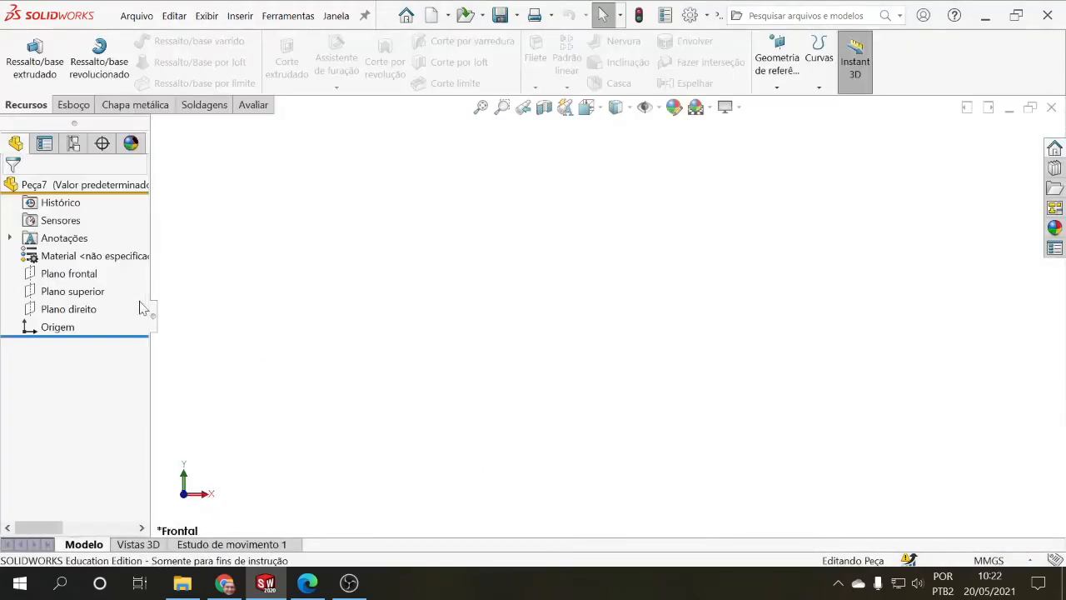
Highlight Plano frontal, Plano superior and Plano direito one after another in the empty part, and clear the selection
{"action": "left_click", "coordinate": [69, 273]}
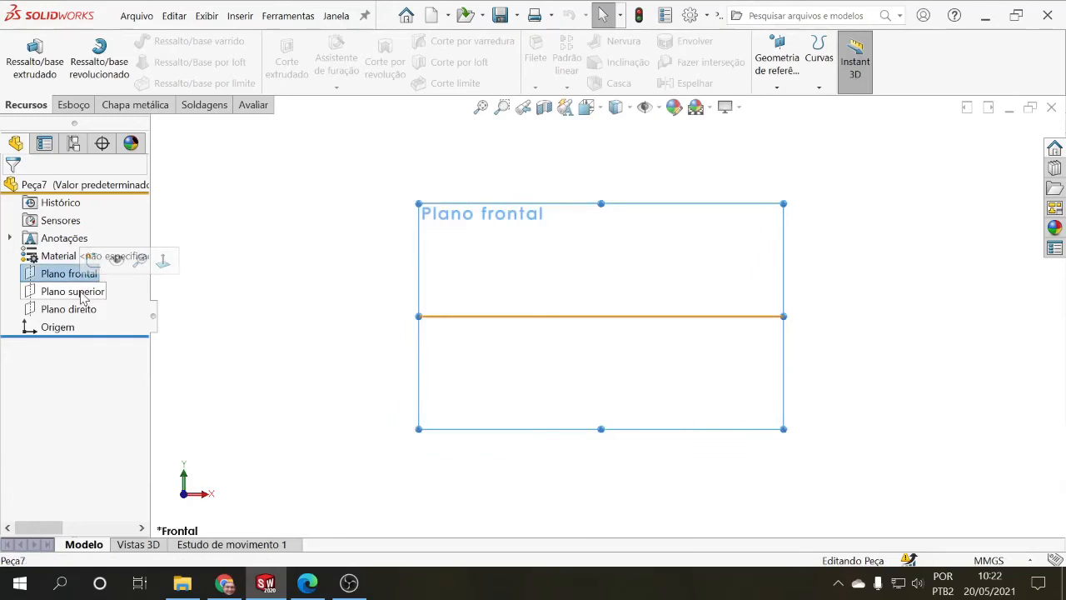
{"action": "left_click", "coordinate": [80, 292]}
{"action": "left_click", "coordinate": [71, 309]}
{"action": "left_click", "coordinate": [259, 261]}
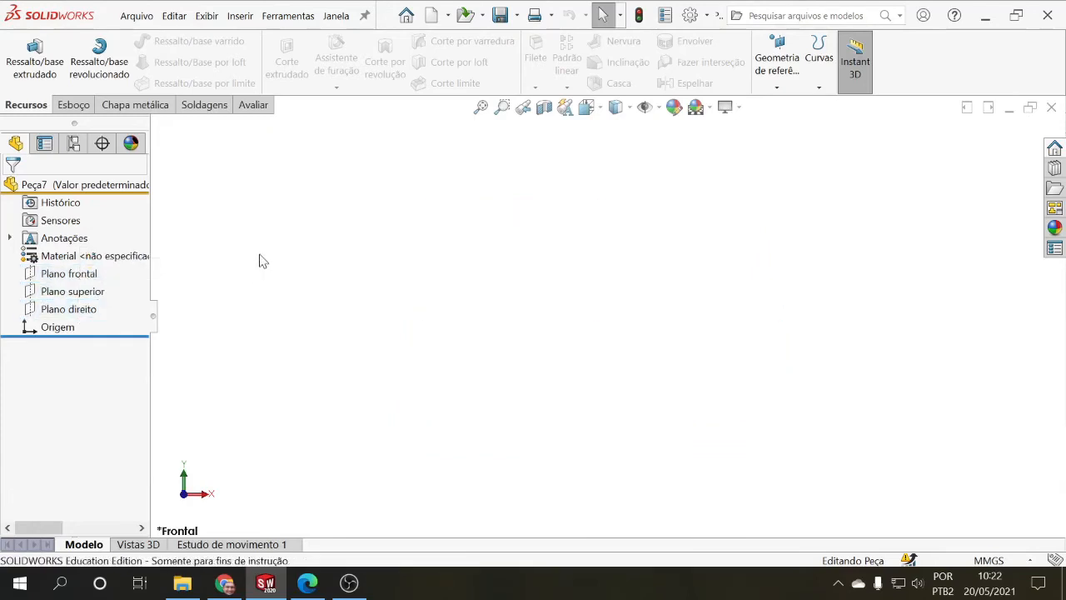
Sketch a corner rectangle on Plano superior, with its first corner on the origin
{"action": "left_click", "coordinate": [59, 292]}
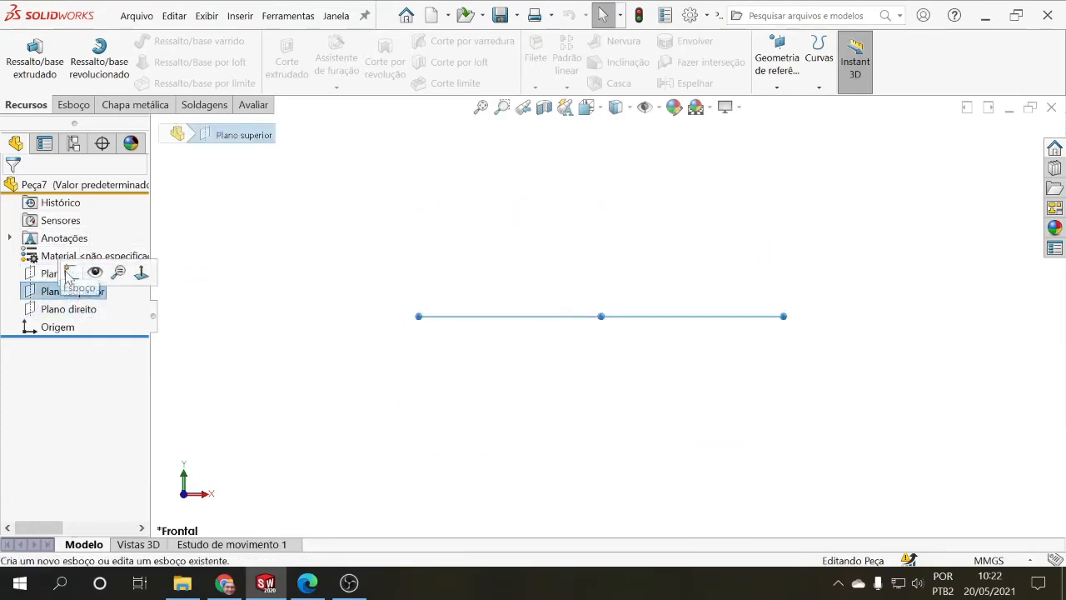
{"action": "left_click", "coordinate": [73, 108]}
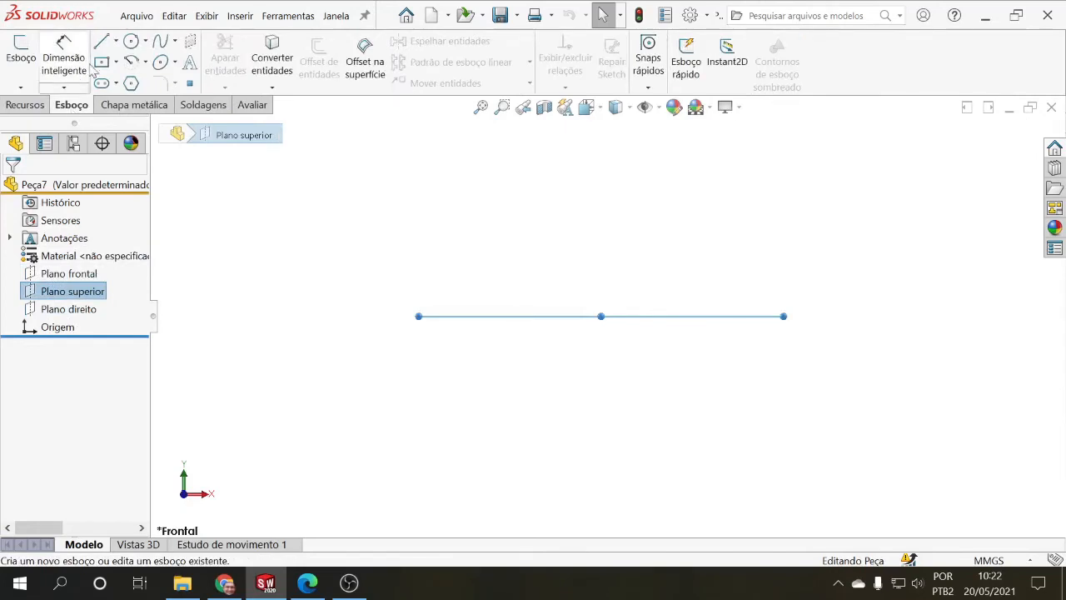
{"action": "left_click", "coordinate": [116, 61]}
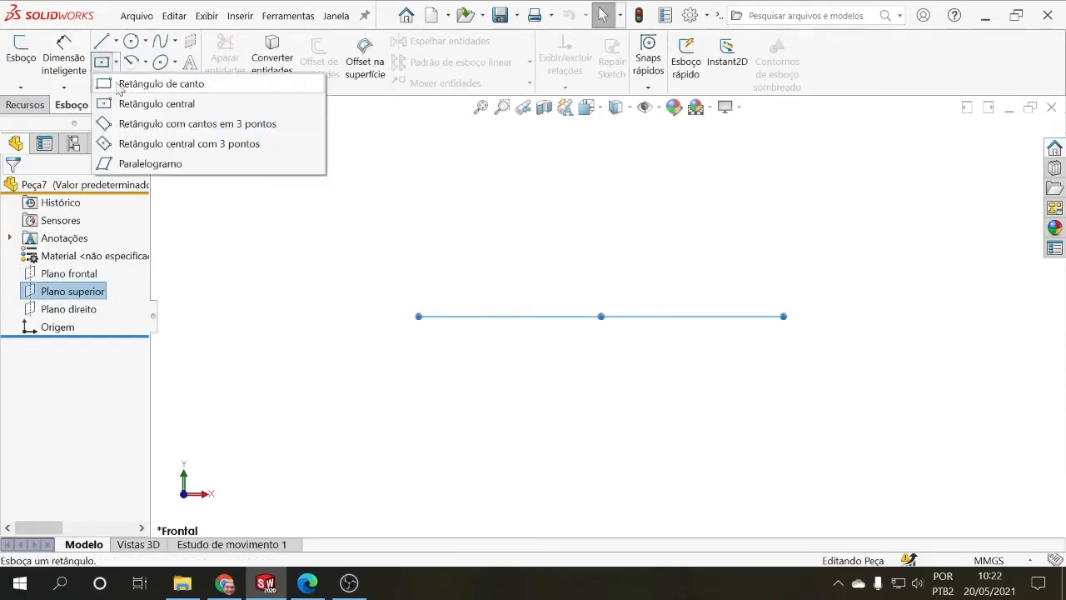
{"action": "left_click", "coordinate": [125, 83]}
{"action": "left_click", "coordinate": [600, 316]}
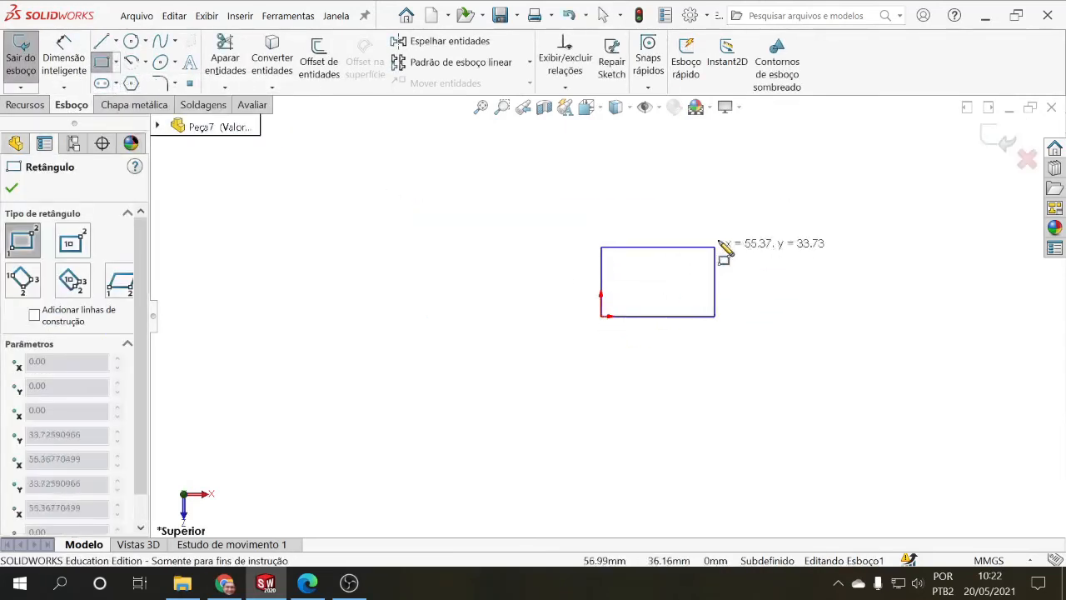
{"action": "left_click", "coordinate": [799, 163]}
Dimension the rectangle's vertical side to 70 mm and its horizontal side to 100 mm
{"action": "left_click", "coordinate": [64, 59]}
{"action": "left_click", "coordinate": [600, 240]}
{"action": "left_click", "coordinate": [548, 237]}
{"action": "type", "text": "70"}
{"action": "key", "text": "Return"}
{"action": "left_click", "coordinate": [697, 164]}
{"action": "left_click", "coordinate": [696, 138]}
{"action": "type", "text": "100"}
{"action": "key", "text": "Return"}
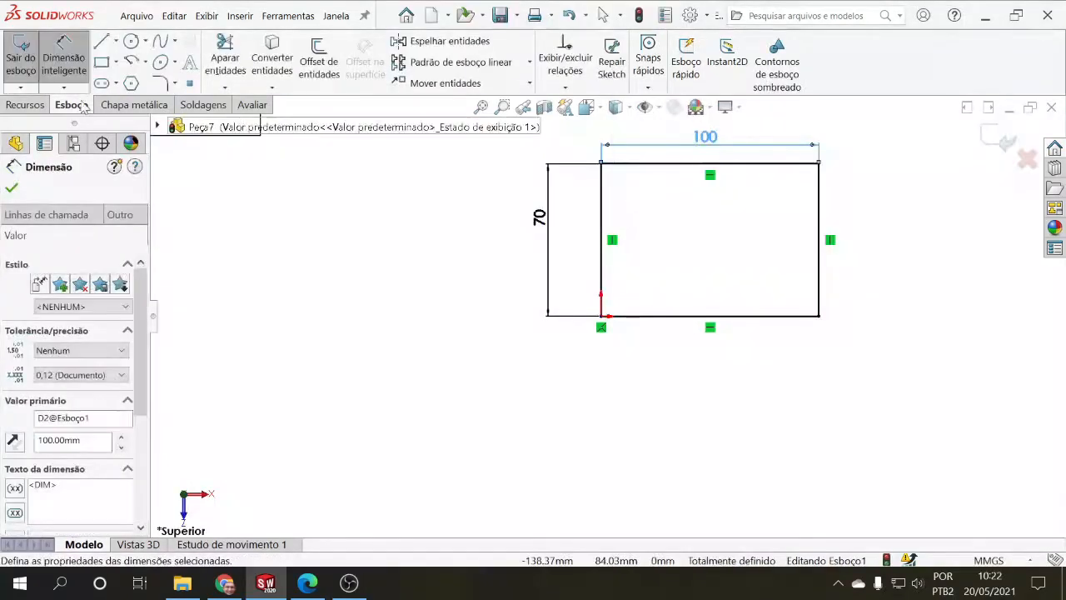
Extrude the rectangle 30 mm into a solid block
{"action": "left_click", "coordinate": [27, 105]}
{"action": "left_click", "coordinate": [35, 59]}
{"action": "scroll", "coordinate": [541, 345], "scroll_direction": "up", "scroll_amount": 1}
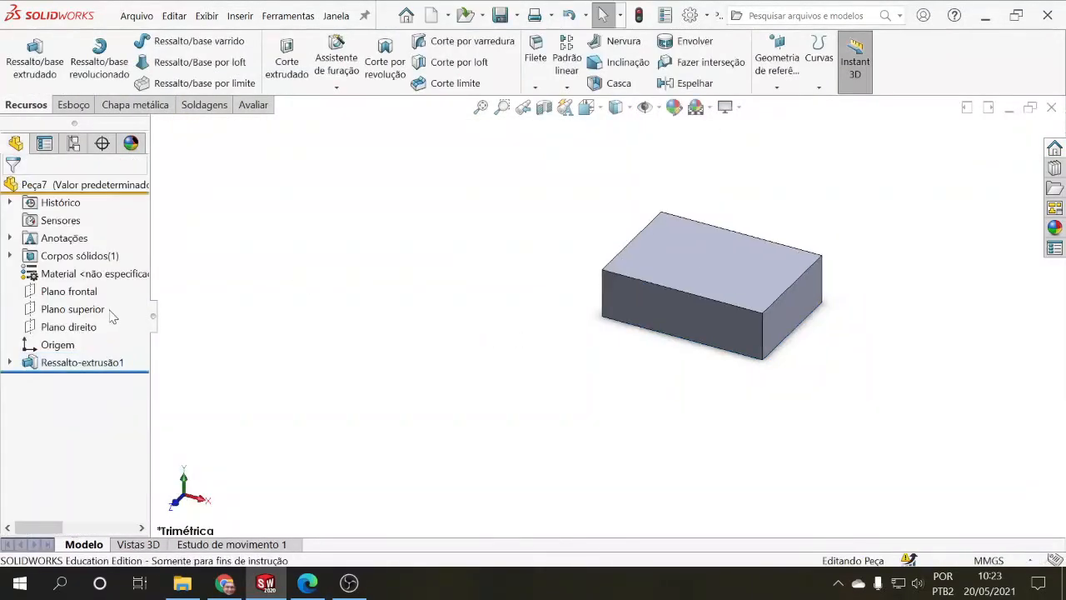
Highlight Plano frontal, Plano superior and Plano direito in turn to examine where each lies on the block, and clear the selection
{"action": "left_click", "coordinate": [73, 291]}
{"action": "middle_click_drag", "start_coordinate": [666, 342], "coordinate": [619, 374]}
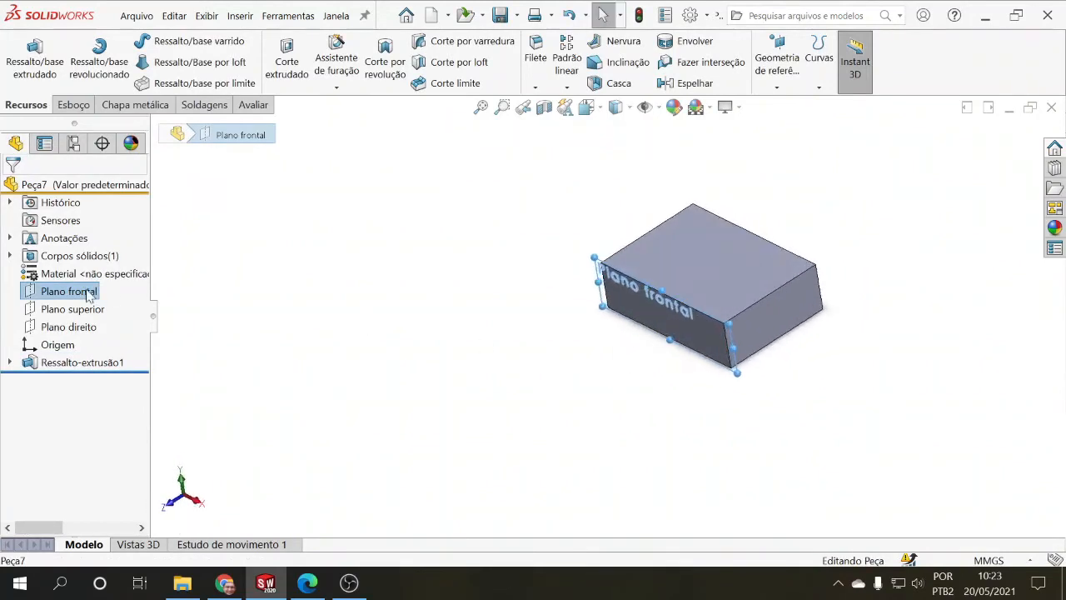
{"action": "left_click", "coordinate": [72, 309]}
{"action": "middle_click_drag", "start_coordinate": [309, 134], "coordinate": [674, 321]}
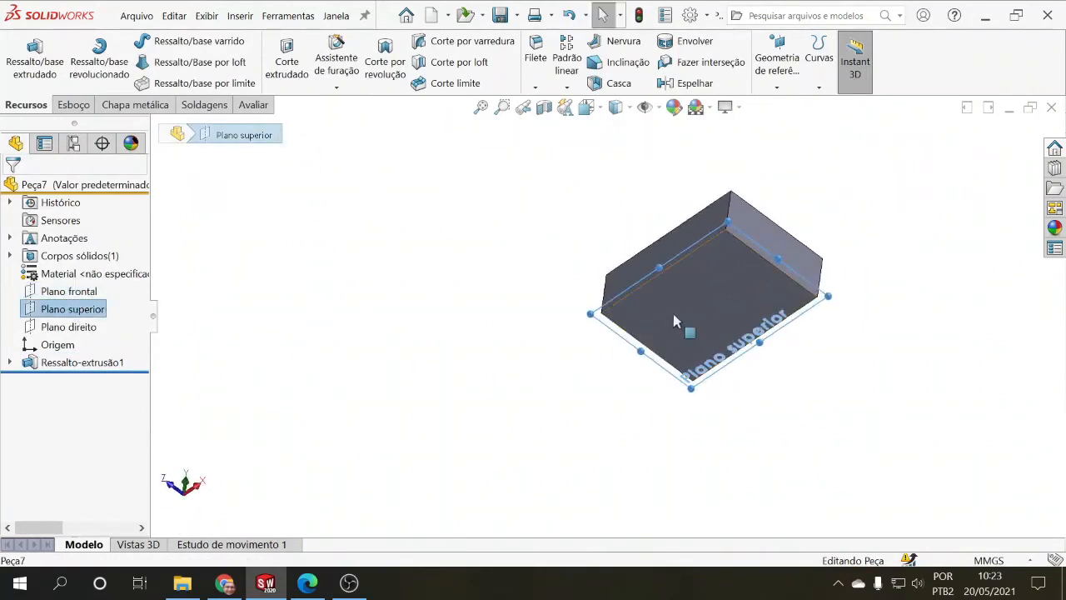
{"action": "middle_click_drag", "start_coordinate": [525, 294], "coordinate": [500, 454]}
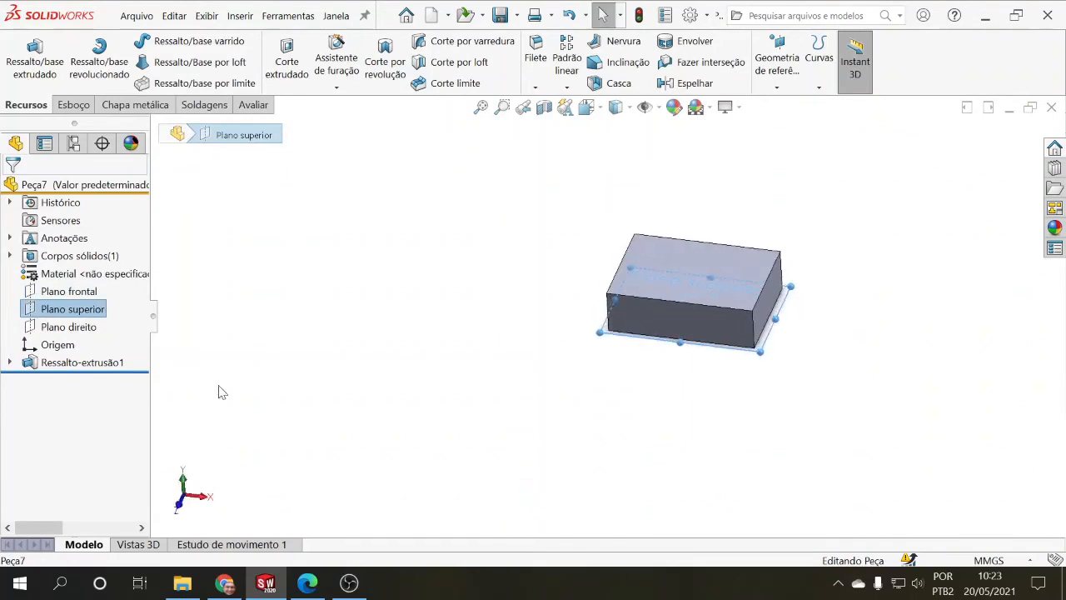
{"action": "left_click", "coordinate": [71, 328]}
{"action": "middle_click_drag", "start_coordinate": [620, 280], "coordinate": [588, 291]}
{"action": "left_click", "coordinate": [572, 331]}
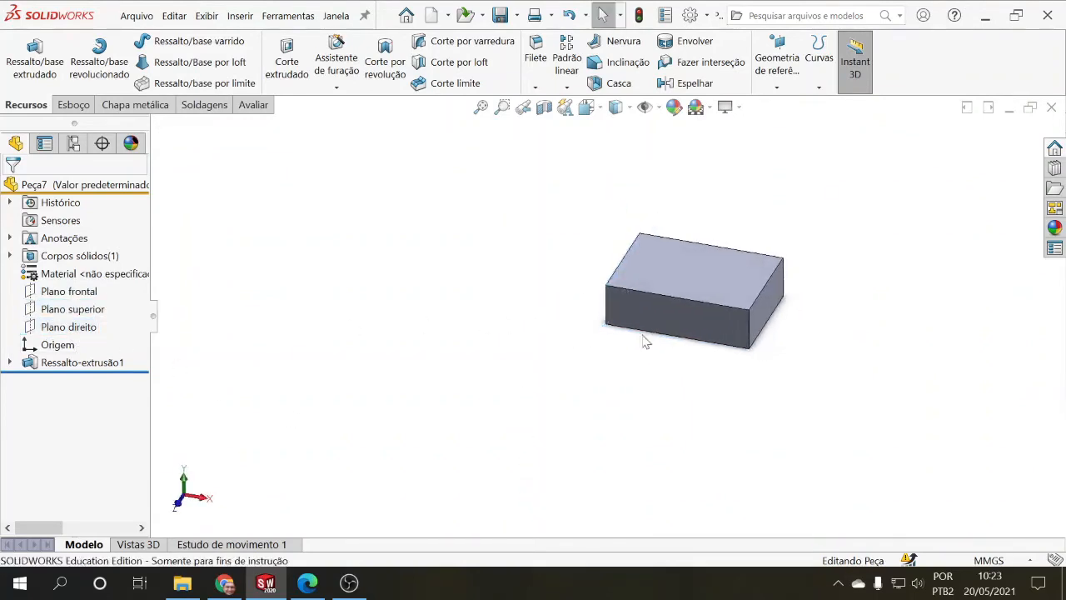
Select individual faces of the block to examine them as possible planar references, and clear the selection
{"action": "left_click", "coordinate": [776, 305]}
{"action": "middle_click_drag", "start_coordinate": [776, 305], "coordinate": [755, 275]}
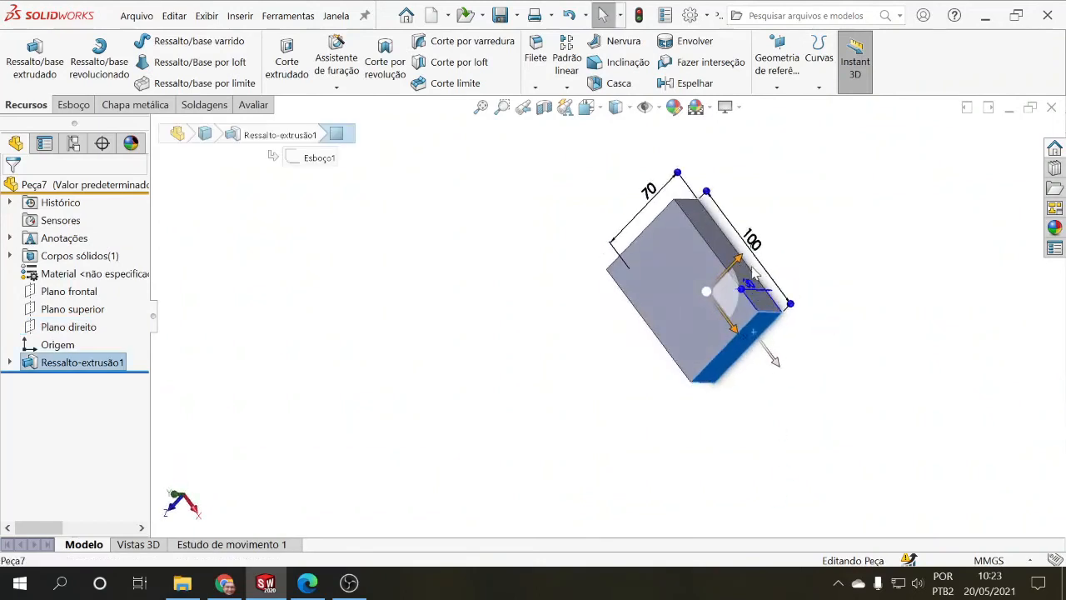
{"action": "left_click", "coordinate": [743, 278]}
{"action": "left_click", "coordinate": [695, 310]}
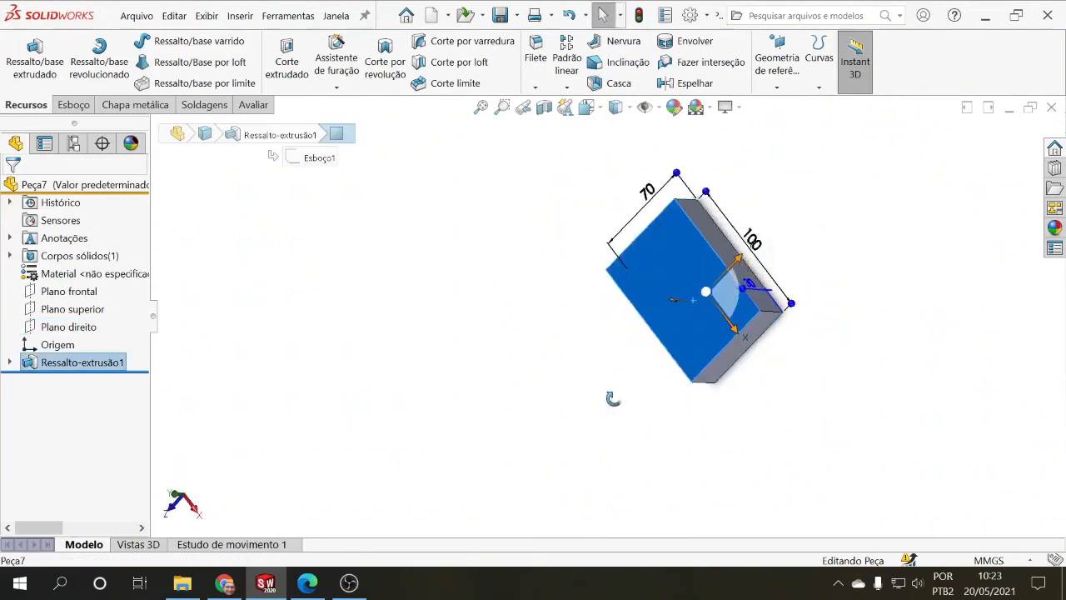
{"action": "middle_click_drag", "start_coordinate": [611, 397], "coordinate": [678, 278]}
{"action": "scroll", "coordinate": [669, 288], "scroll_direction": "up", "scroll_amount": 3}
{"action": "scroll", "coordinate": [671, 288], "scroll_direction": "down", "scroll_amount": 4}
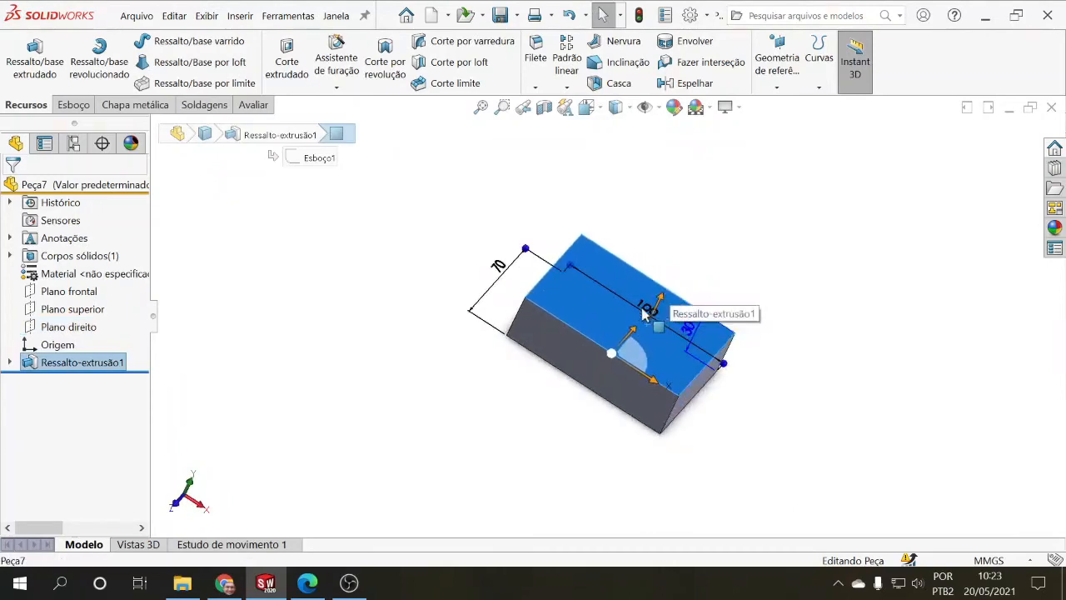
{"action": "left_click", "coordinate": [420, 294]}
{"action": "middle_click_drag", "start_coordinate": [439, 407], "coordinate": [421, 376]}
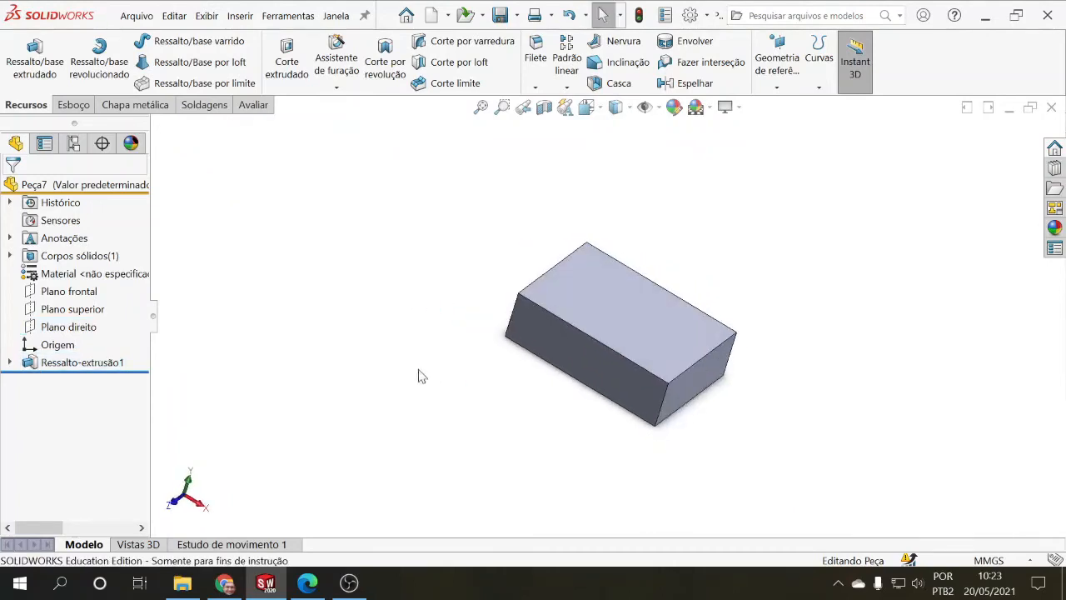
Sketch a small circle on the block's top face, near one of its short edges
{"action": "left_click", "coordinate": [74, 106]}
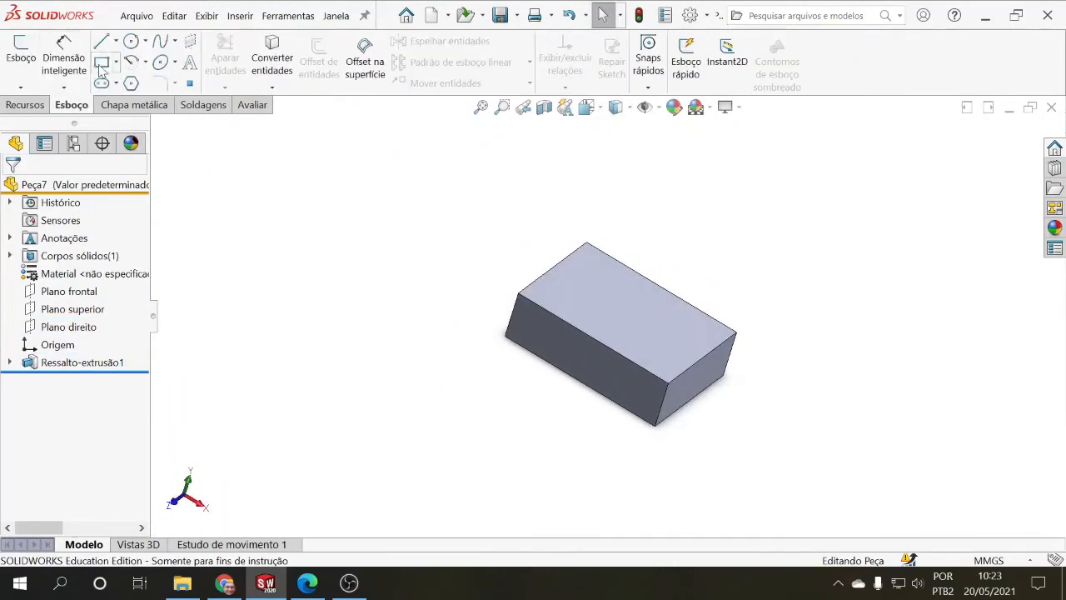
{"action": "left_click", "coordinate": [131, 42]}
{"action": "left_click", "coordinate": [559, 282]}
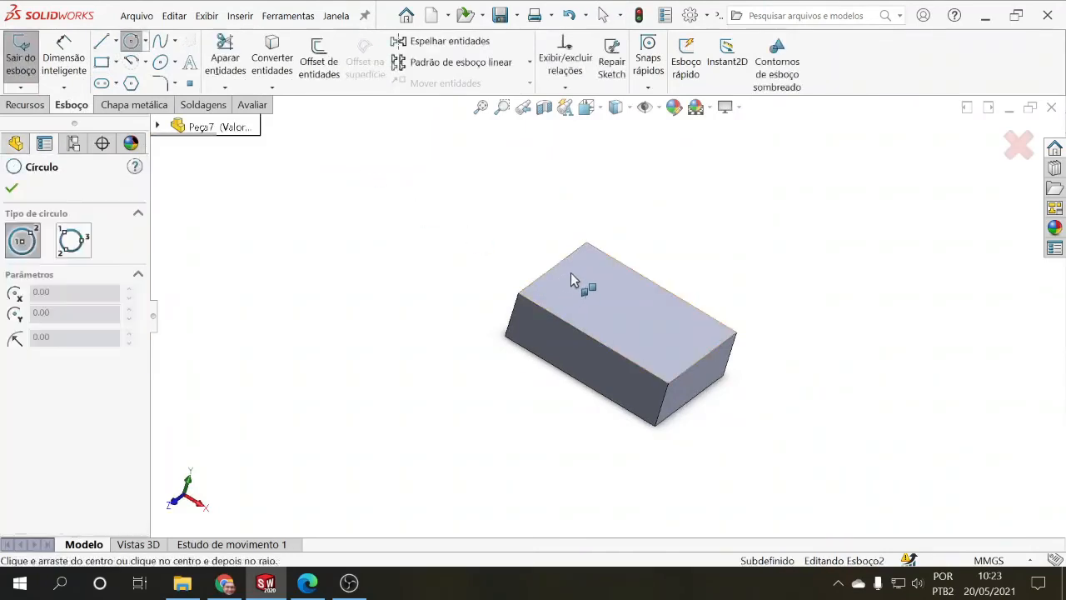
{"action": "left_click_drag", "start_coordinate": [571, 282], "coordinate": [576, 290]}
{"action": "key", "text": "Escape"}
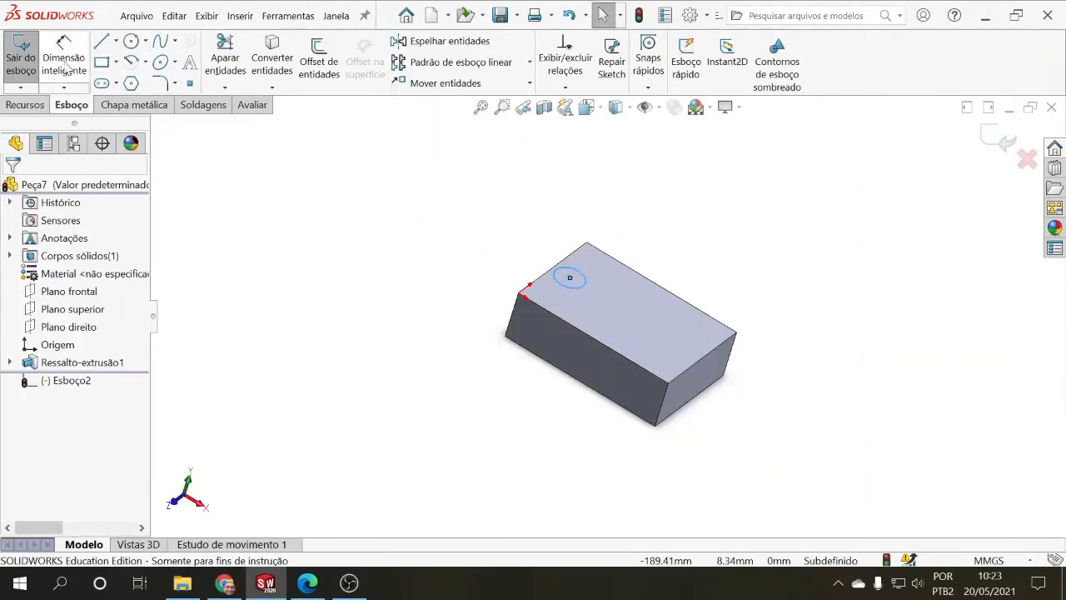
Align the circle's centre horizontally with the midpoint of the nearest short edge of the block
{"action": "left_click", "coordinate": [66, 68]}
{"action": "key", "text": "Escape"}
{"action": "left_click", "coordinate": [569, 277]}
{"action": "key", "text": "ctrl+8"}
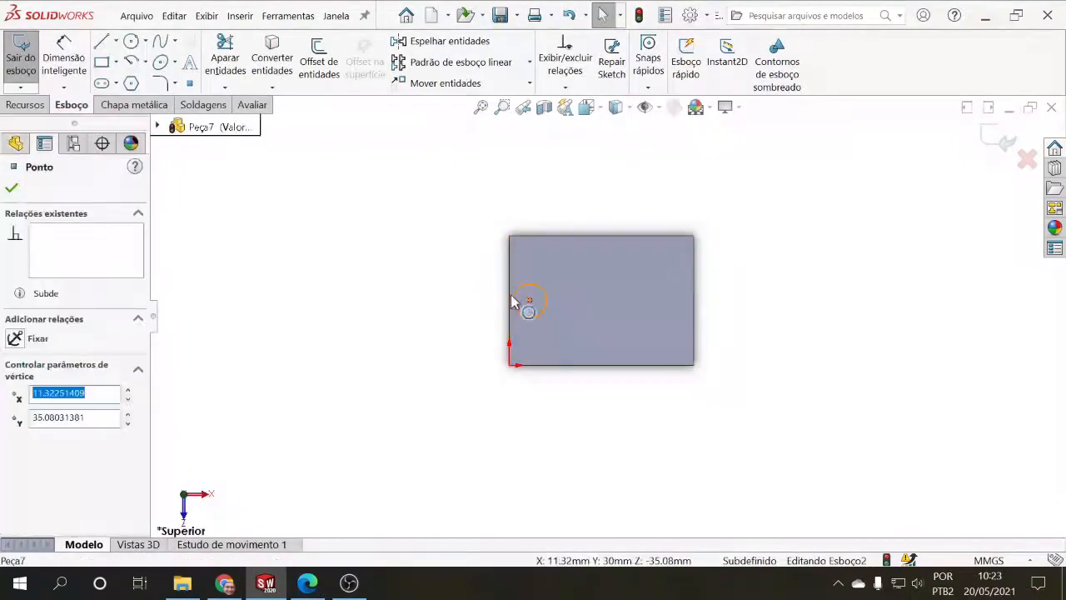
{"action": "left_click", "coordinate": [510, 299], "text": "ctrl"}
{"action": "left_click", "coordinate": [43, 403]}
Dimension the circle's centre 15 mm from the short edge and its diameter to 15 mm
{"action": "left_click", "coordinate": [64, 58]}
{"action": "left_click", "coordinate": [533, 284]}
{"action": "left_click", "coordinate": [510, 251]}
{"action": "left_click", "coordinate": [465, 204]}
{"action": "type", "text": "15"}
{"action": "key", "text": "Return"}
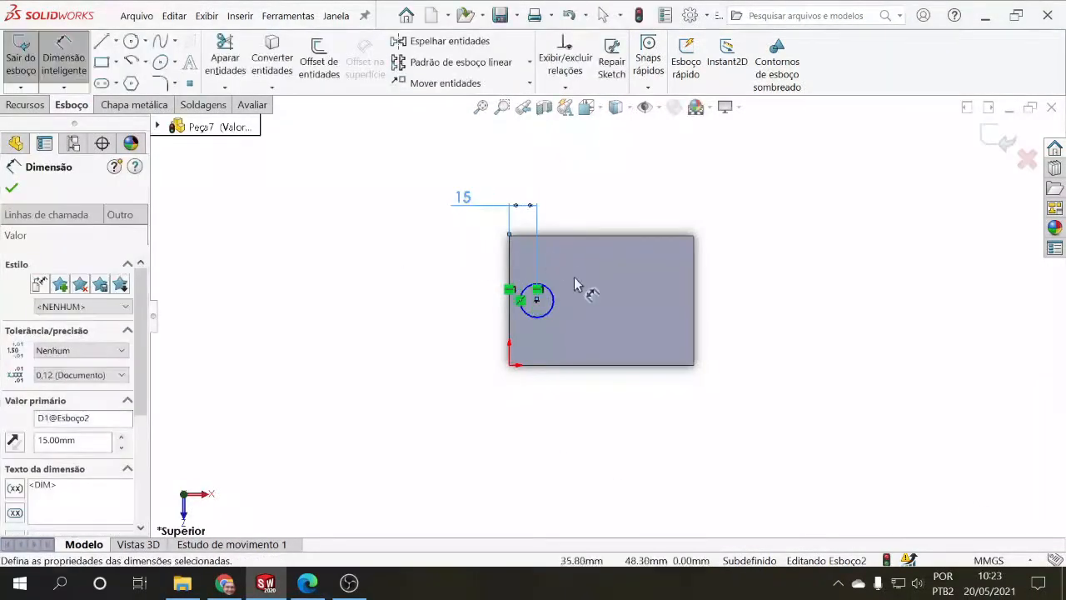
{"action": "left_click", "coordinate": [551, 291]}
{"action": "left_click", "coordinate": [463, 270]}
{"action": "type", "text": "15"}
{"action": "key", "text": "Return"}
Extrude the circle 10 mm as a cylindrical boss merged with the block
{"action": "left_click", "coordinate": [25, 105]}
{"action": "left_click", "coordinate": [34, 58]}
{"action": "double_click", "coordinate": [69, 335]}
{"action": "type", "text": "10.00mm"}
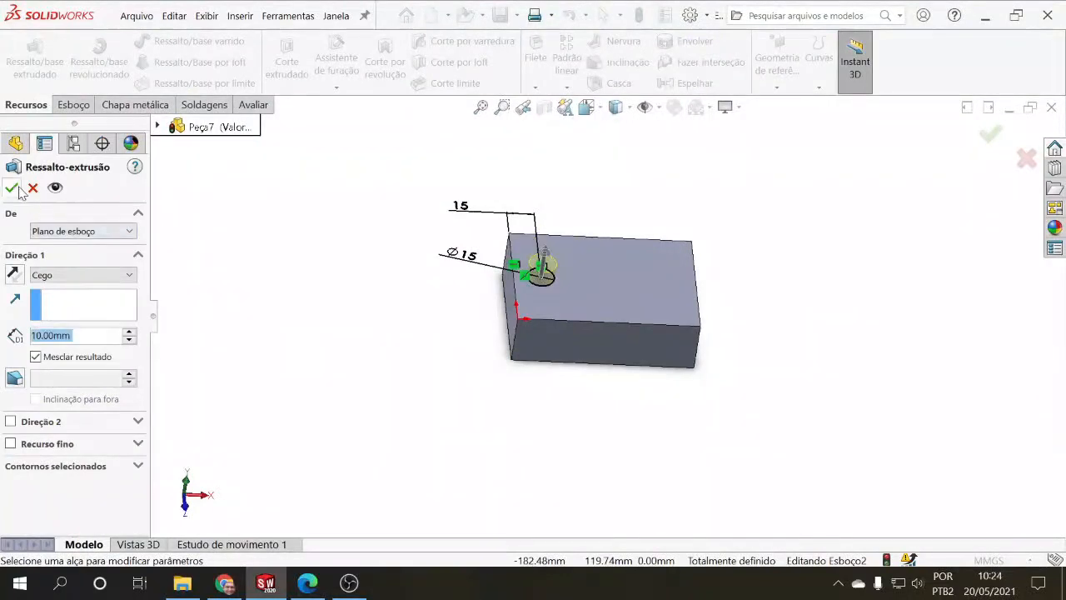
{"action": "left_click", "coordinate": [13, 188]}
{"action": "mouse_move", "coordinate": [475, 397]}
{"action": "middle_mouse_down"}
{"action": "mouse_move", "coordinate": [428, 322]}
{"action": "mouse_move", "coordinate": [459, 408]}
{"action": "mouse_move", "coordinate": [447, 399]}
{"action": "mouse_move", "coordinate": [457, 390]}
{"action": "middle_mouse_up"}
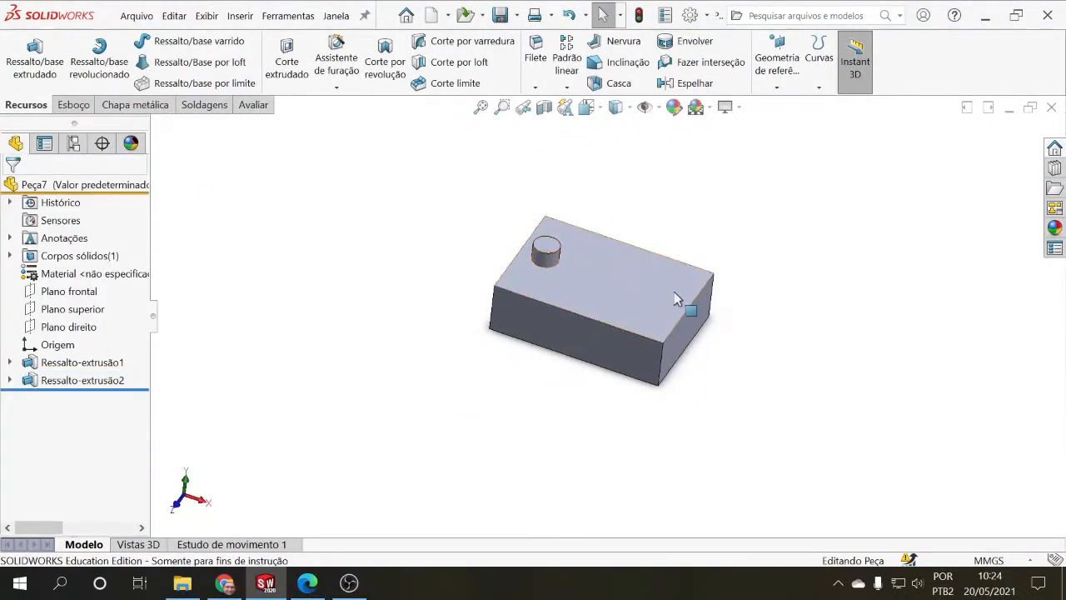
Highlight Plano frontal, Plano superior and Plano direito to compare their positions with the cylinder, and clear the selection
{"action": "left_click", "coordinate": [70, 293]}
{"action": "left_click", "coordinate": [73, 313]}
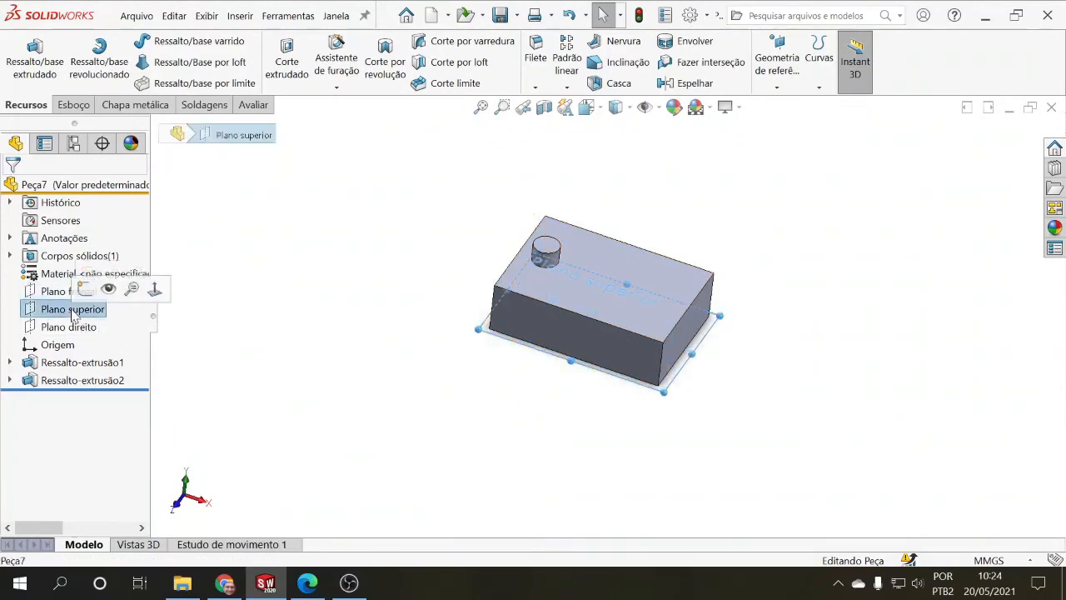
{"action": "left_click", "coordinate": [76, 328]}
{"action": "left_click", "coordinate": [386, 340]}
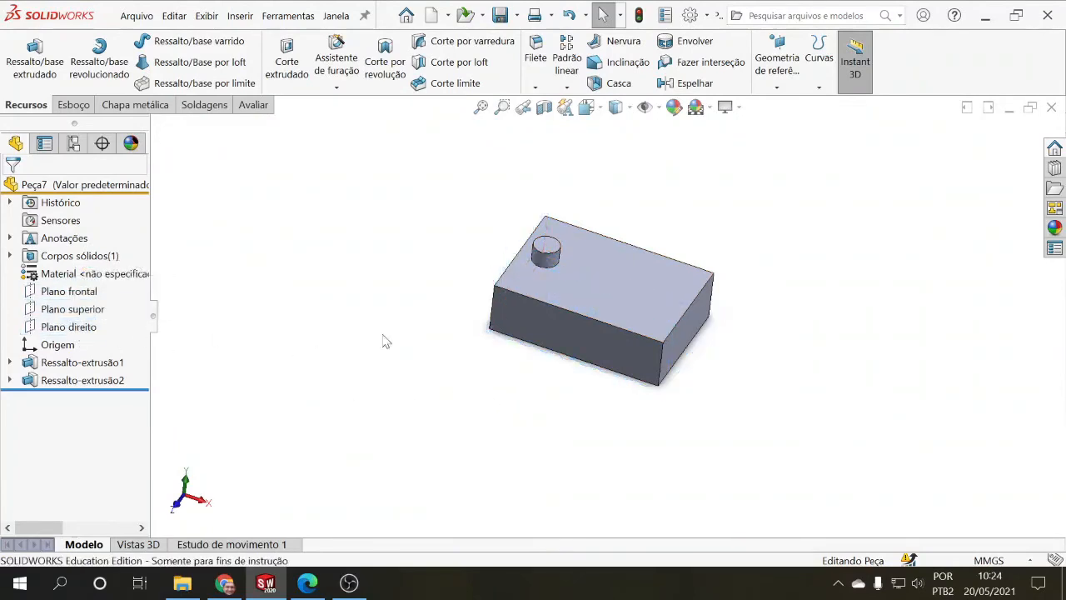
{"action": "middle_click_drag", "start_coordinate": [504, 419], "coordinate": [539, 333]}
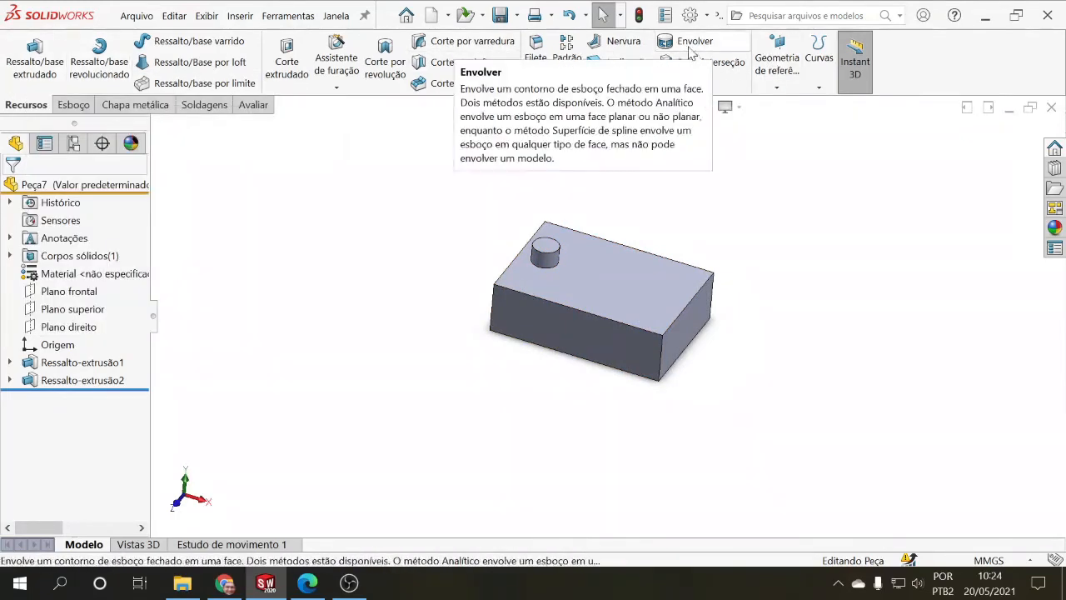
Start a reference plane offset 10 mm from the block's short side face nearest the cylinder
{"action": "left_click", "coordinate": [778, 86]}
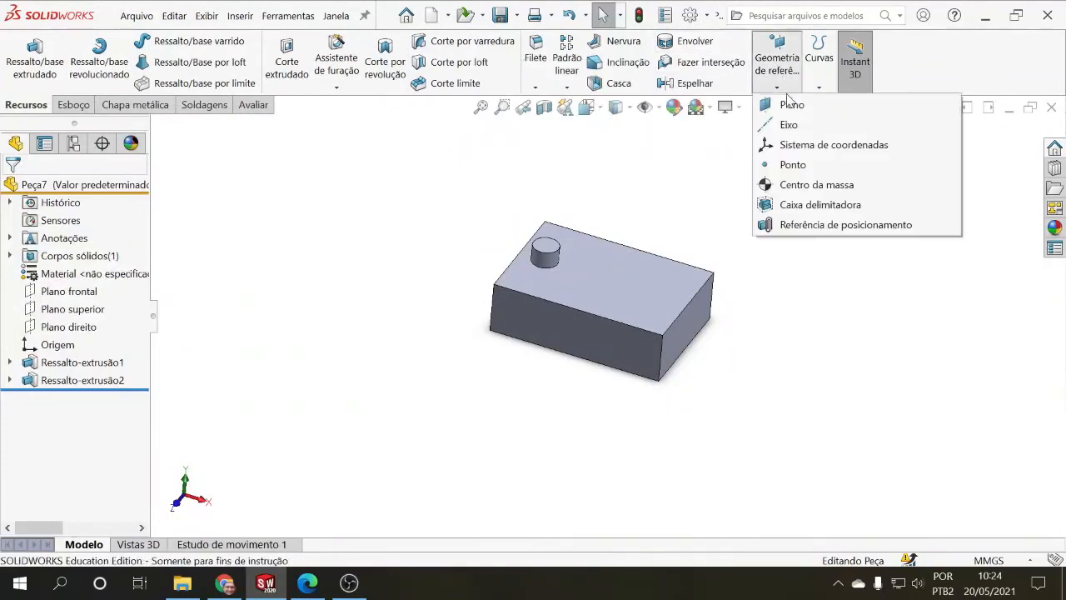
{"action": "left_click", "coordinate": [786, 109]}
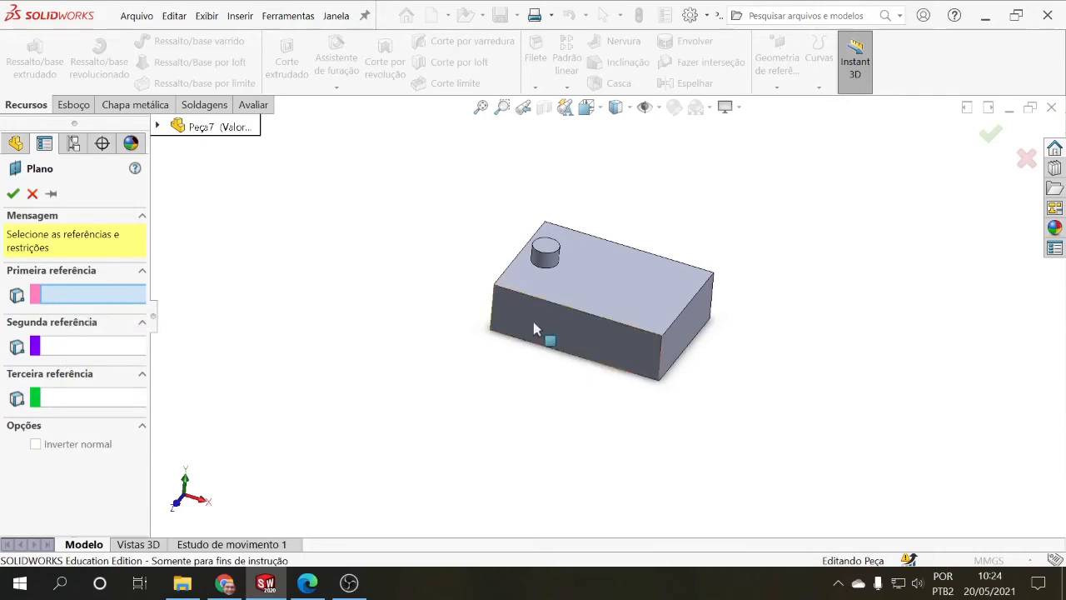
{"action": "middle_click_drag", "start_coordinate": [512, 338], "coordinate": [409, 328]}
{"action": "middle_click_drag", "start_coordinate": [457, 363], "coordinate": [598, 402]}
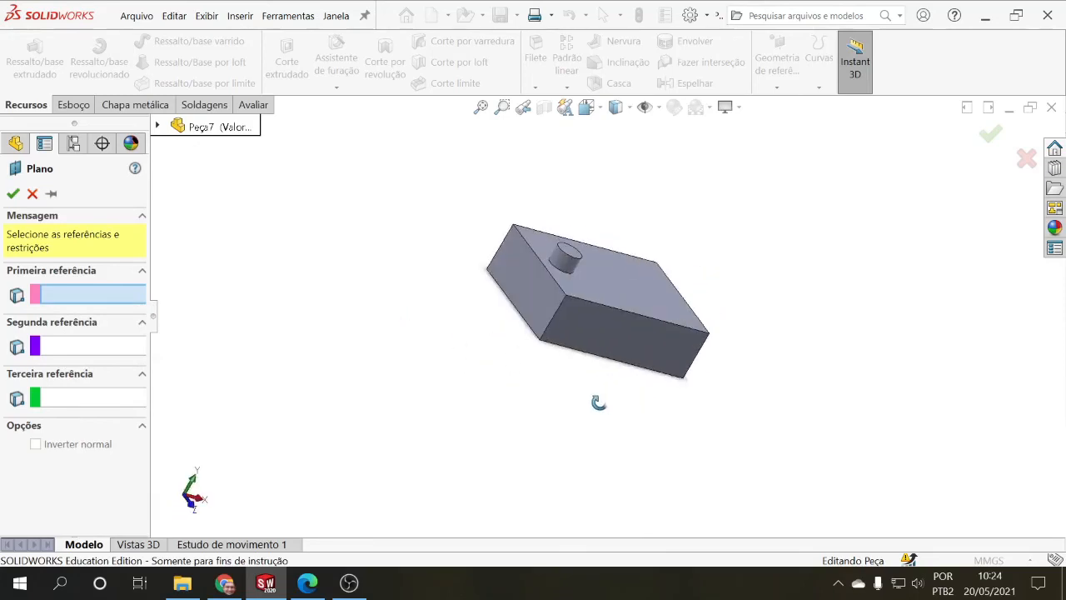
{"action": "left_click", "coordinate": [499, 283]}
{"action": "middle_click_drag", "start_coordinate": [507, 302], "coordinate": [373, 348]}
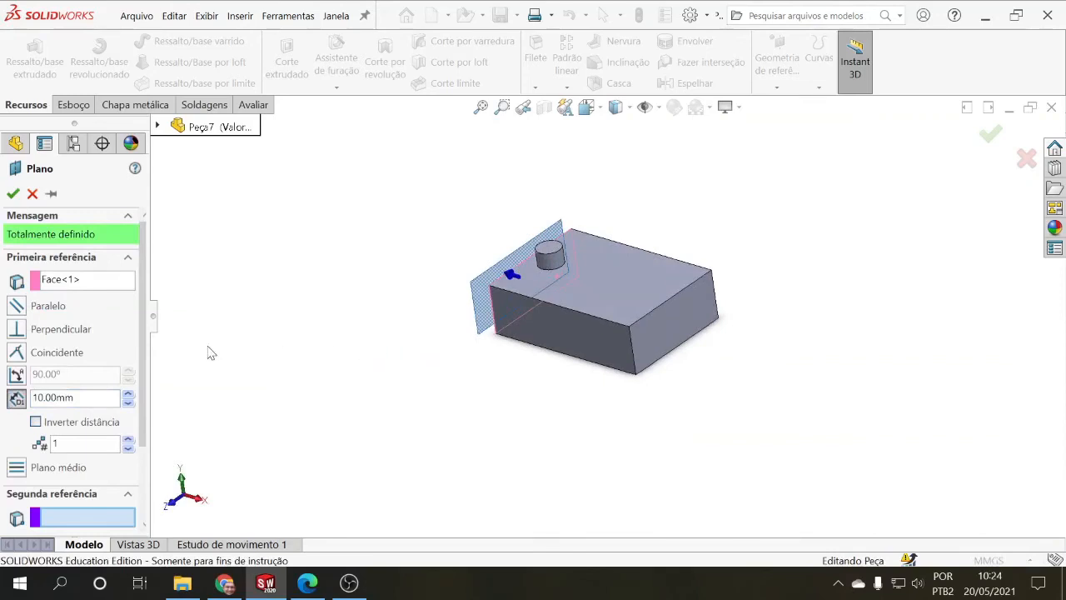
{"action": "middle_click_drag", "start_coordinate": [210, 353], "coordinate": [379, 337]}
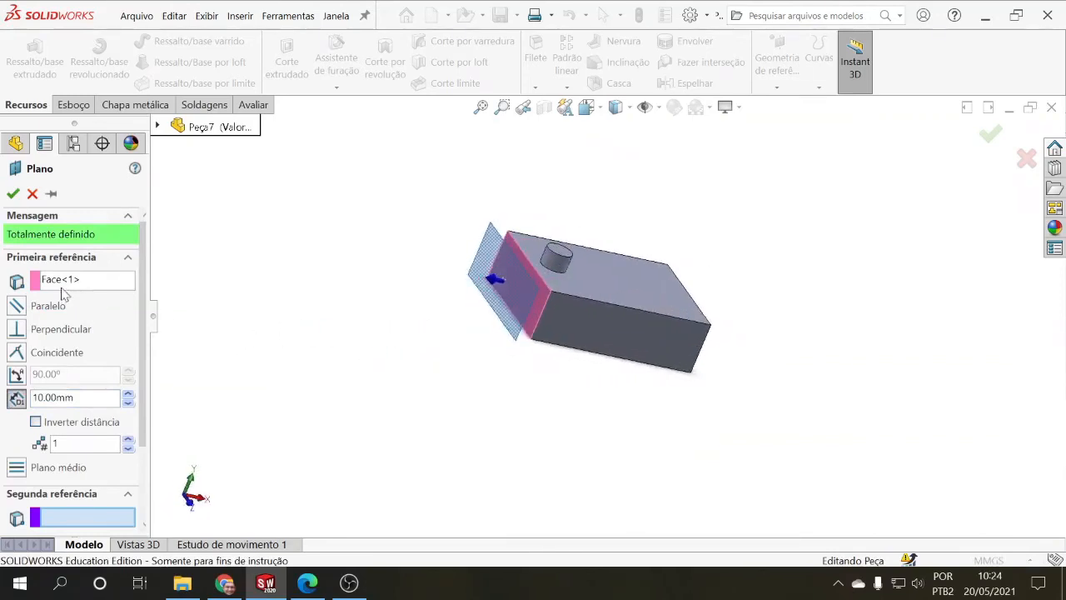
Flip the plane's offset direction into the block and raise the offset distance to 50 mm
{"action": "left_click", "coordinate": [128, 394]}
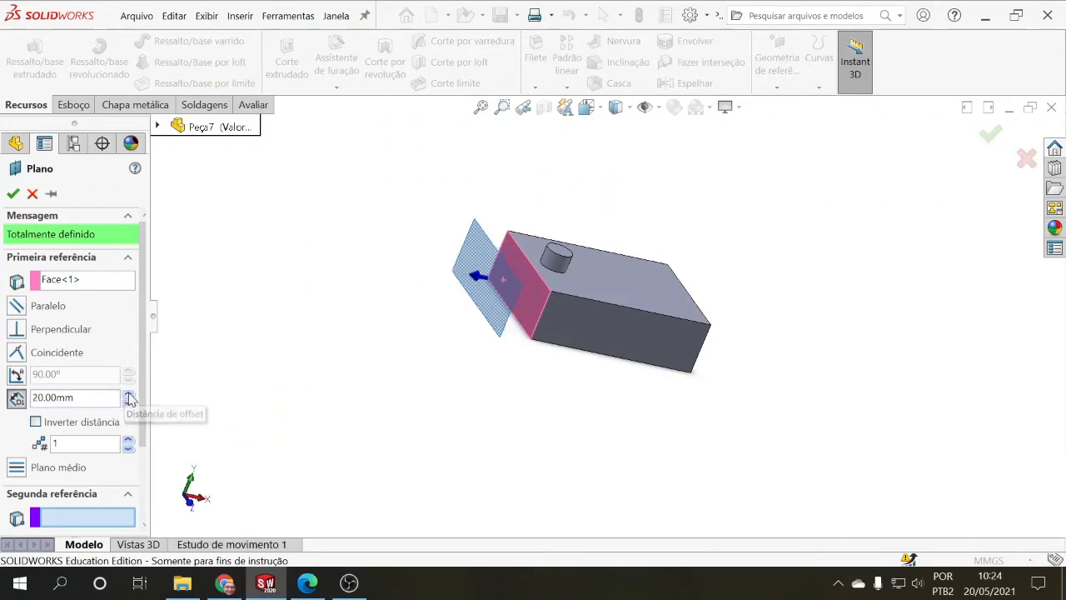
{"action": "left_click", "coordinate": [127, 394]}
{"action": "left_click", "coordinate": [127, 393]}
{"action": "left_click", "coordinate": [68, 423]}
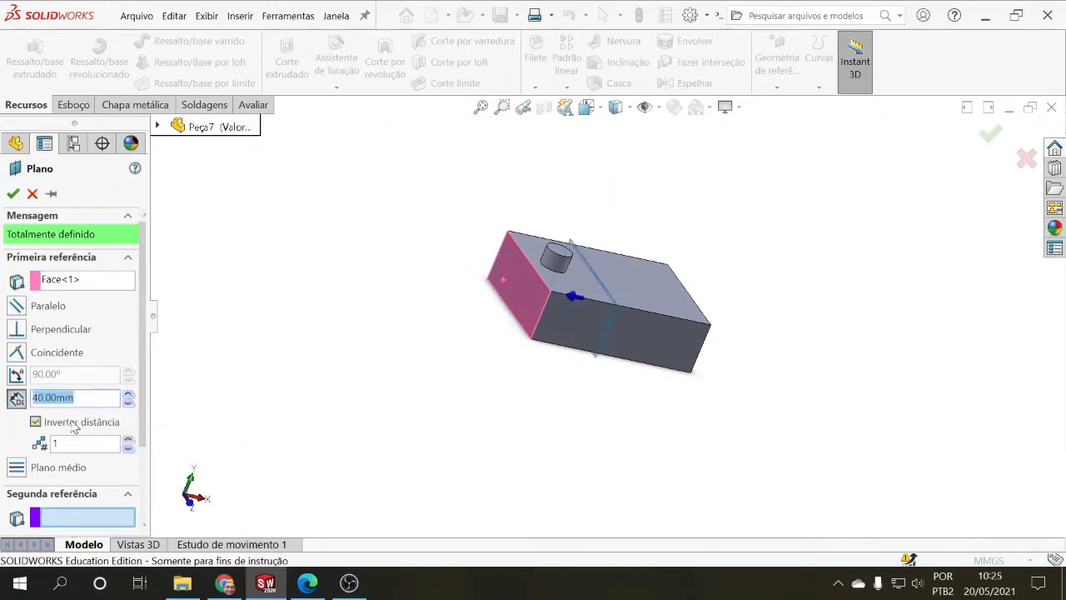
{"action": "left_click", "coordinate": [128, 394]}
{"action": "middle_click_drag", "start_coordinate": [279, 379], "coordinate": [231, 388]}
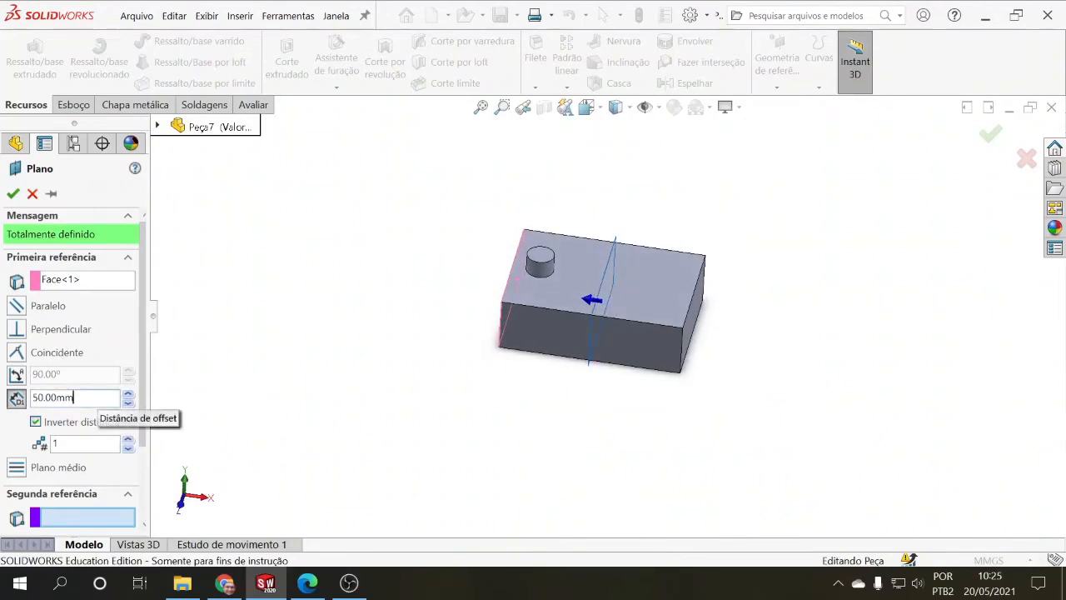
Set the plane's offset to 30 mm, try three plane instances, and create just one plane
{"action": "left_click_drag", "start_coordinate": [44, 398], "coordinate": [3, 404]}
{"action": "type", "text": "2"}
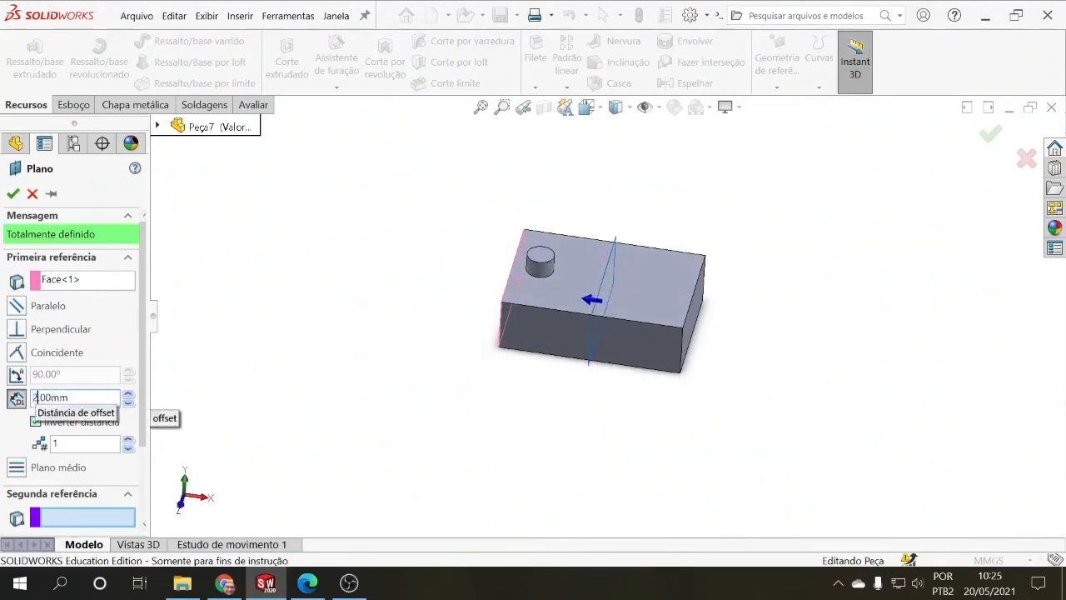
{"action": "type", "text": "0"}
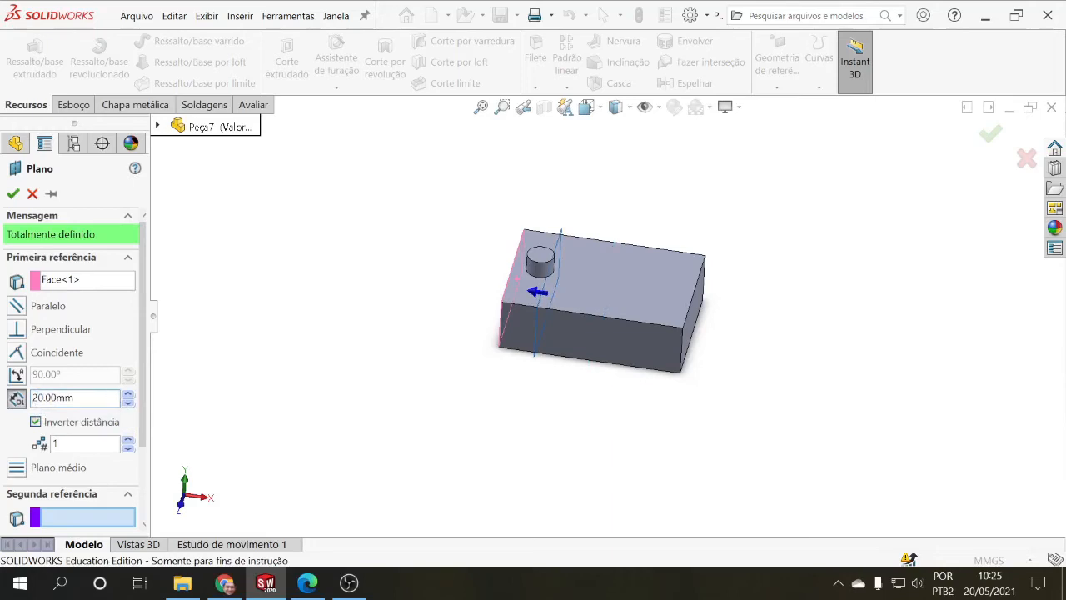
{"action": "key", "text": "BackSpace"}
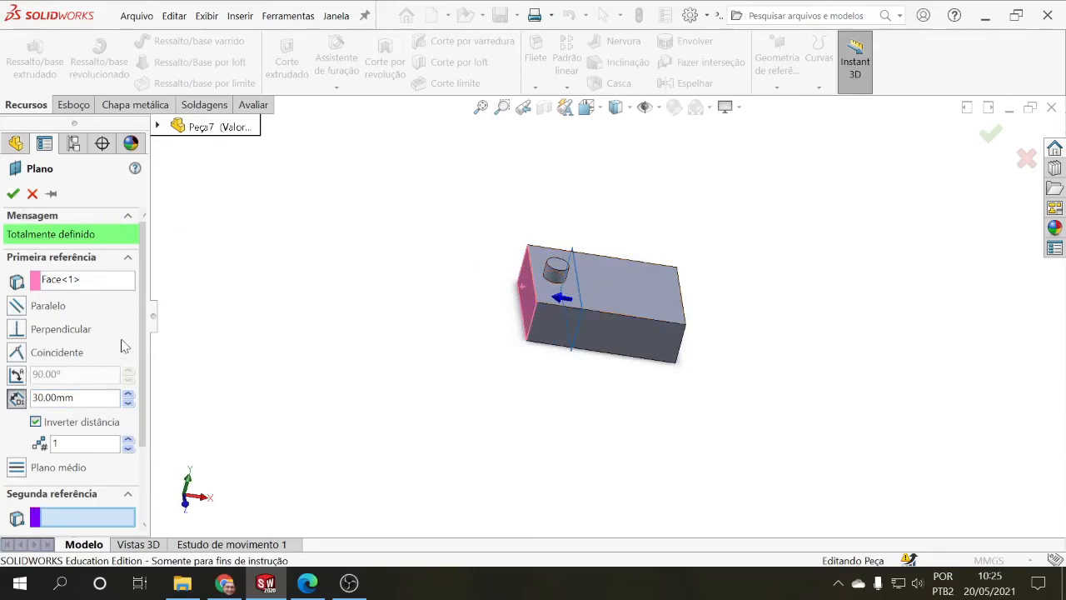
{"action": "left_click", "coordinate": [129, 441]}
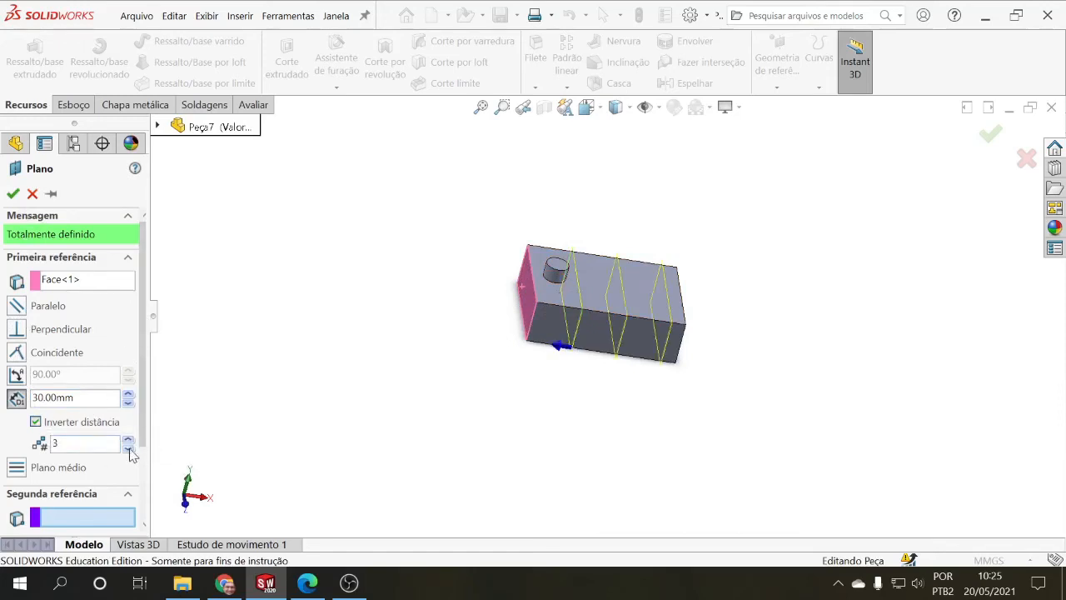
{"action": "left_click", "coordinate": [129, 449]}
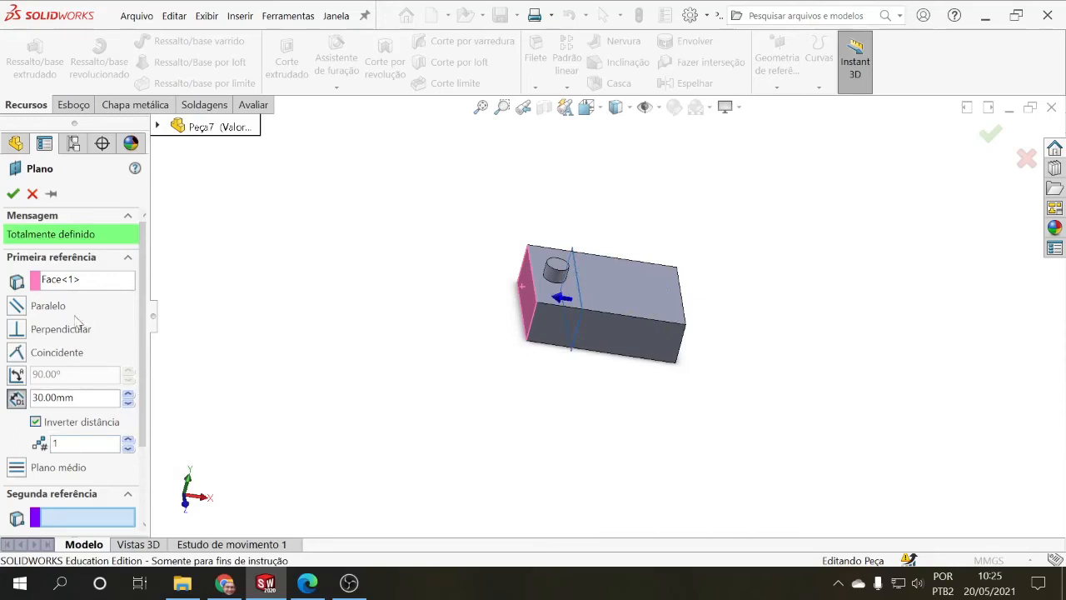
{"action": "left_click", "coordinate": [12, 193]}
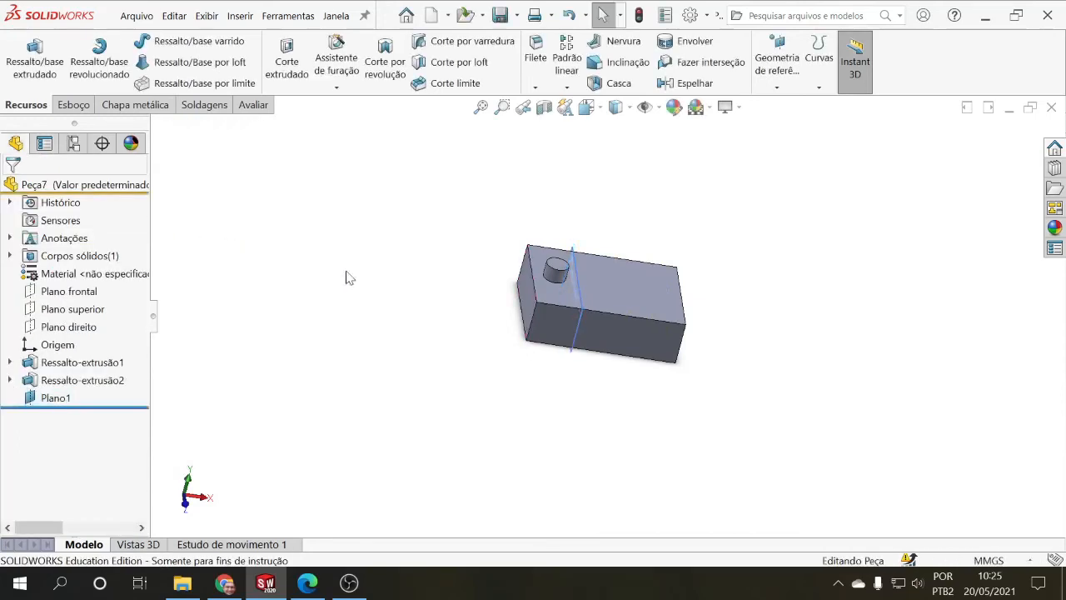
Select Plano1 and enlarge its displayed boundary so it extends beyond the block on all sides
{"action": "middle_click_drag", "start_coordinate": [439, 300], "coordinate": [415, 305]}
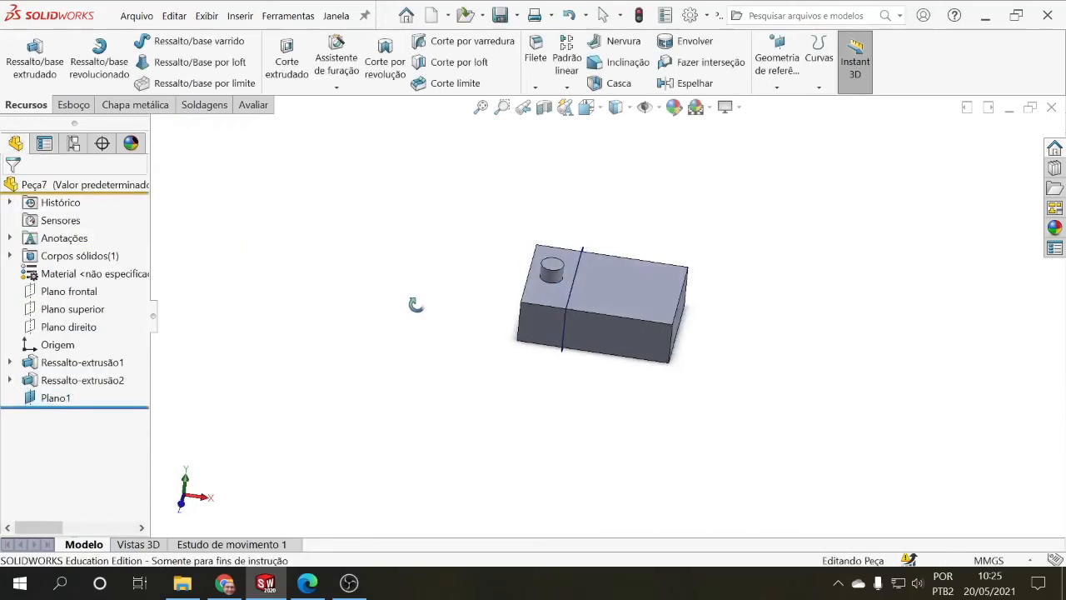
{"action": "left_click", "coordinate": [79, 398]}
{"action": "left_click", "coordinate": [255, 370]}
{"action": "middle_click_drag", "start_coordinate": [256, 370], "coordinate": [322, 359]}
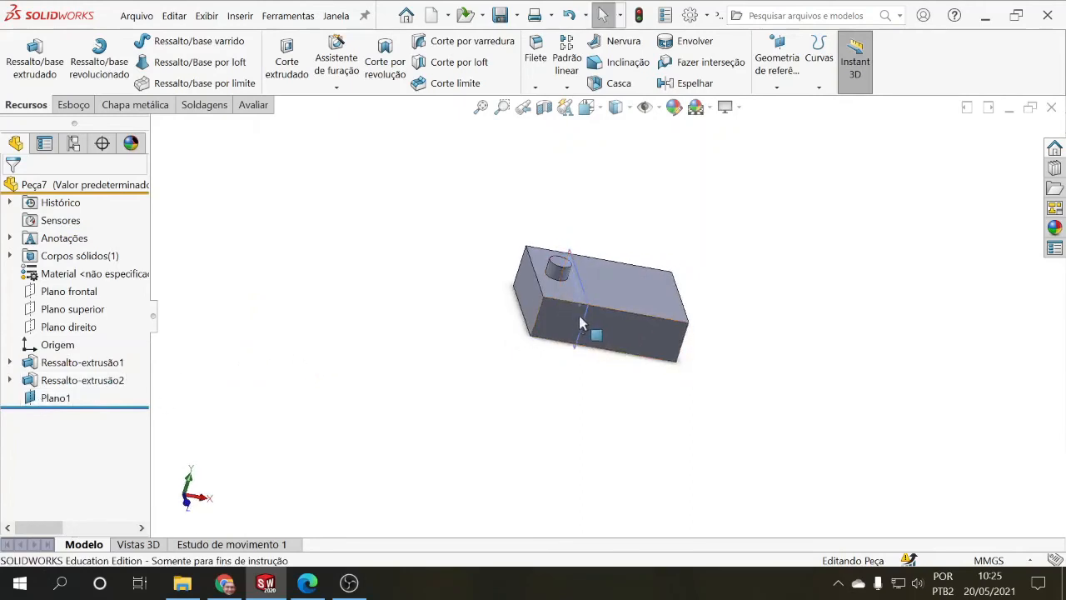
{"action": "left_click", "coordinate": [51, 398]}
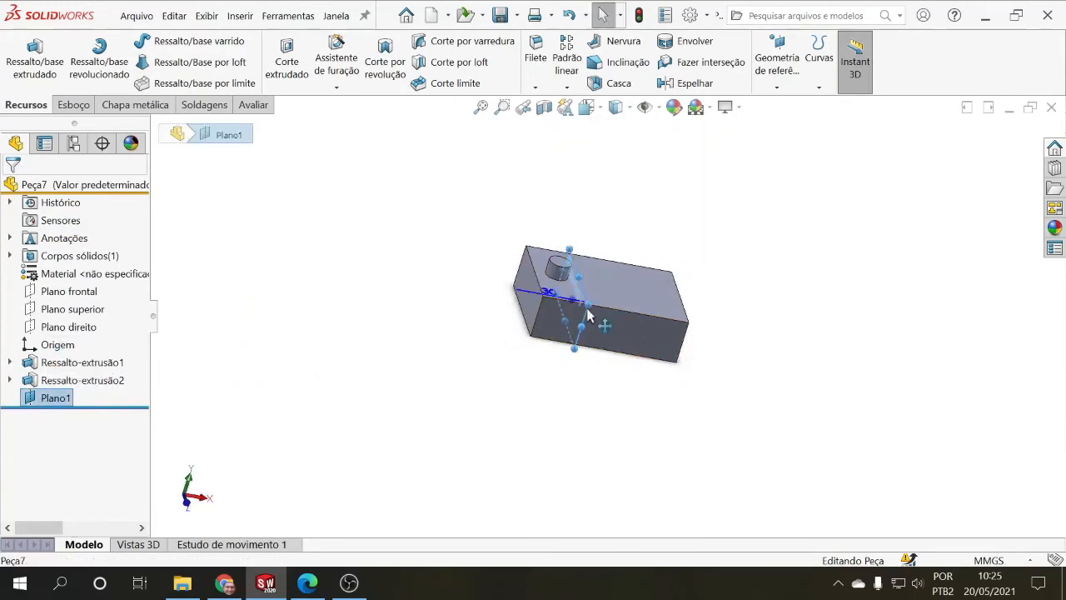
{"action": "left_click_drag", "start_coordinate": [624, 307], "coordinate": [618, 310]}
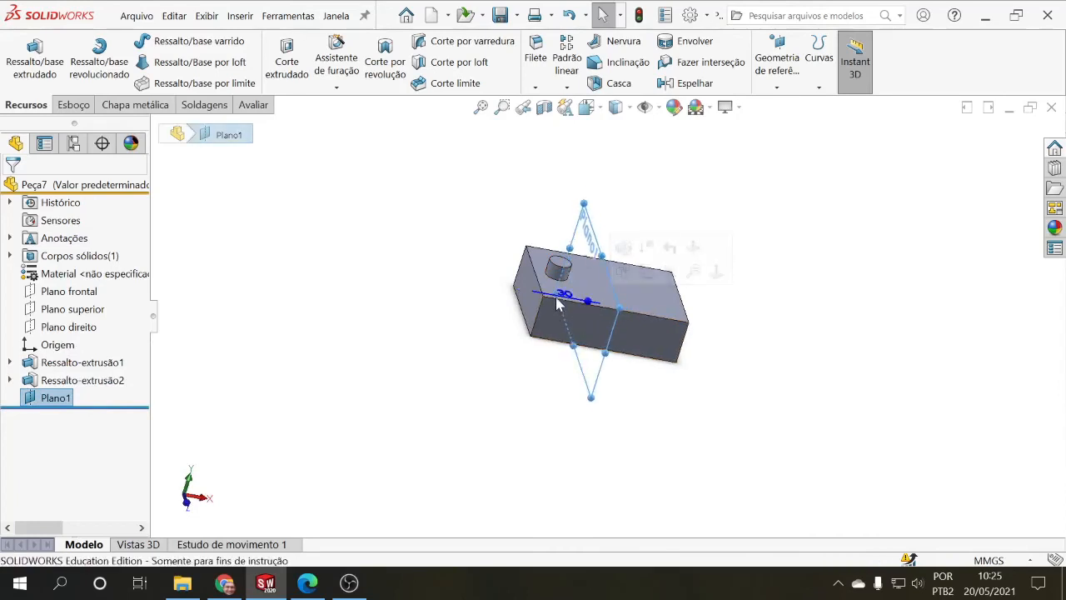
{"action": "left_click", "coordinate": [455, 393]}
{"action": "middle_click_drag", "start_coordinate": [455, 391], "coordinate": [488, 405]}
Hide Plano1 and show it again
{"action": "left_click", "coordinate": [54, 398]}
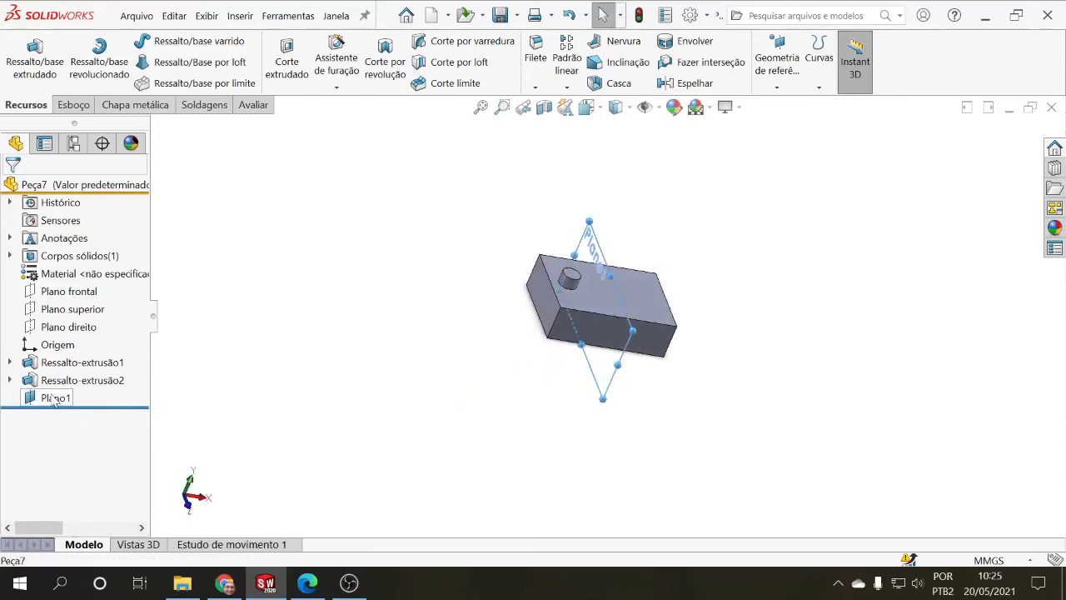
{"action": "left_click", "coordinate": [92, 367]}
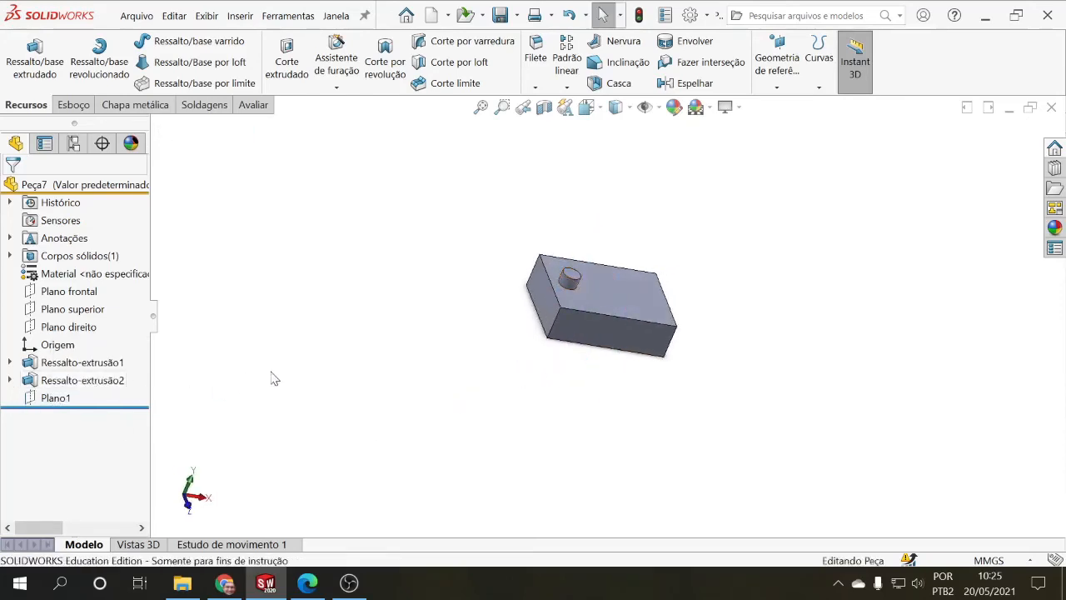
{"action": "left_click", "coordinate": [54, 398]}
{"action": "left_click", "coordinate": [72, 379]}
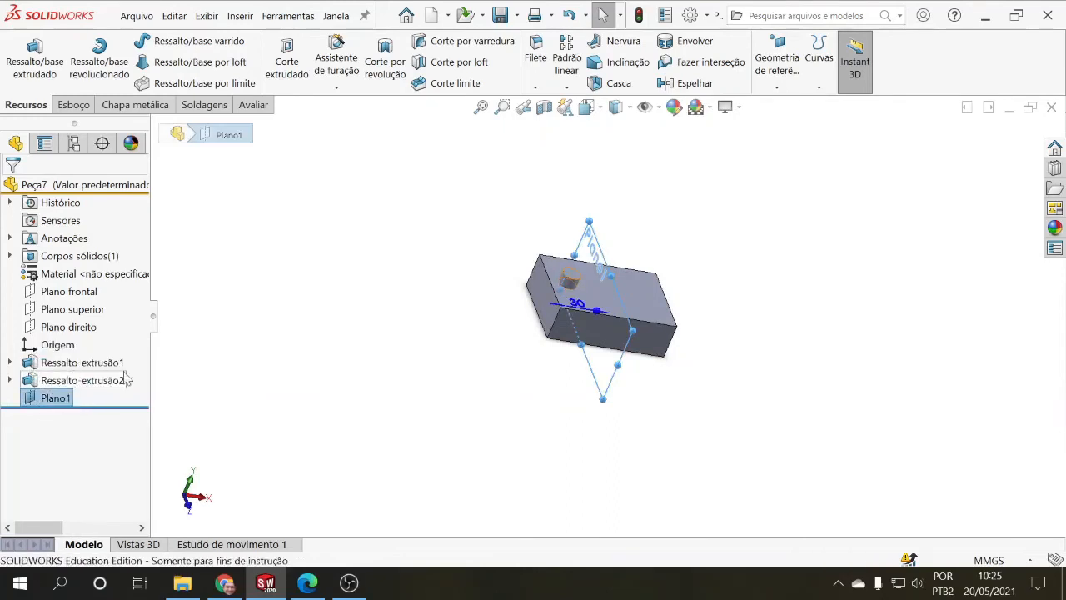
{"action": "mouse_move", "coordinate": [312, 345]}
{"action": "middle_mouse_down"}
{"action": "mouse_move", "coordinate": [324, 357]}
{"action": "mouse_move", "coordinate": [285, 364]}
{"action": "mouse_move", "coordinate": [296, 335]}
{"action": "middle_mouse_up"}
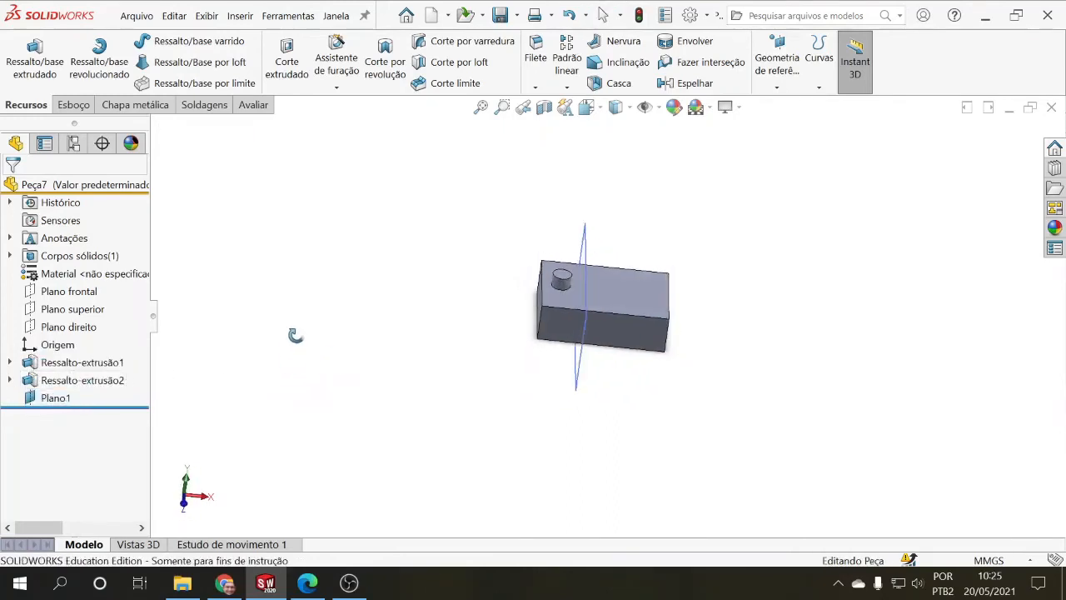
Mirror the cylindrical boss Ressalto-extrusão2 about Plano1
{"action": "left_click", "coordinate": [691, 83]}
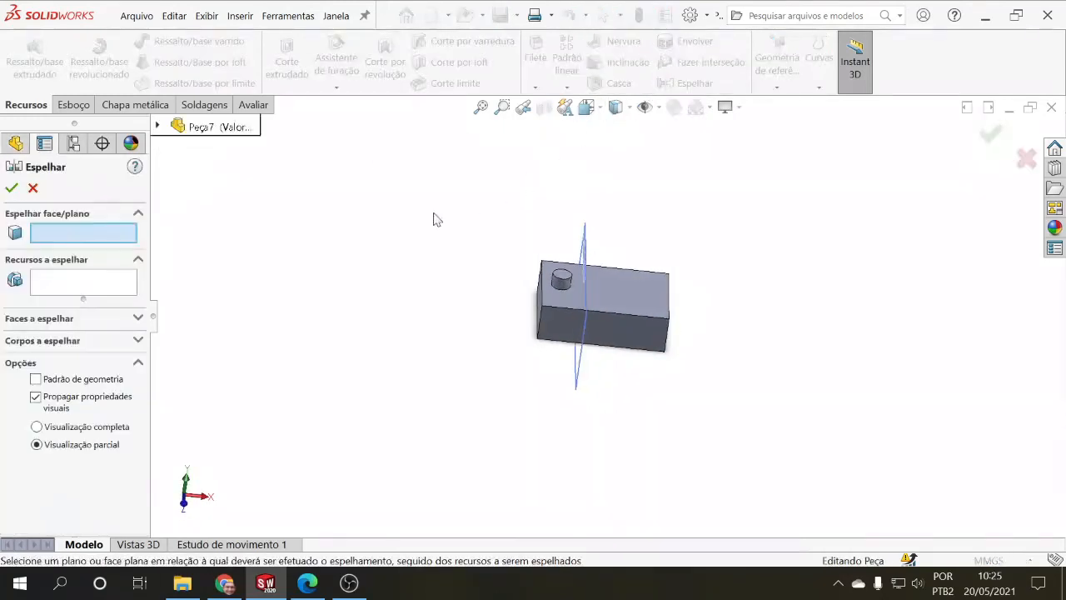
{"action": "left_click", "coordinate": [159, 126]}
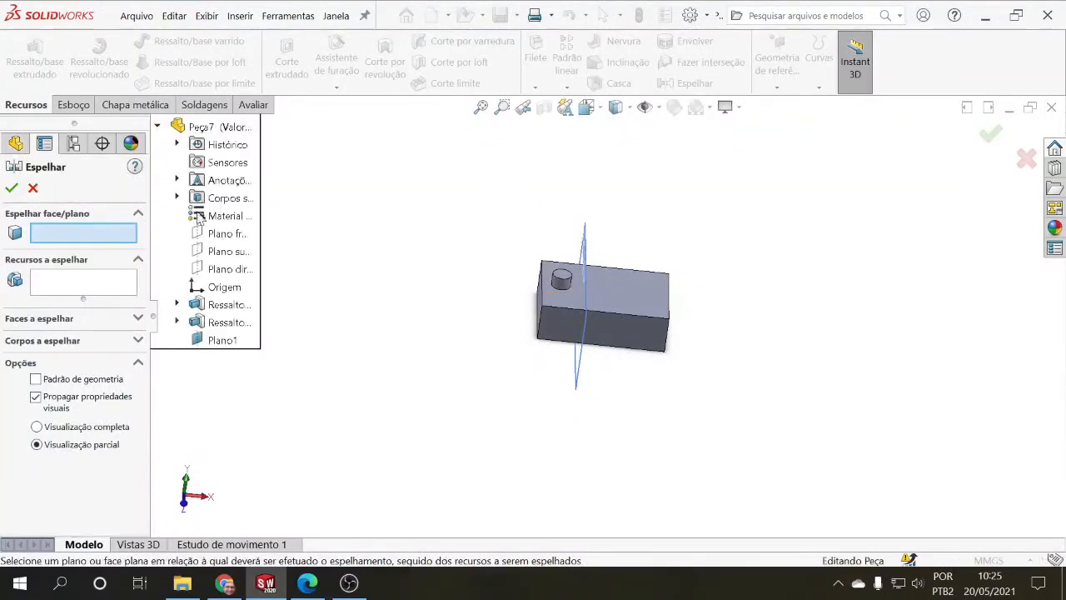
{"action": "left_click", "coordinate": [222, 340]}
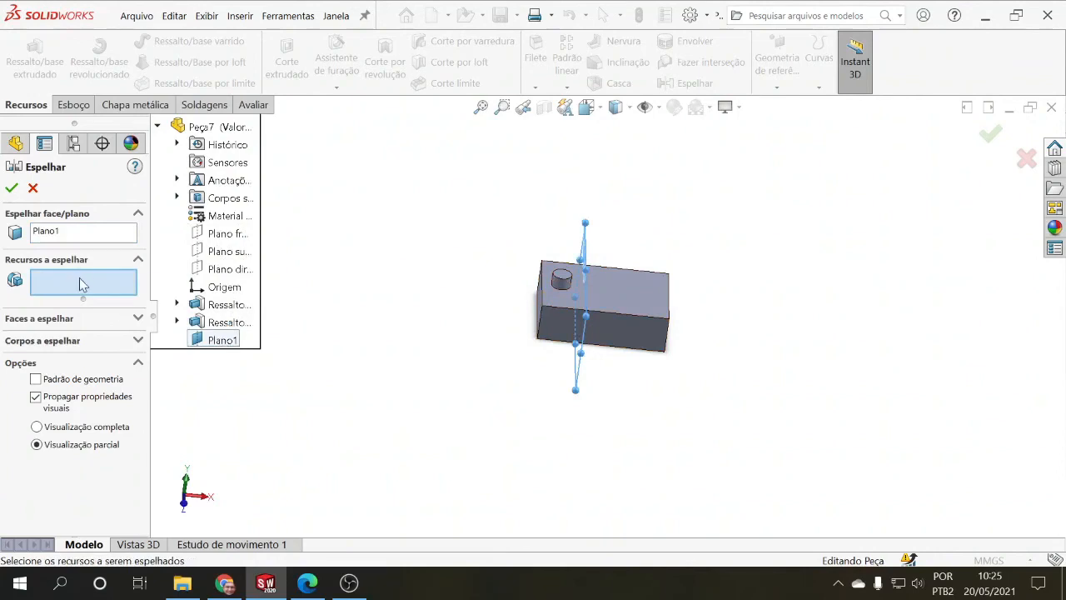
{"action": "left_click", "coordinate": [227, 323]}
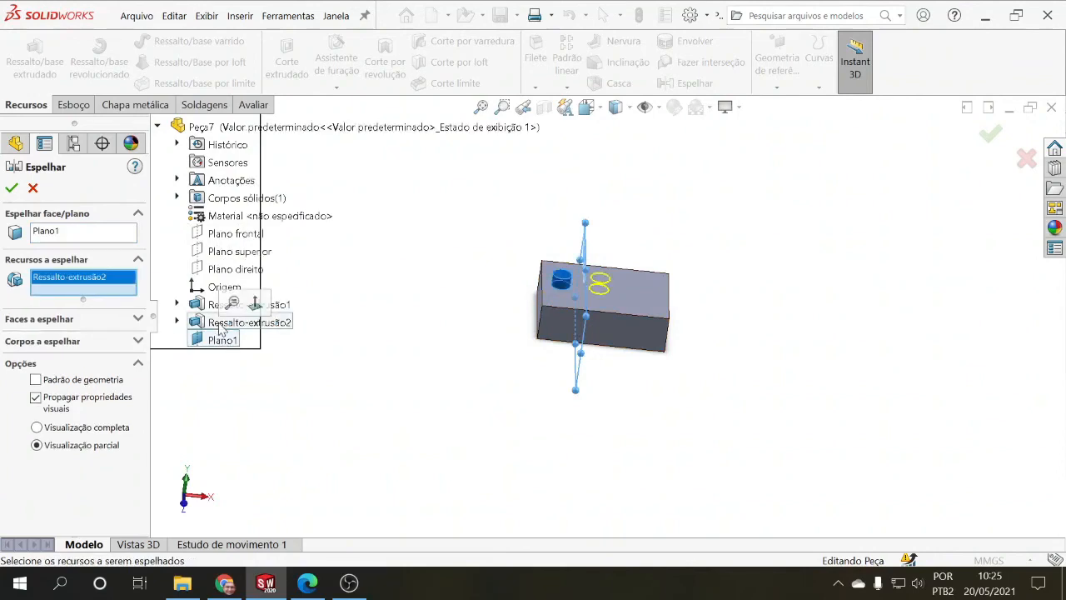
{"action": "left_click", "coordinate": [13, 189]}
{"action": "middle_click_drag", "start_coordinate": [381, 341], "coordinate": [414, 369]}
Edit Plano1 and set its offset distance from the block's end face to 50 mm
{"action": "left_click", "coordinate": [51, 397]}
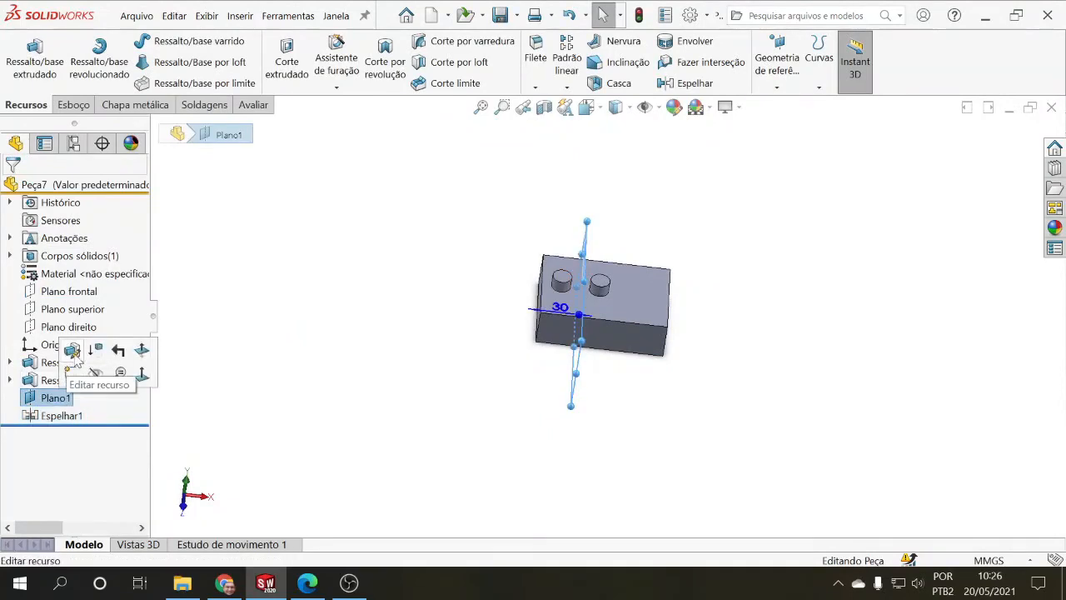
{"action": "left_click", "coordinate": [73, 352]}
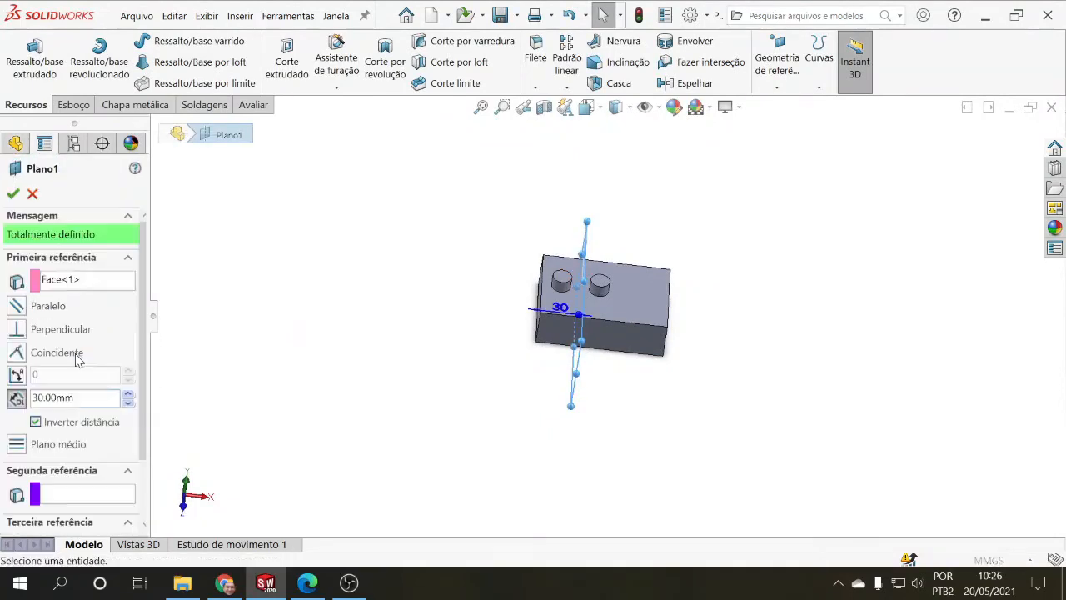
{"action": "left_click", "coordinate": [128, 394]}
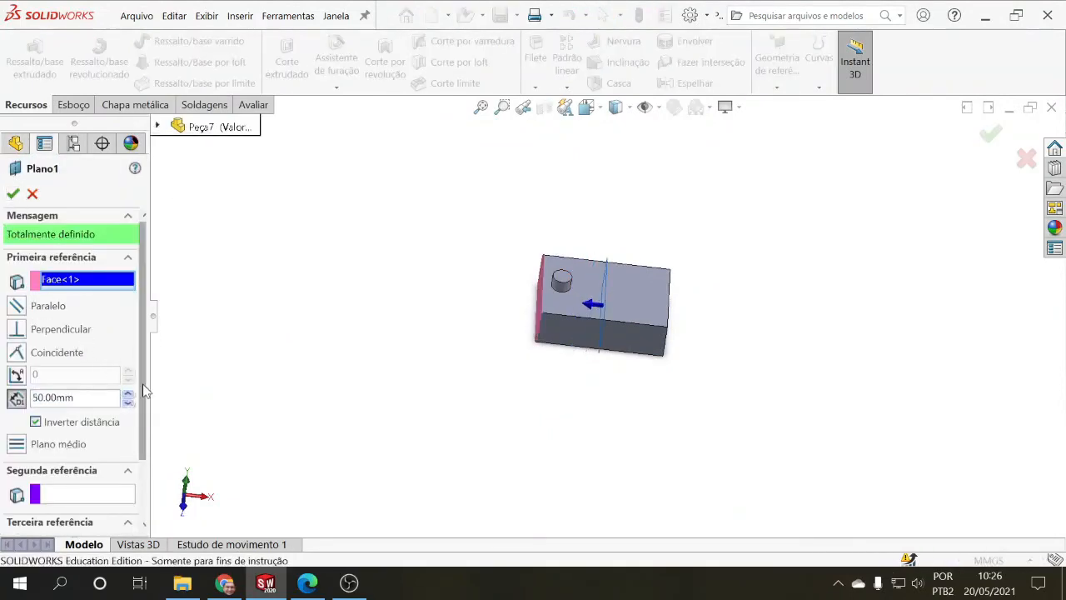
{"action": "left_click", "coordinate": [12, 193]}
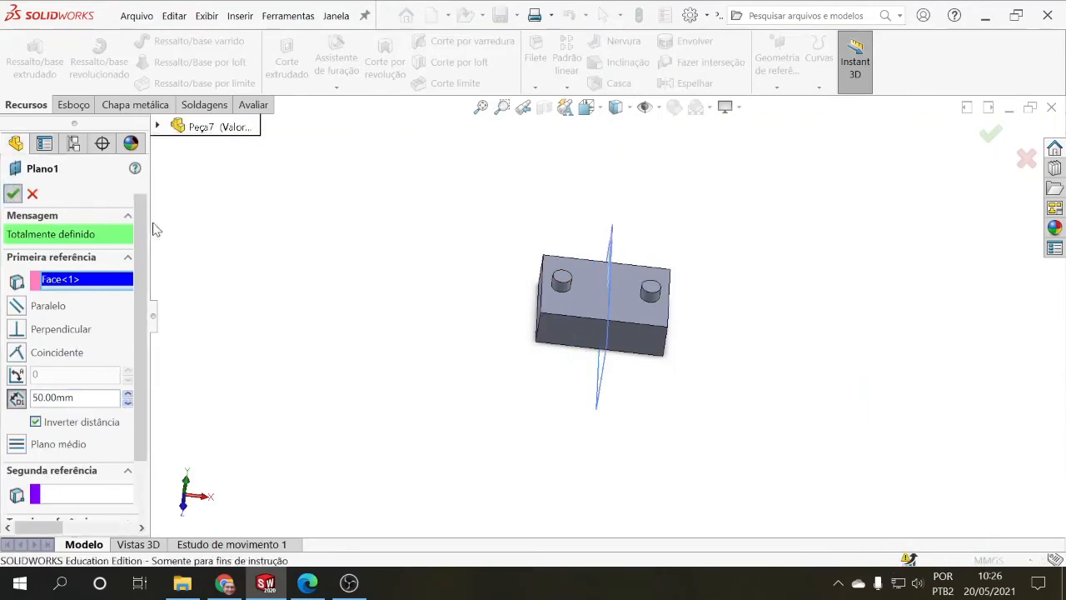
{"action": "middle_click_drag", "start_coordinate": [329, 281], "coordinate": [292, 288]}
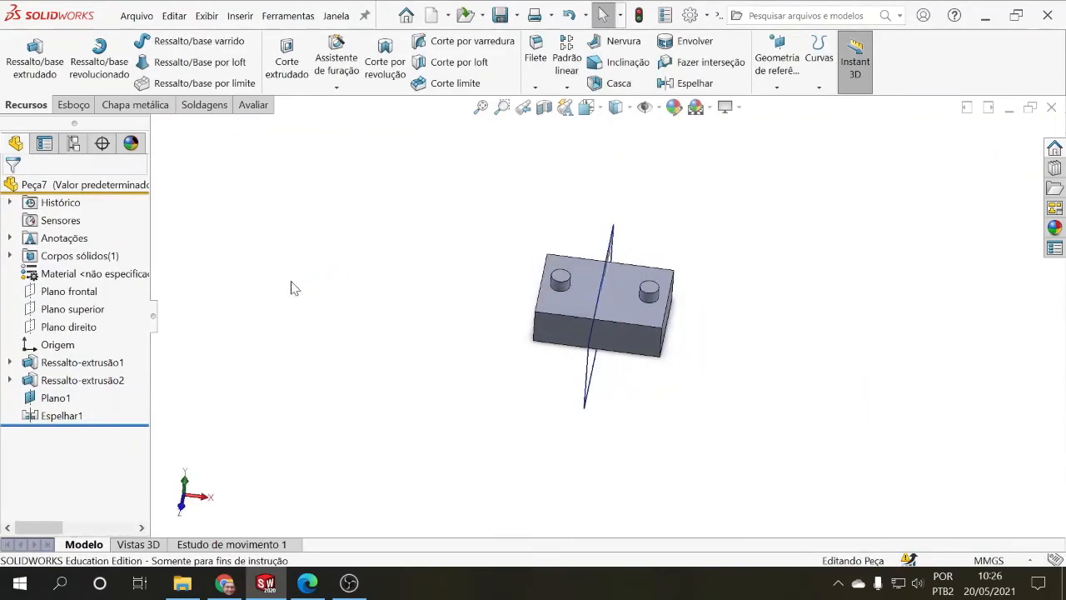
Edit Plano1 again and add the block's opposite end face as second reference, making it a mid plane between both ends
{"action": "left_click", "coordinate": [58, 399]}
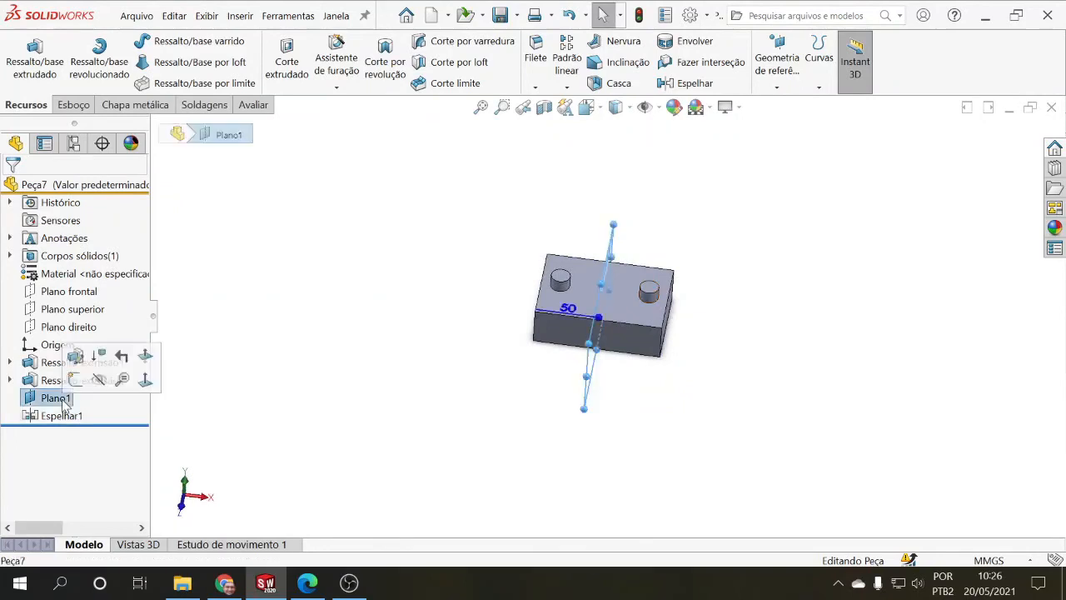
{"action": "left_click", "coordinate": [76, 356]}
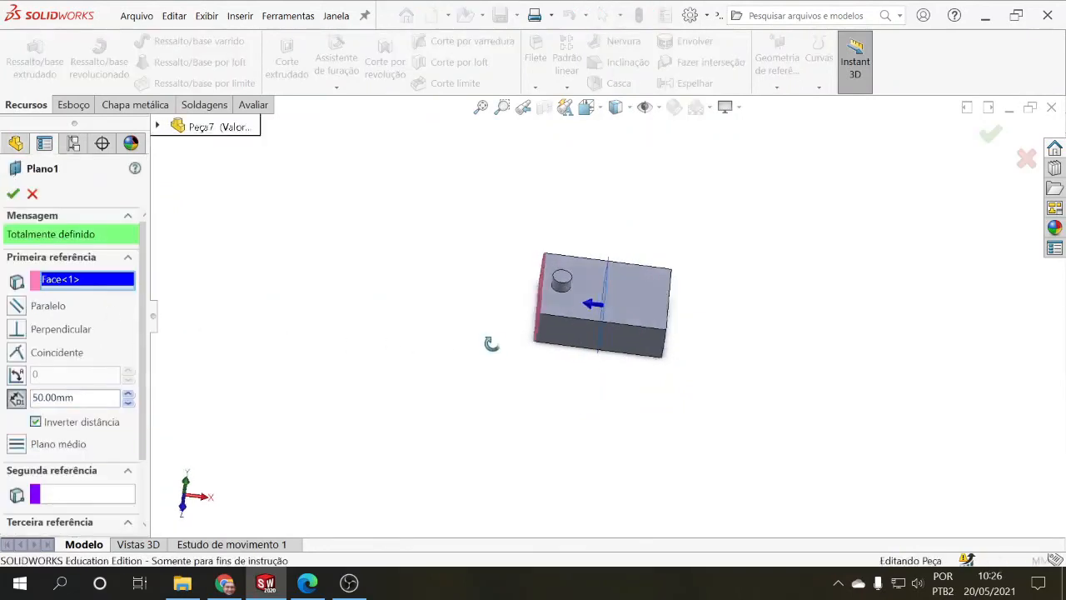
{"action": "middle_click_drag", "start_coordinate": [491, 344], "coordinate": [430, 375]}
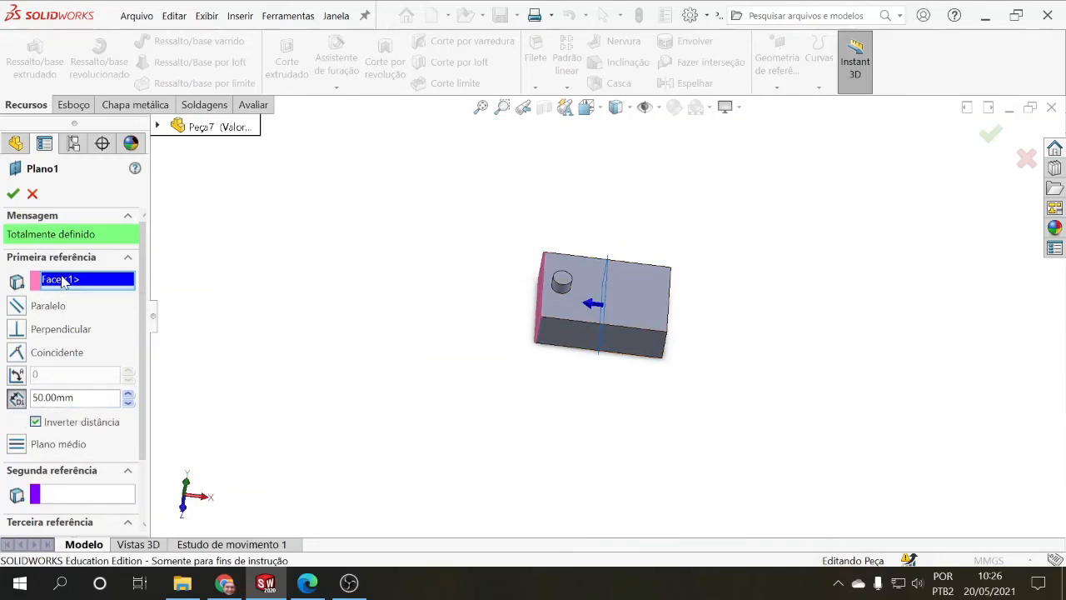
{"action": "scroll", "coordinate": [92, 372], "scroll_direction": "down", "scroll_amount": 2}
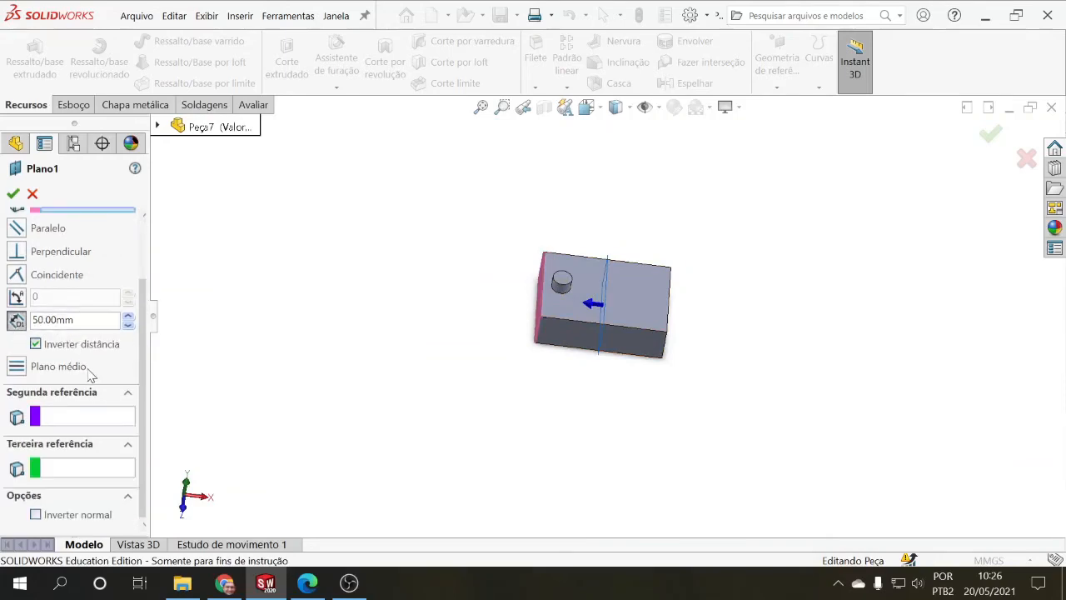
{"action": "left_click", "coordinate": [69, 419]}
{"action": "middle_click_drag", "start_coordinate": [390, 377], "coordinate": [393, 371]}
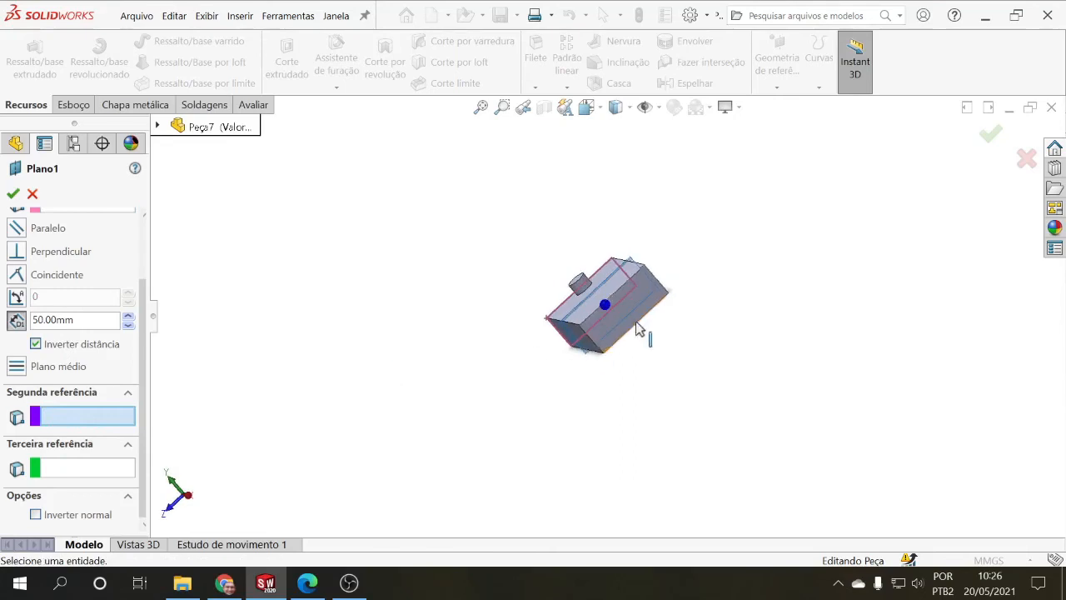
{"action": "left_click", "coordinate": [640, 316]}
{"action": "middle_click_drag", "start_coordinate": [640, 316], "coordinate": [732, 321]}
{"action": "left_click", "coordinate": [16, 395]}
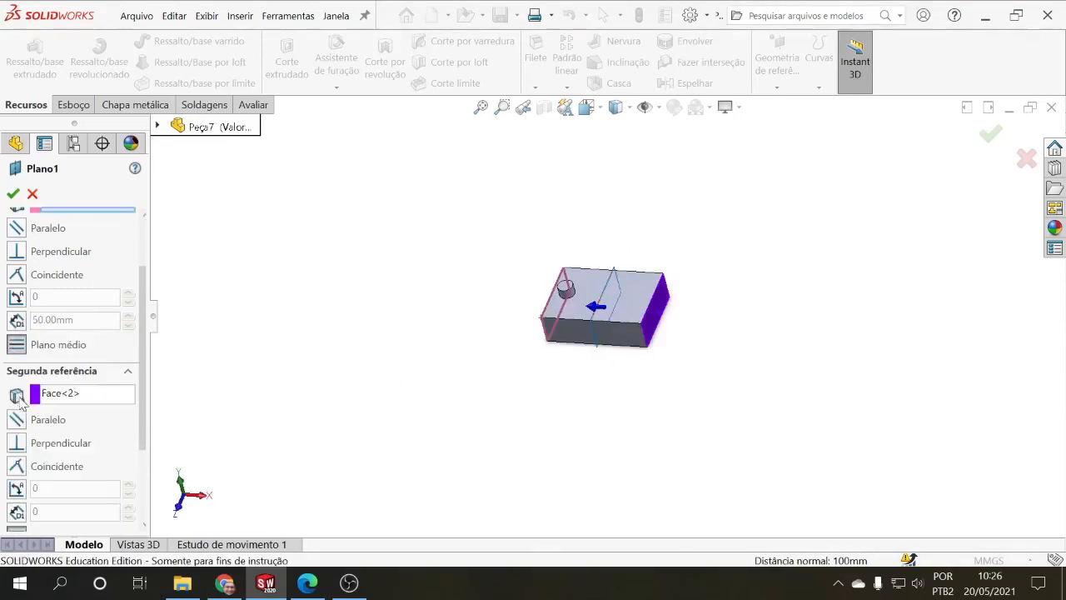
Try an offset distance on Plano1's first reference, restore the mid-plane constraint and accept the plane
{"action": "middle_click_drag", "start_coordinate": [318, 351], "coordinate": [354, 337]}
{"action": "left_click", "coordinate": [17, 320]}
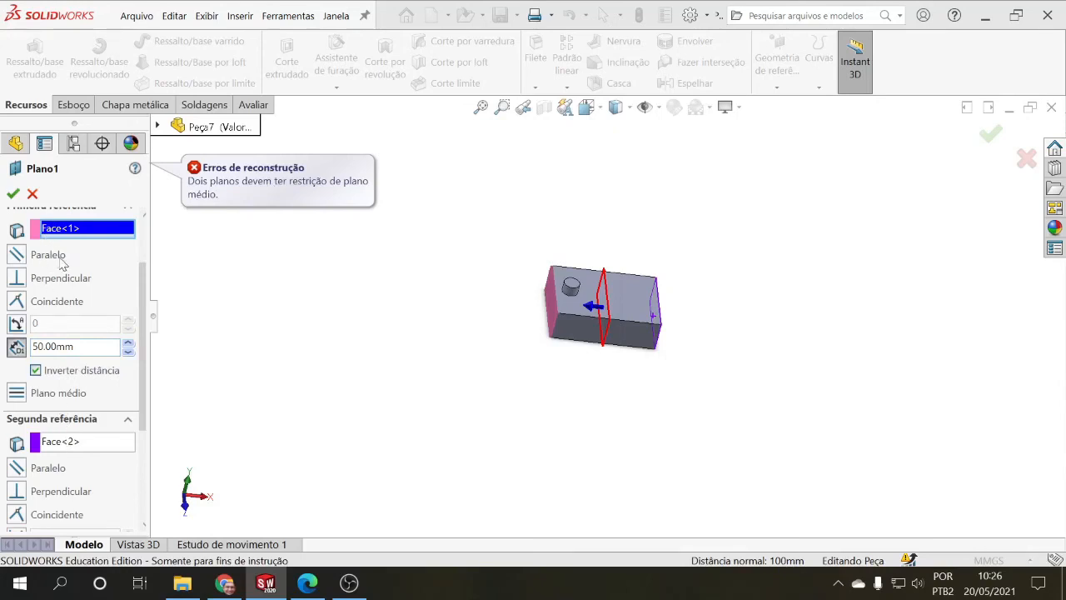
{"action": "left_click", "coordinate": [16, 394]}
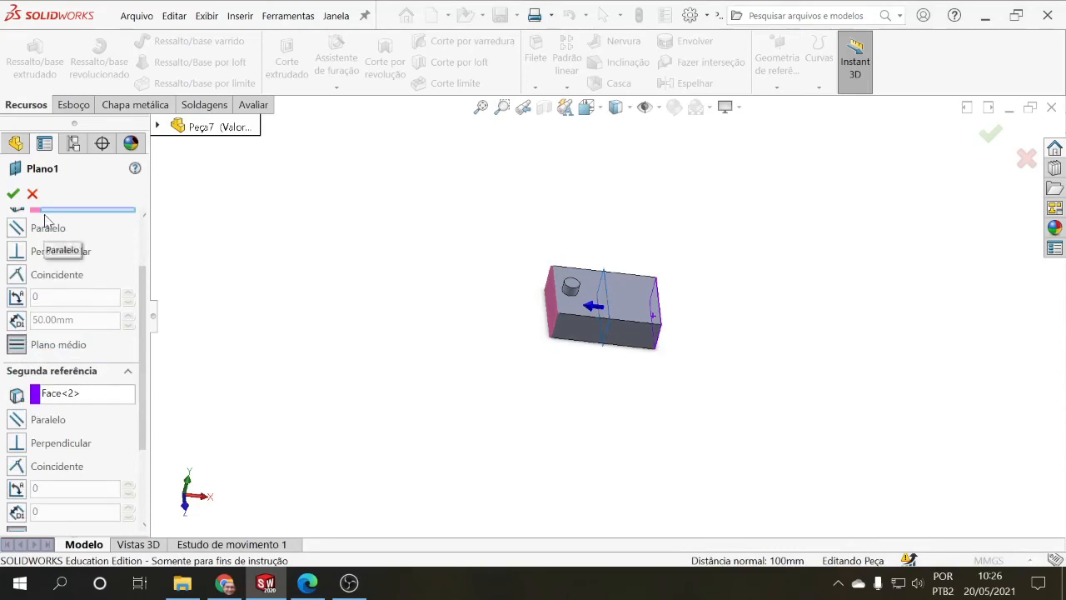
{"action": "middle_click_drag", "start_coordinate": [412, 292], "coordinate": [363, 306]}
{"action": "left_click", "coordinate": [12, 195]}
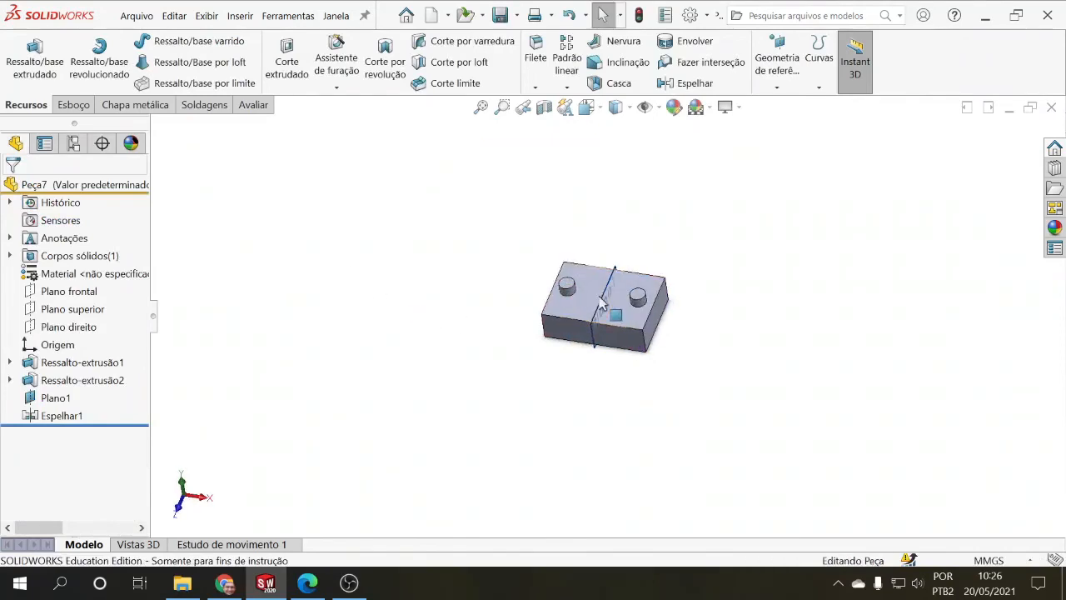
Edit the base sketch of Ressalto-extrusão1, set the block's length to 120 mm and exit the sketch
{"action": "left_click", "coordinate": [60, 364]}
{"action": "left_click", "coordinate": [91, 325]}
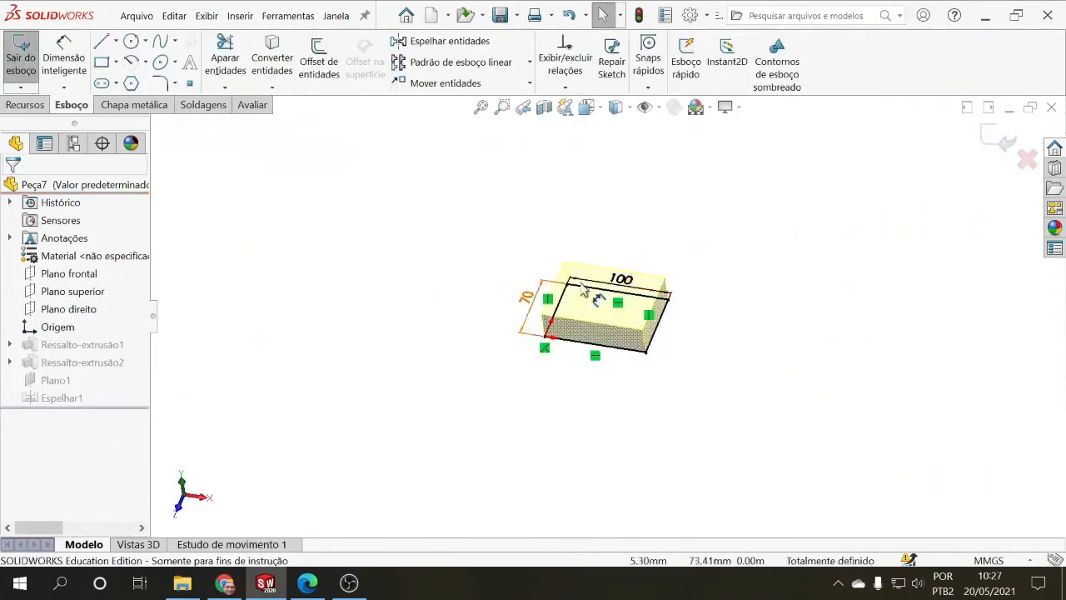
{"action": "double_click", "coordinate": [621, 278]}
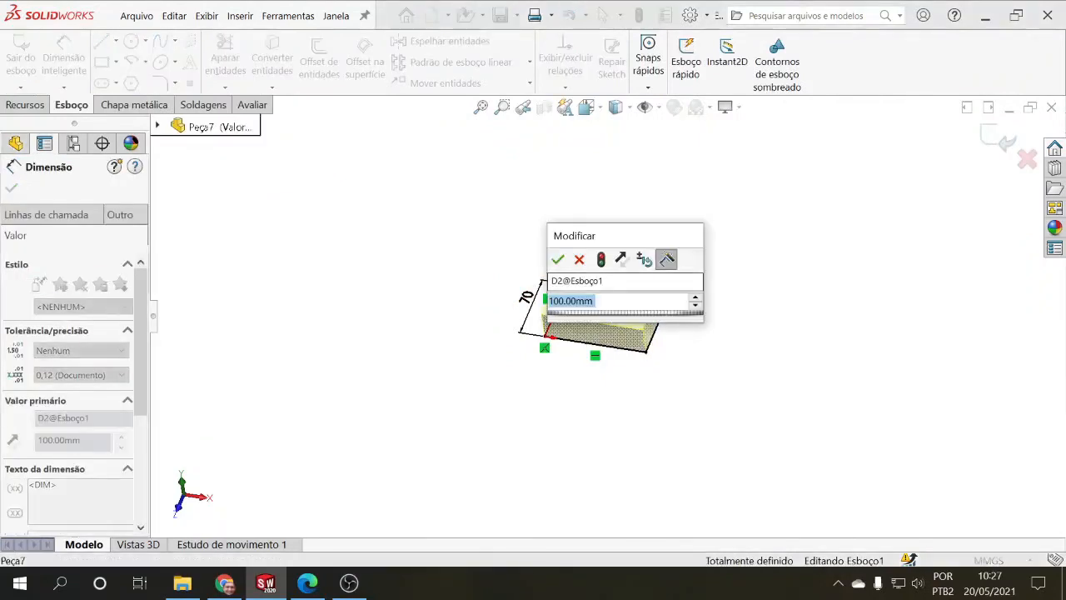
{"action": "type", "text": "120"}
{"action": "key", "text": "Return"}
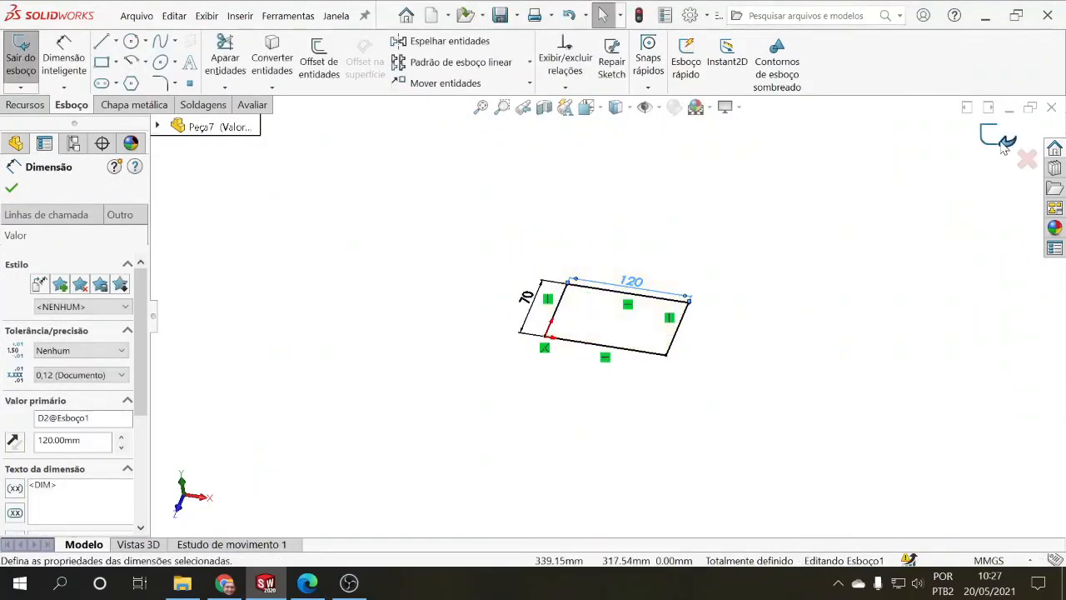
{"action": "left_click", "coordinate": [783, 348]}
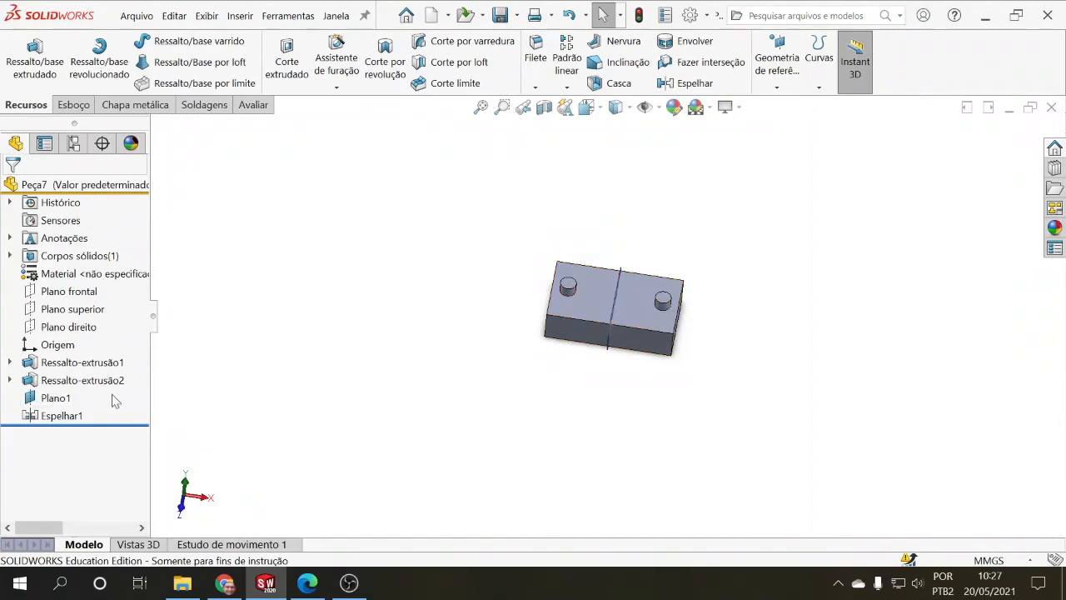
Hide Plano1 in the lengthened part
{"action": "middle_click_drag", "start_coordinate": [273, 363], "coordinate": [283, 342]}
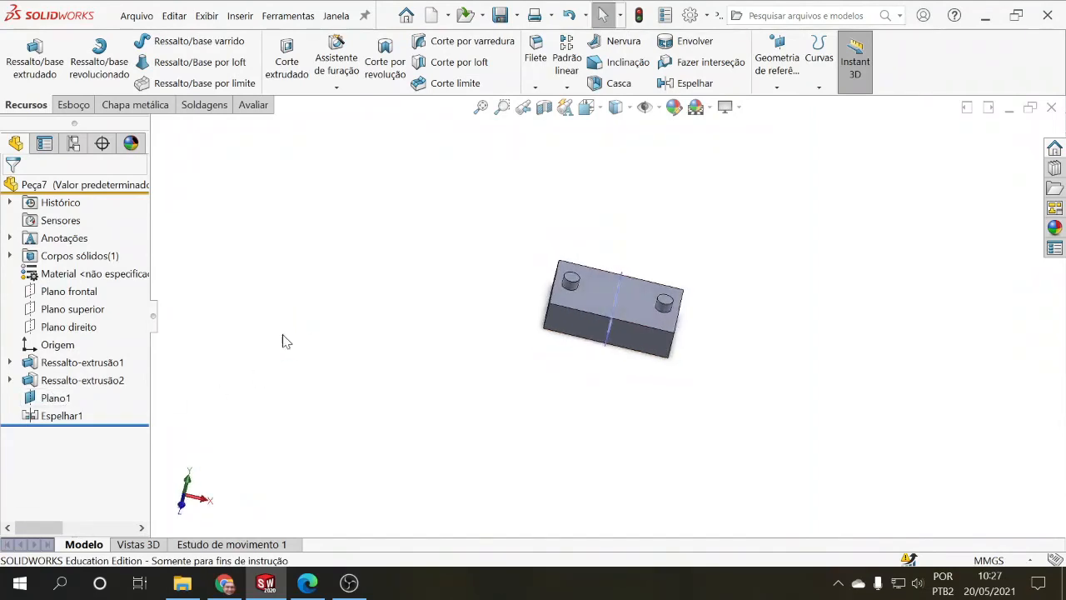
{"action": "mouse_move", "coordinate": [515, 324]}
{"action": "middle_mouse_down"}
{"action": "mouse_move", "coordinate": [537, 338]}
{"action": "mouse_move", "coordinate": [452, 304]}
{"action": "mouse_move", "coordinate": [435, 334]}
{"action": "mouse_move", "coordinate": [537, 360]}
{"action": "mouse_move", "coordinate": [519, 340]}
{"action": "mouse_move", "coordinate": [531, 293]}
{"action": "mouse_move", "coordinate": [529, 315]}
{"action": "middle_mouse_up"}
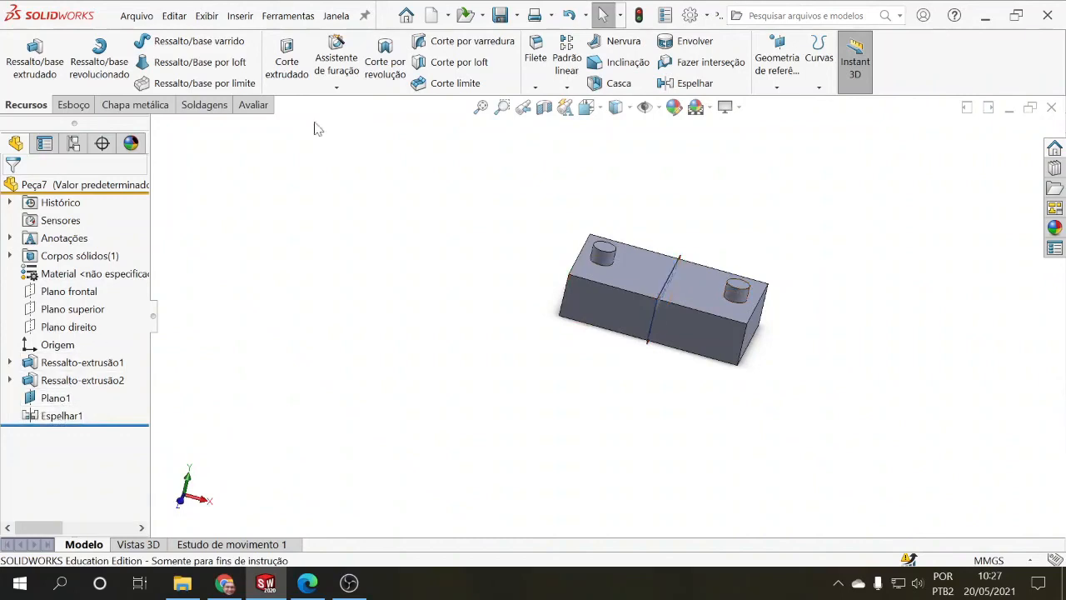
{"action": "left_click", "coordinate": [56, 397]}
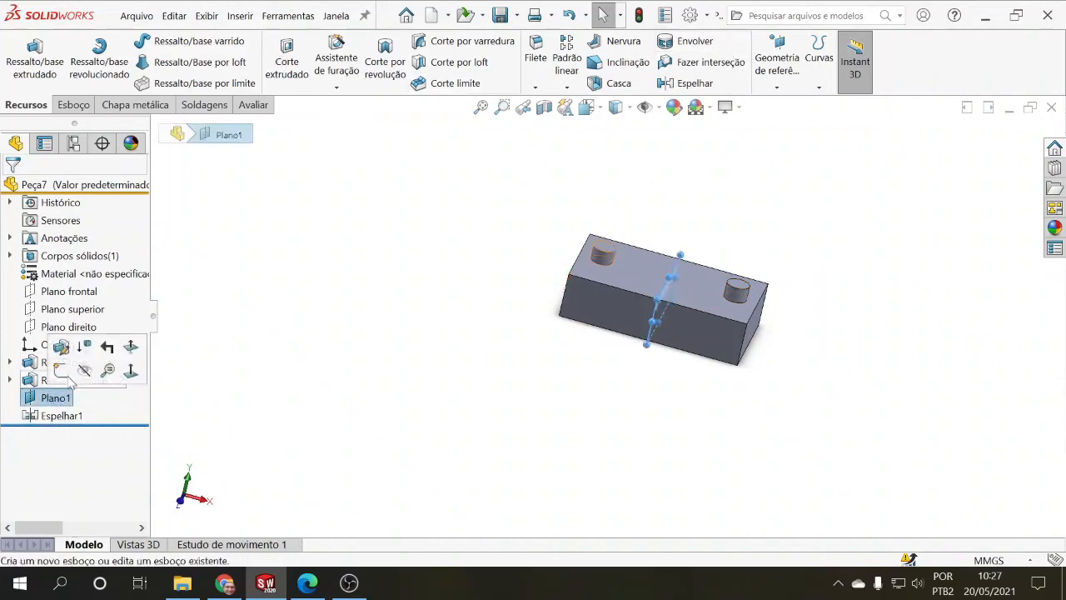
{"action": "left_click", "coordinate": [83, 372]}
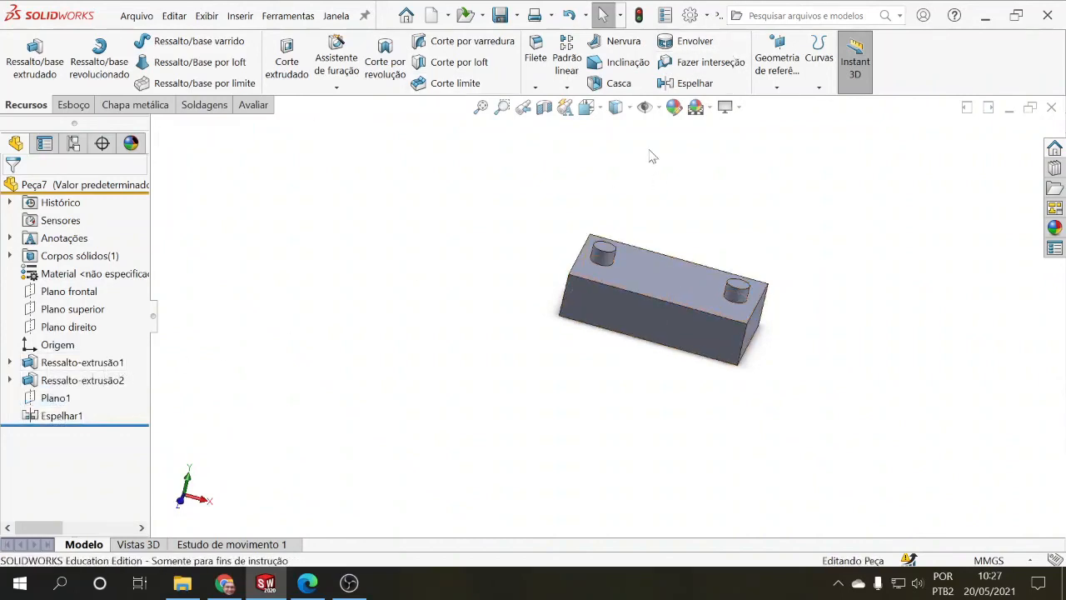
Start a new reference plane using the block's top face as first reference and its long front top edge as second reference
{"action": "left_click", "coordinate": [776, 60]}
{"action": "left_click", "coordinate": [791, 106]}
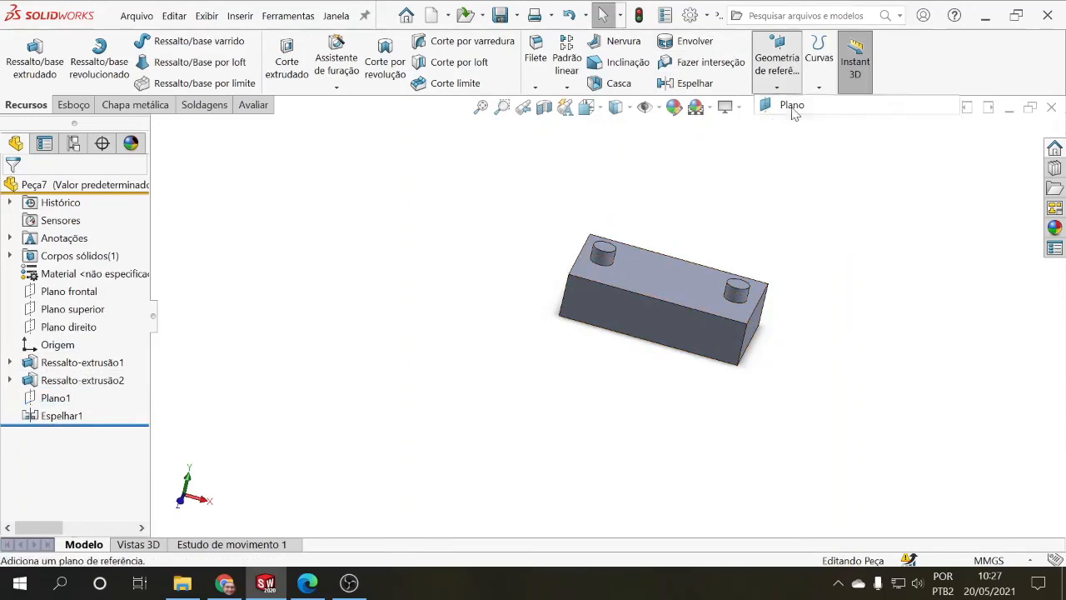
{"action": "middle_click_drag", "start_coordinate": [524, 356], "coordinate": [490, 392]}
{"action": "left_click", "coordinate": [647, 282]}
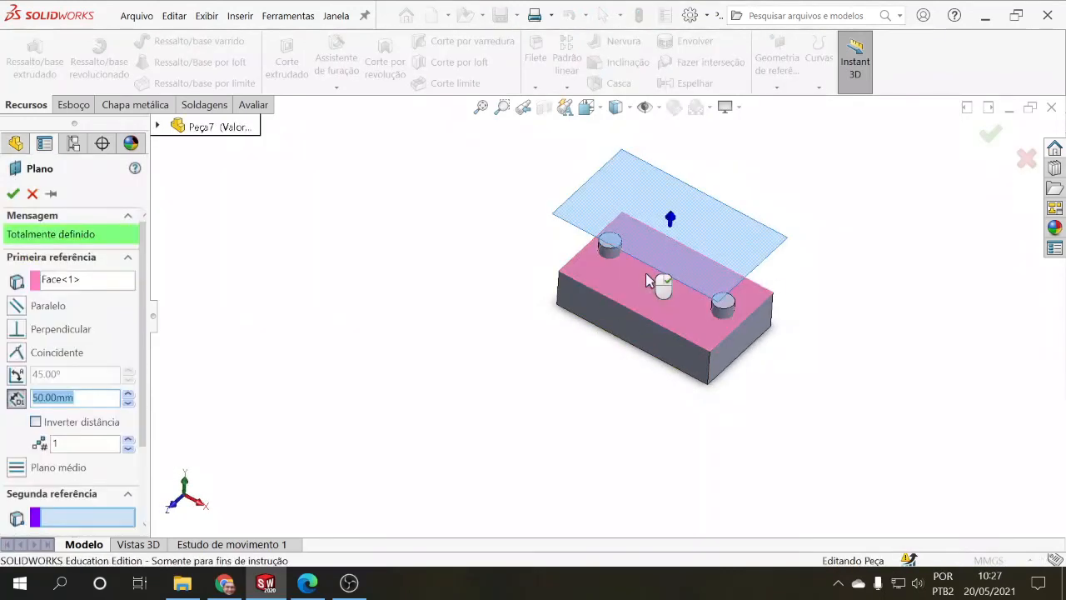
{"action": "left_click", "coordinate": [68, 520]}
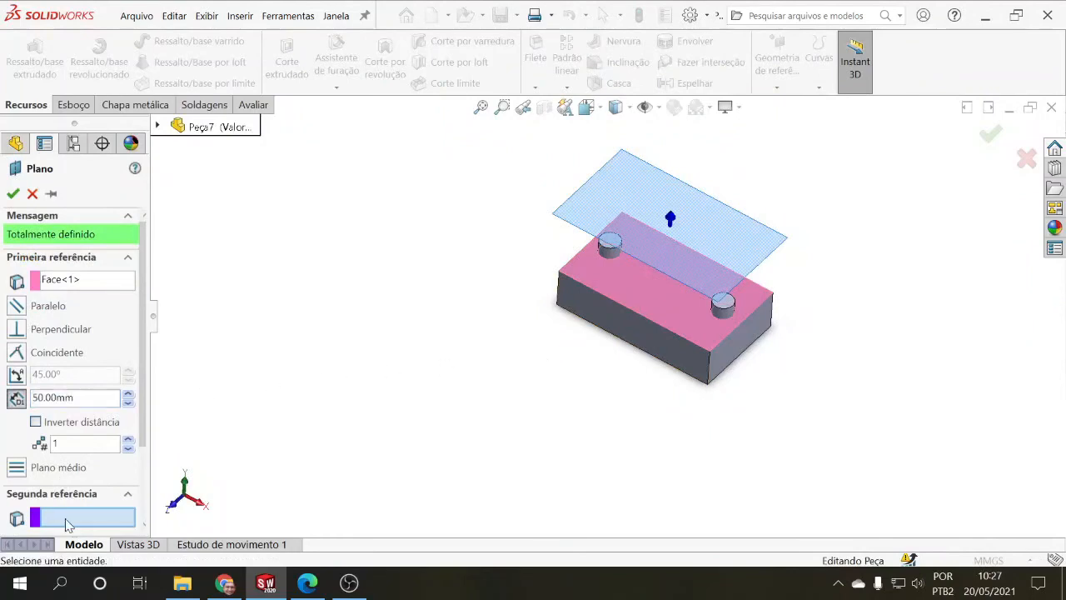
{"action": "left_click", "coordinate": [617, 305]}
{"action": "middle_click_drag", "start_coordinate": [582, 337], "coordinate": [476, 326]}
{"action": "left_click_drag", "start_coordinate": [143, 304], "coordinate": [160, 358]}
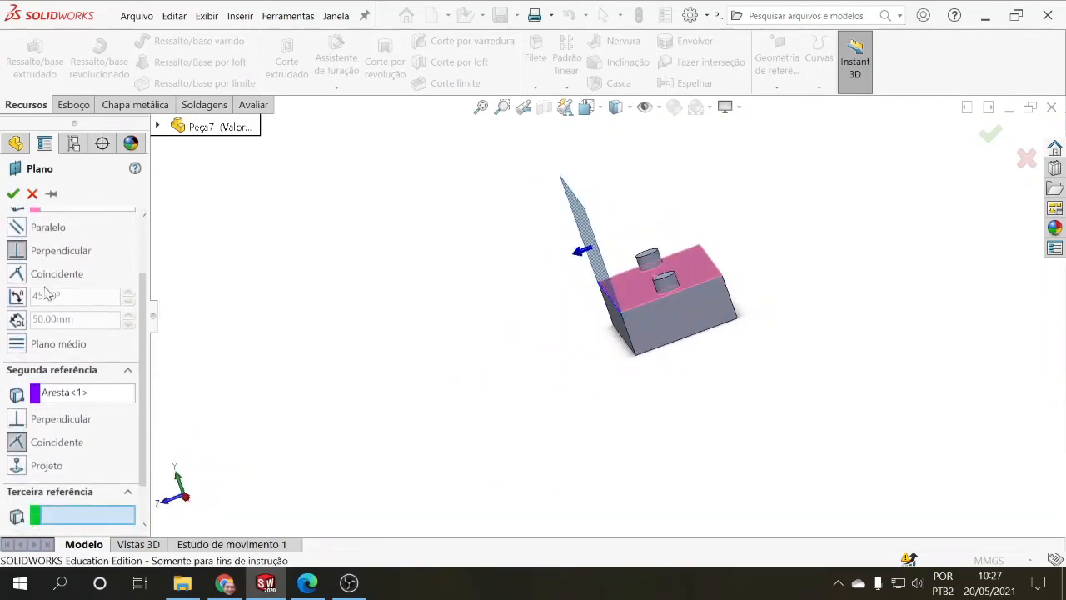
Constrain the new plane at a 40° angle to the block's top face through the selected edge and accept it
{"action": "scroll", "coordinate": [75, 337], "scroll_direction": "up", "scroll_amount": 1}
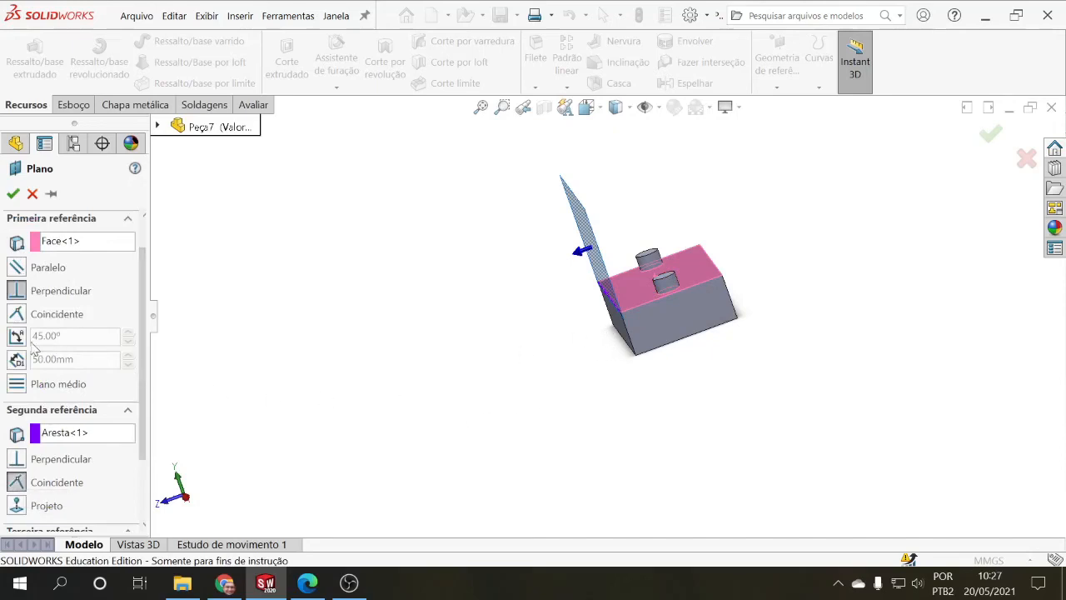
{"action": "left_click", "coordinate": [17, 339]}
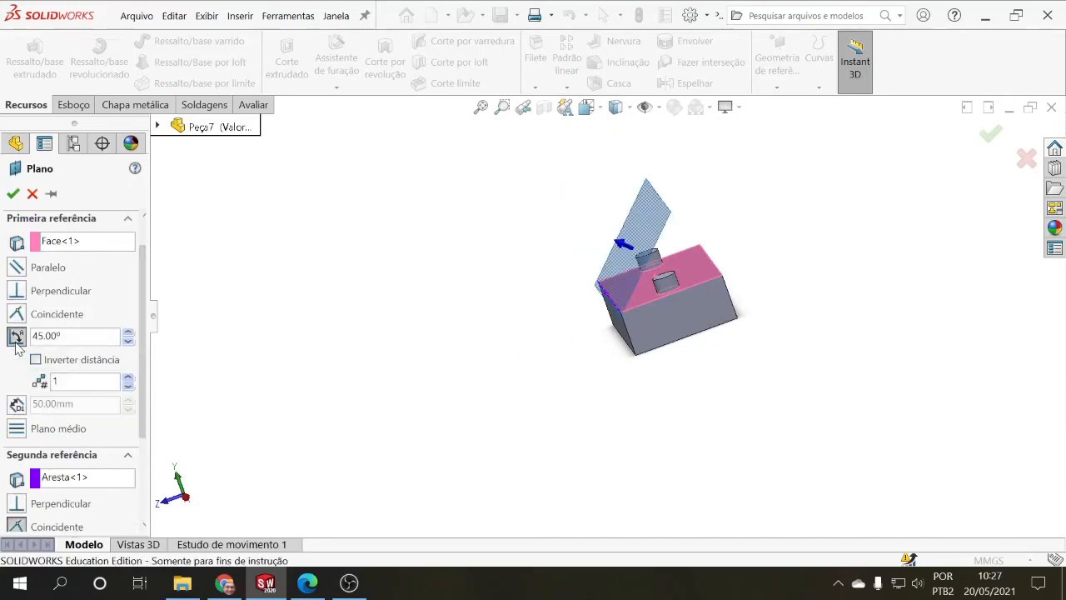
{"action": "left_click", "coordinate": [129, 333]}
{"action": "left_click", "coordinate": [130, 332]}
{"action": "left_click", "coordinate": [129, 332]}
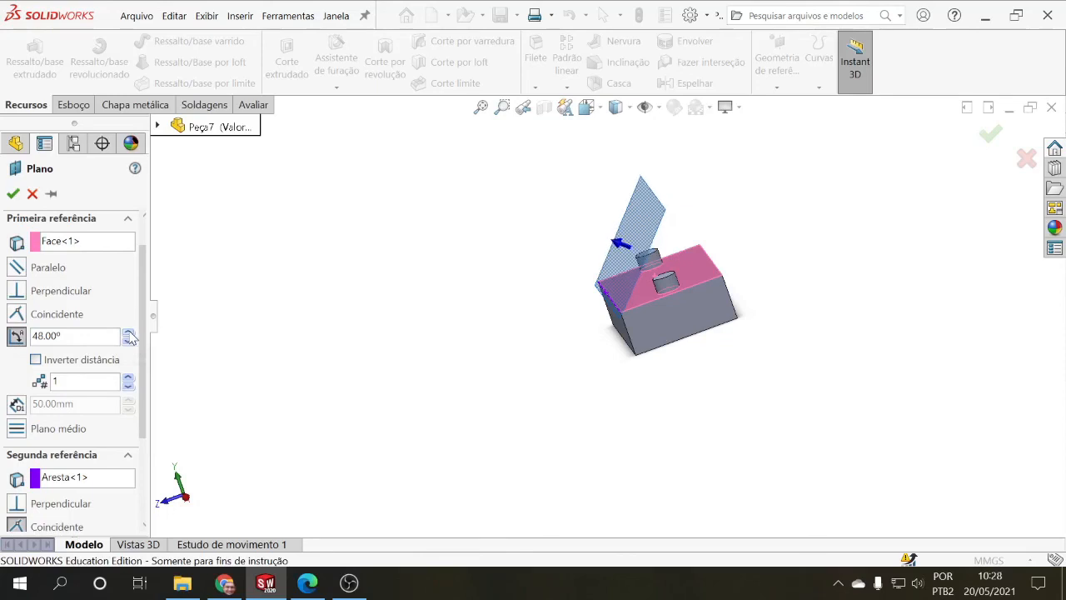
{"action": "left_click", "coordinate": [129, 333]}
{"action": "left_click", "coordinate": [129, 333]}
{"action": "left_click", "coordinate": [129, 332]}
{"action": "left_click", "coordinate": [129, 341]}
{"action": "left_click", "coordinate": [129, 342]}
{"action": "left_click", "coordinate": [129, 341]}
{"action": "left_click", "coordinate": [129, 342]}
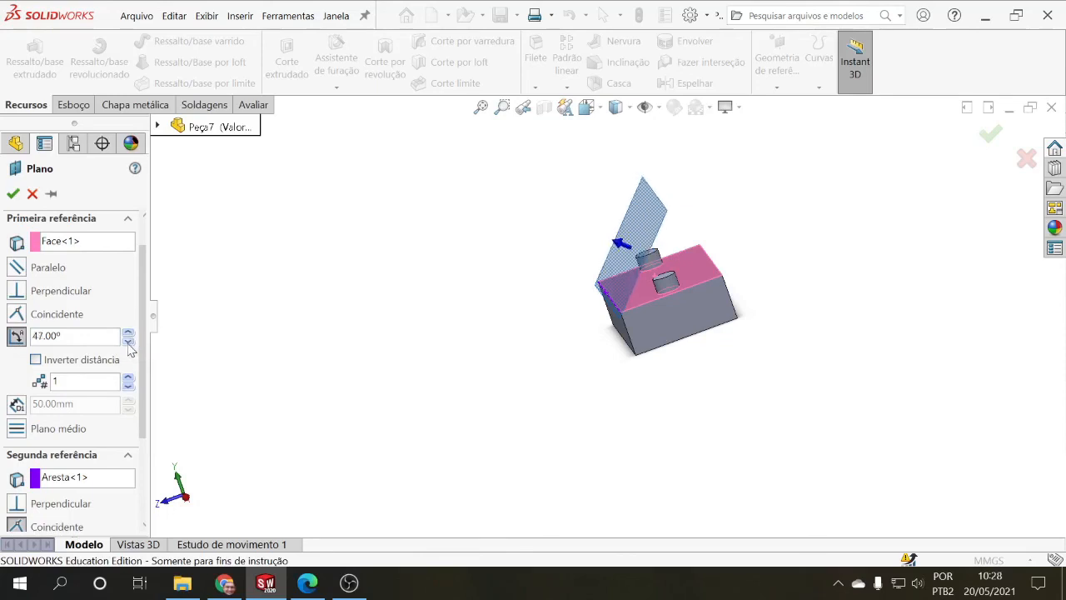
{"action": "left_click", "coordinate": [129, 341]}
{"action": "left_click", "coordinate": [129, 341]}
{"action": "left_click", "coordinate": [129, 341]}
{"action": "left_click", "coordinate": [129, 341]}
{"action": "left_click", "coordinate": [129, 342]}
{"action": "left_click", "coordinate": [129, 341]}
{"action": "left_click", "coordinate": [129, 341]}
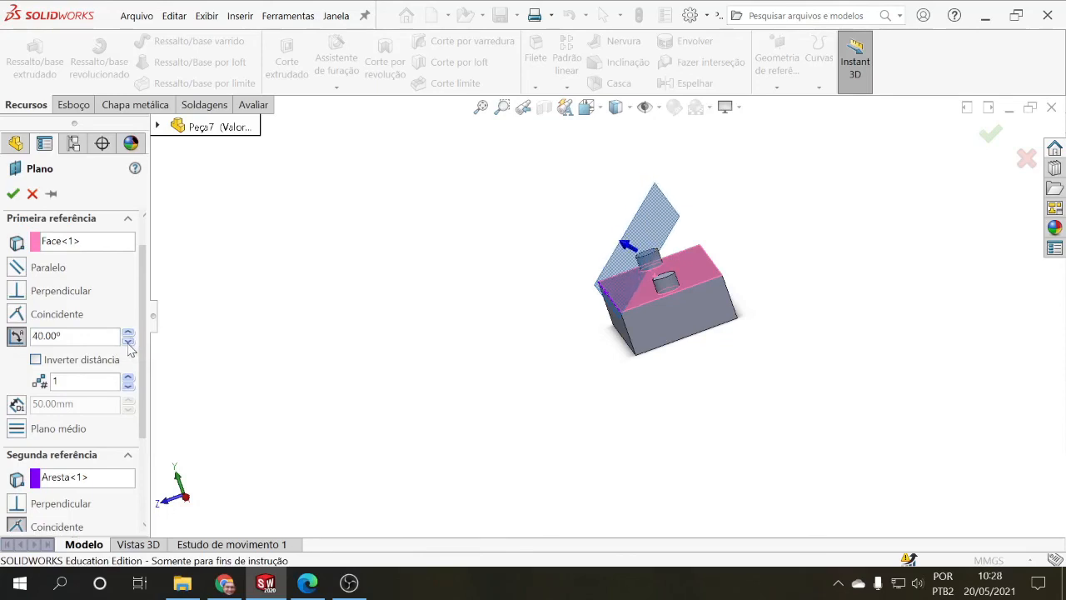
{"action": "left_click", "coordinate": [13, 194]}
{"action": "middle_click_drag", "start_coordinate": [317, 316], "coordinate": [392, 409]}
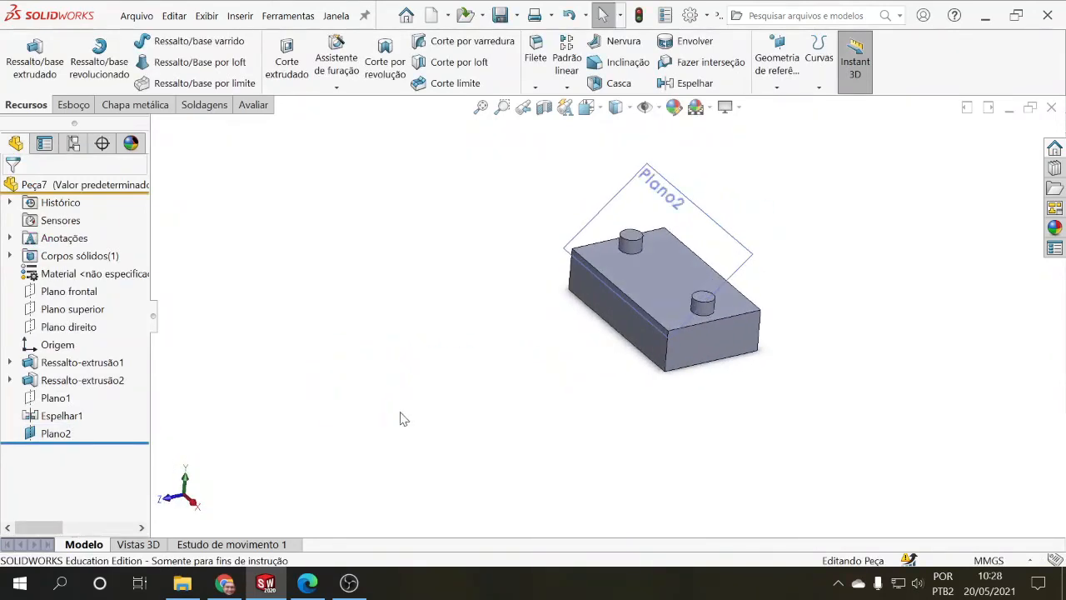
Edit Plano2, try the parallel constraint on its top-face reference and switch that reference to perpendicular
{"action": "left_click", "coordinate": [56, 434]}
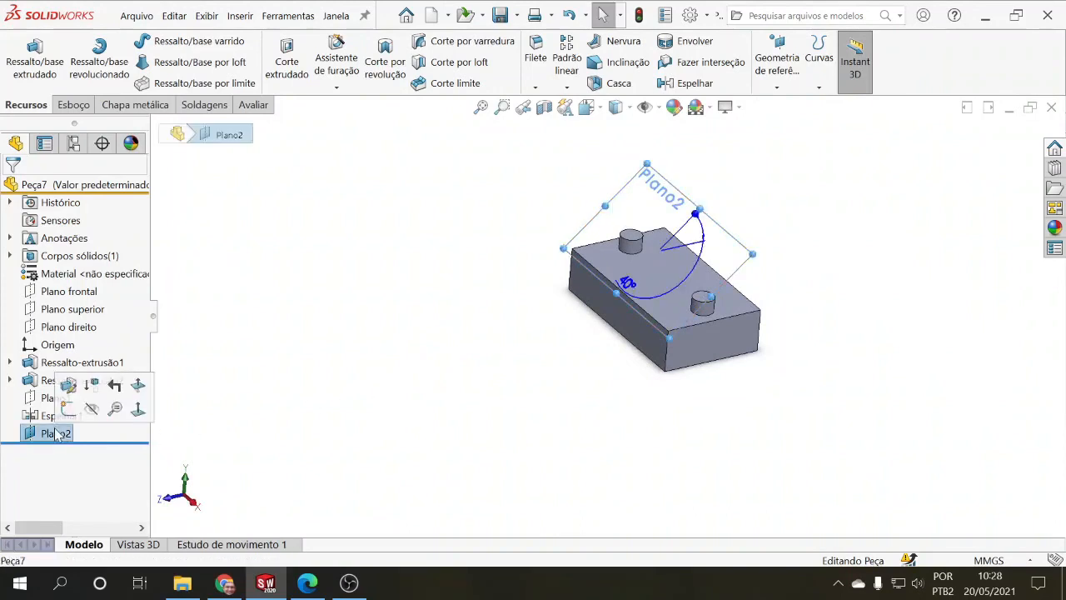
{"action": "left_click", "coordinate": [72, 388]}
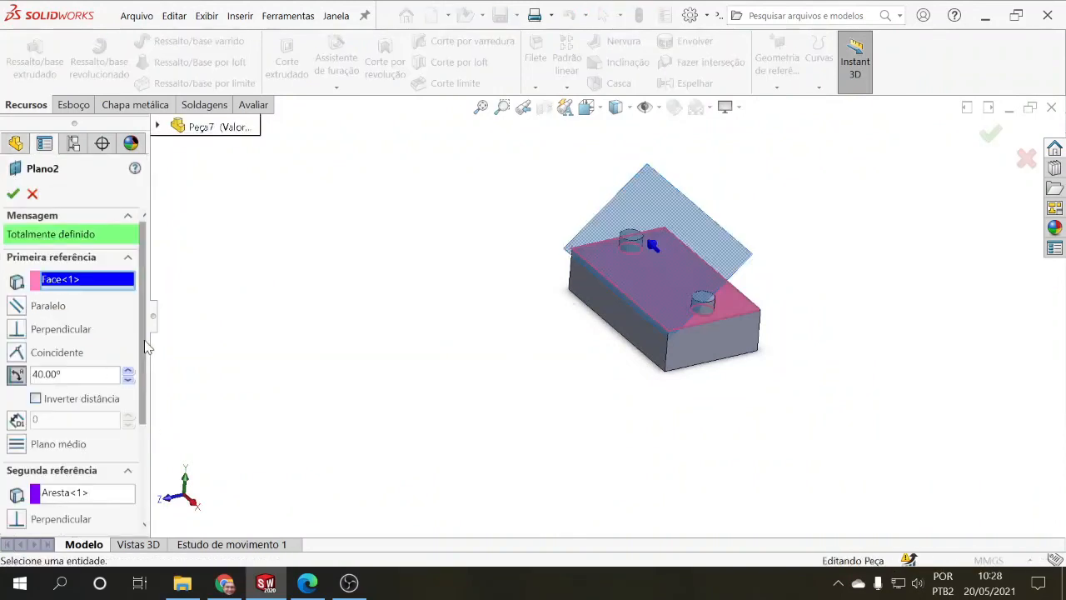
{"action": "scroll", "coordinate": [148, 363], "scroll_direction": "down", "scroll_amount": 1}
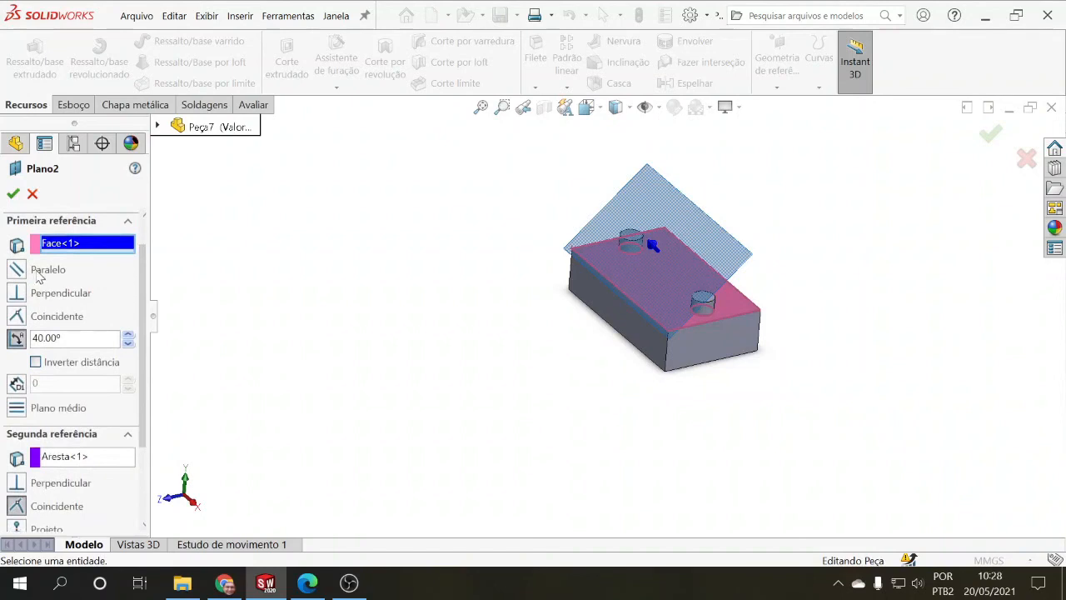
{"action": "left_click", "coordinate": [37, 274]}
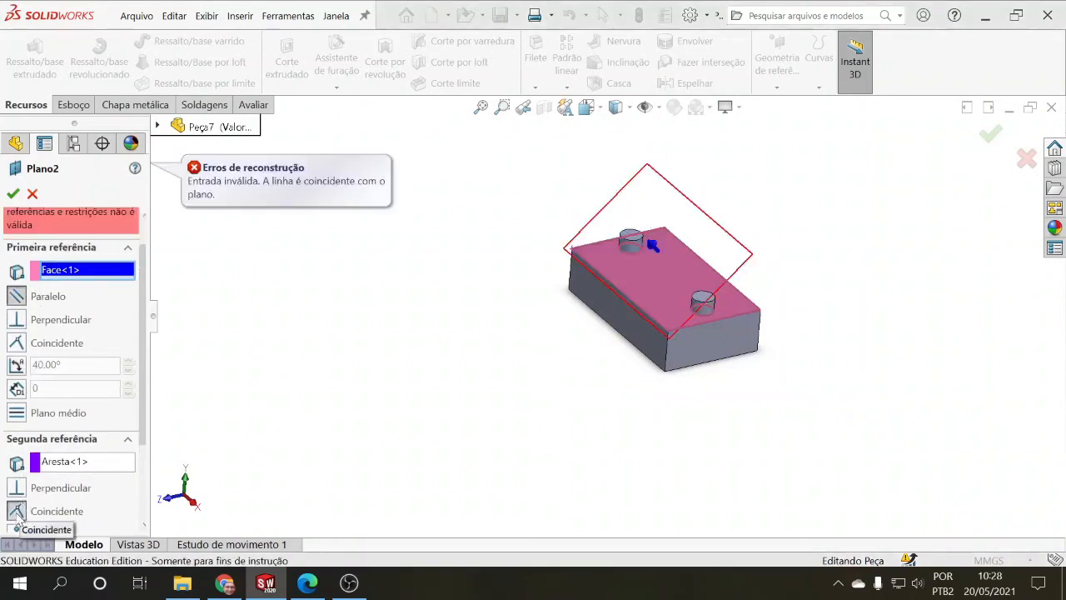
{"action": "left_click", "coordinate": [17, 321]}
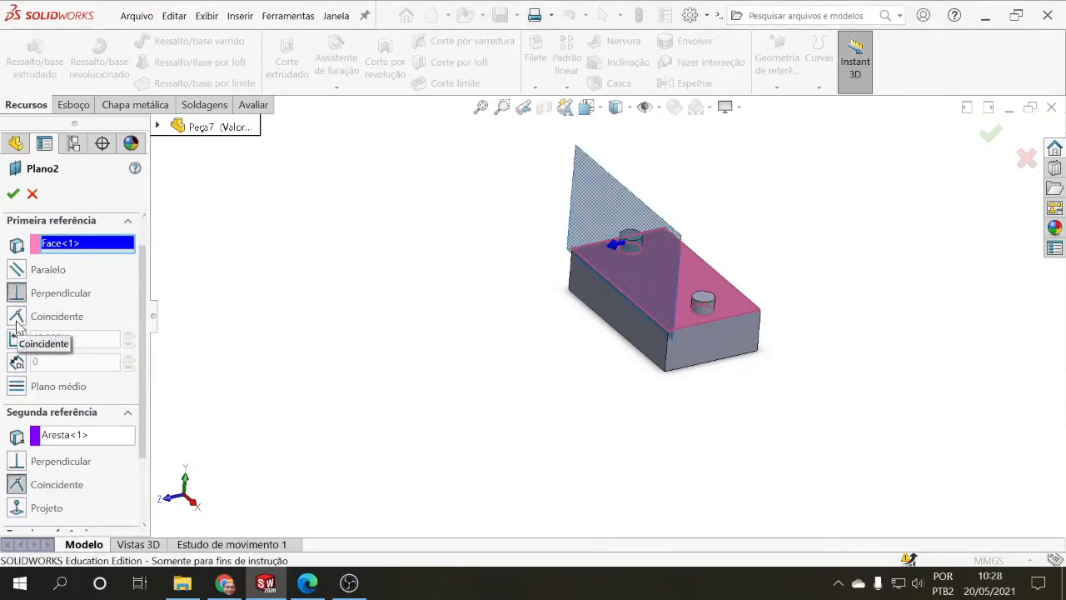
{"action": "left_click", "coordinate": [17, 317]}
{"action": "left_click", "coordinate": [17, 321]}
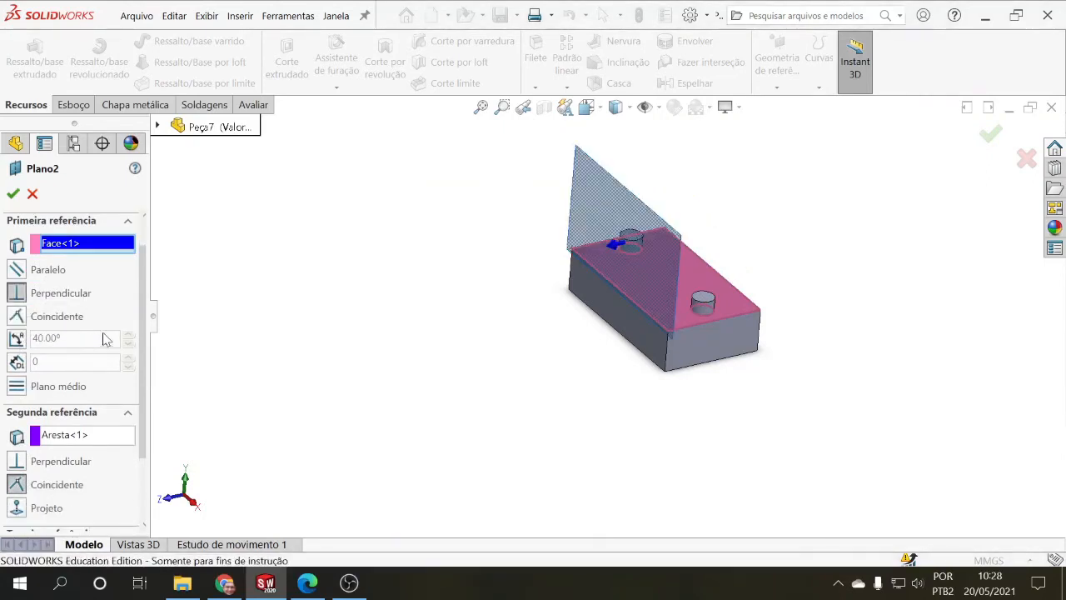
{"action": "scroll", "coordinate": [150, 325], "scroll_direction": "down", "scroll_amount": 3}
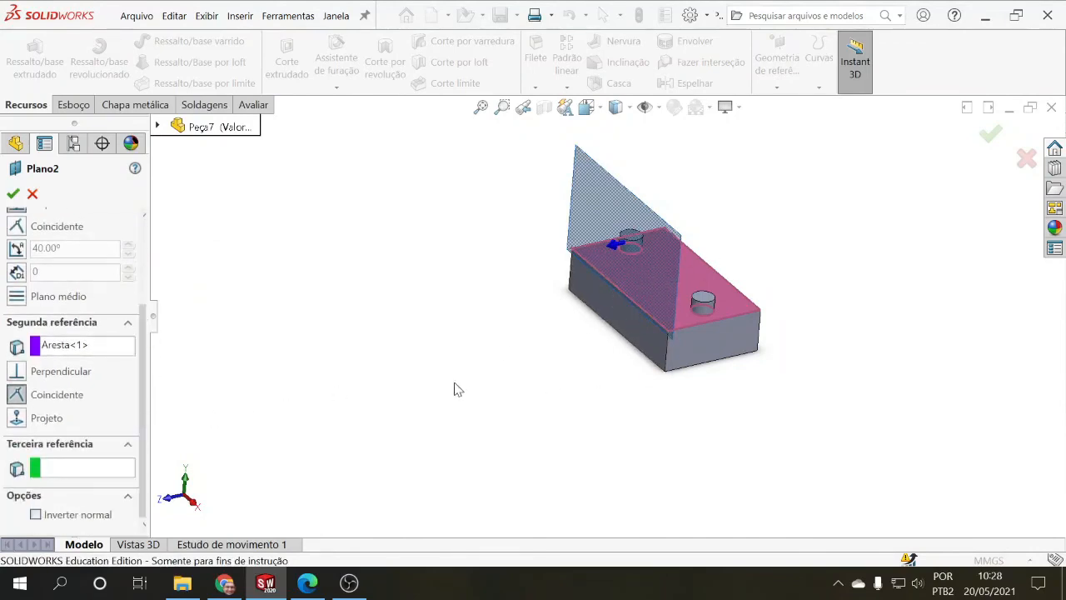
{"action": "middle_click_drag", "start_coordinate": [463, 393], "coordinate": [433, 390]}
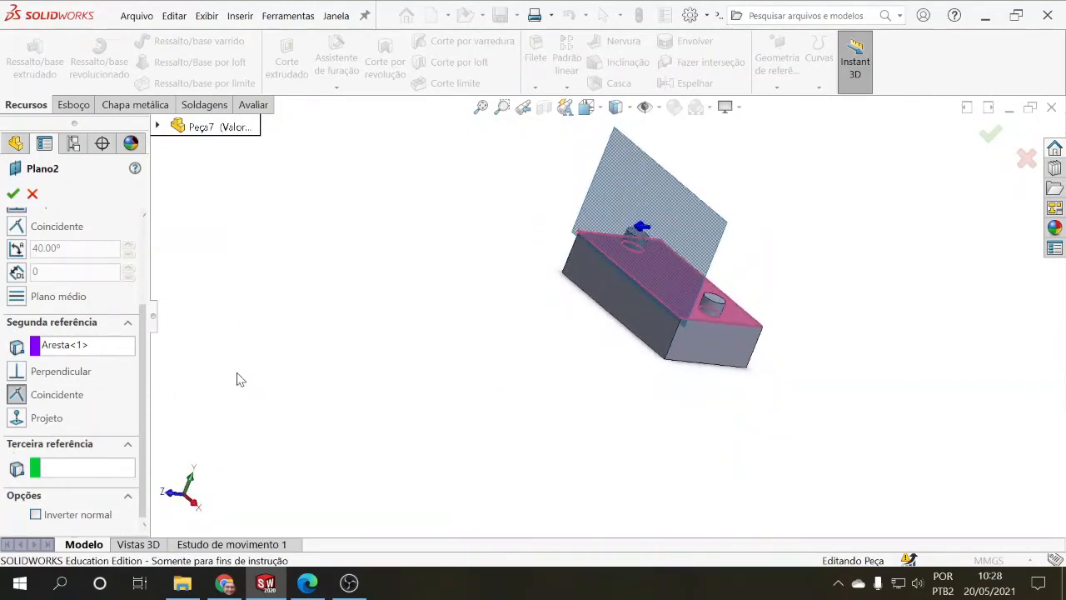
{"action": "scroll", "coordinate": [386, 353], "scroll_direction": "up", "scroll_amount": 3}
{"action": "scroll", "coordinate": [479, 340], "scroll_direction": "down", "scroll_amount": 1}
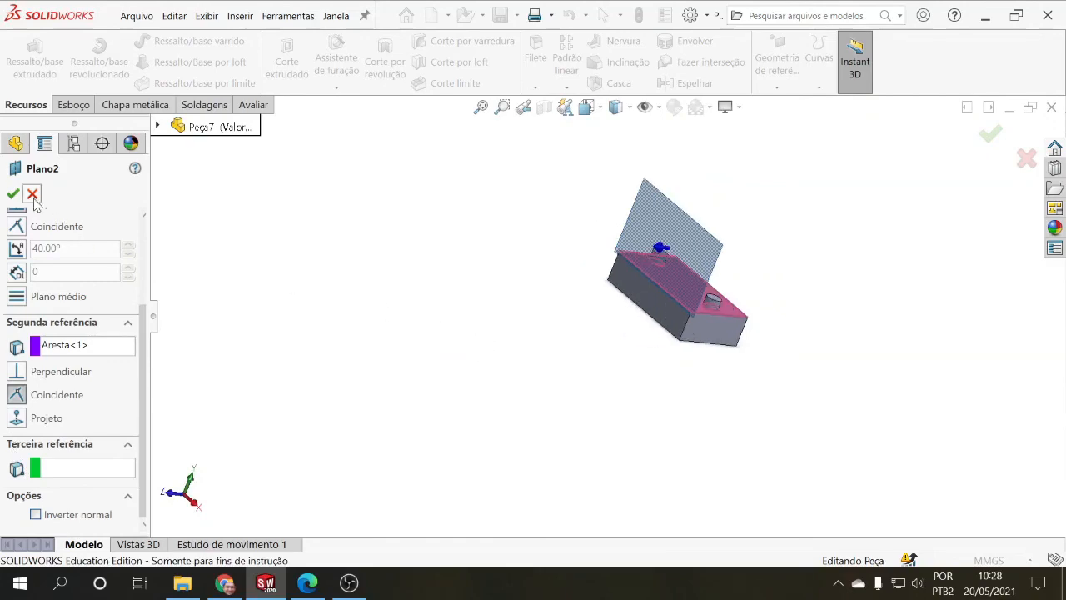